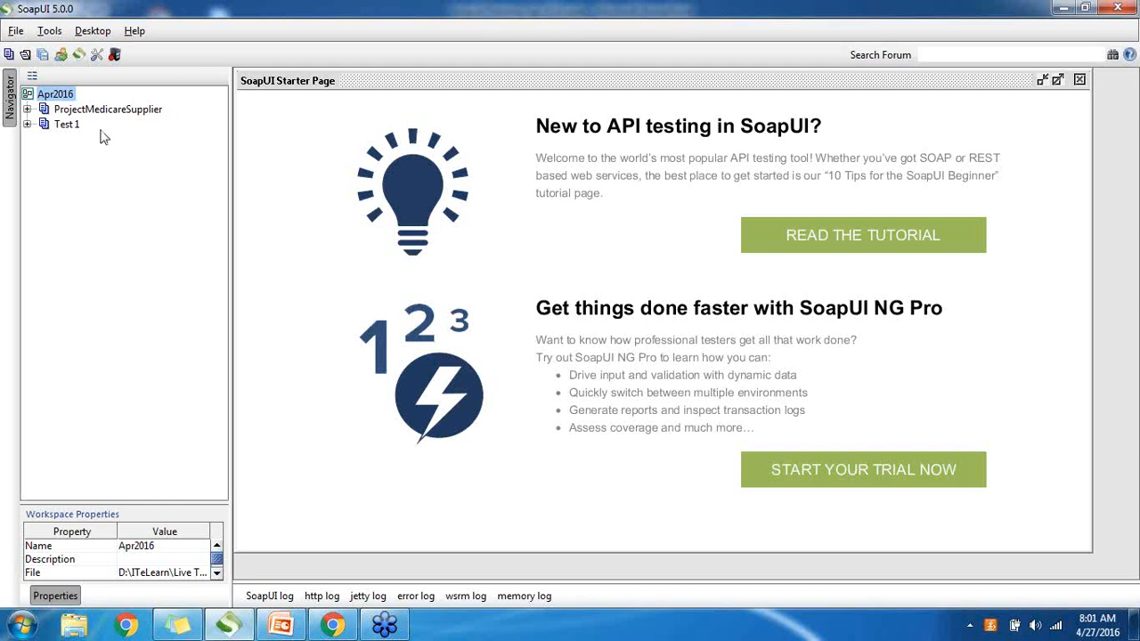
Step: Expand ProjectMedicareSupplier and its MediCareSupplierSoap TestSuite down to the test steps of GetSupplierByCity TestCase
{"action": "left_click", "coordinate": [26, 108]}
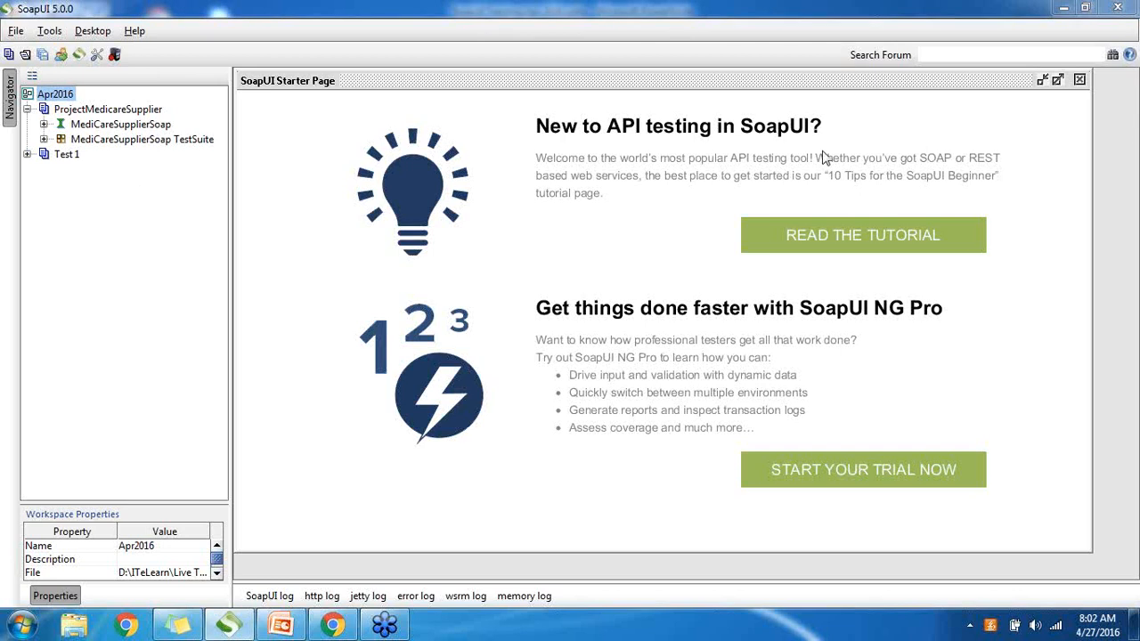
{"action": "left_click", "coordinate": [900, 41]}
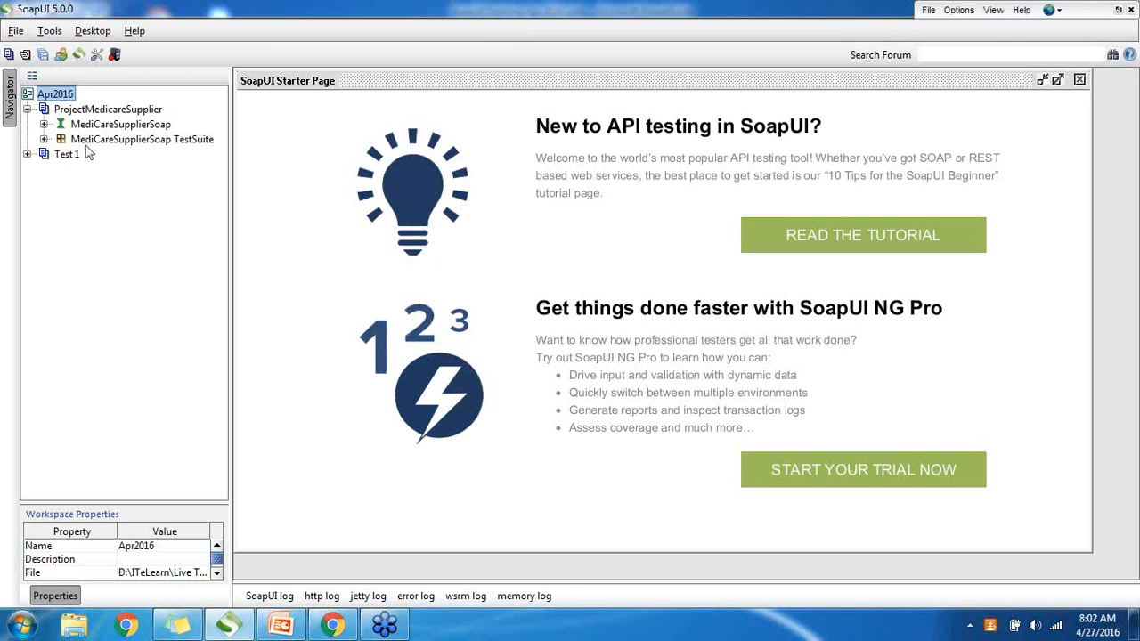
{"action": "left_click", "coordinate": [44, 139]}
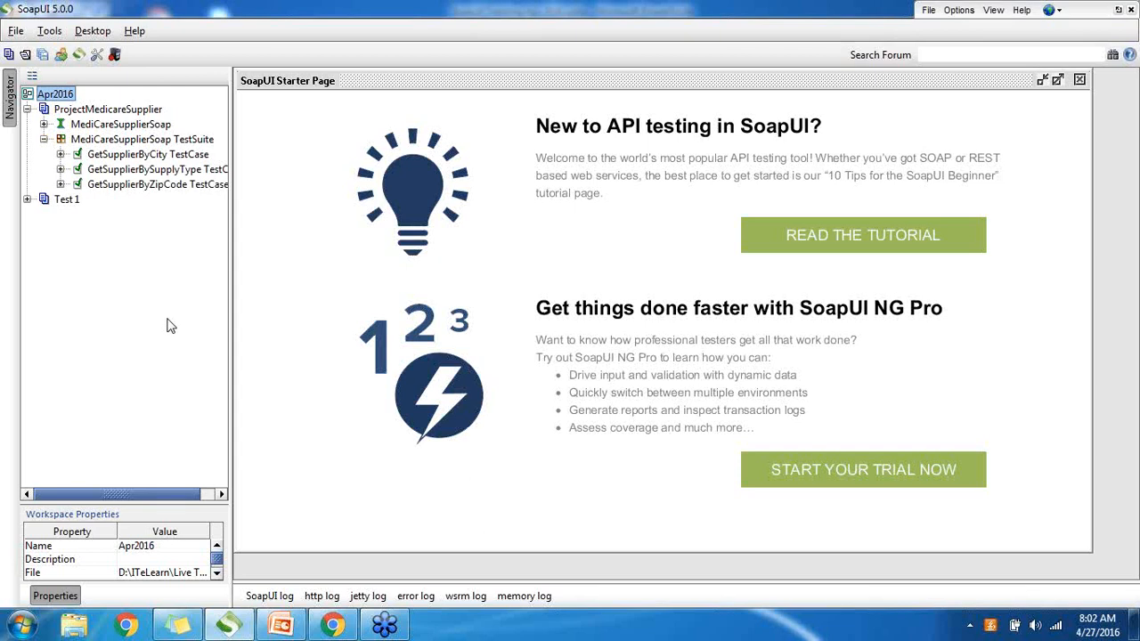
{"action": "left_click", "coordinate": [61, 155]}
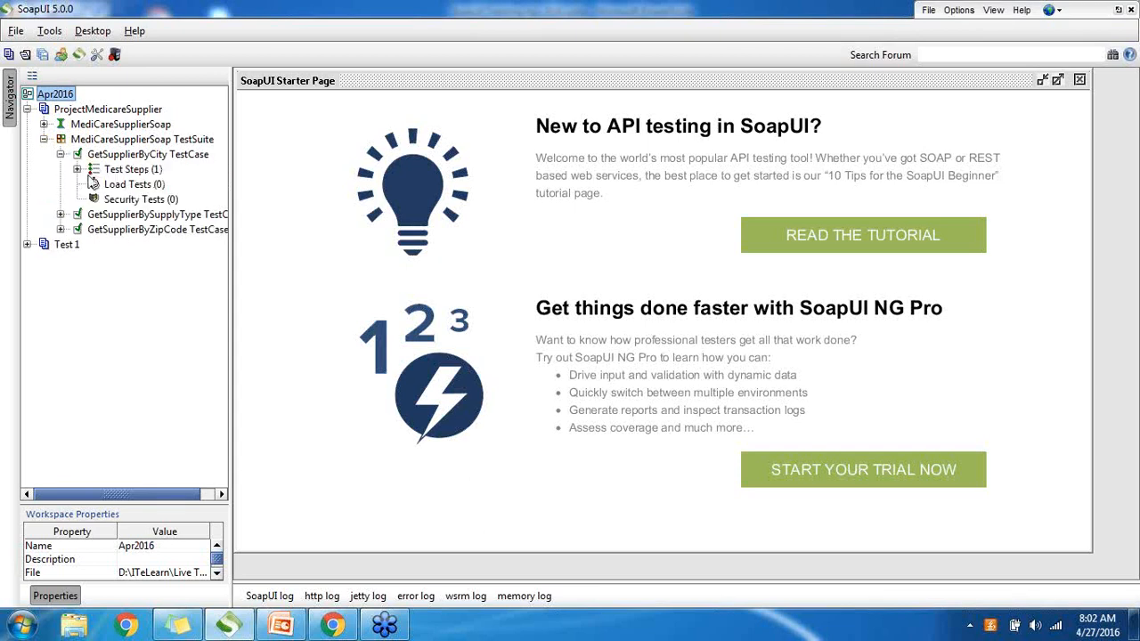
{"action": "left_click", "coordinate": [77, 169]}
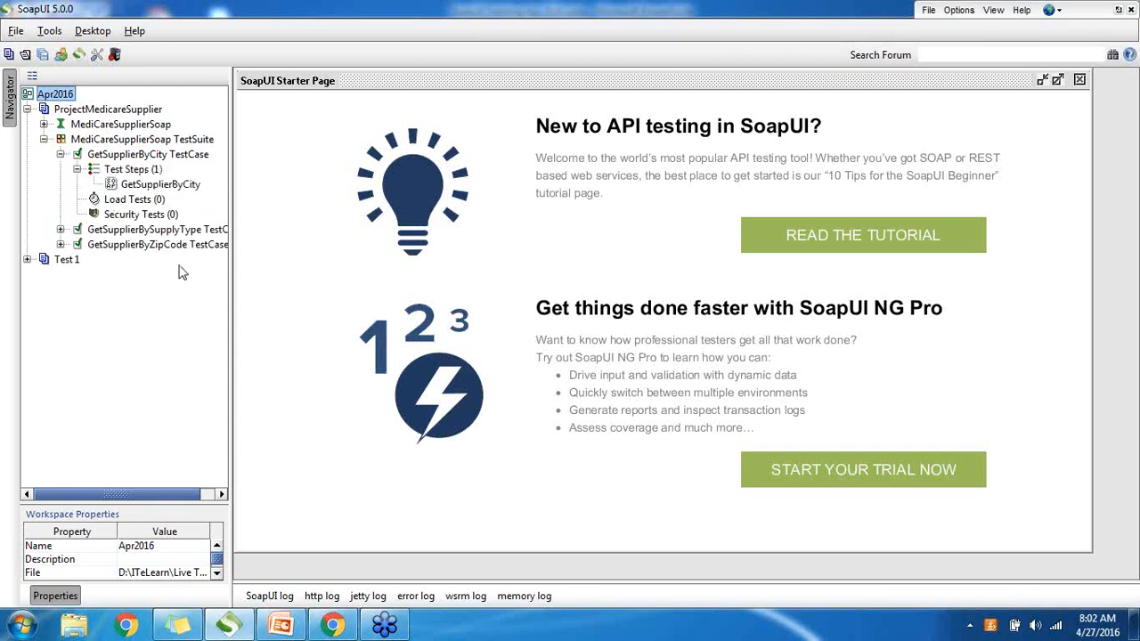
Step: Open the GetSupplierByCity test request in a maximized editor and review its list of assertions
{"action": "double_click", "coordinate": [174, 185]}
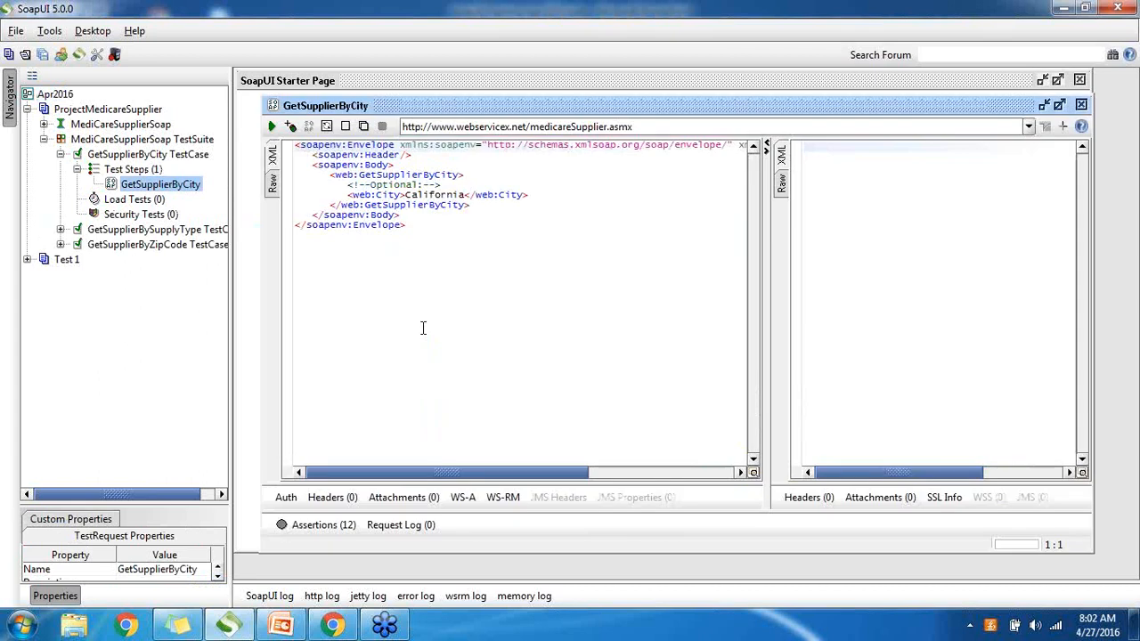
{"action": "left_click", "coordinate": [1059, 105]}
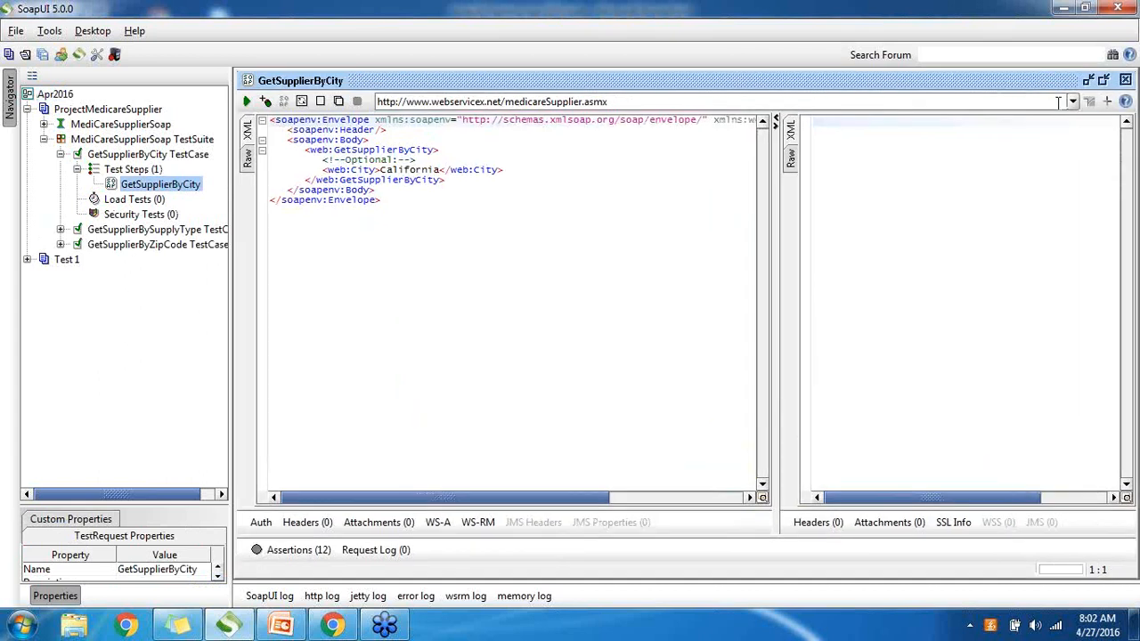
{"action": "left_click", "coordinate": [294, 551]}
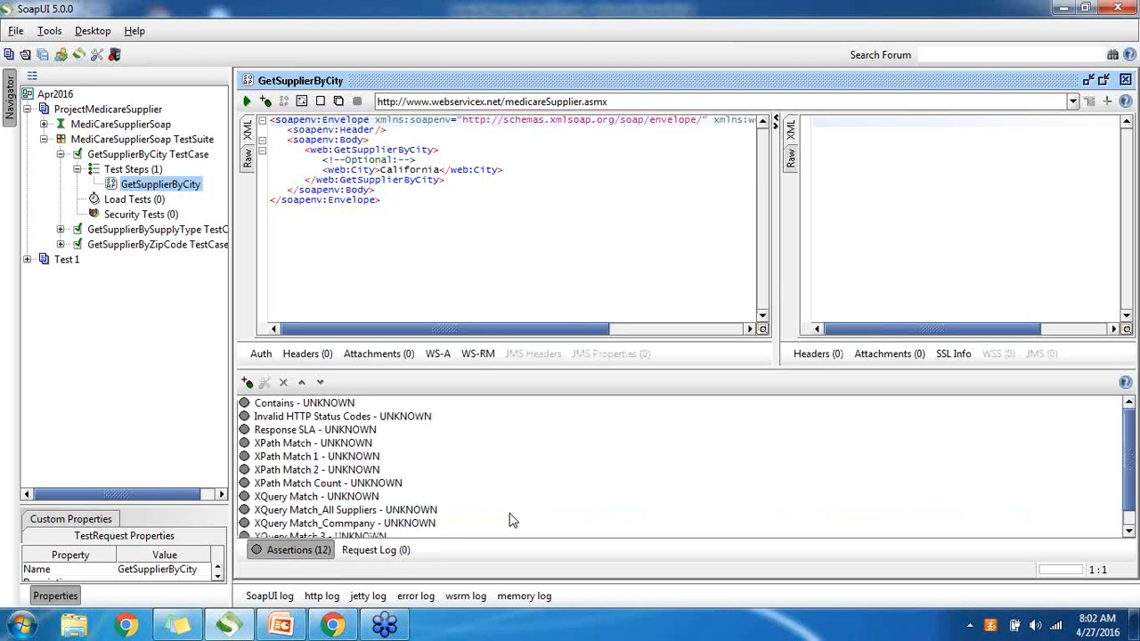
{"action": "left_click", "coordinate": [277, 549]}
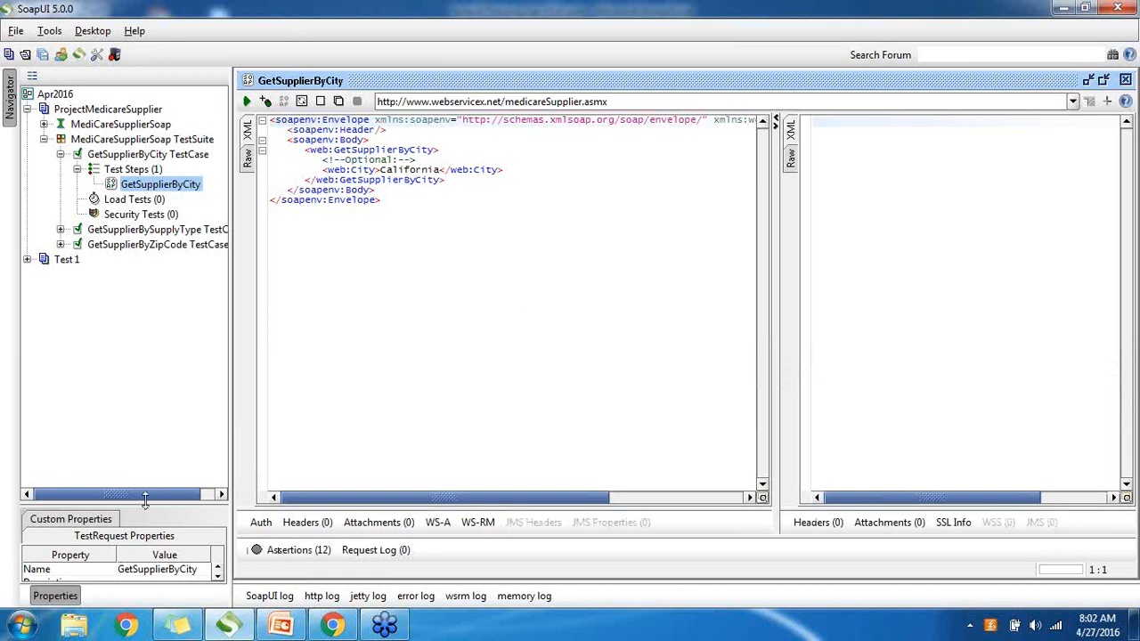
Step: Enlarge the properties area and display the project properties of ProjectMedicareSupplier
{"action": "left_click_drag", "start_coordinate": [146, 495], "coordinate": [167, 332]}
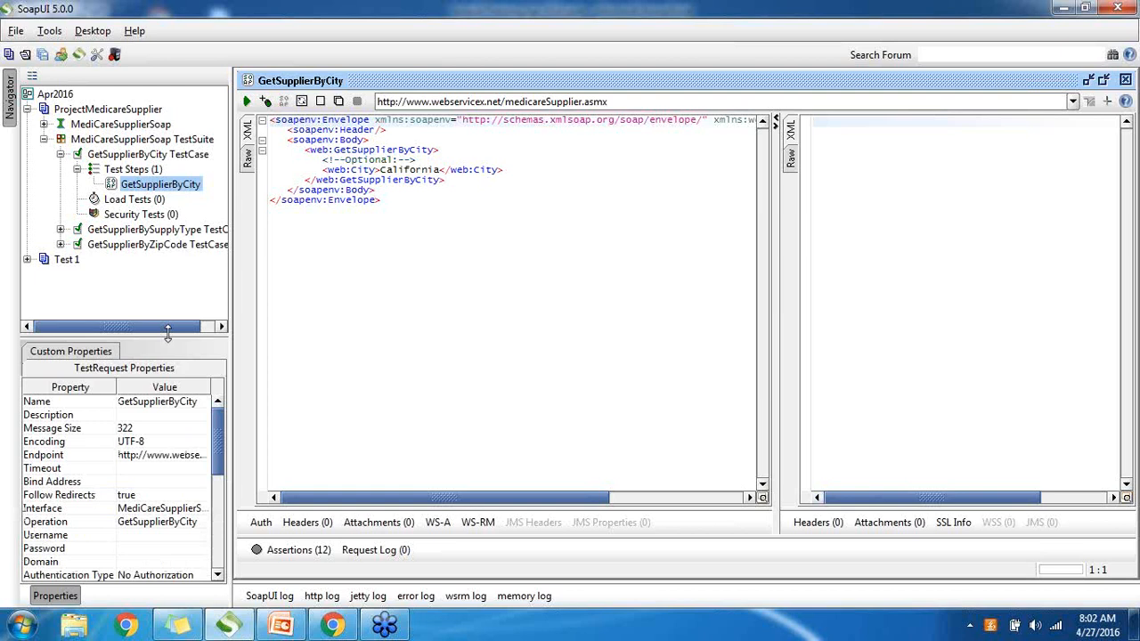
{"action": "left_click", "coordinate": [80, 111]}
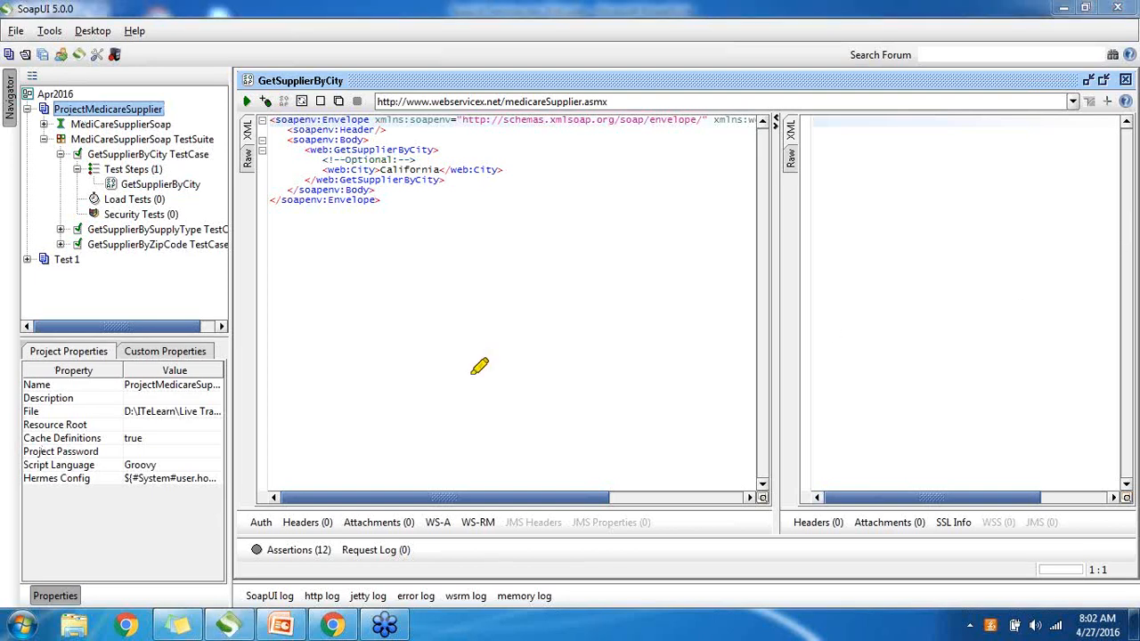
{"action": "left_click_drag", "start_coordinate": [15, 343], "coordinate": [2, 516]}
{"action": "mouse_move", "coordinate": [29, 333]}
{"action": "left_mouse_down"}
{"action": "mouse_move", "coordinate": [234, 335]}
{"action": "mouse_move", "coordinate": [222, 494]}
{"action": "mouse_move", "coordinate": [4, 496]}
{"action": "left_mouse_up"}
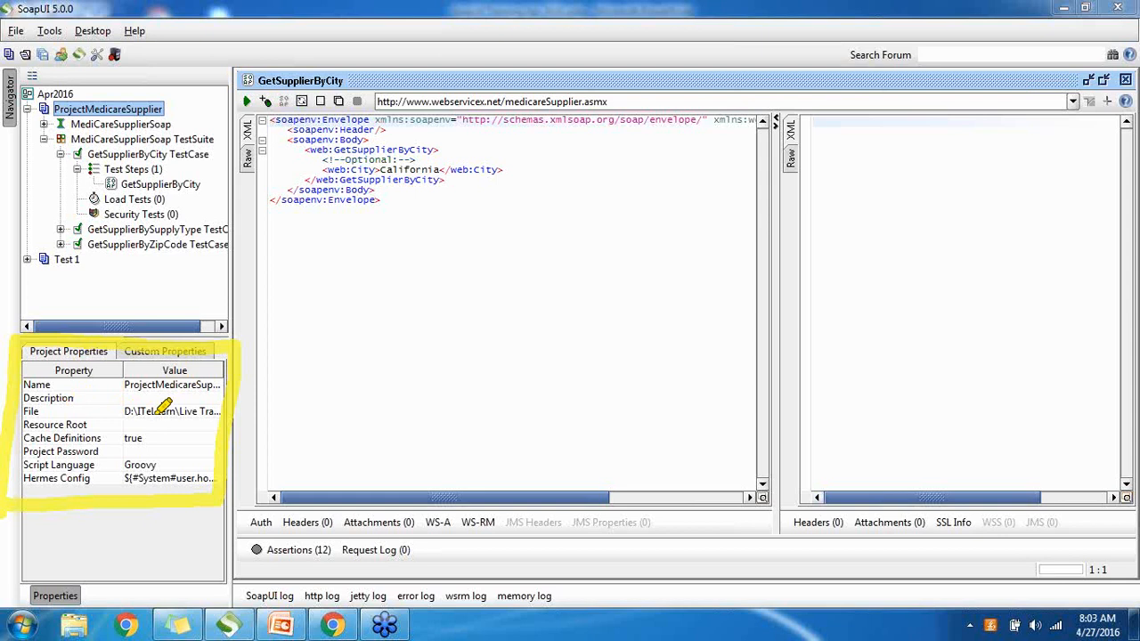
{"action": "left_click", "coordinate": [1008, 321]}
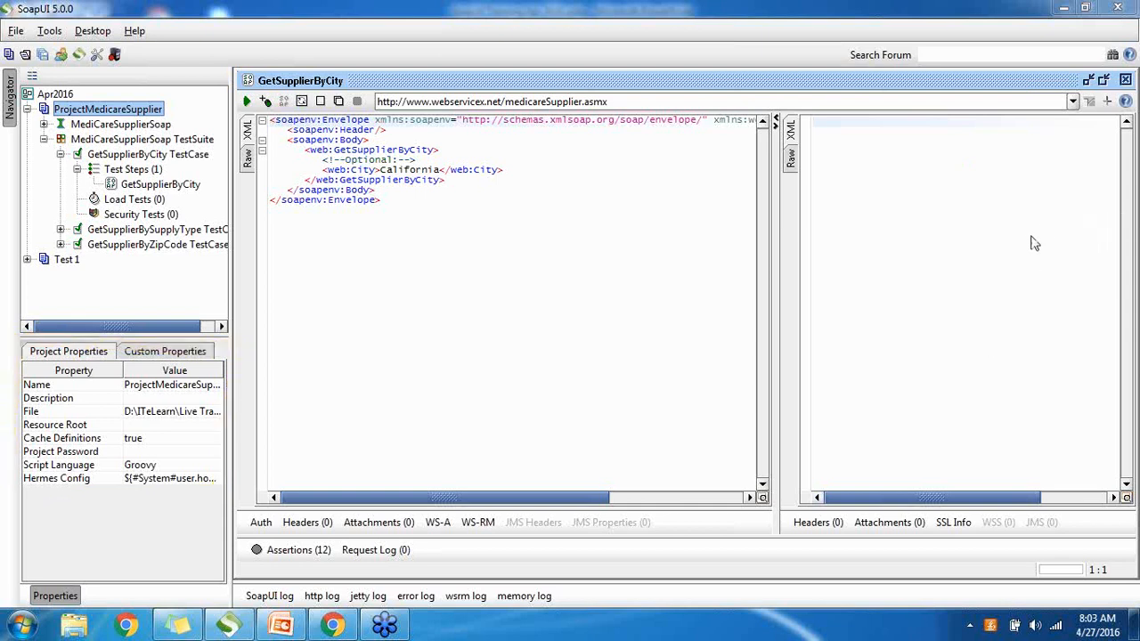
Step: Inspect the standard properties of MediCareSupplierSoap TestSuite and GetSupplierByCity TestCase, including the test case's Name property
{"action": "left_click", "coordinate": [94, 141]}
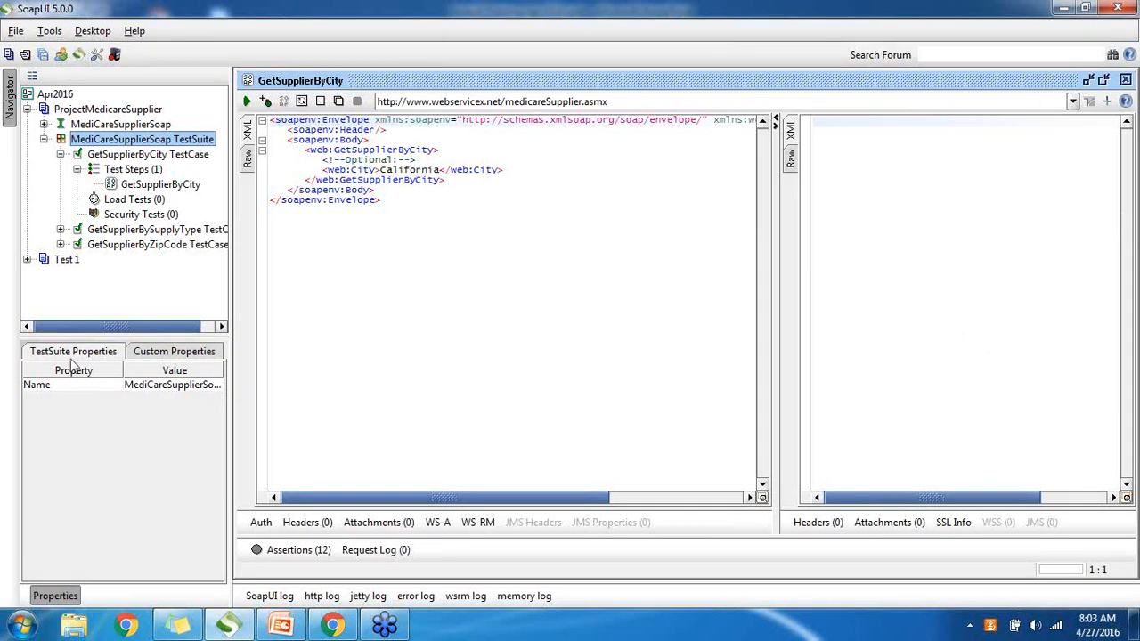
{"action": "left_click", "coordinate": [135, 157]}
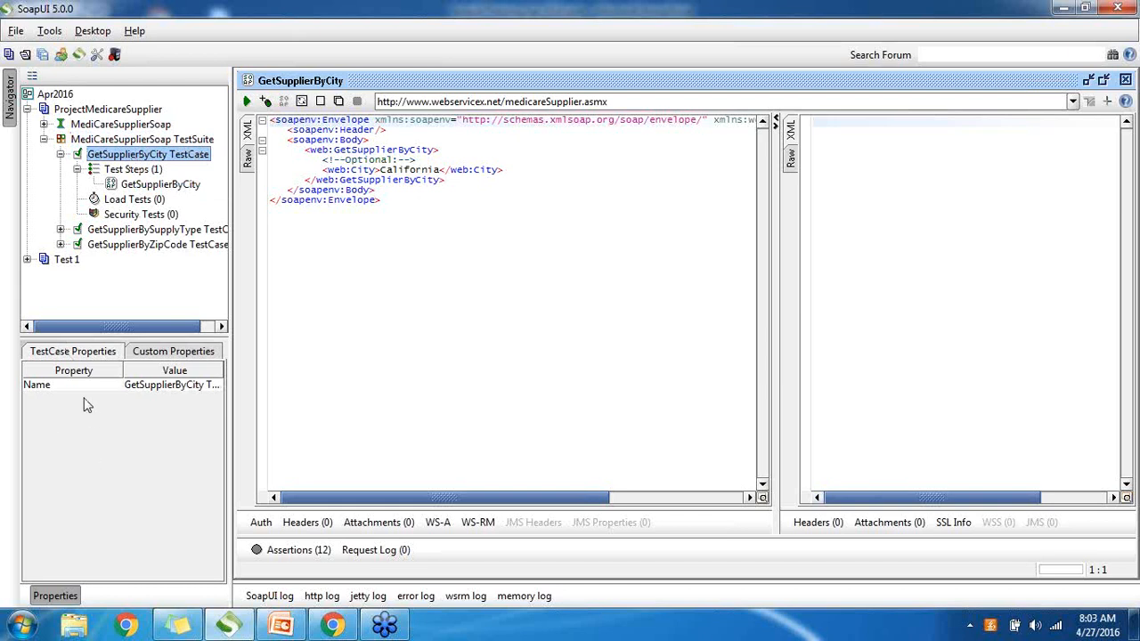
{"action": "left_click", "coordinate": [108, 388]}
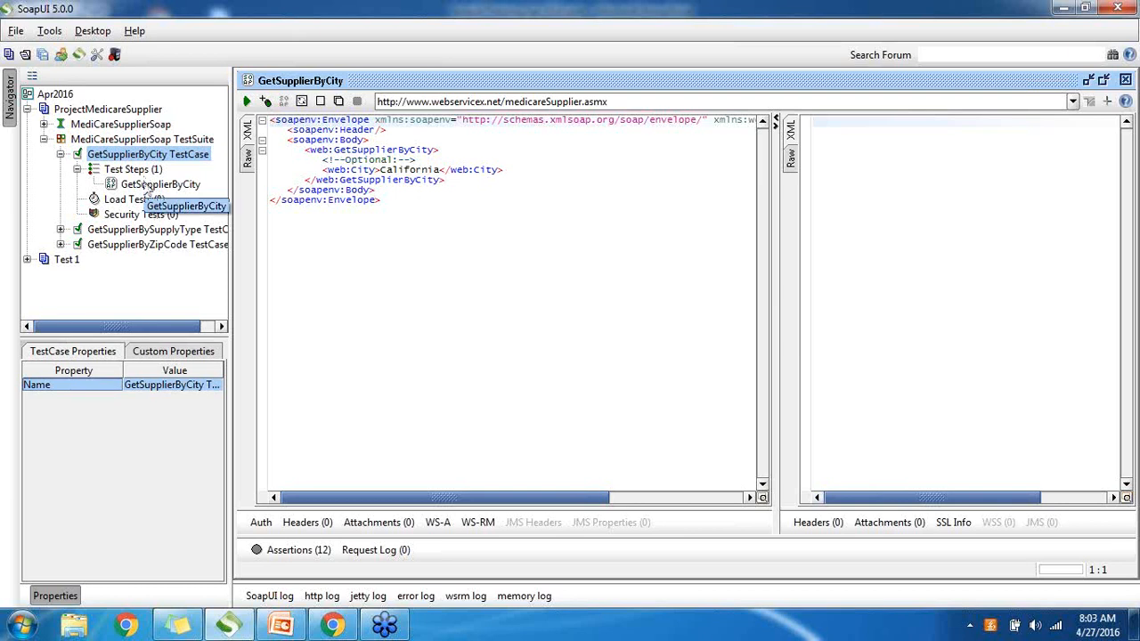
{"action": "left_click", "coordinate": [140, 172]}
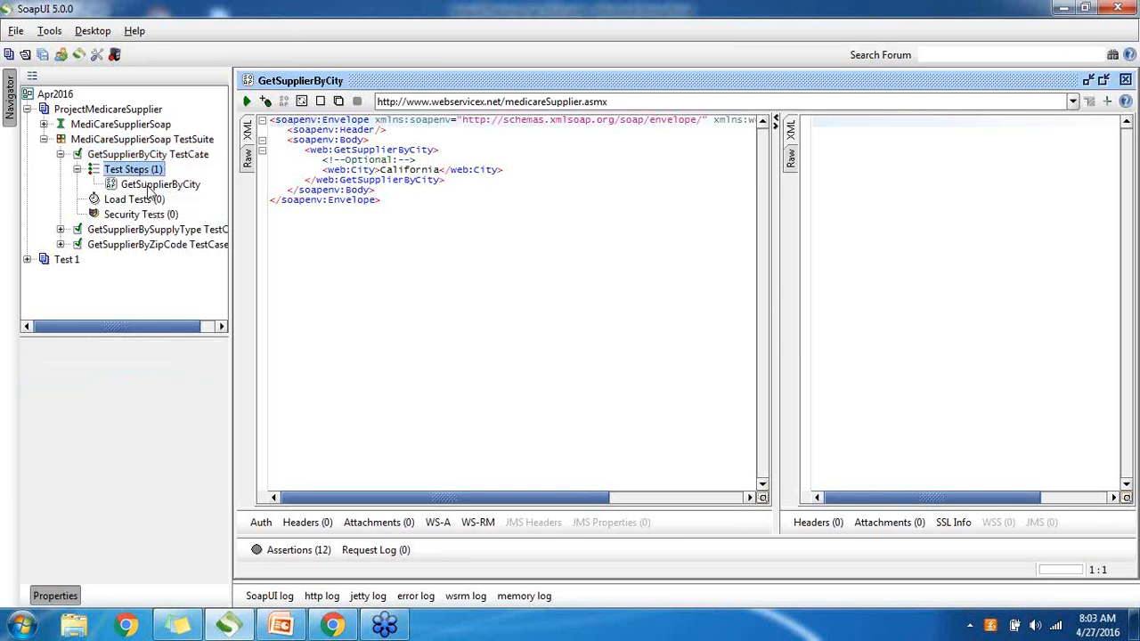
Step: Examine the GetSupplierByCity request's Name, Endpoint, Message Size and Encoding properties, and highlight the city value in its XML
{"action": "left_click", "coordinate": [149, 186]}
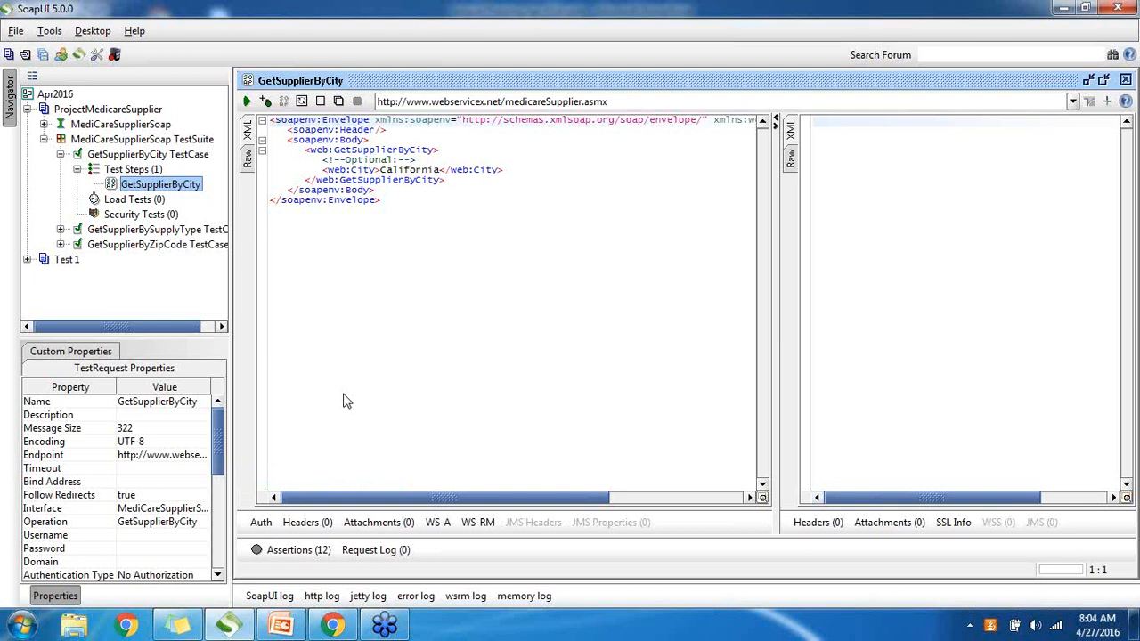
{"action": "left_click", "coordinate": [86, 405]}
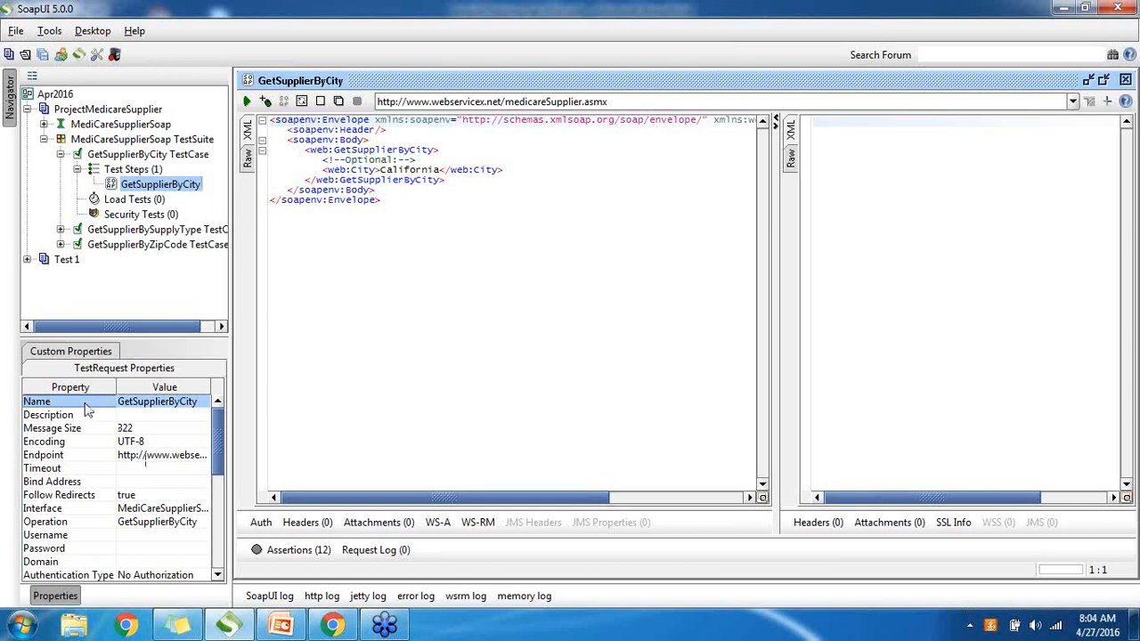
{"action": "left_click", "coordinate": [85, 457]}
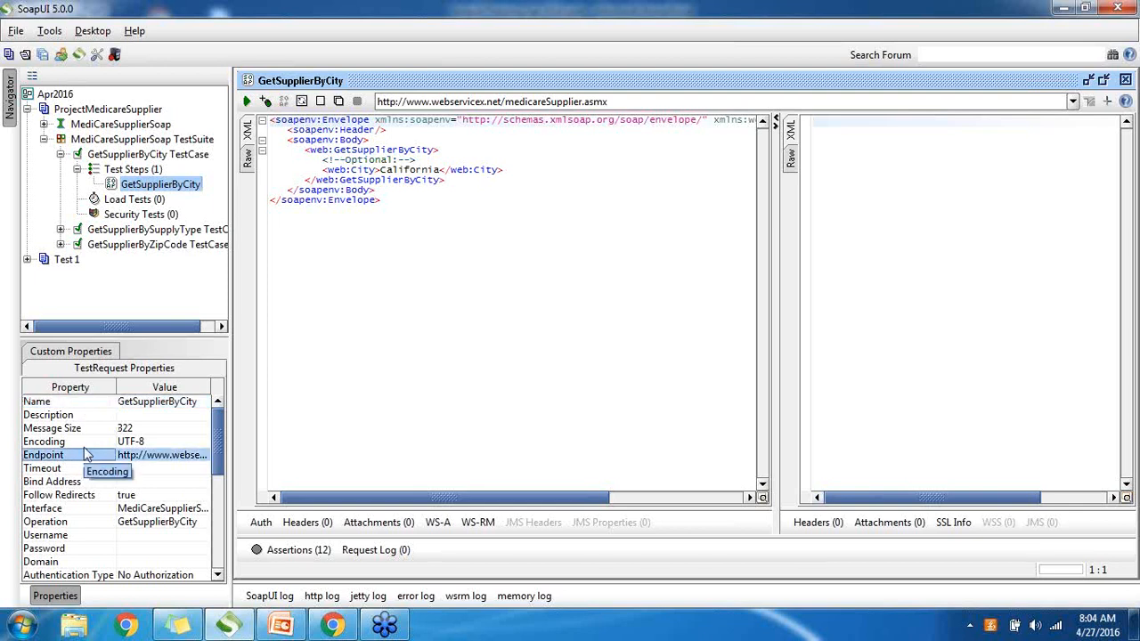
{"action": "left_click", "coordinate": [69, 429]}
{"action": "left_click", "coordinate": [70, 445]}
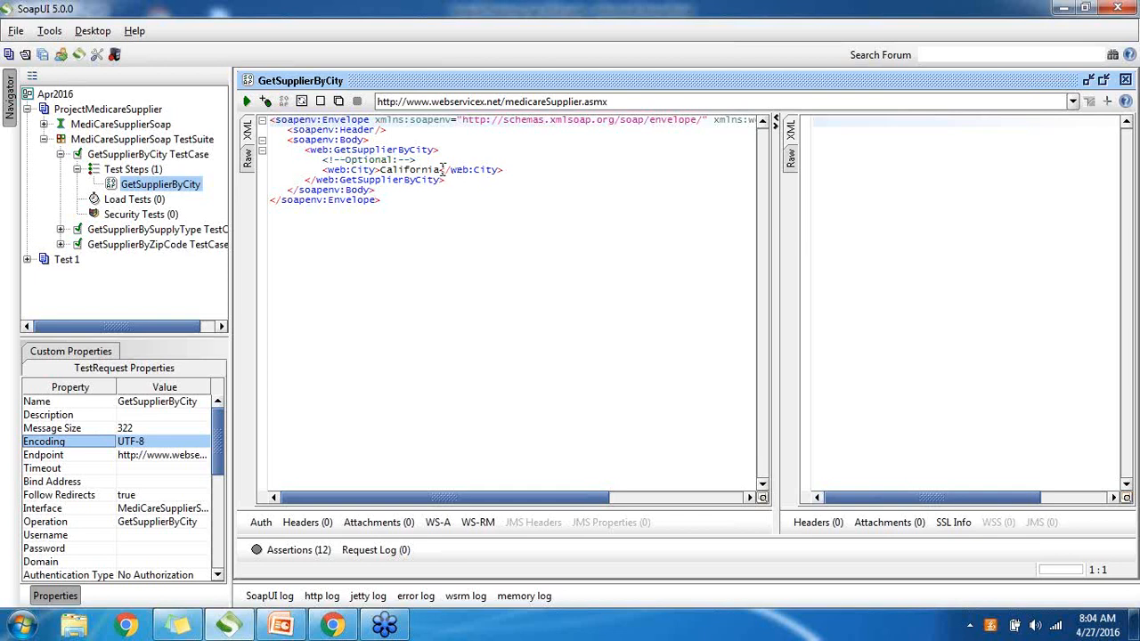
{"action": "left_click_drag", "start_coordinate": [441, 169], "coordinate": [381, 169]}
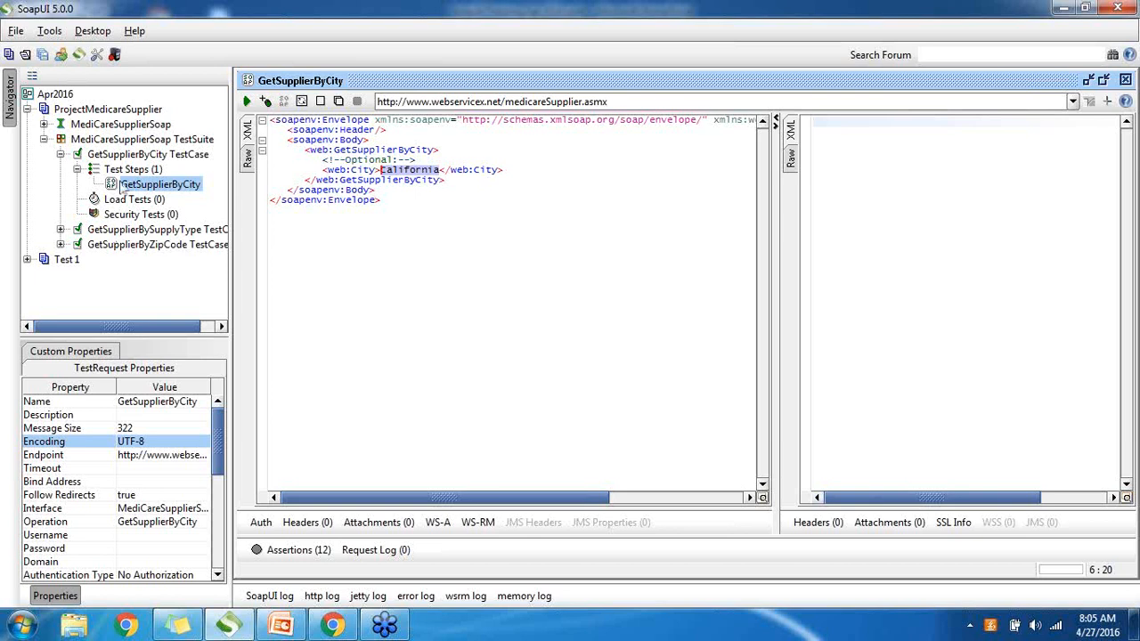
Step: Display the custom properties of GetSupplierByCity TestCase and highlight the hard-coded city California in the request XML
{"action": "mouse_move", "coordinate": [130, 169]}
{"action": "left_mouse_down"}
{"action": "mouse_move", "coordinate": [130, 182]}
{"action": "mouse_move", "coordinate": [127, 158]}
{"action": "left_mouse_up"}
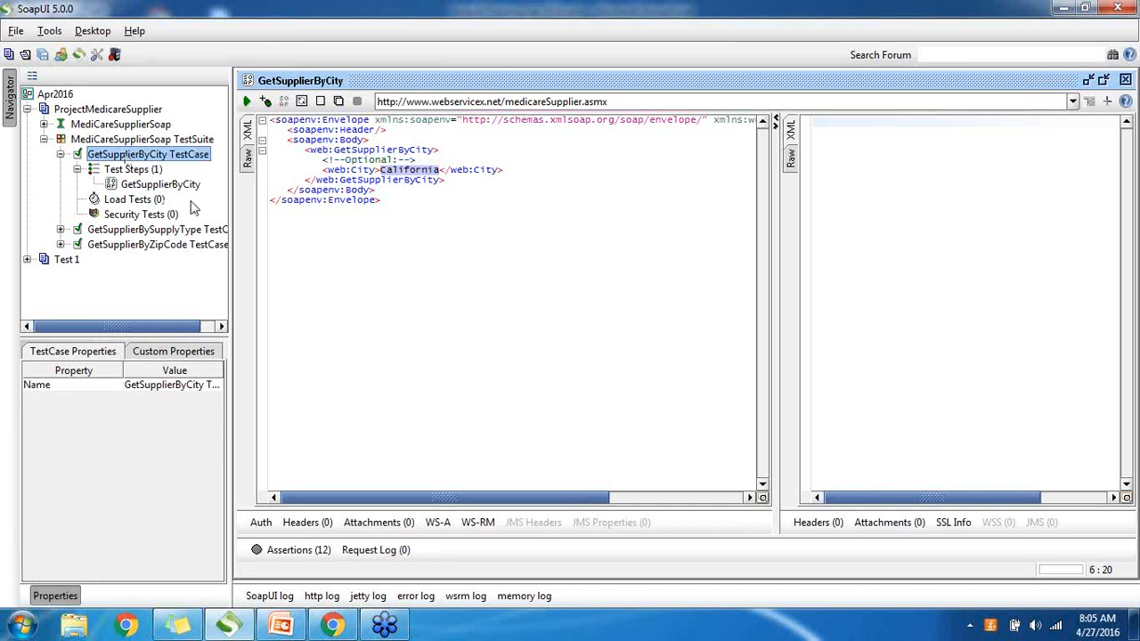
{"action": "left_click", "coordinate": [70, 353]}
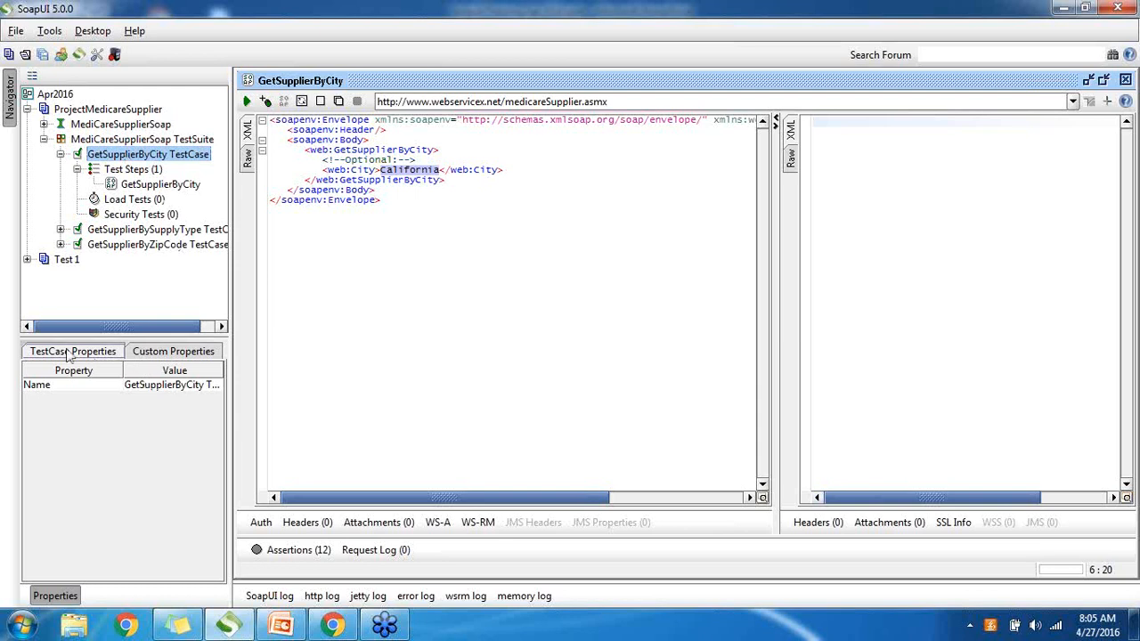
{"action": "left_click", "coordinate": [188, 356]}
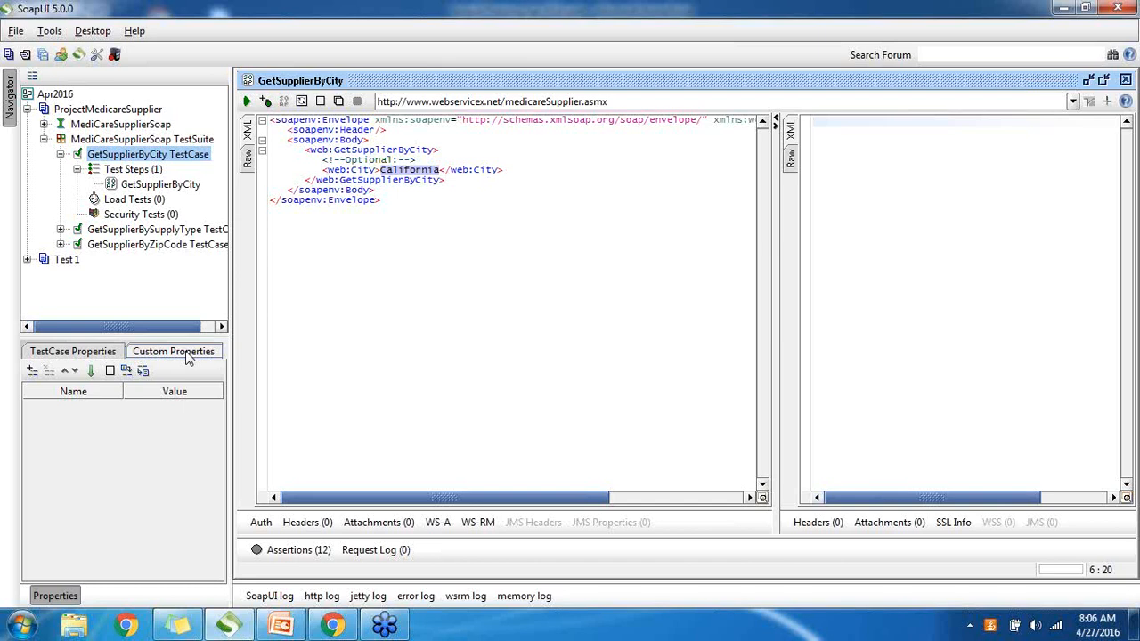
{"action": "left_click", "coordinate": [428, 170]}
{"action": "left_click_drag", "start_coordinate": [444, 170], "coordinate": [381, 169]}
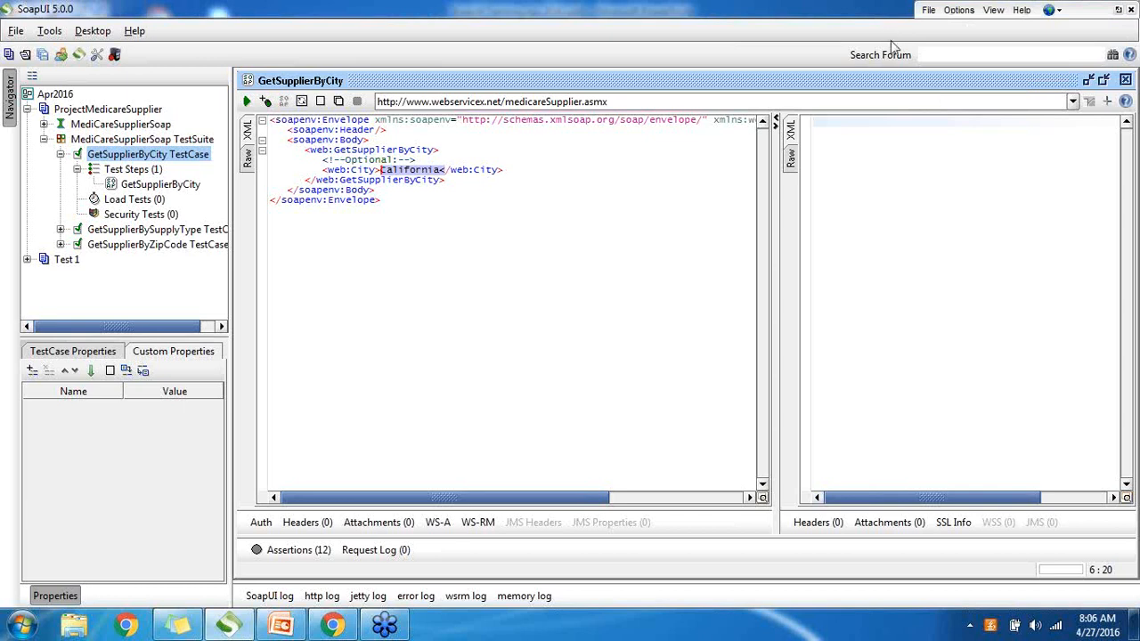
Step: Compare the custom properties lists of MediCareSupplierSoap TestSuite and the ProjectMedicareSupplier project
{"action": "left_click", "coordinate": [171, 142]}
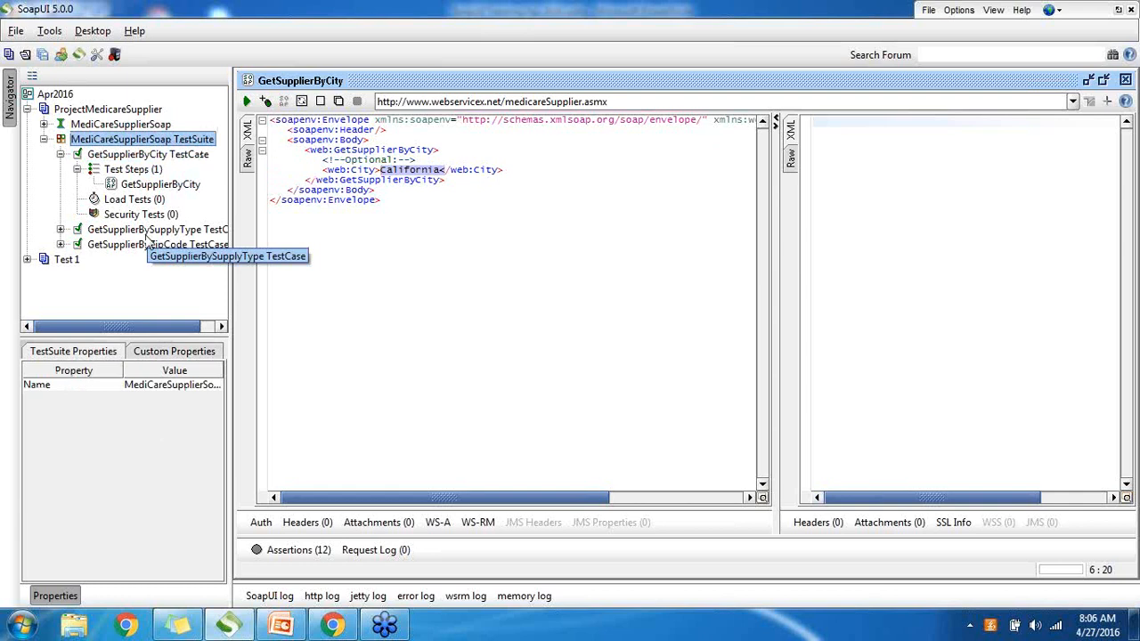
{"action": "left_click", "coordinate": [178, 353]}
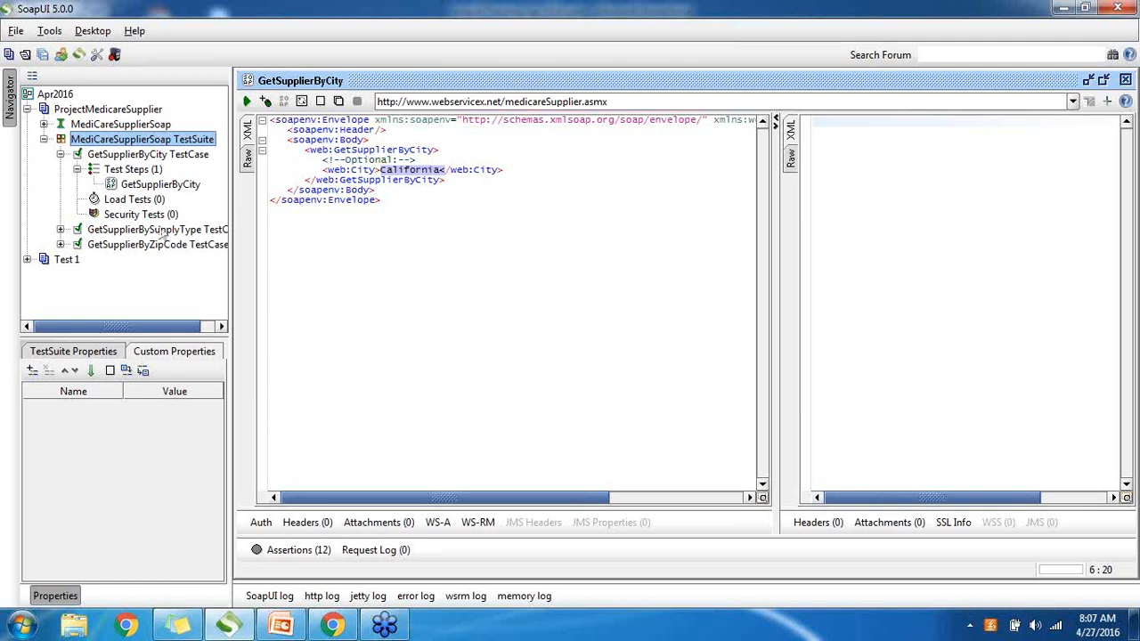
{"action": "left_click", "coordinate": [98, 110]}
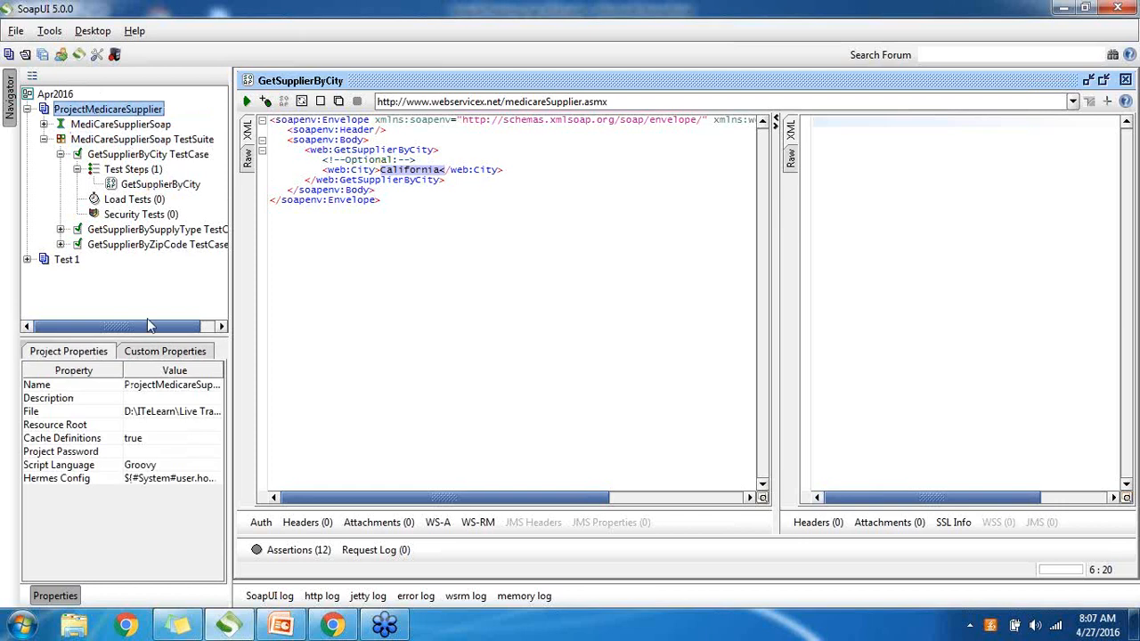
{"action": "left_click", "coordinate": [171, 354]}
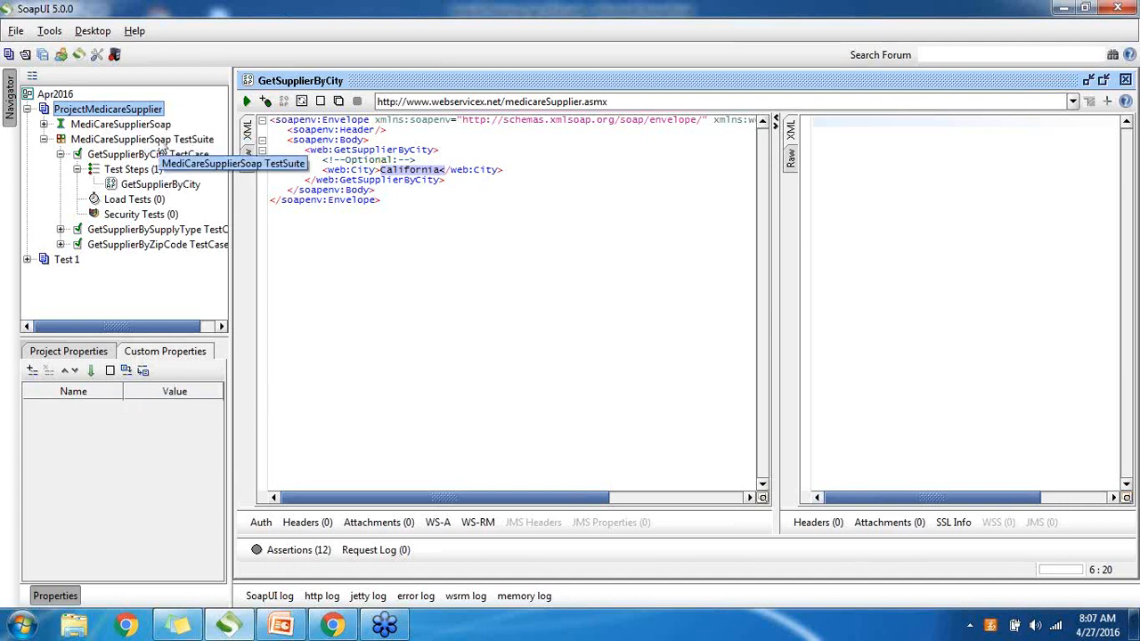
{"action": "left_click", "coordinate": [163, 143]}
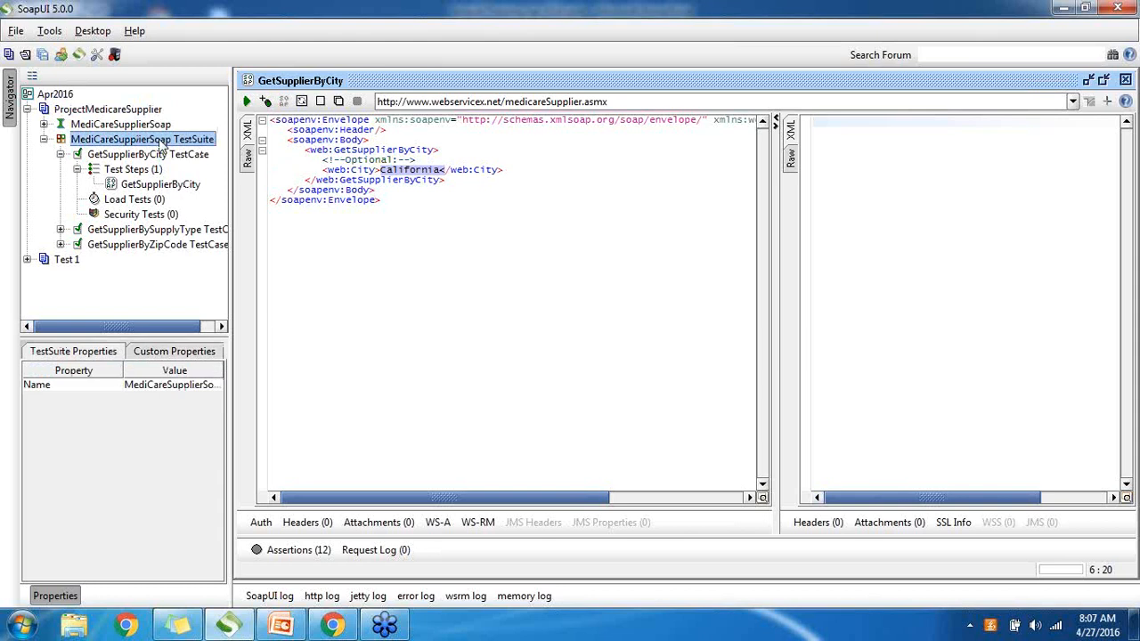
{"action": "left_click", "coordinate": [189, 352]}
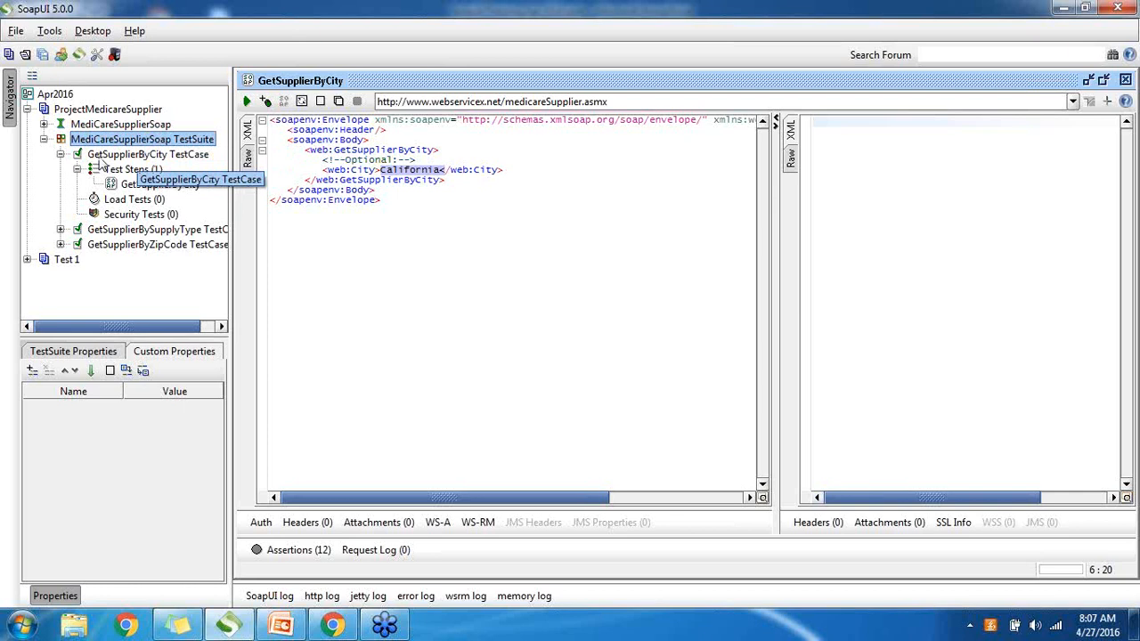
Step: Compare the properties available for GetSupplierByCity TestCase with those of its GetSupplierByCity test request
{"action": "left_click", "coordinate": [102, 156]}
{"action": "left_click", "coordinate": [151, 184]}
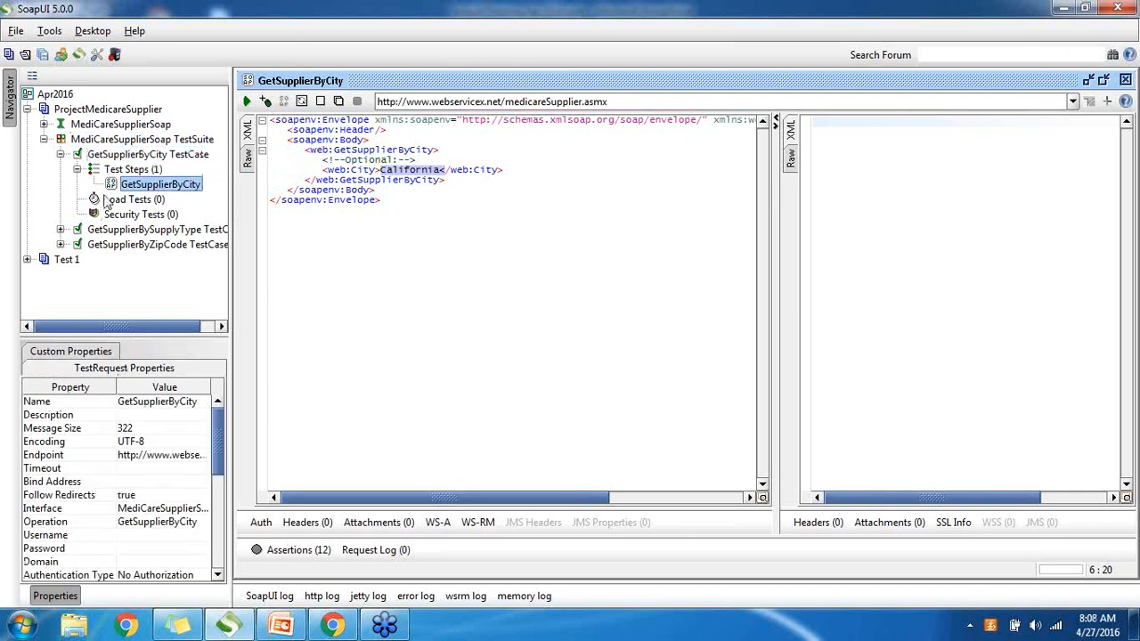
{"action": "left_click", "coordinate": [130, 156]}
{"action": "left_click", "coordinate": [163, 185]}
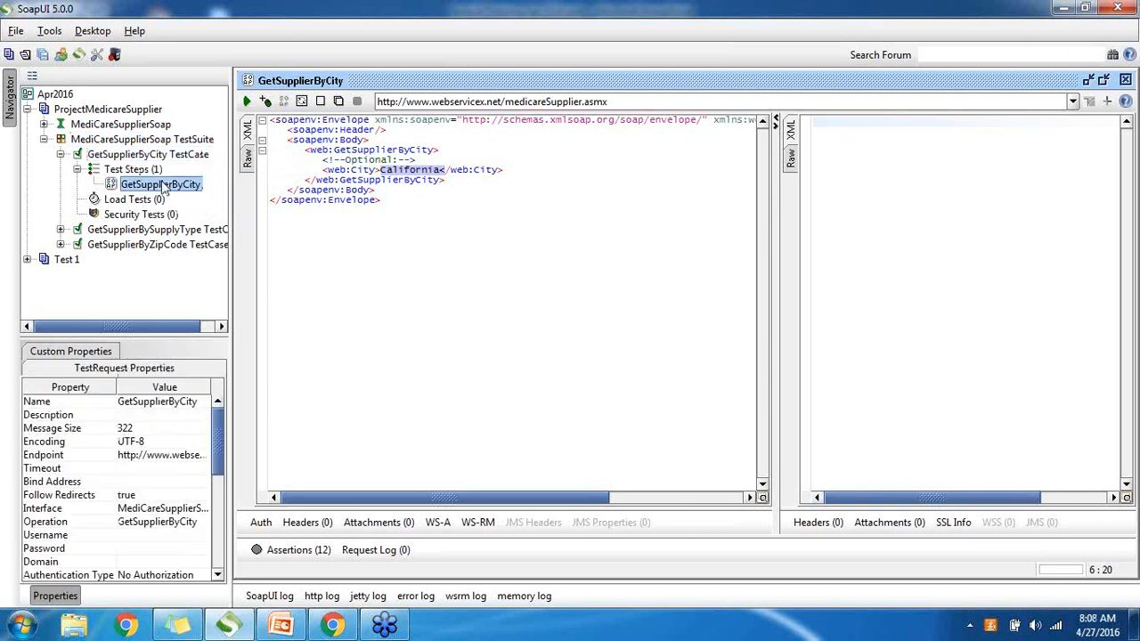
Step: Review the properties of MediCareSupplierSoap TestSuite and GetSupplierByCity TestCase, including the test case's custom properties, and return to the GetSupplierByCity request
{"action": "left_click", "coordinate": [60, 230]}
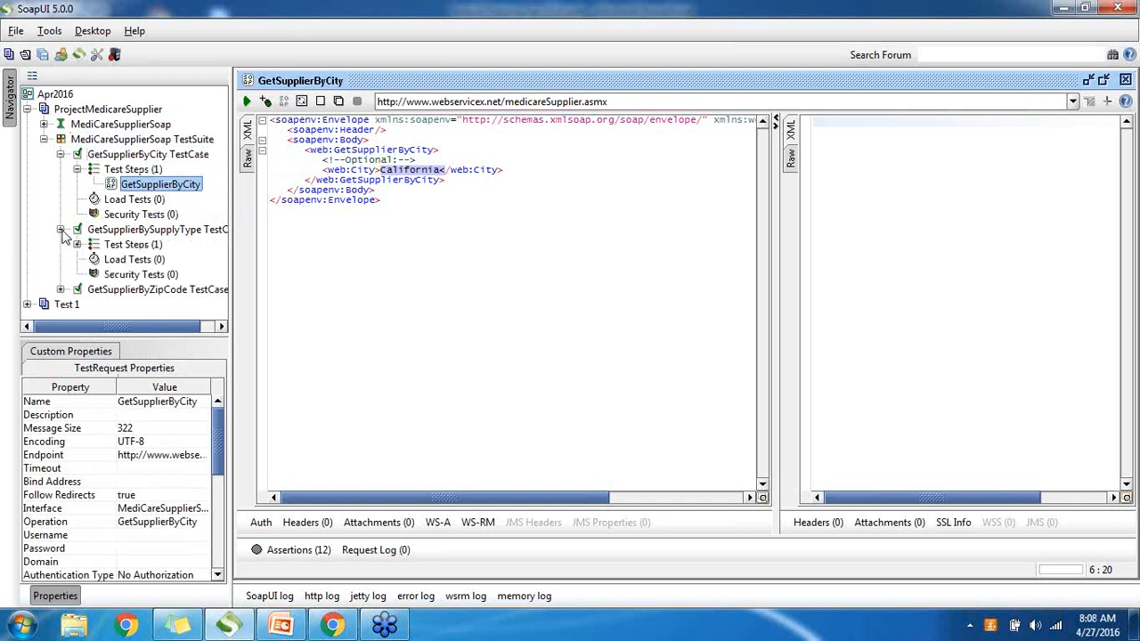
{"action": "left_click", "coordinate": [60, 229]}
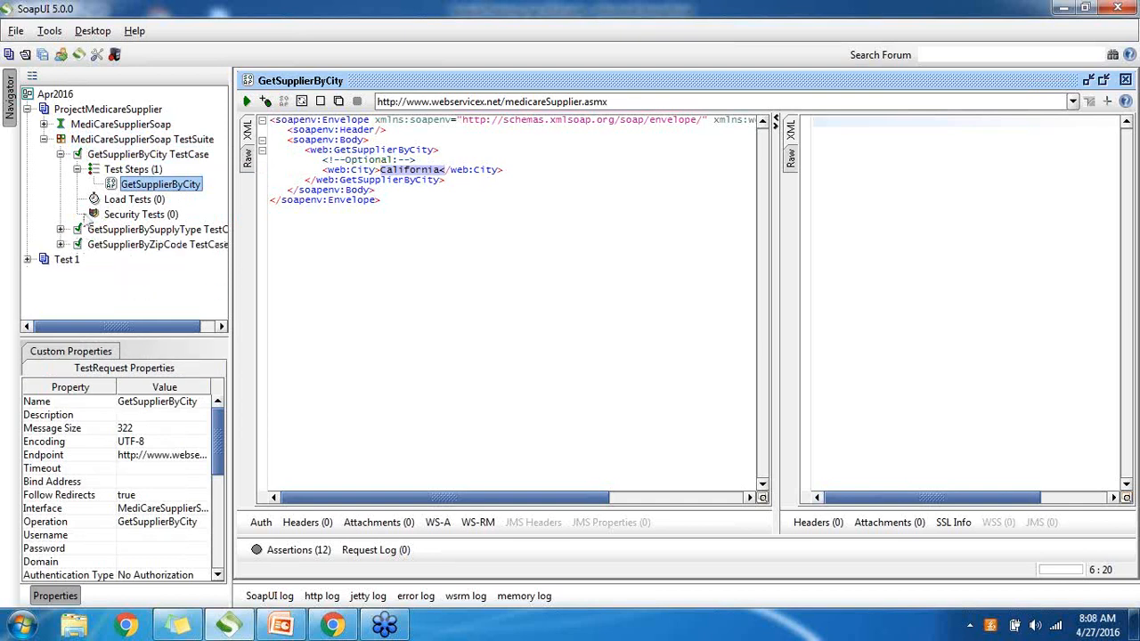
{"action": "left_click", "coordinate": [169, 140]}
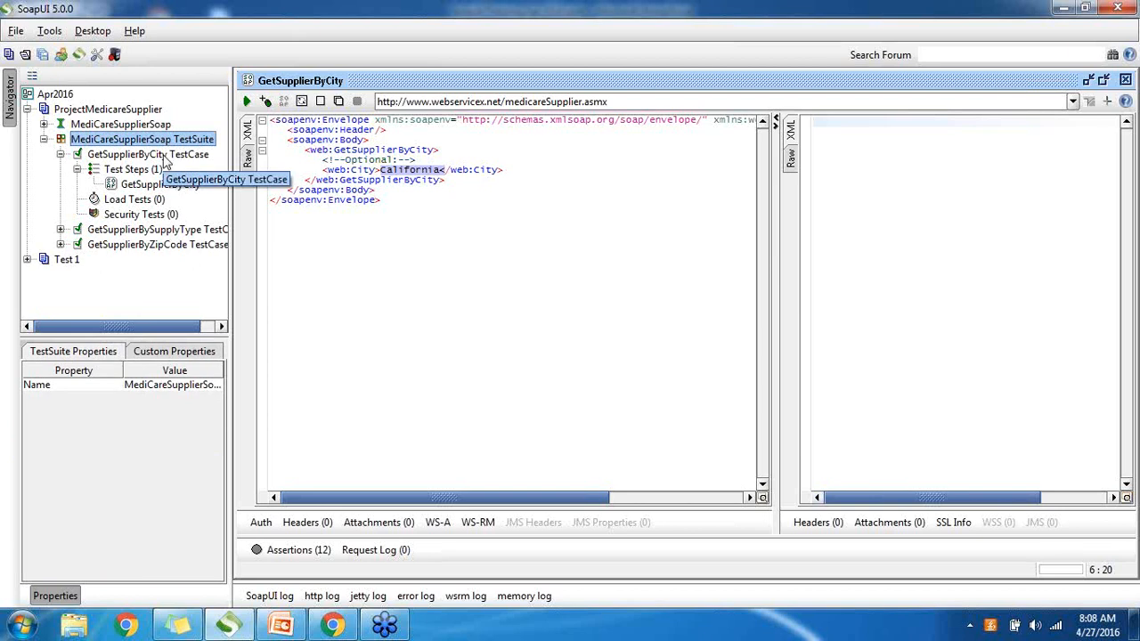
{"action": "left_click", "coordinate": [165, 156]}
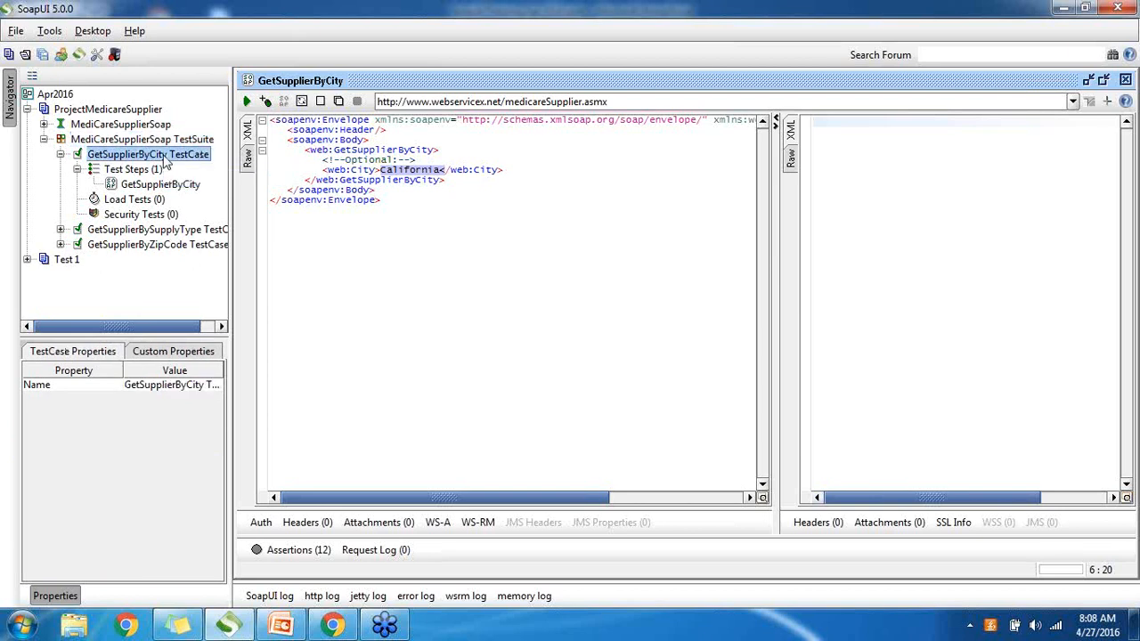
{"action": "left_click", "coordinate": [183, 360]}
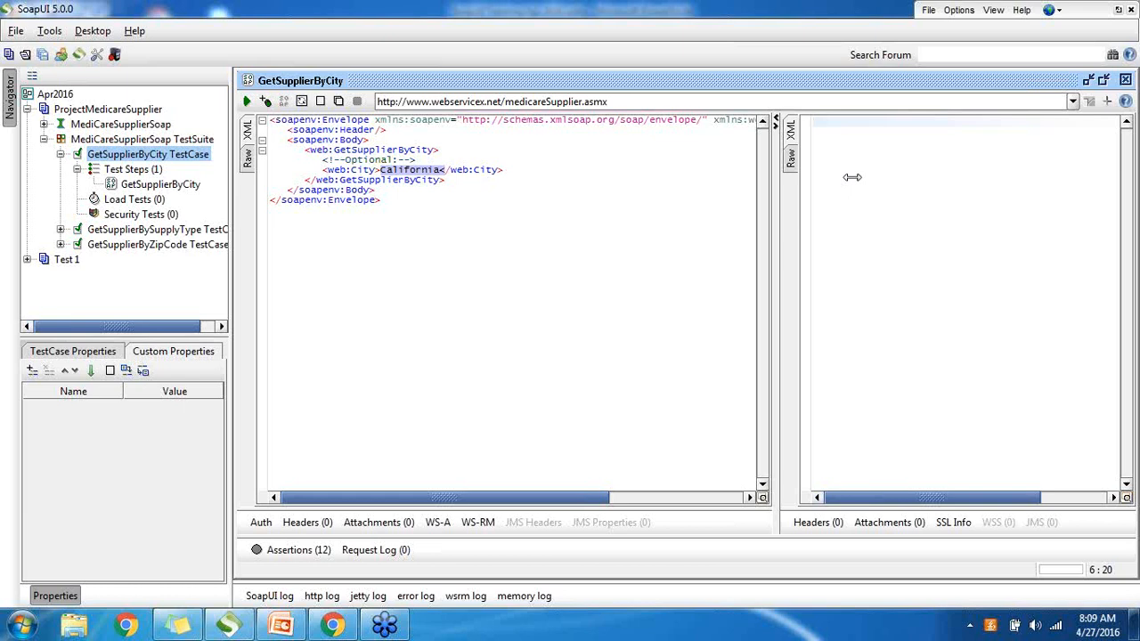
{"action": "left_click", "coordinate": [171, 184]}
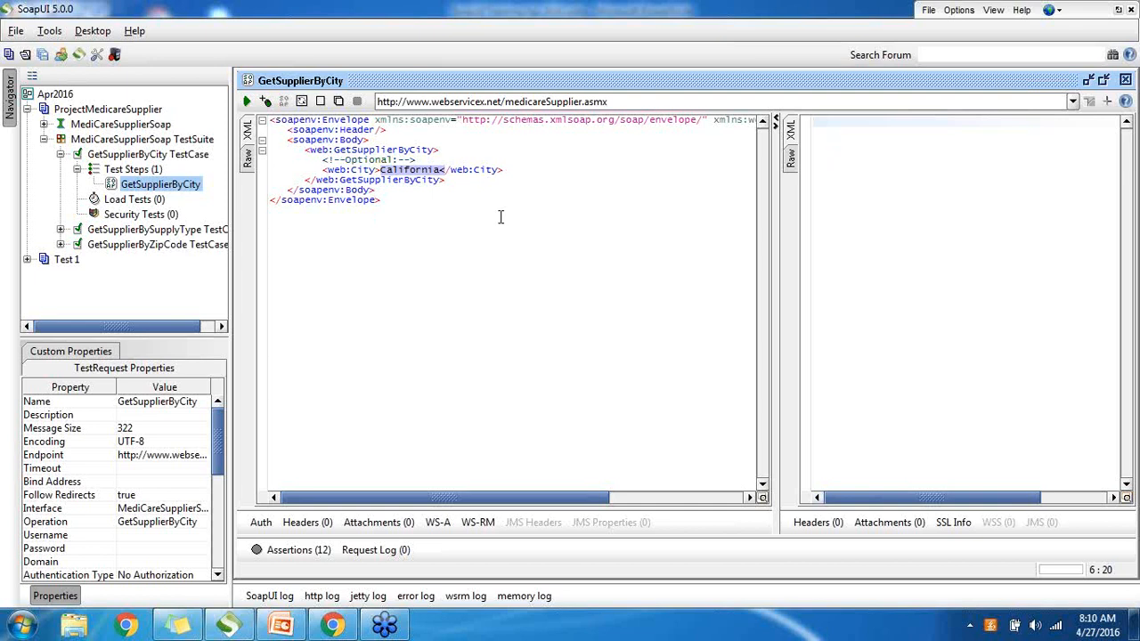
{"action": "left_click", "coordinate": [405, 181]}
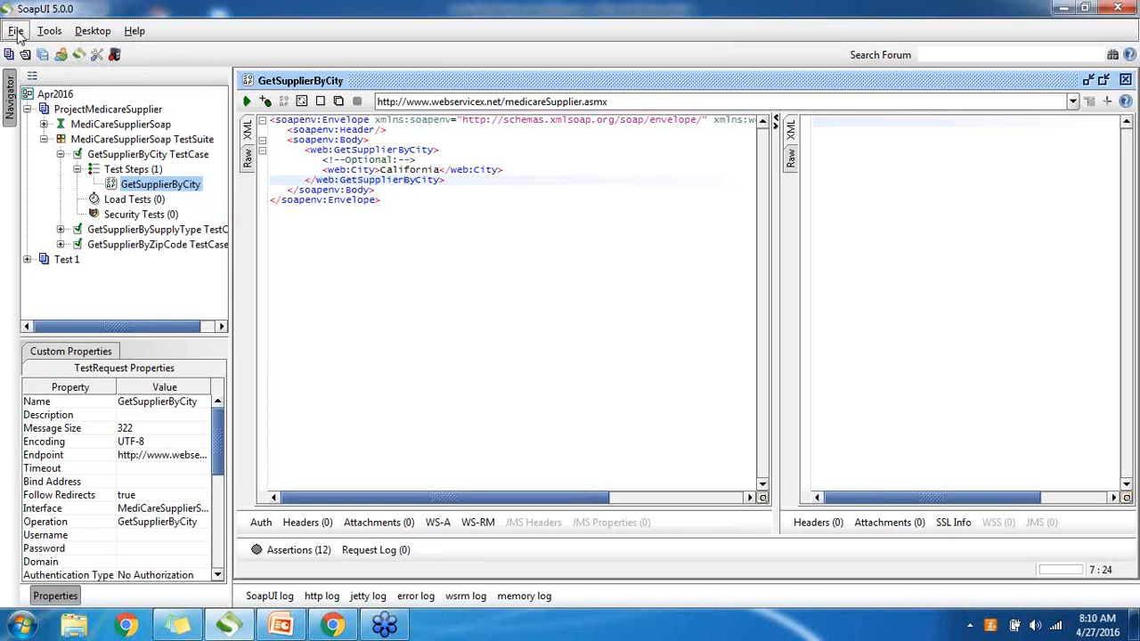
Step: Add a global property named Test1 with the value ABC in the SoapUI preferences and save them
{"action": "left_click", "coordinate": [16, 32]}
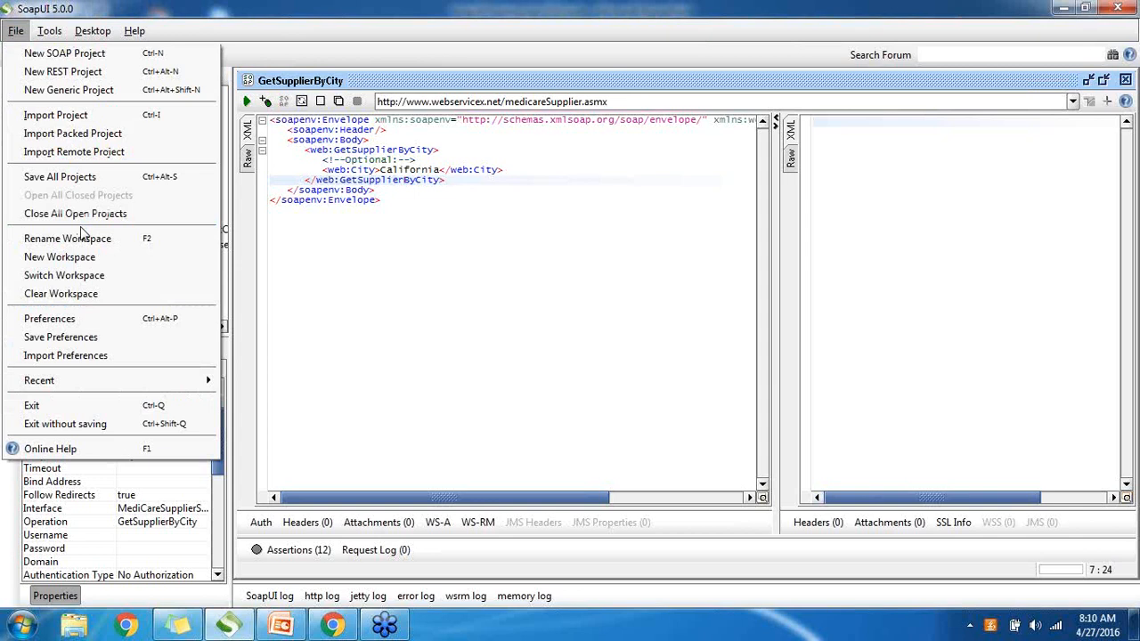
{"action": "left_click", "coordinate": [50, 319]}
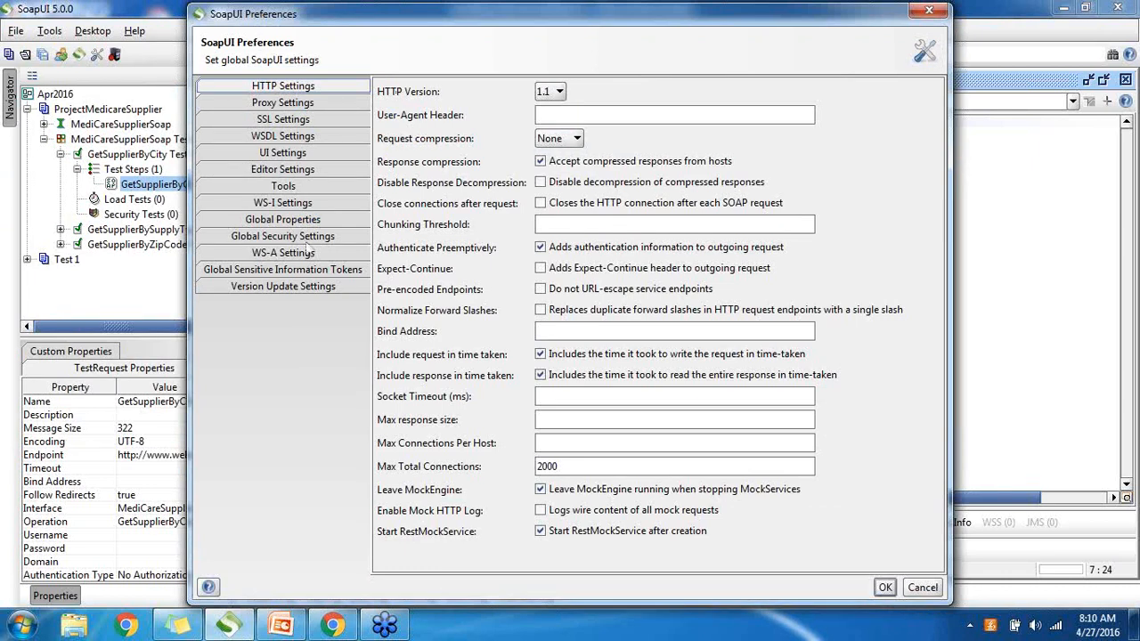
{"action": "left_click", "coordinate": [283, 220]}
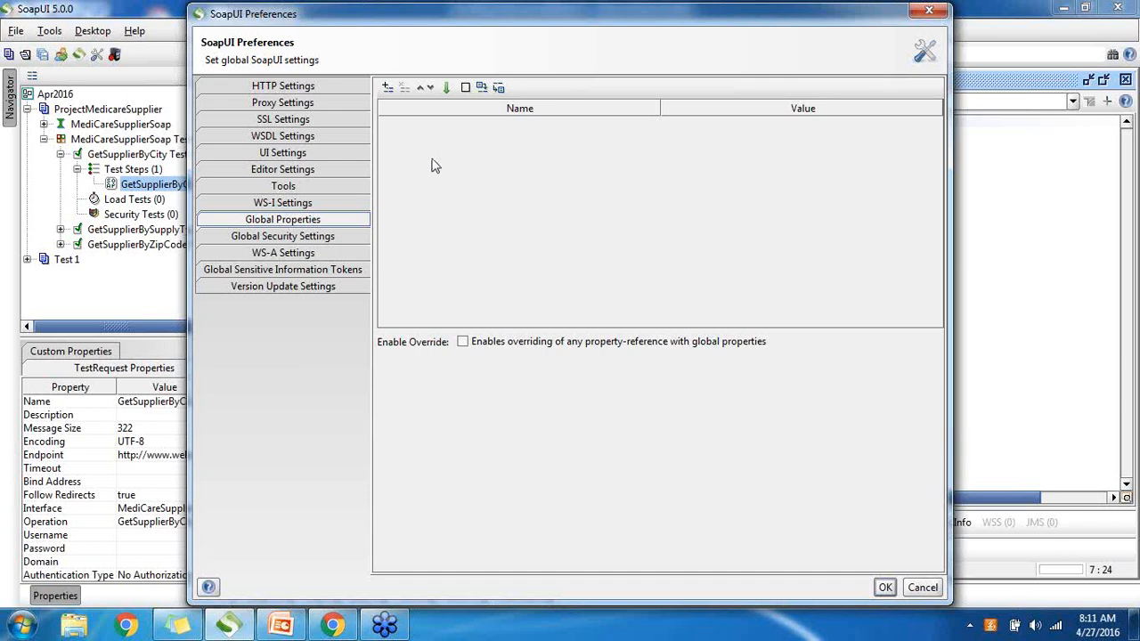
{"action": "left_click", "coordinate": [387, 88]}
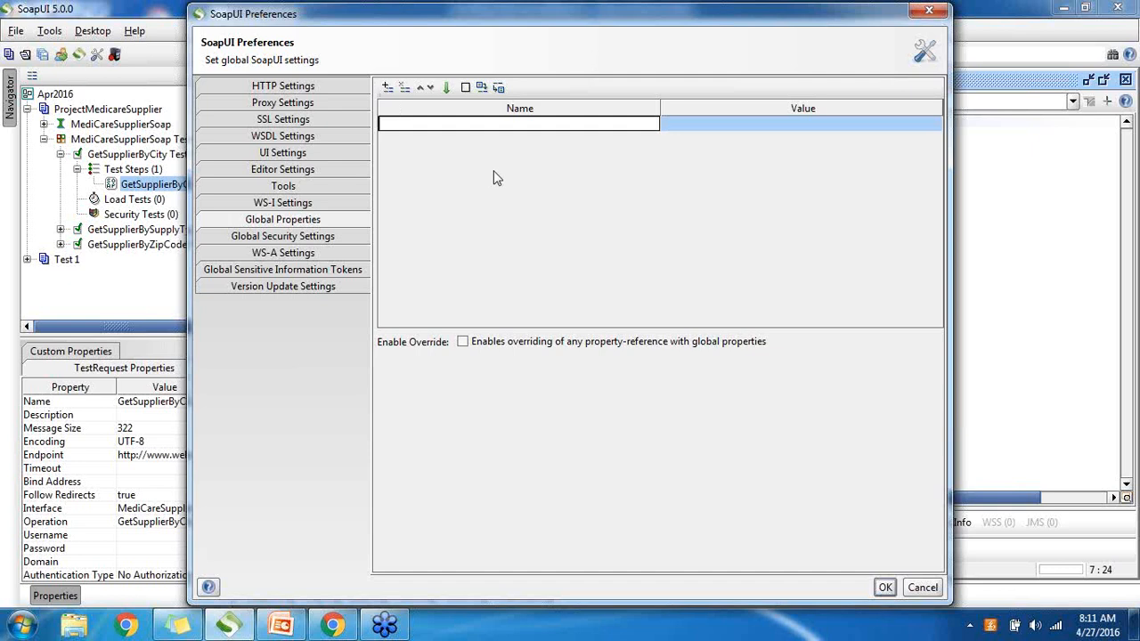
{"action": "type", "text": "Test1"}
{"action": "key", "text": "Tab"}
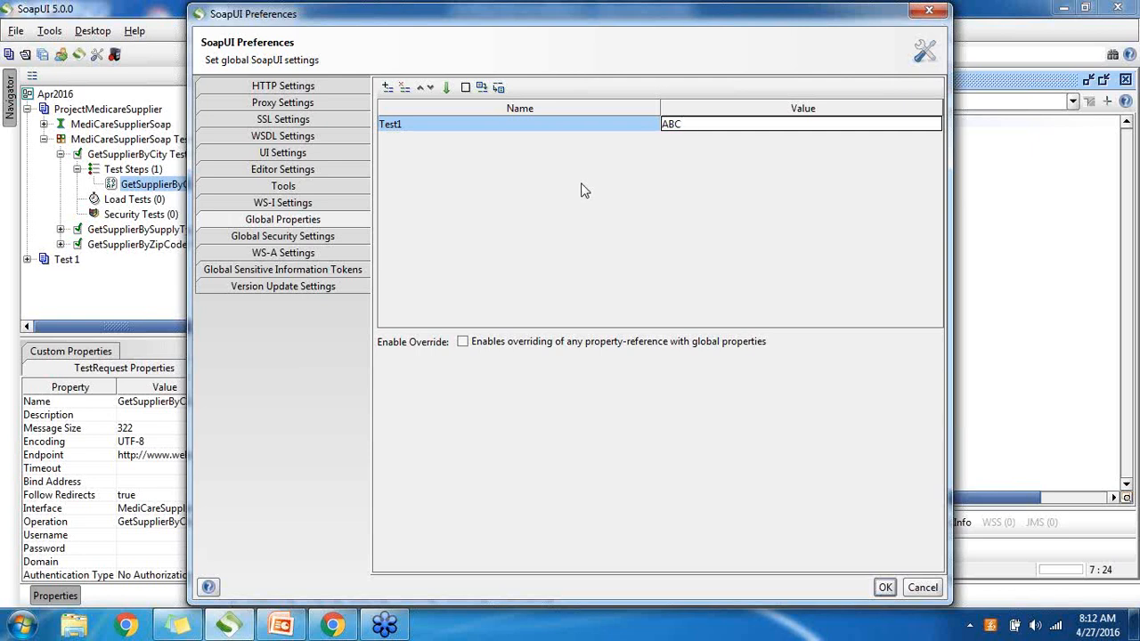
{"action": "left_click", "coordinate": [885, 587]}
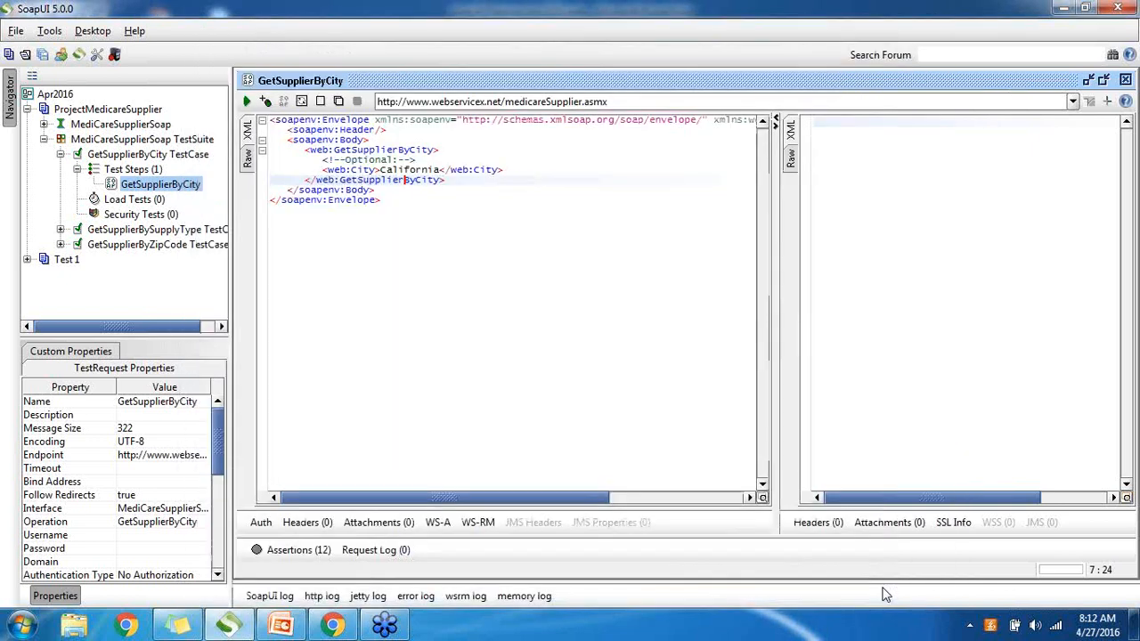
Step: Add a custom property named city with the value California to the ProjectMedicareSupplier project
{"action": "left_click", "coordinate": [108, 109]}
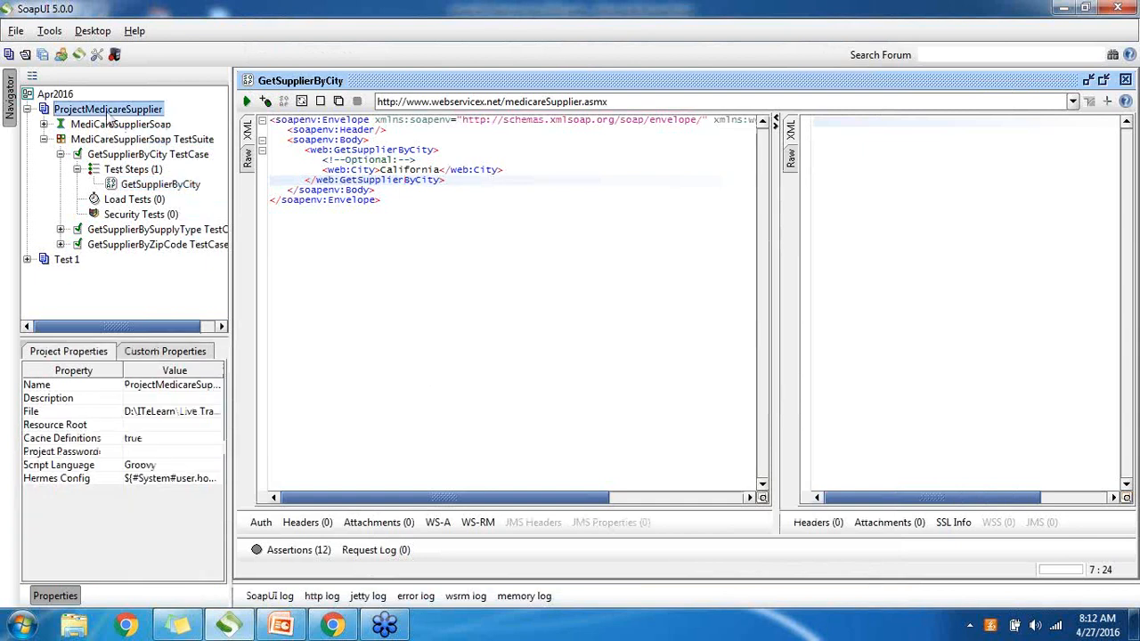
{"action": "left_click", "coordinate": [165, 355]}
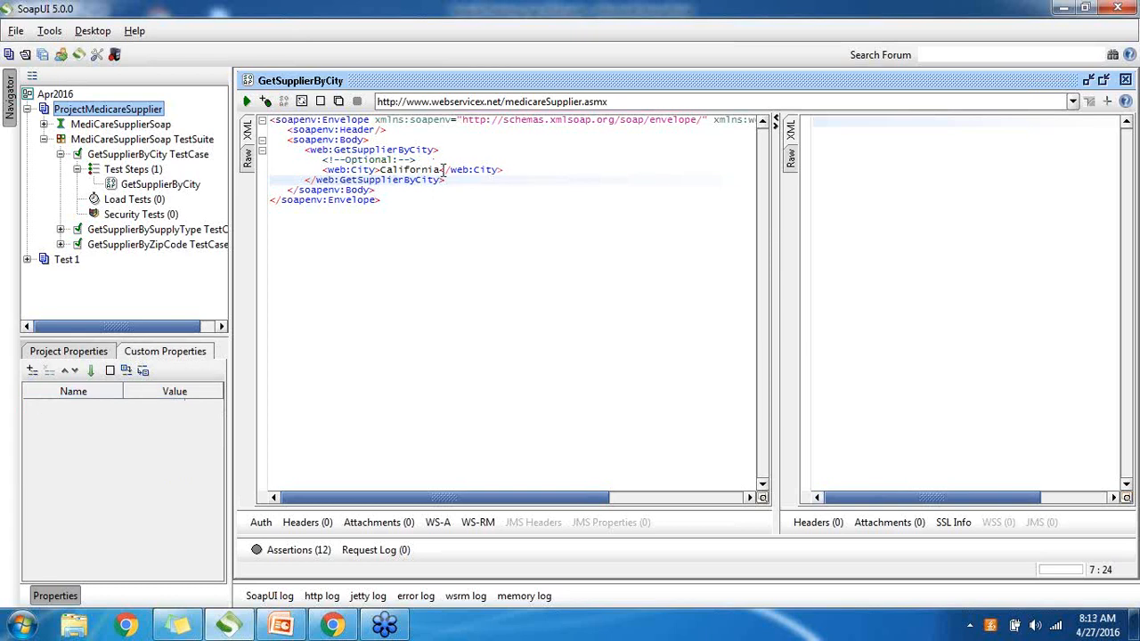
{"action": "left_click_drag", "start_coordinate": [443, 169], "coordinate": [382, 170]}
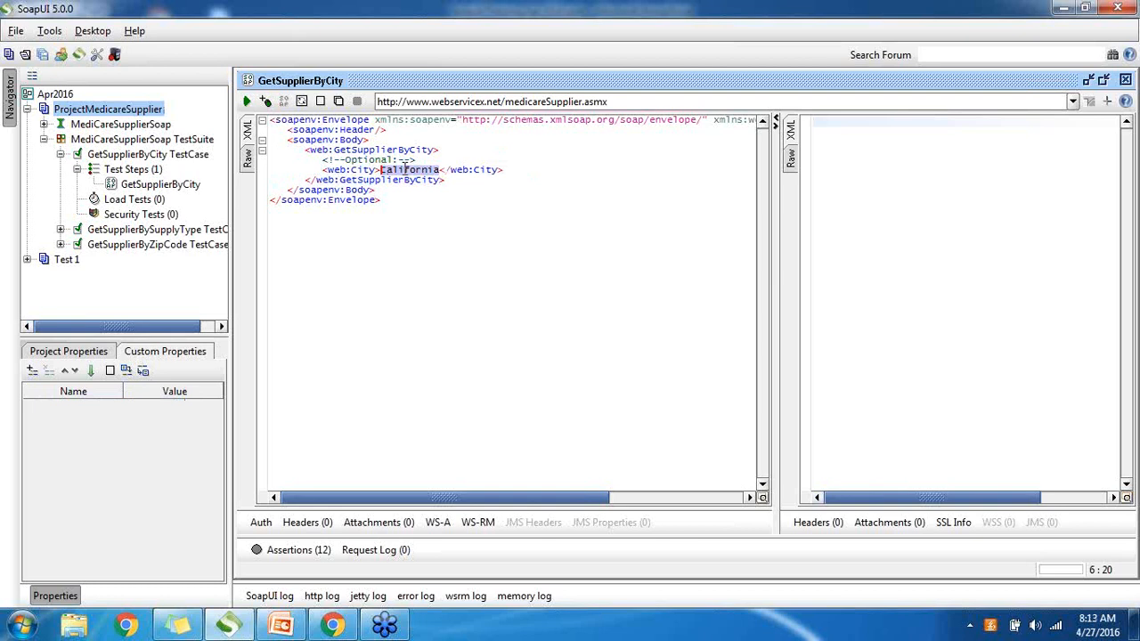
{"action": "left_click", "coordinate": [404, 169]}
{"action": "left_click", "coordinate": [31, 371]}
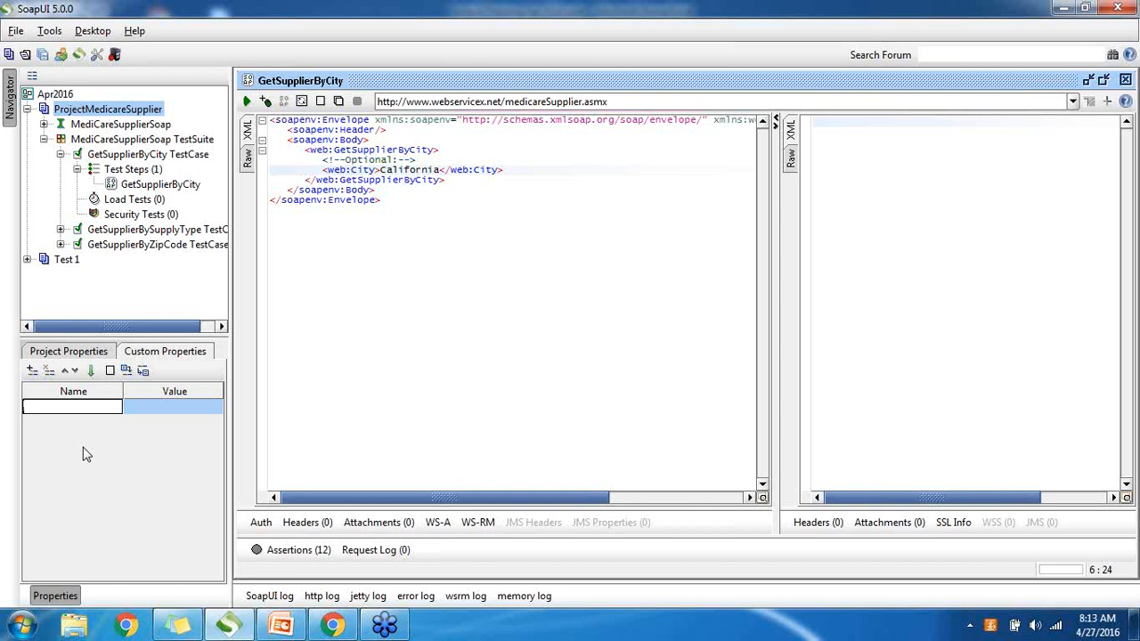
{"action": "type", "text": "city"}
{"action": "key", "text": "Tab"}
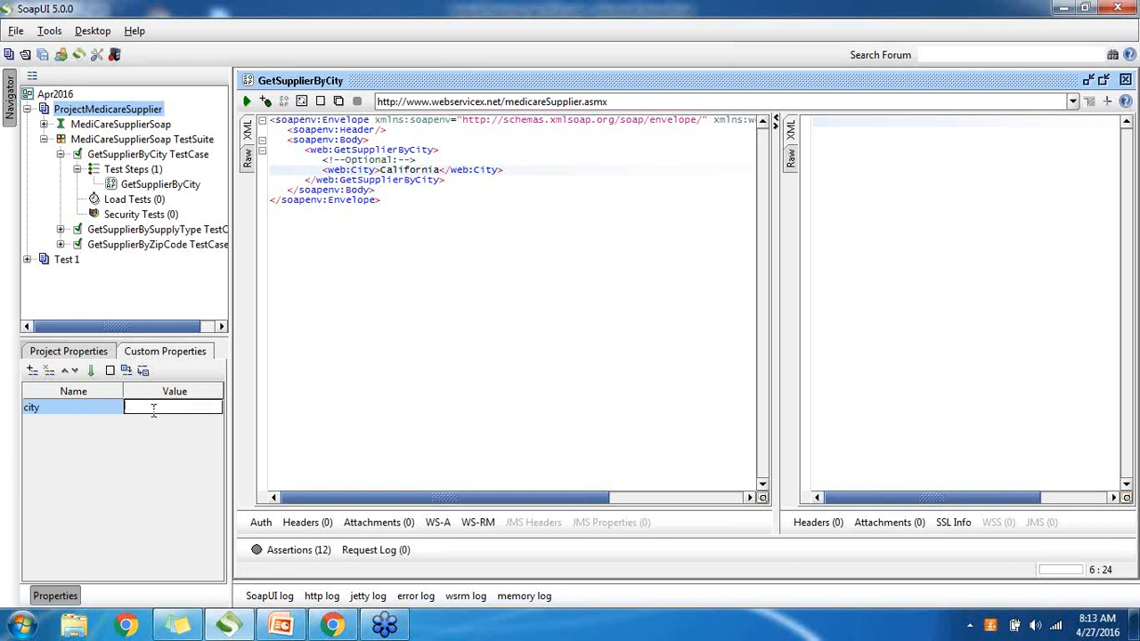
{"action": "type", "text": "California"}
{"action": "left_click", "coordinate": [88, 411]}
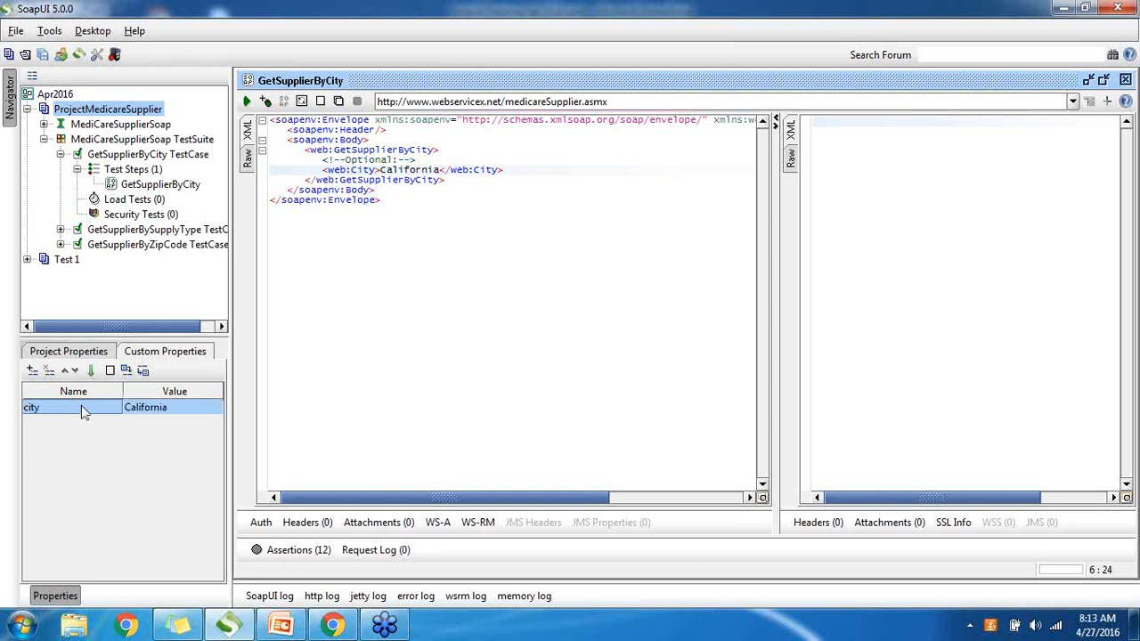
Step: Replace the hard-coded California in the request's web:City element with the project property reference ${#Project#city}
{"action": "left_click", "coordinate": [440, 169]}
{"action": "key", "text": "BackSpace"}
{"action": "key", "text": "BackSpace"}
{"action": "key", "text": "BackSpace"}
{"action": "key", "text": "BackSpace"}
{"action": "key", "text": "BackSpace"}
{"action": "key", "text": "BackSpace"}
{"action": "key", "text": "BackSpace"}
{"action": "key", "text": "BackSpace"}
{"action": "key", "text": "BackSpace"}
{"action": "key", "text": "BackSpace"}
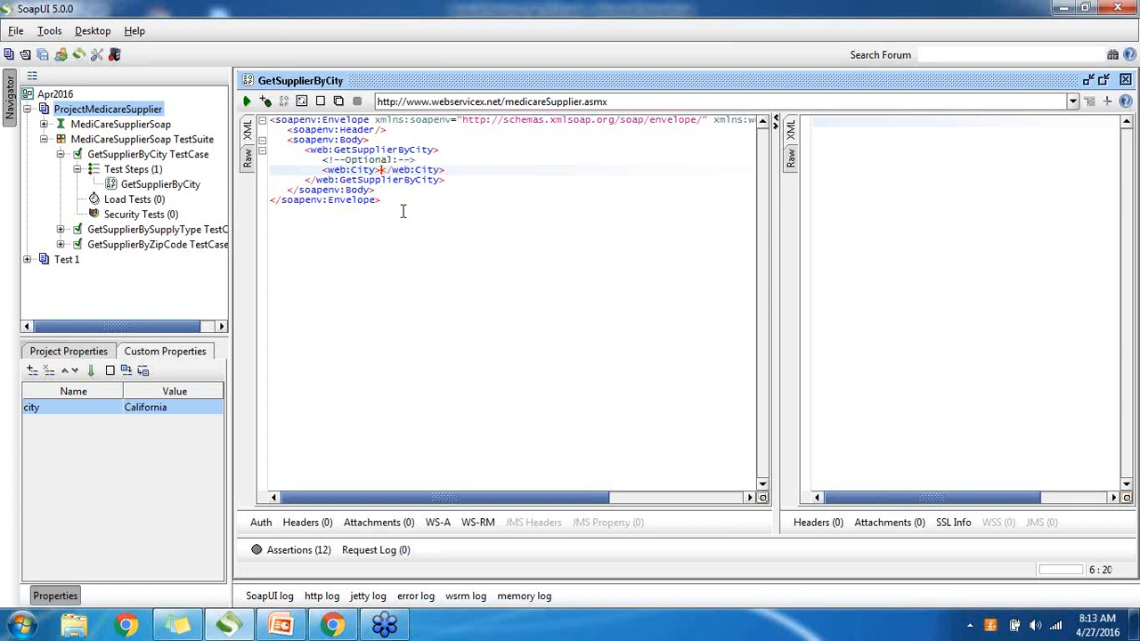
{"action": "right_click", "coordinate": [382, 170]}
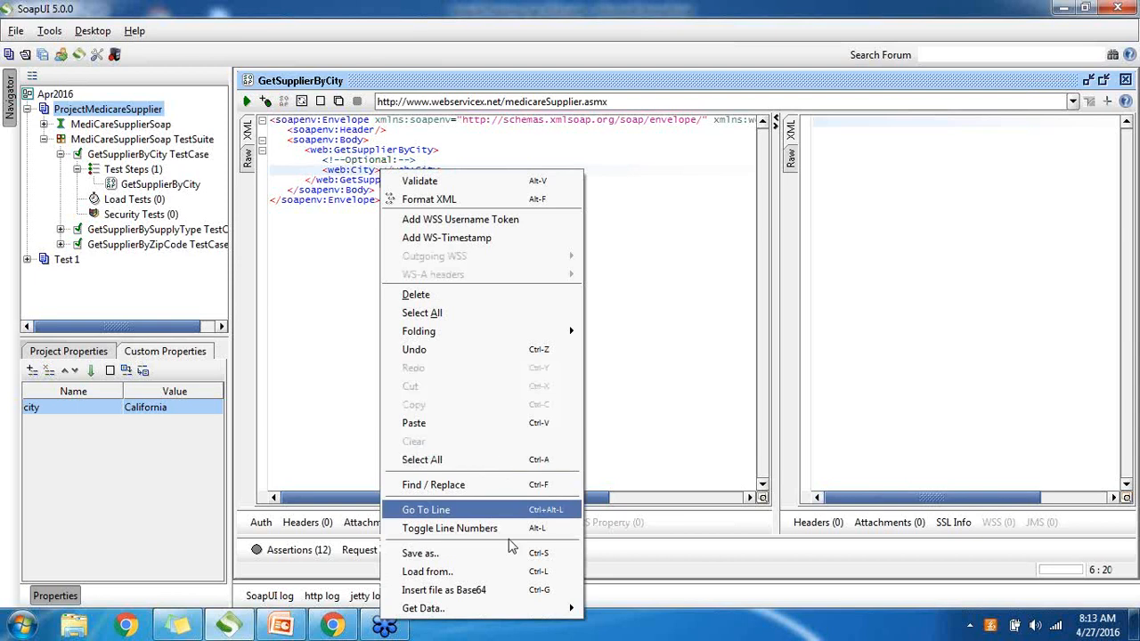
{"action": "mouse_move", "coordinate": [512, 611]}
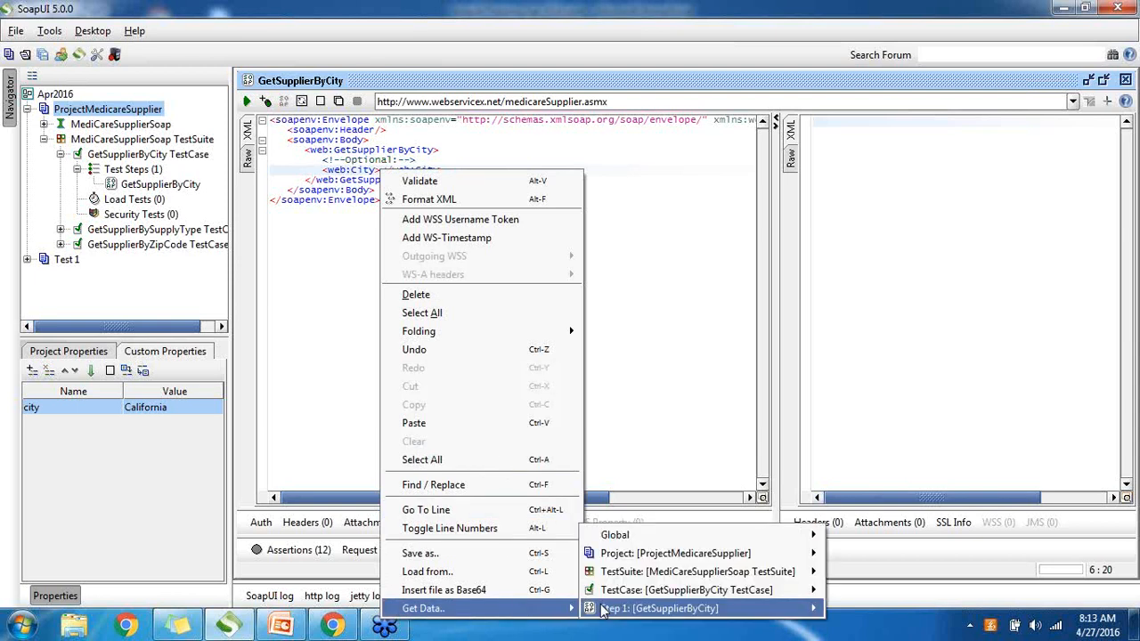
{"action": "mouse_move", "coordinate": [636, 540]}
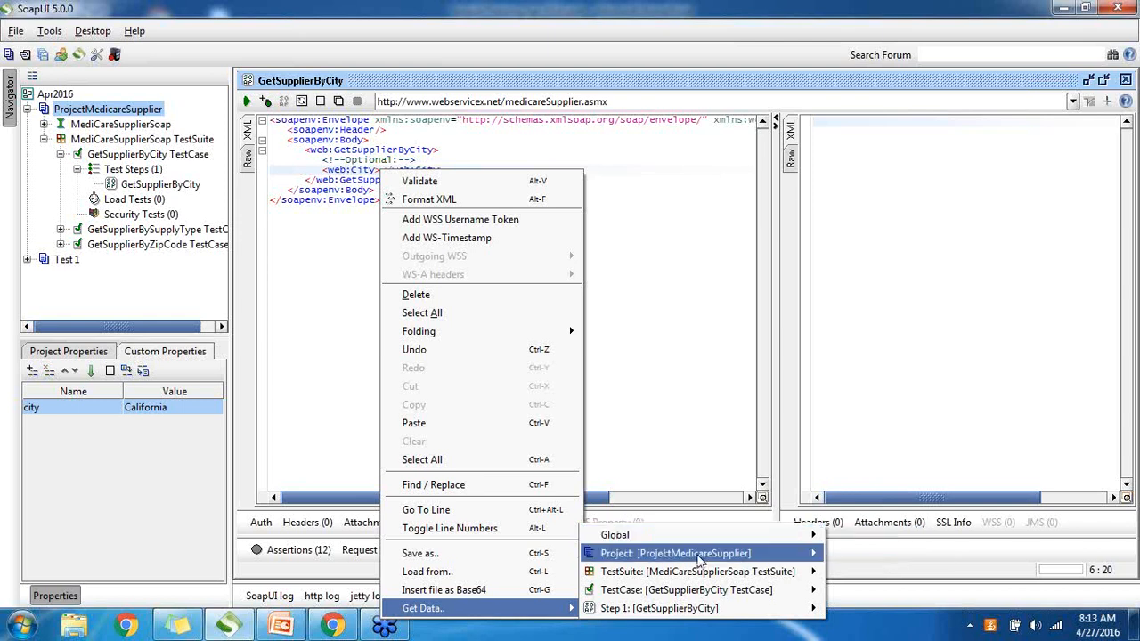
{"action": "mouse_move", "coordinate": [697, 557]}
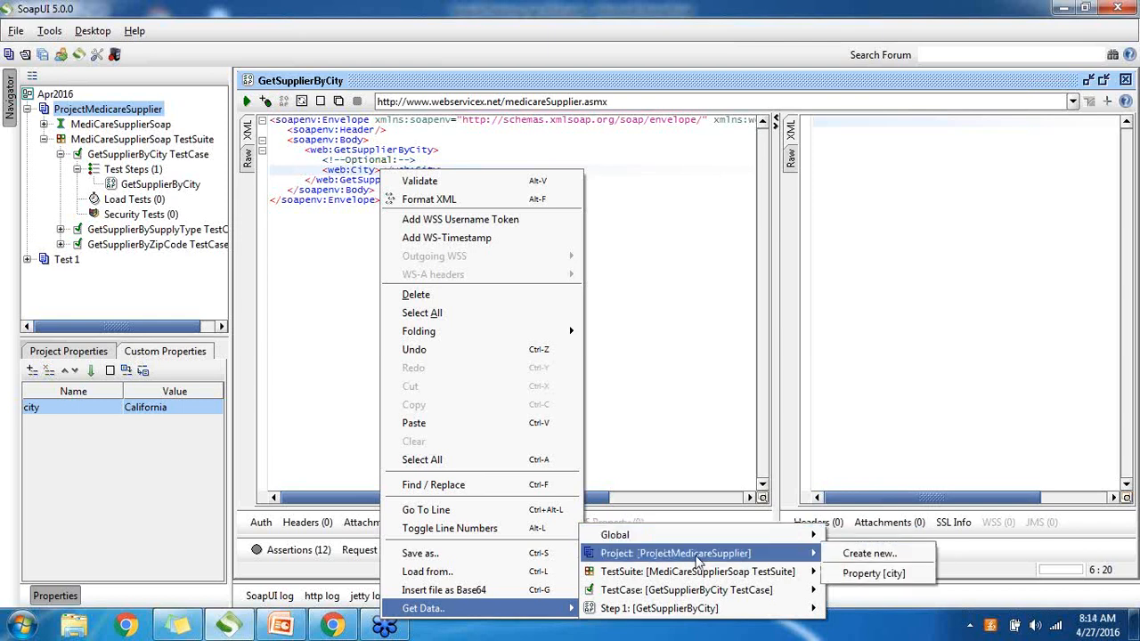
{"action": "left_click", "coordinate": [888, 572]}
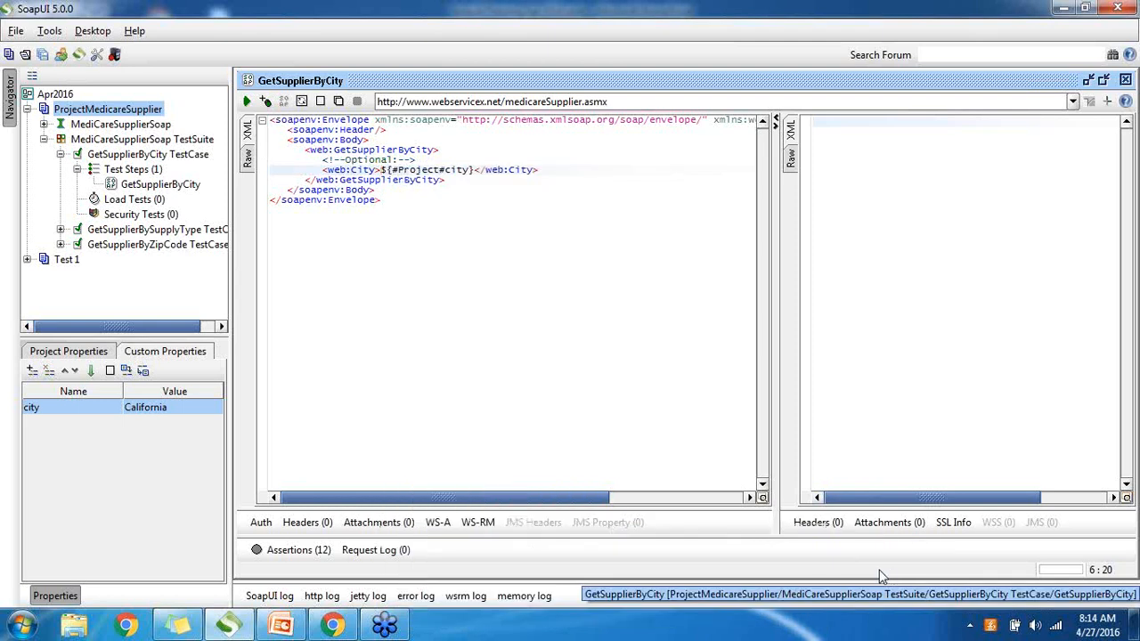
Step: Examine the ${#Project#city} expression in the request XML, highlighting its Project scope and its city property name
{"action": "left_click", "coordinate": [481, 163]}
{"action": "left_click_drag", "start_coordinate": [474, 170], "coordinate": [387, 169]}
{"action": "left_click", "coordinate": [421, 199]}
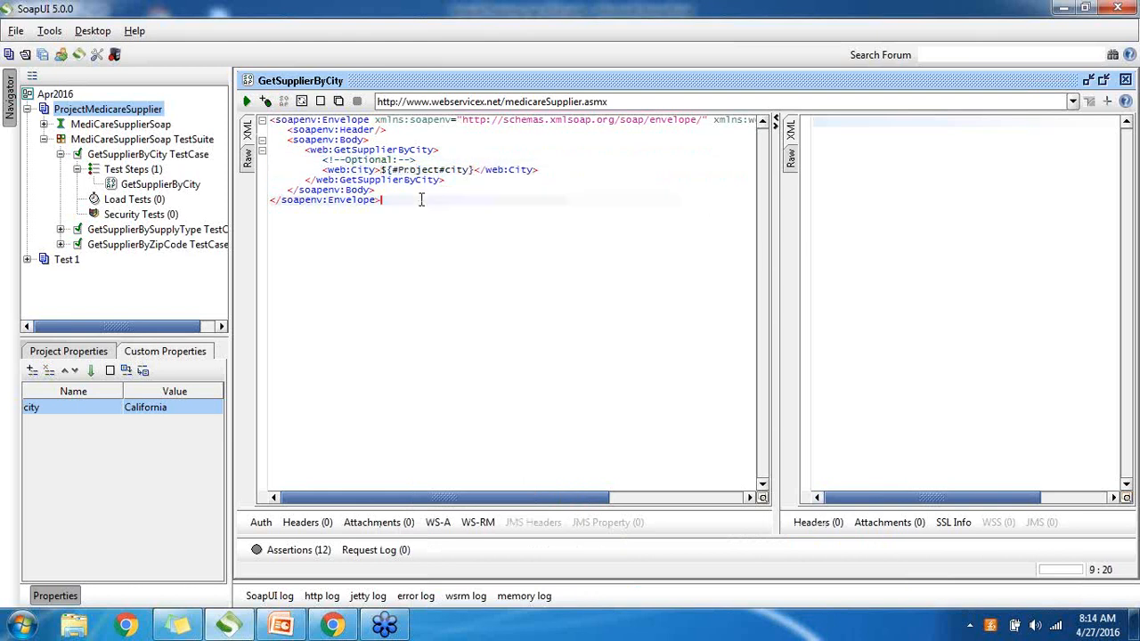
{"action": "left_click", "coordinate": [383, 169]}
{"action": "left_click", "coordinate": [405, 179]}
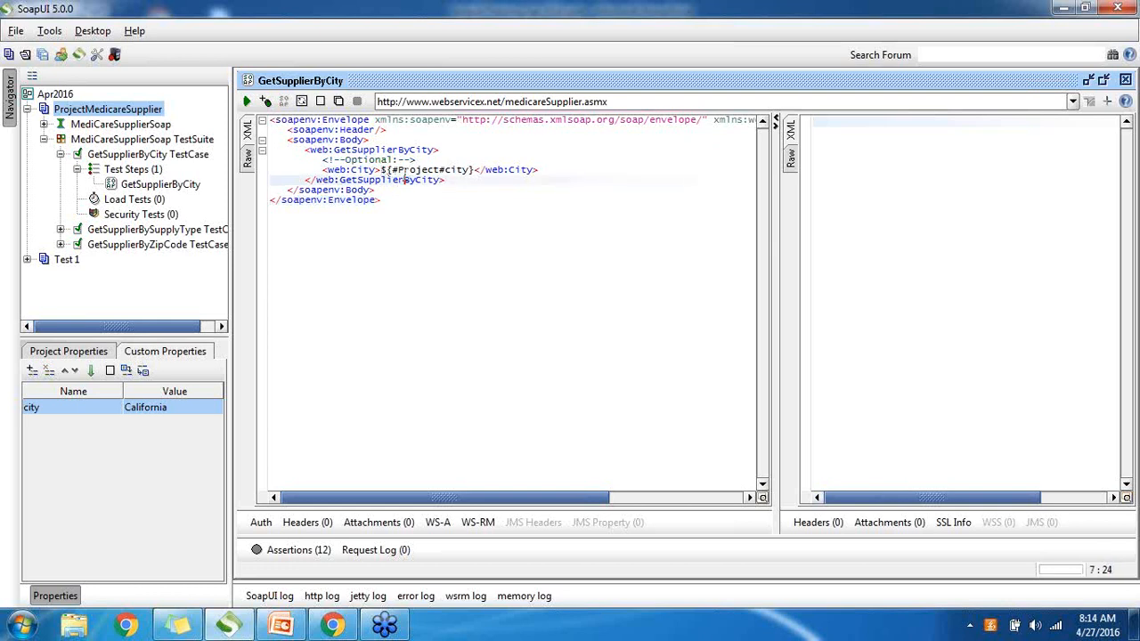
{"action": "left_click", "coordinate": [406, 171]}
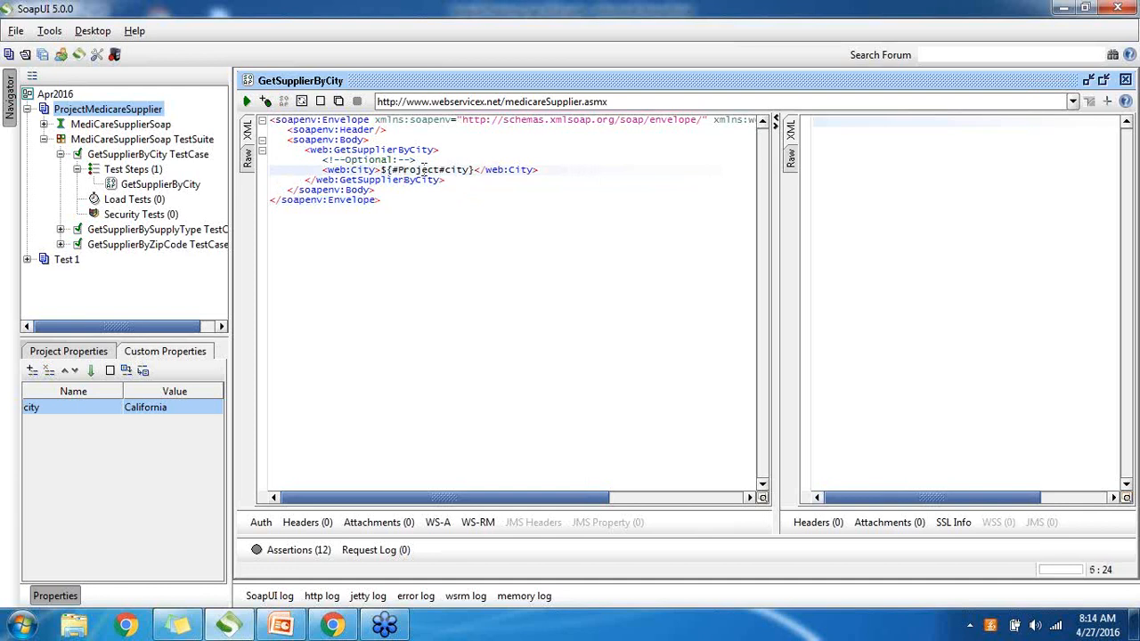
{"action": "left_click_drag", "start_coordinate": [439, 169], "coordinate": [398, 169]}
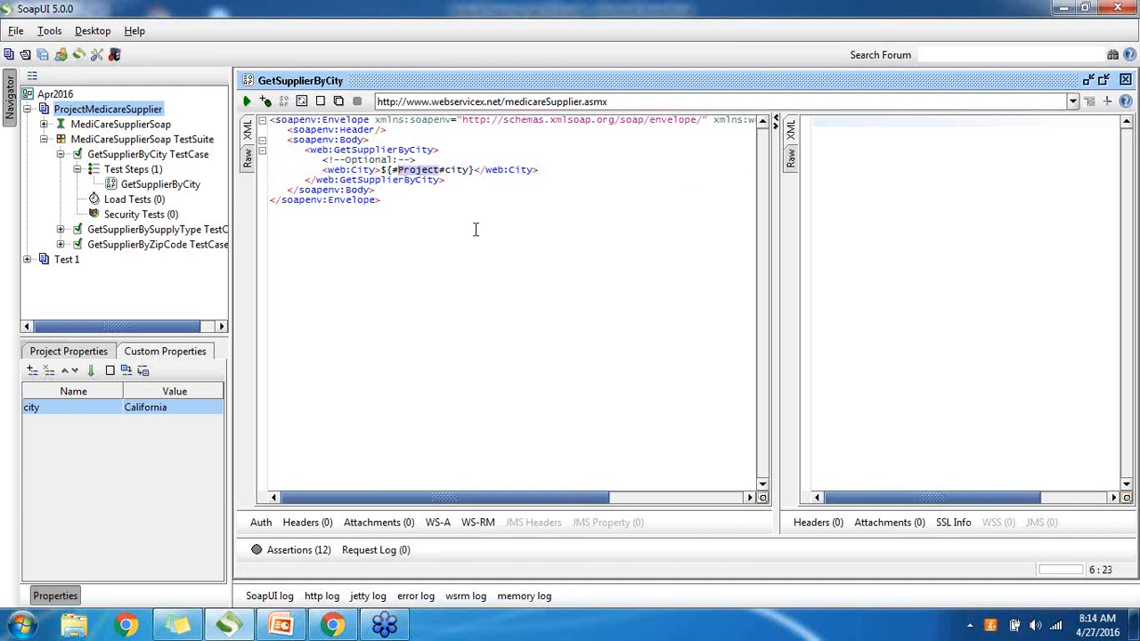
{"action": "left_click", "coordinate": [448, 171]}
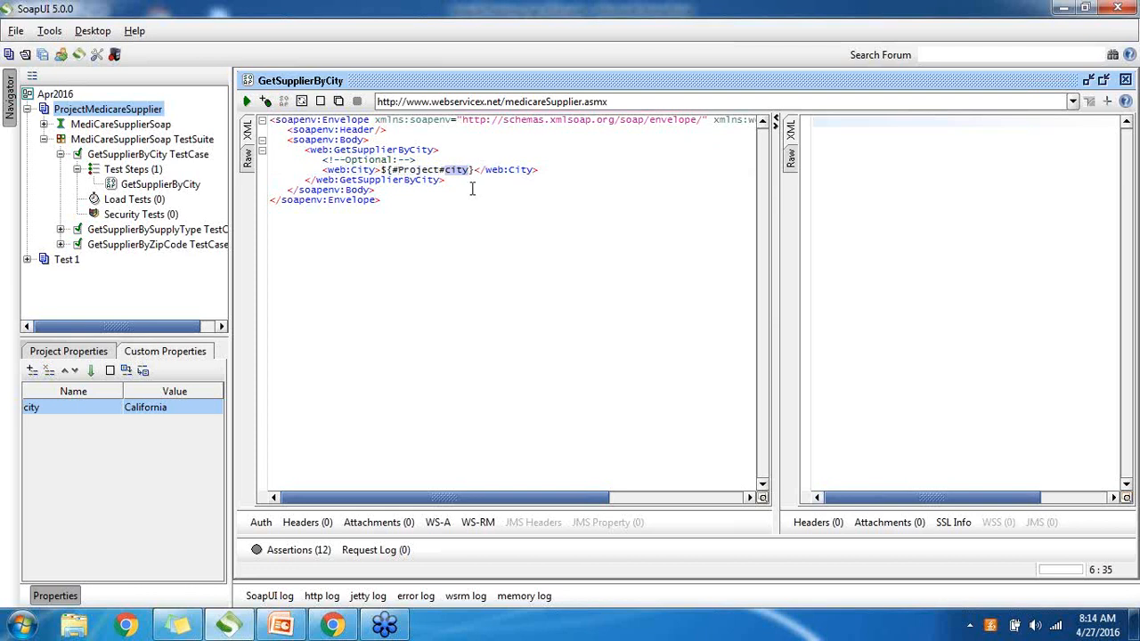
{"action": "left_click", "coordinate": [479, 205]}
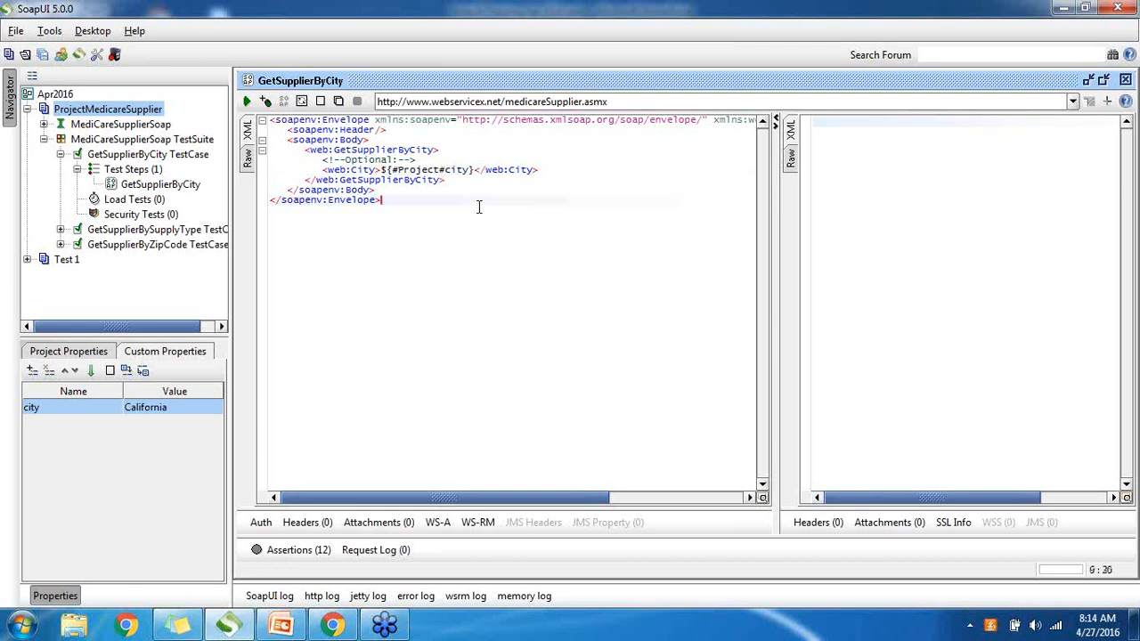
Step: Check the project's city property name and value, and run the GetSupplierByCity request
{"action": "left_click", "coordinate": [49, 408]}
{"action": "left_click", "coordinate": [180, 410]}
{"action": "left_click", "coordinate": [247, 101]}
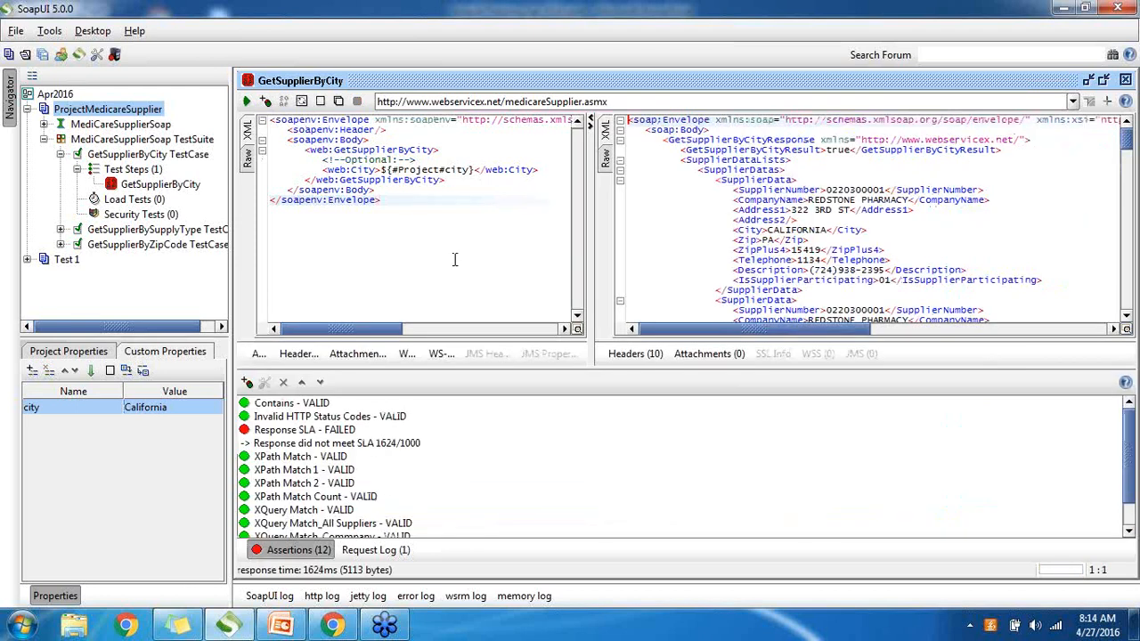
Step: Examine the City values of the supplier entries in the GetSupplierByCity response XML
{"action": "left_click", "coordinate": [861, 179]}
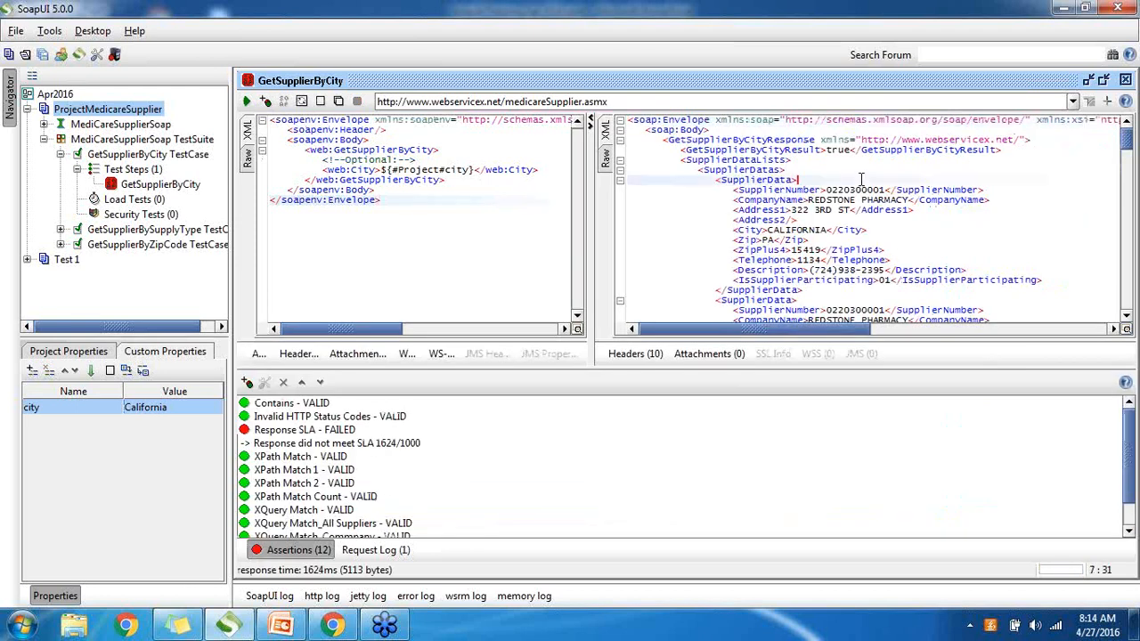
{"action": "key", "text": "Down"}
{"action": "key", "text": "Down"}
{"action": "key", "text": "Down"}
{"action": "key", "text": "Down"}
{"action": "key", "text": "Down"}
{"action": "key", "text": "Down"}
{"action": "key", "text": "Down"}
{"action": "key", "text": "Down"}
{"action": "key", "text": "Down"}
{"action": "key", "text": "Down"}
{"action": "key", "text": "Down"}
{"action": "key", "text": "Down"}
{"action": "key", "text": "Down"}
{"action": "key", "text": "Down"}
{"action": "key", "text": "Down"}
{"action": "key", "text": "Down"}
{"action": "key", "text": "Down"}
{"action": "key", "text": "Down"}
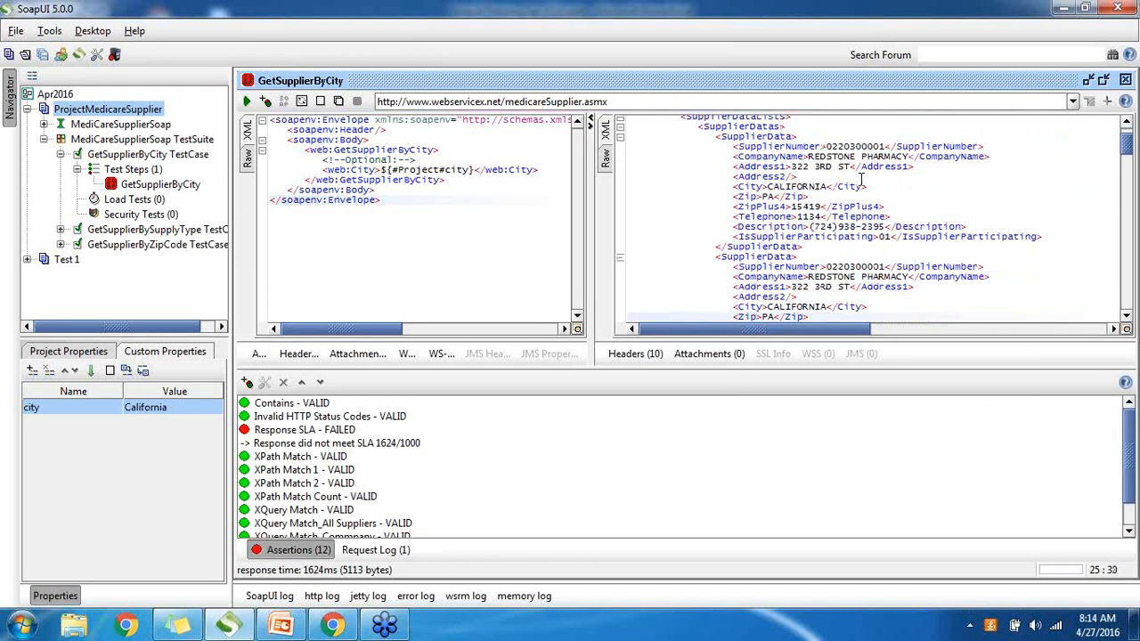
{"action": "key", "text": "Down"}
{"action": "key", "text": "Down"}
{"action": "key", "text": "Down"}
{"action": "key", "text": "Down"}
{"action": "key", "text": "Down"}
{"action": "key", "text": "Down"}
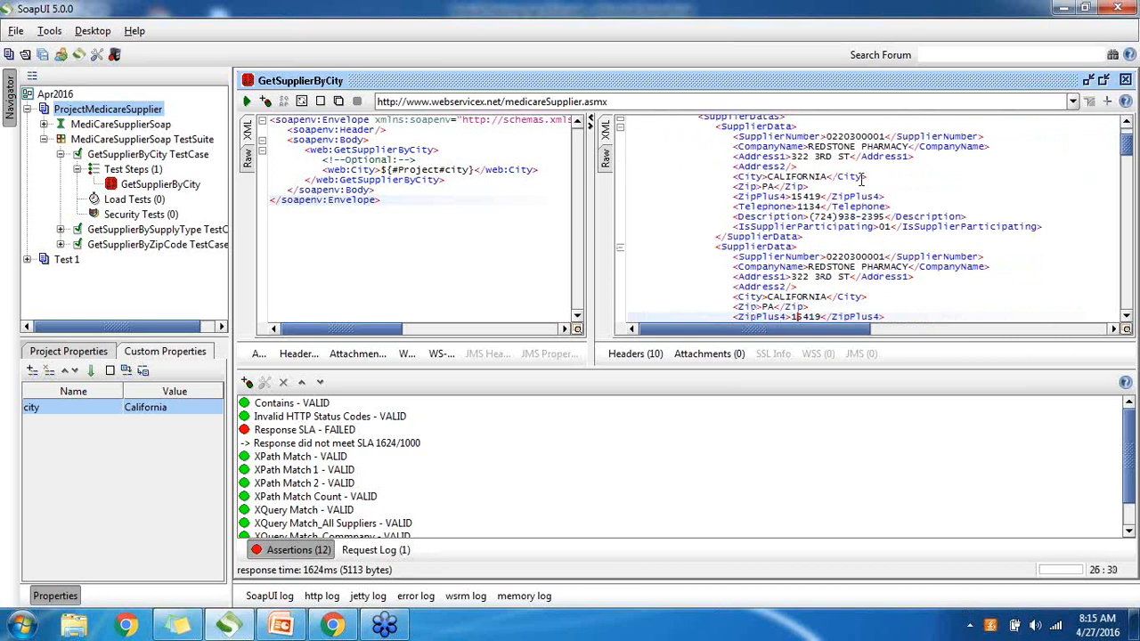
Step: Review the response XML back up to its first supplier entry
{"action": "key", "text": "Up"}
{"action": "key", "text": "Up"}
{"action": "key", "text": "Up"}
{"action": "key", "text": "Up"}
{"action": "key", "text": "Up"}
{"action": "key", "text": "Up"}
{"action": "key", "text": "Up"}
{"action": "key", "text": "Up"}
{"action": "key", "text": "Up"}
{"action": "key", "text": "Up"}
{"action": "key", "text": "Up"}
{"action": "key", "text": "Up"}
{"action": "key", "text": "Up"}
{"action": "key", "text": "Up"}
{"action": "key", "text": "Up"}
{"action": "key", "text": "Up"}
{"action": "key", "text": "Up"}
{"action": "key", "text": "Up"}
{"action": "key", "text": "Up"}
{"action": "key", "text": "Up"}
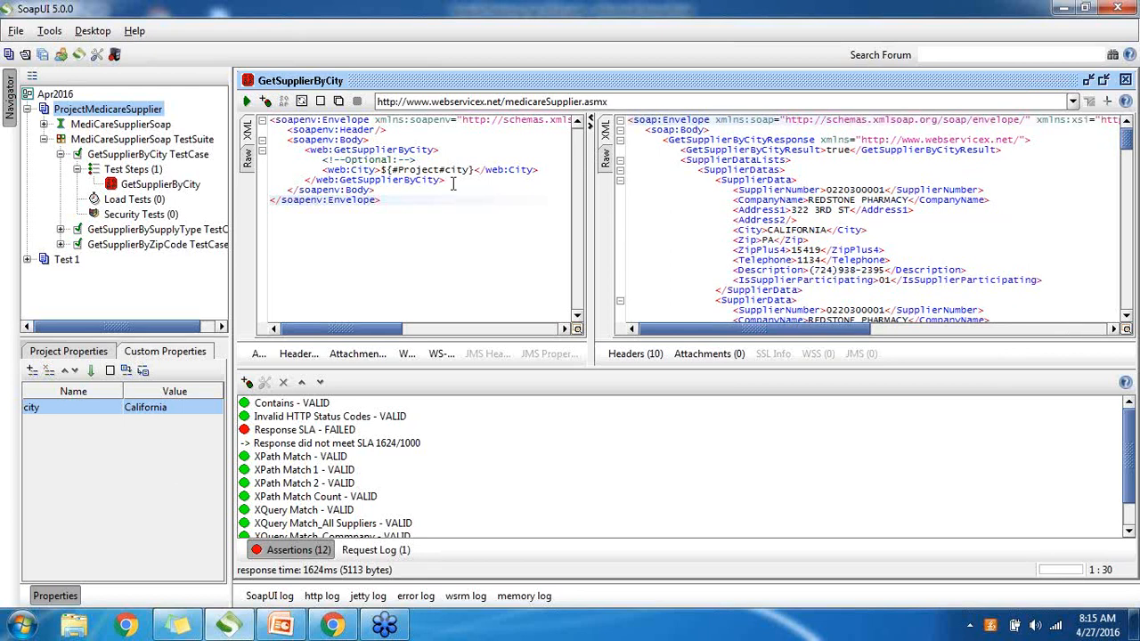
Step: Set the project's city custom property to New York and rerun the GetSupplierByCity request
{"action": "left_click", "coordinate": [194, 407]}
{"action": "double_click", "coordinate": [194, 407]}
{"action": "key", "text": "BackSpace"}
{"action": "key", "text": "BackSpace"}
{"action": "key", "text": "BackSpace"}
{"action": "key", "text": "BackSpace"}
{"action": "key", "text": "BackSpace"}
{"action": "key", "text": "BackSpace"}
{"action": "key", "text": "BackSpace"}
{"action": "key", "text": "BackSpace"}
{"action": "key", "text": "BackSpace"}
{"action": "key", "text": "BackSpace"}
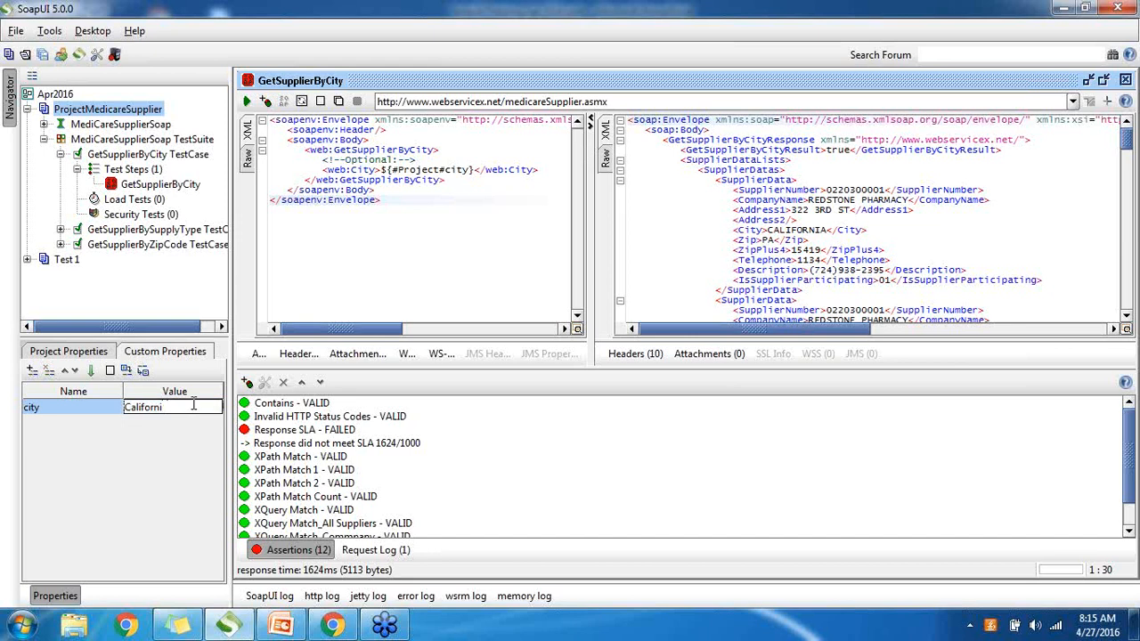
{"action": "type", "text": "New"}
{"action": "key", "text": "BackSpace"}
{"action": "key", "text": "BackSpace"}
{"action": "key", "text": "BackSpace"}
{"action": "type", "text": "York"}
{"action": "left_click", "coordinate": [246, 101]}
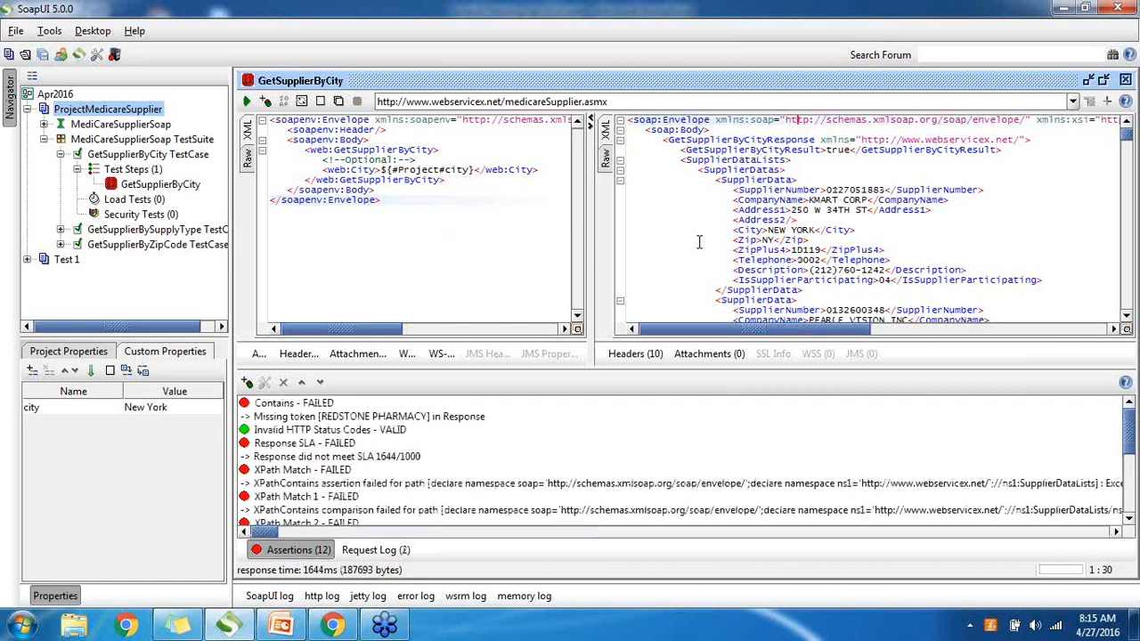
Step: Examine the supplier entries and their City values in the new response XML, and collapse the assertion results list
{"action": "left_click", "coordinate": [790, 149]}
{"action": "key", "text": "Down"}
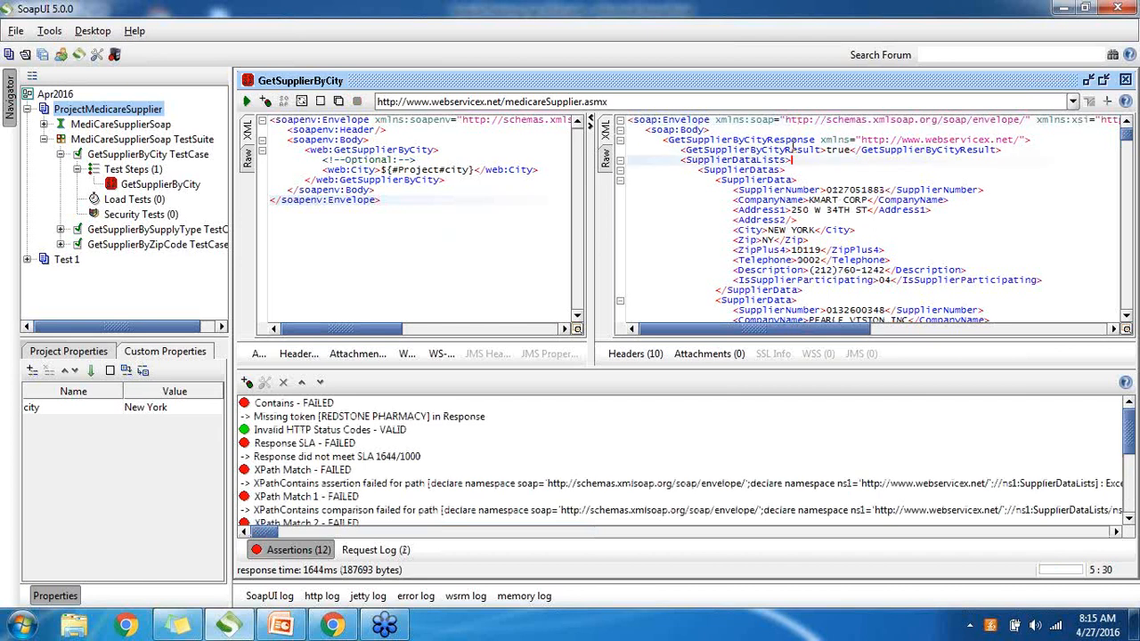
{"action": "key", "text": "Down"}
{"action": "key", "text": "Down"}
{"action": "key", "text": "Down"}
{"action": "key", "text": "Down"}
{"action": "key", "text": "Down"}
{"action": "key", "text": "Down"}
{"action": "key", "text": "Down"}
{"action": "key", "text": "Down"}
{"action": "key", "text": "Down"}
{"action": "key", "text": "Down"}
{"action": "key", "text": "Down"}
{"action": "key", "text": "Down"}
{"action": "key", "text": "Down"}
{"action": "key", "text": "Down"}
{"action": "key", "text": "Down"}
{"action": "key", "text": "Down"}
{"action": "key", "text": "Down"}
{"action": "key", "text": "Down"}
{"action": "key", "text": "Down"}
{"action": "key", "text": "Down"}
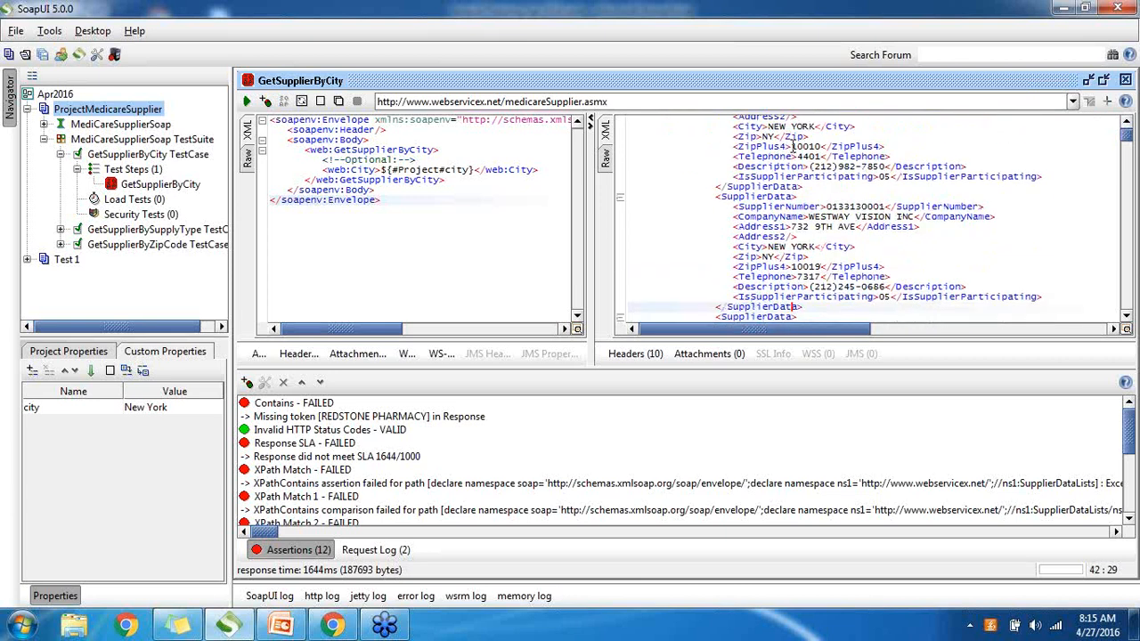
{"action": "key", "text": "Up"}
{"action": "key", "text": "Up"}
{"action": "key", "text": "Up"}
{"action": "key", "text": "Up"}
{"action": "key", "text": "Up"}
{"action": "key", "text": "Up"}
{"action": "key", "text": "Up"}
{"action": "key", "text": "Up"}
{"action": "key", "text": "Up"}
{"action": "key", "text": "Up"}
{"action": "key", "text": "Up"}
{"action": "key", "text": "Up"}
{"action": "key", "text": "Up"}
{"action": "key", "text": "Up"}
{"action": "key", "text": "Up"}
{"action": "key", "text": "Up"}
{"action": "key", "text": "Up"}
{"action": "key", "text": "Up"}
{"action": "key", "text": "Up"}
{"action": "key", "text": "Up"}
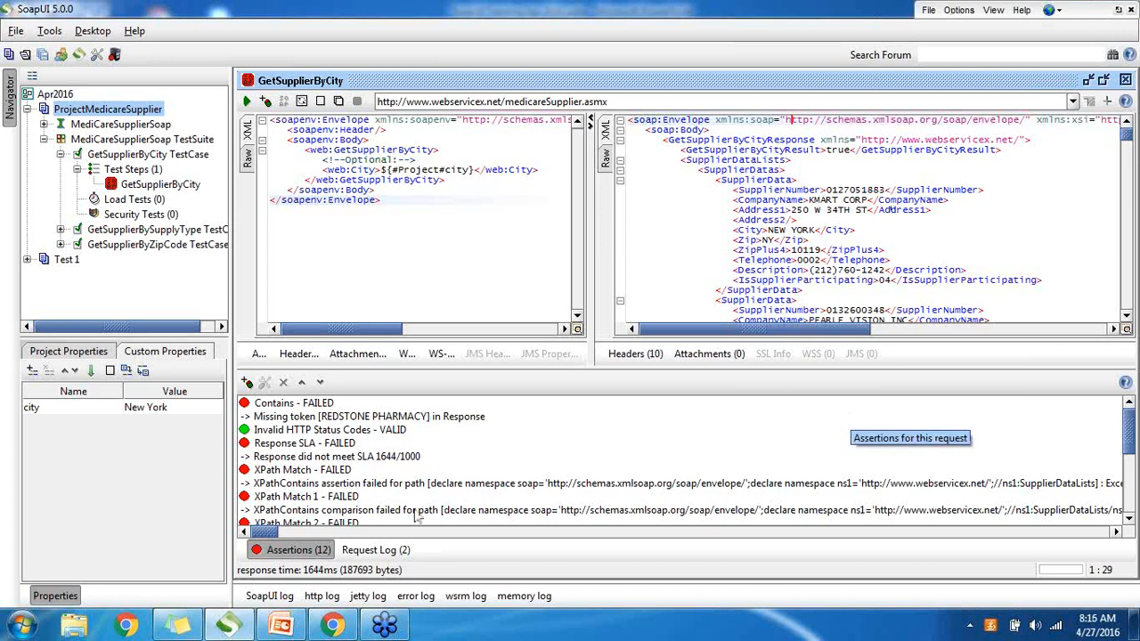
{"action": "left_click", "coordinate": [287, 550]}
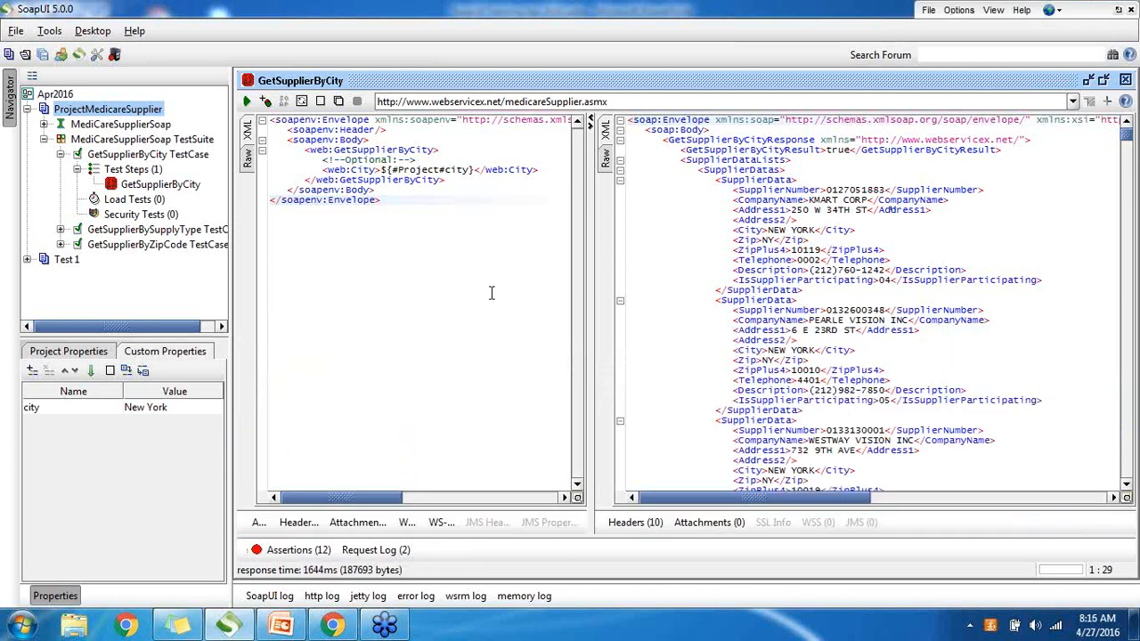
Step: Add a custom property named tscity with the value California to the MediCareSupplierSoap TestSuite
{"action": "left_click", "coordinate": [140, 140]}
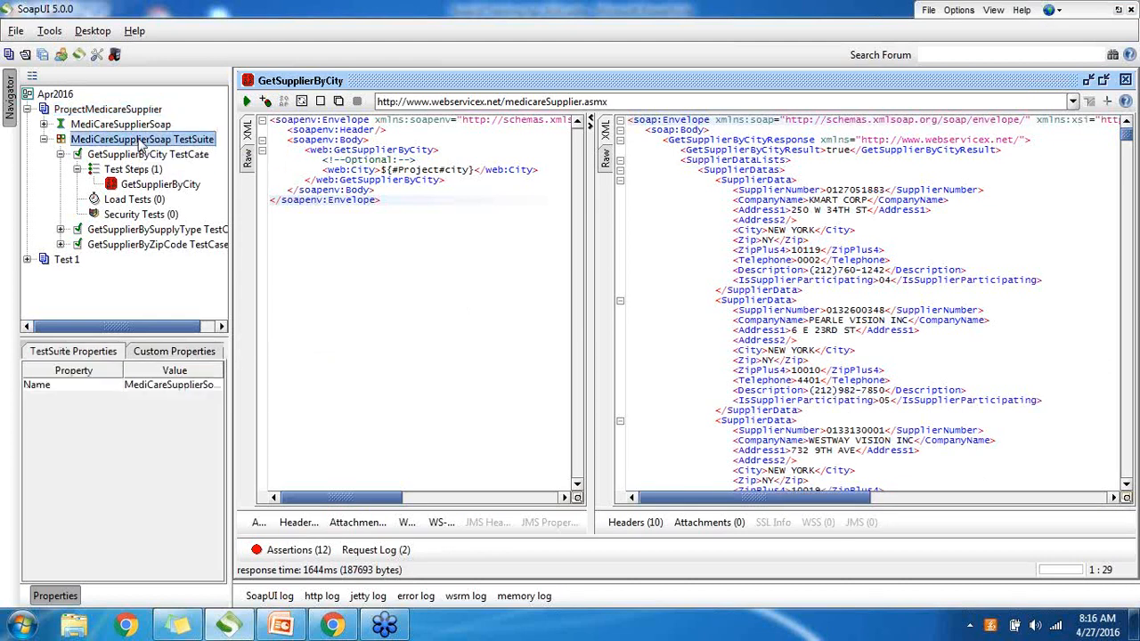
{"action": "left_click", "coordinate": [178, 352]}
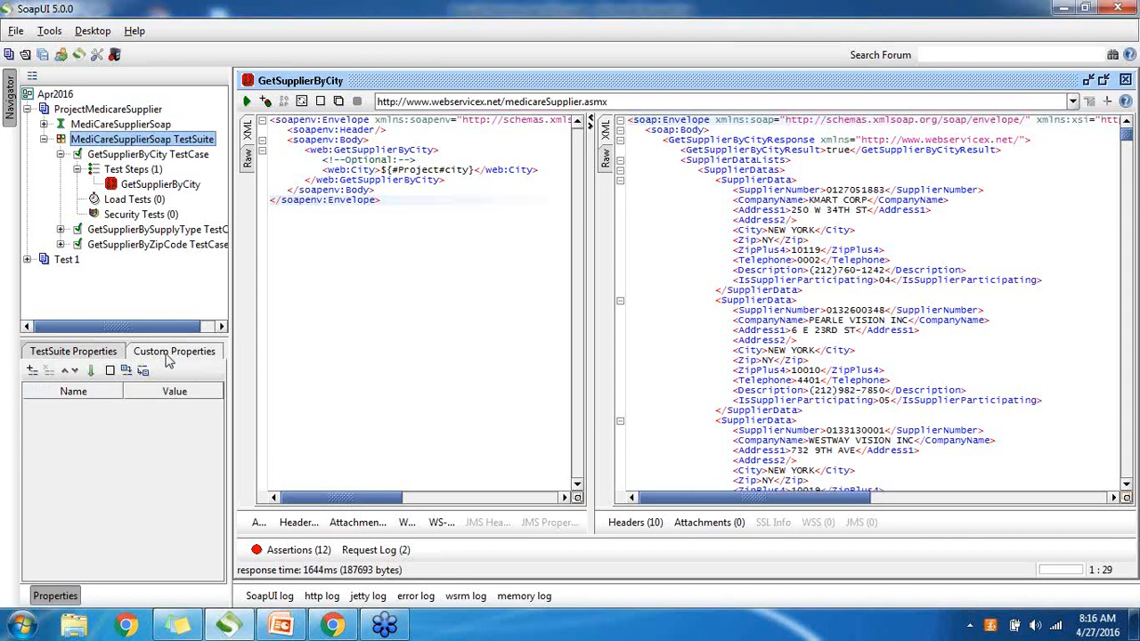
{"action": "left_click", "coordinate": [32, 371]}
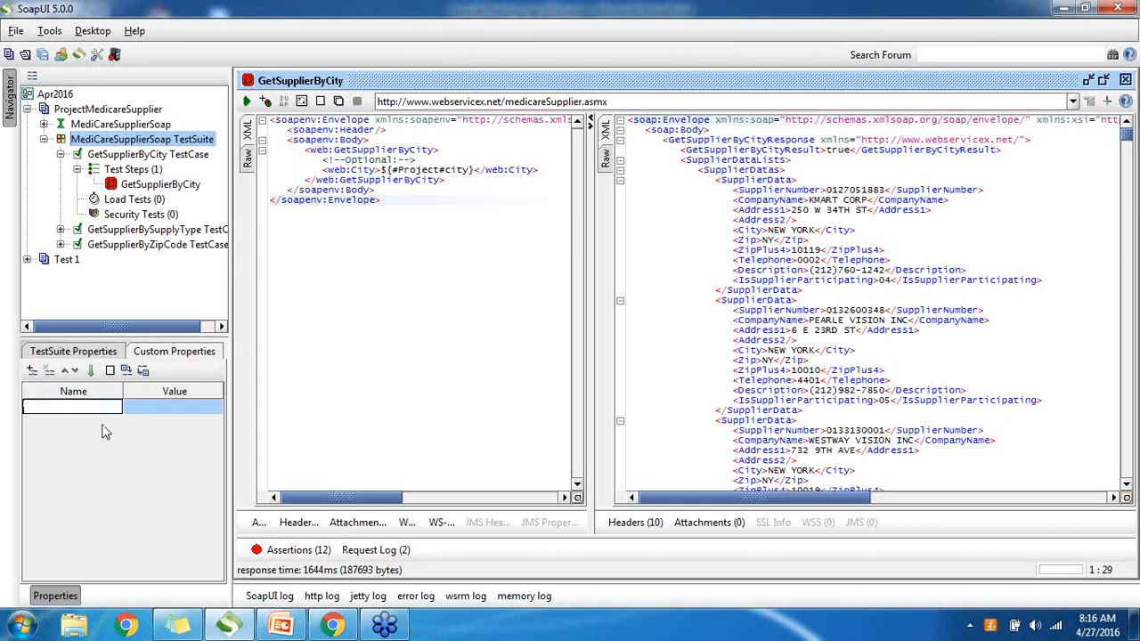
{"action": "type", "text": "tscity"}
{"action": "left_click", "coordinate": [183, 407]}
{"action": "double_click", "coordinate": [183, 407]}
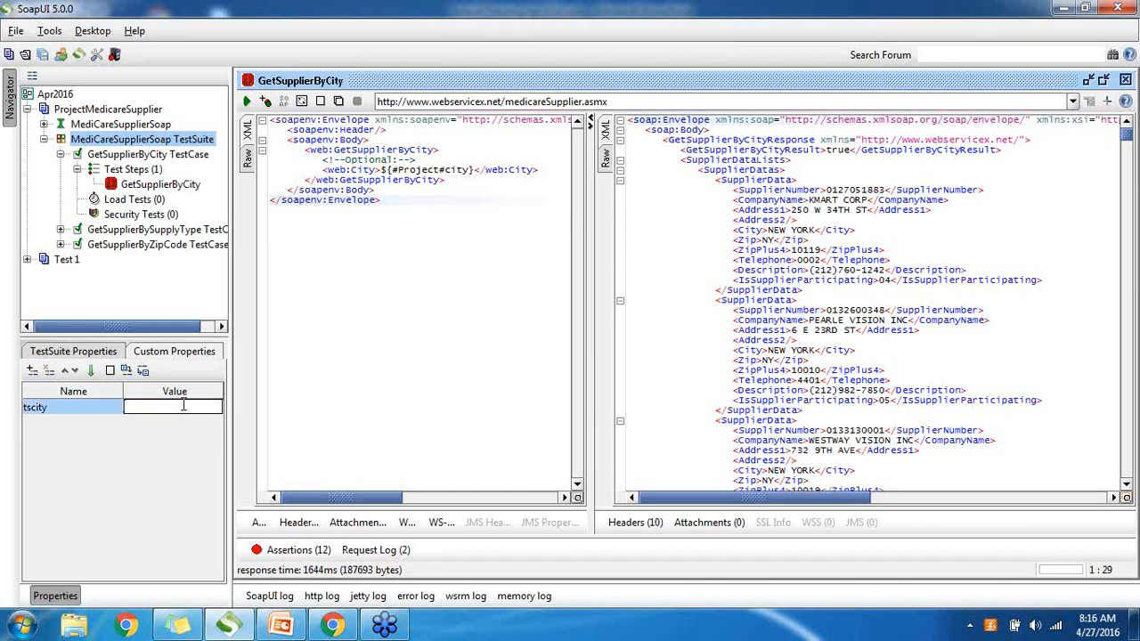
{"action": "type", "text": "California"}
Step: Replace the project property reference in the request's web:City element with the TestSuite property reference ${#TestSuite#tscity}
{"action": "left_click", "coordinate": [481, 175]}
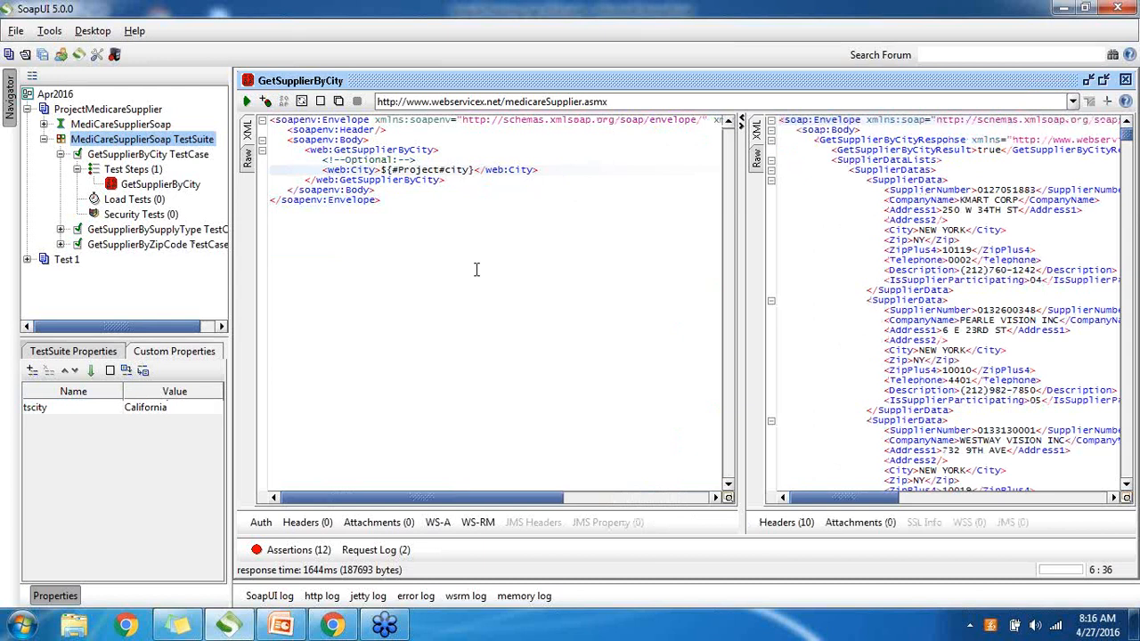
{"action": "left_click", "coordinate": [440, 170]}
{"action": "key", "text": "BackSpace"}
{"action": "key", "text": "BackSpace"}
{"action": "key", "text": "BackSpace"}
{"action": "key", "text": "BackSpace"}
{"action": "key", "text": "BackSpace"}
{"action": "key", "text": "BackSpace"}
{"action": "key", "text": "BackSpace"}
{"action": "key", "text": "BackSpace"}
{"action": "key", "text": "BackSpace"}
{"action": "key", "text": "BackSpace"}
{"action": "key", "text": "BackSpace"}
{"action": "key", "text": "BackSpace"}
{"action": "key", "text": "BackSpace"}
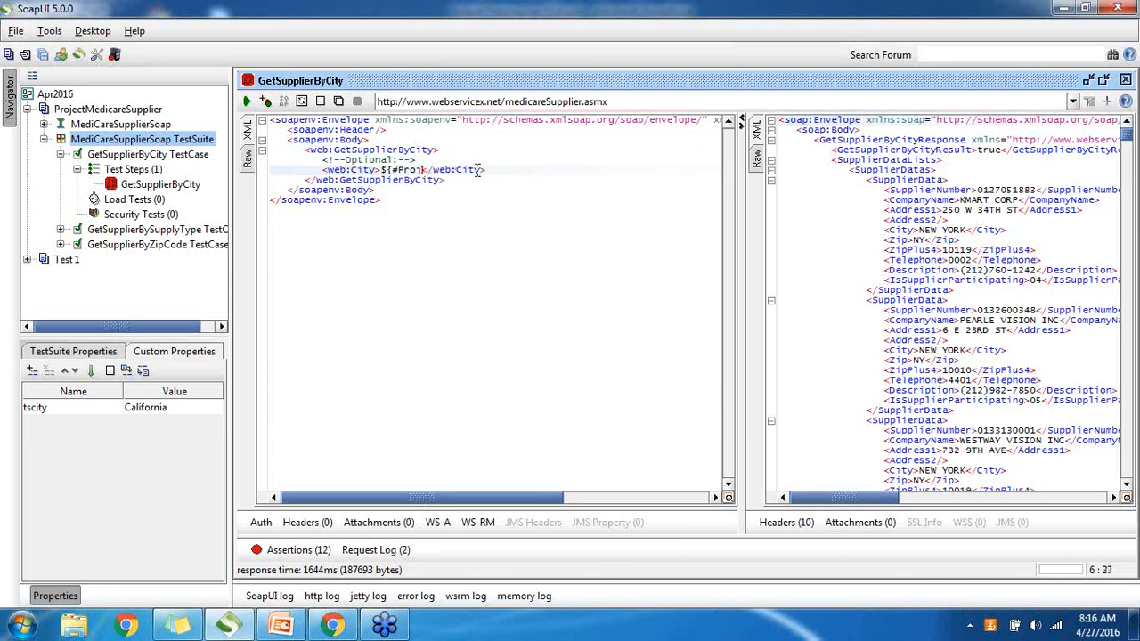
{"action": "key", "text": "BackSpace"}
{"action": "key", "text": "BackSpace"}
{"action": "key", "text": "BackSpace"}
{"action": "right_click", "coordinate": [383, 170]}
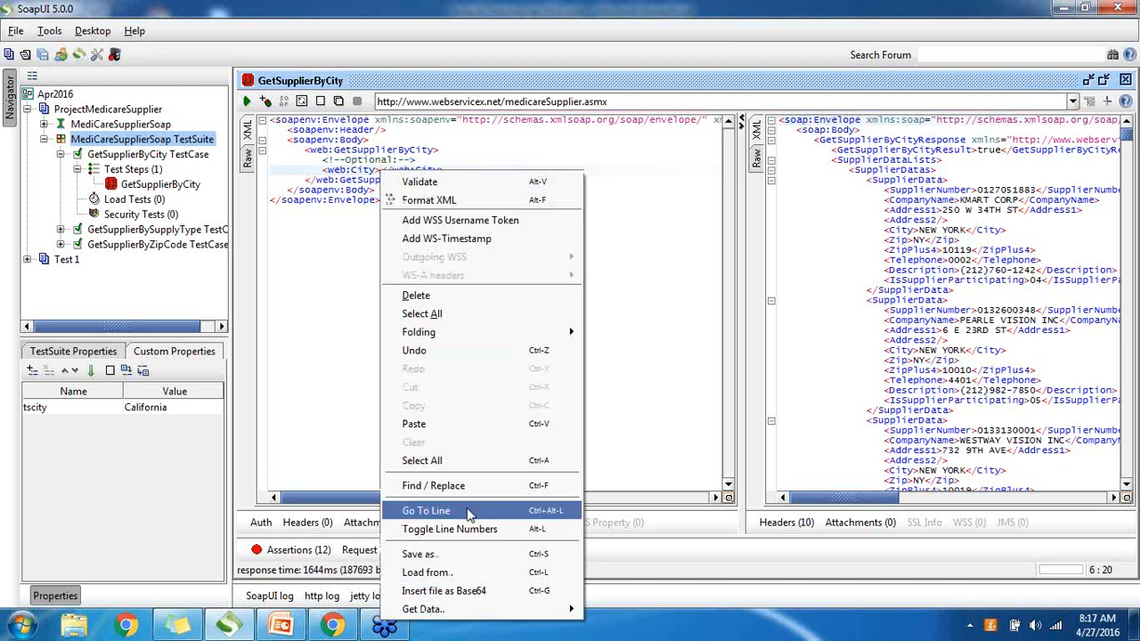
{"action": "mouse_move", "coordinate": [521, 610]}
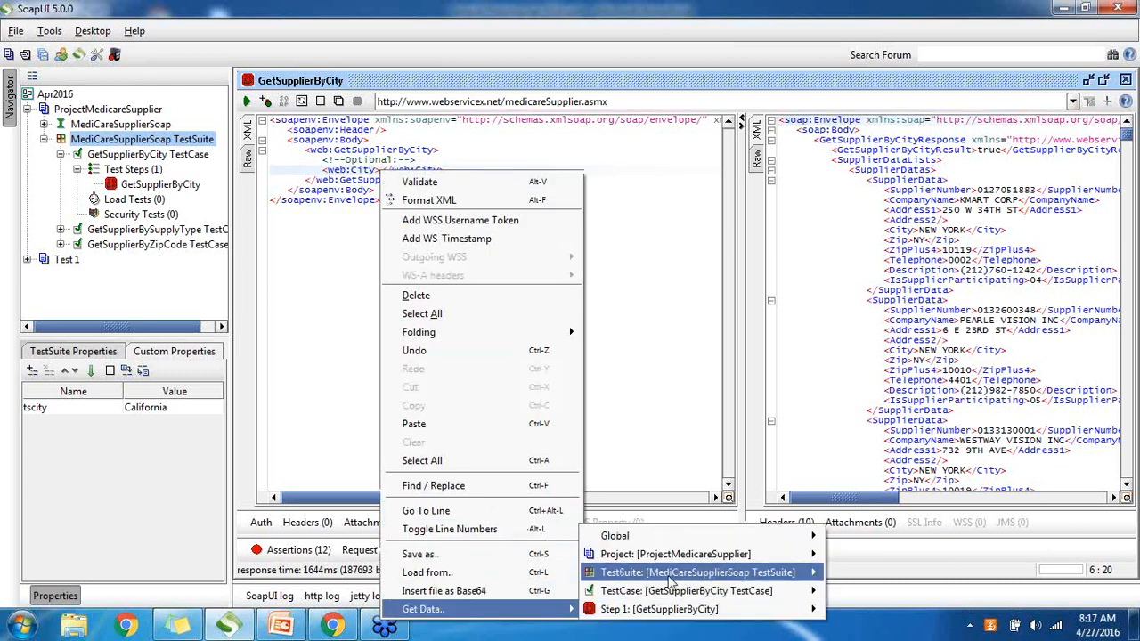
{"action": "mouse_move", "coordinate": [688, 577]}
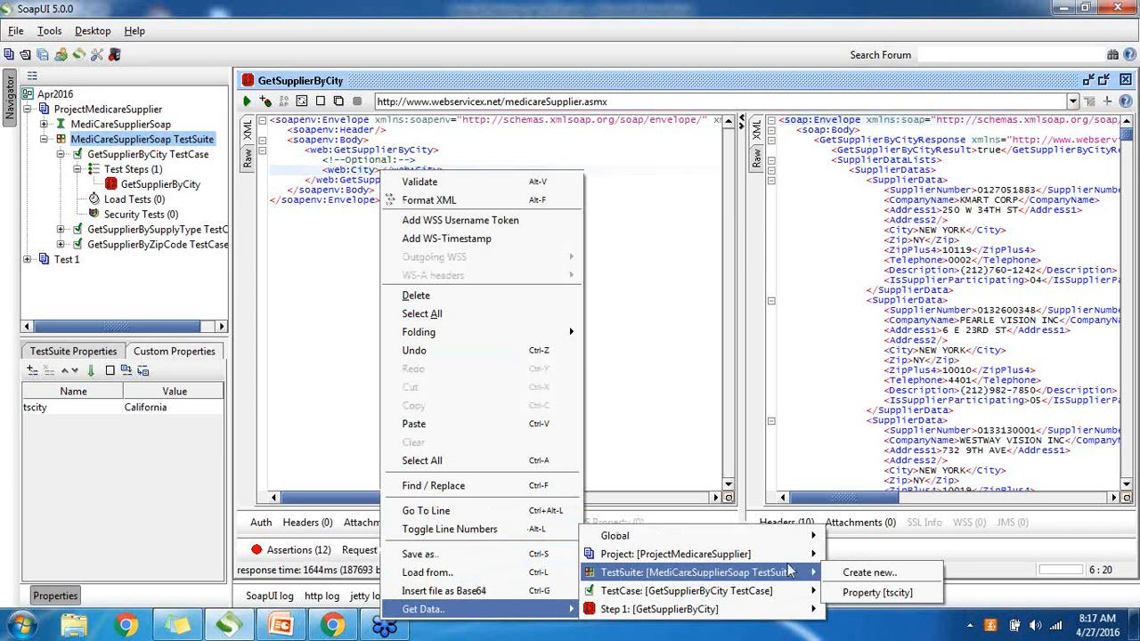
{"action": "mouse_move", "coordinate": [820, 591]}
{"action": "mouse_move", "coordinate": [802, 573]}
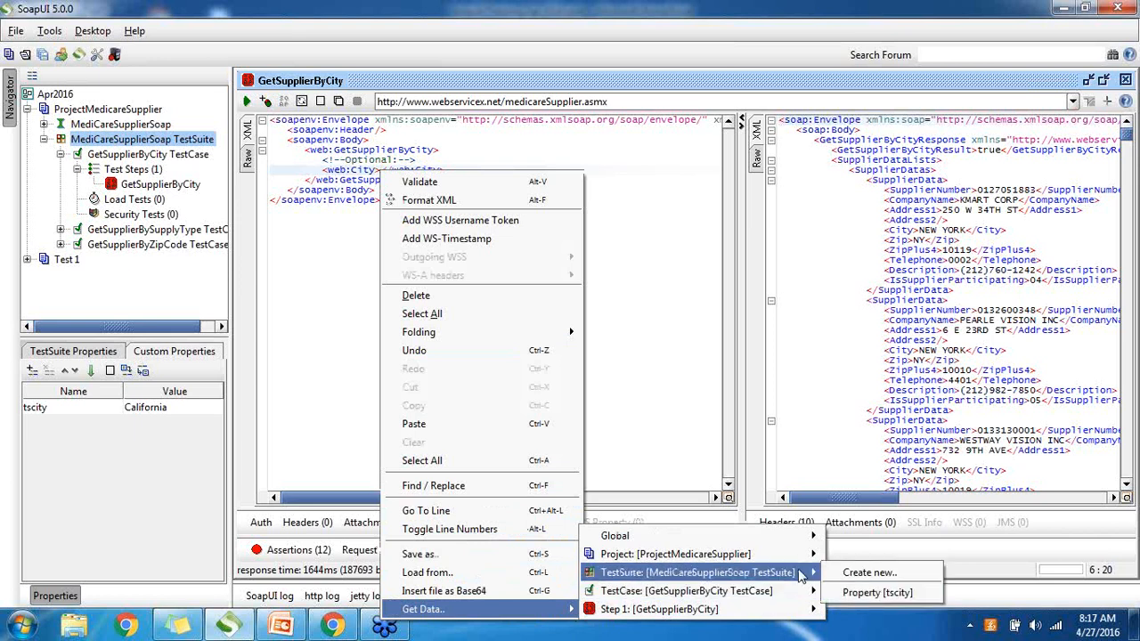
{"action": "left_click", "coordinate": [882, 593]}
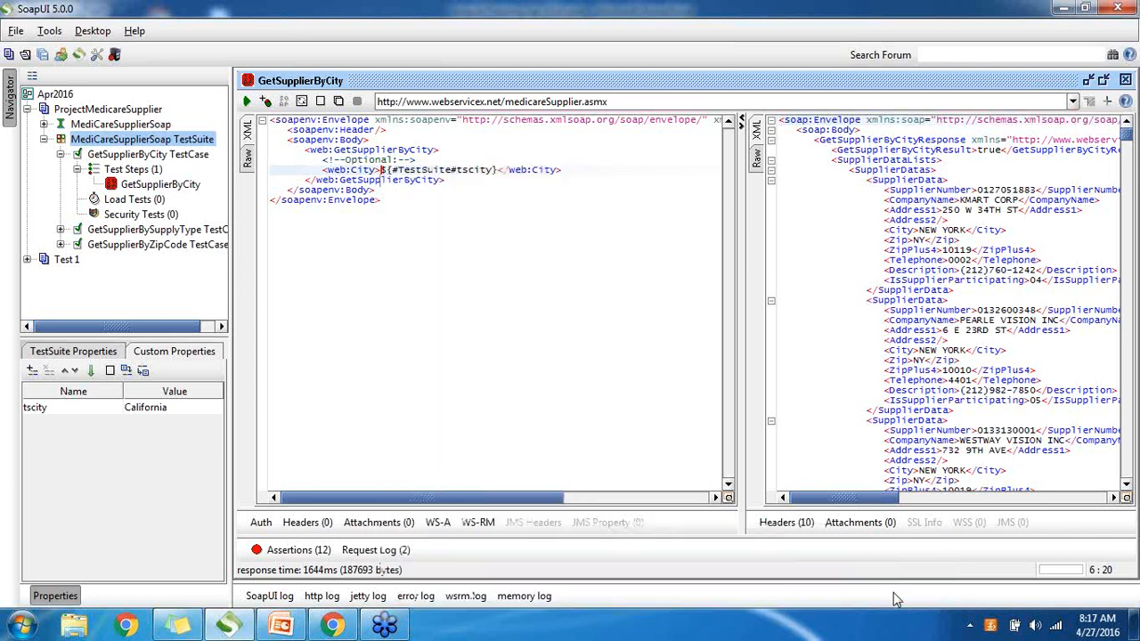
Step: Examine the ${#TestSuite#tscity} expression in the request XML, highlighting its TestSuite scope and its tscity property name
{"action": "left_click", "coordinate": [474, 227]}
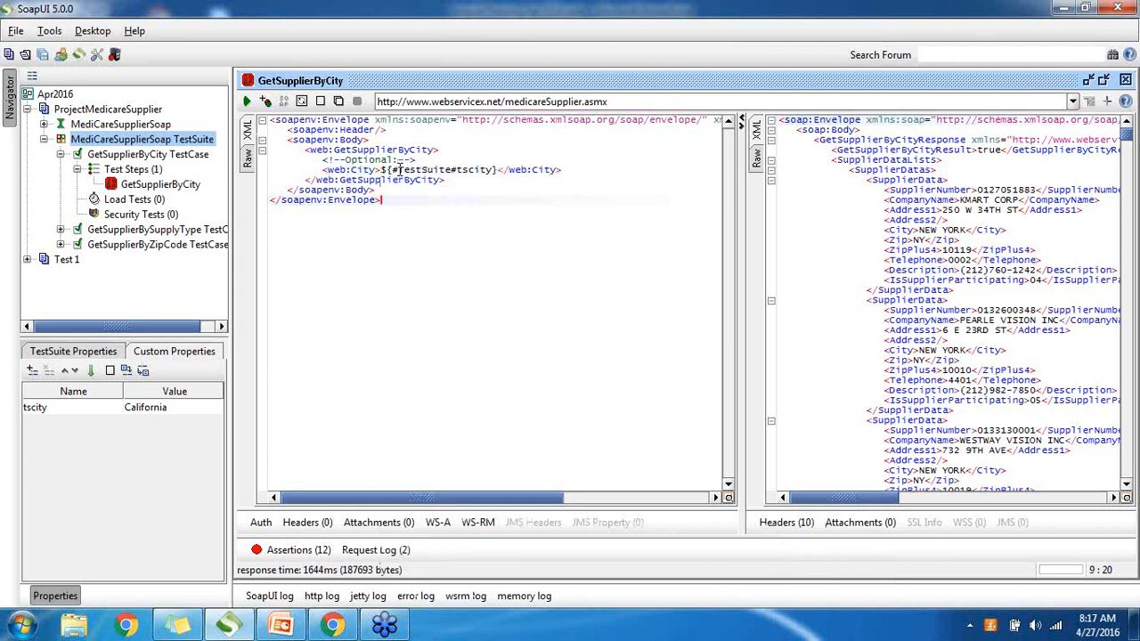
{"action": "left_click_drag", "start_coordinate": [397, 169], "coordinate": [453, 170]}
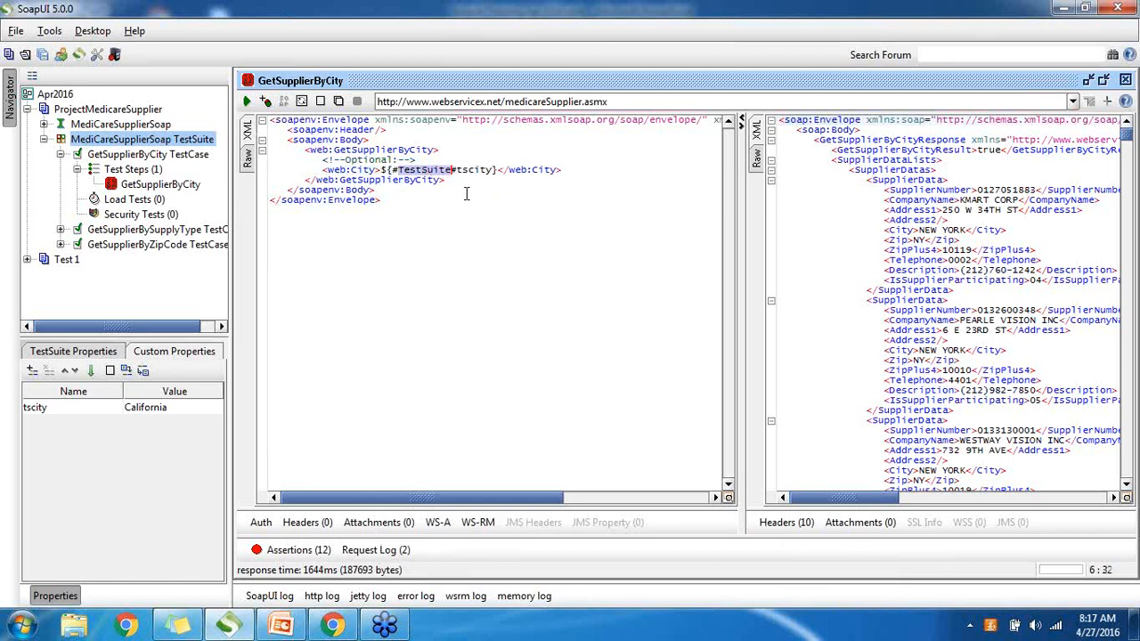
{"action": "left_click", "coordinate": [466, 194]}
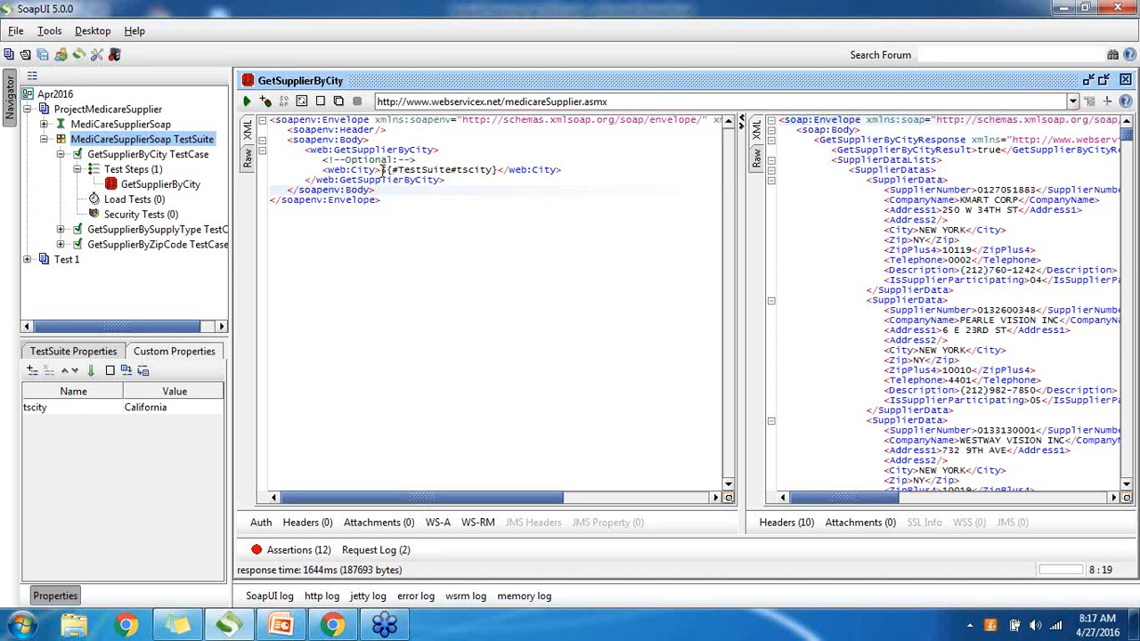
{"action": "left_click_drag", "start_coordinate": [382, 169], "coordinate": [499, 169]}
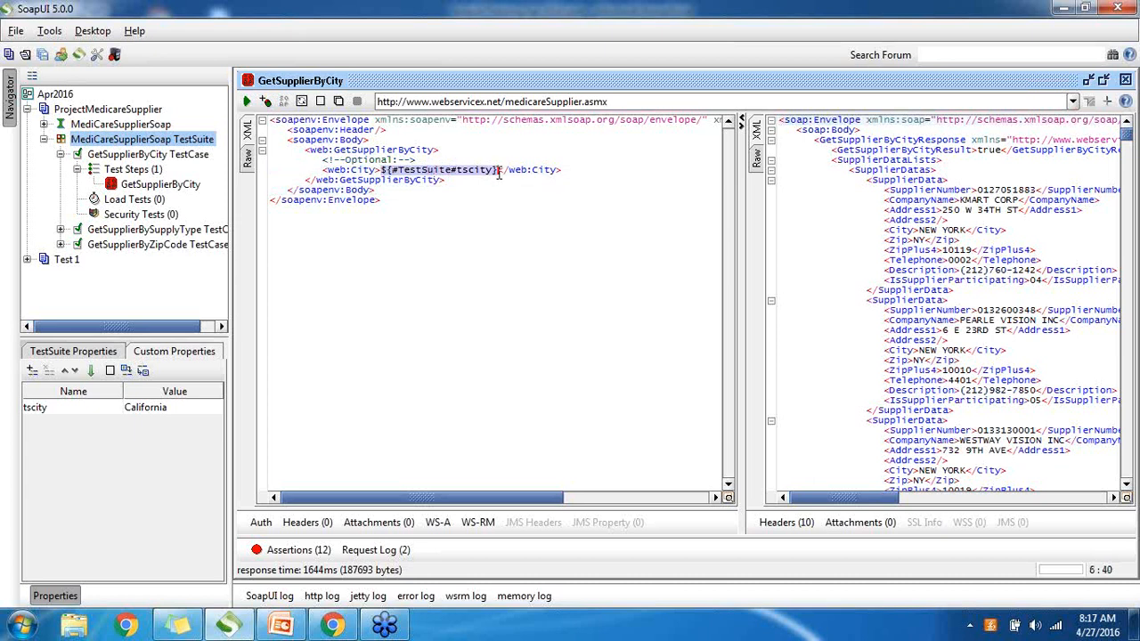
{"action": "left_click", "coordinate": [498, 169]}
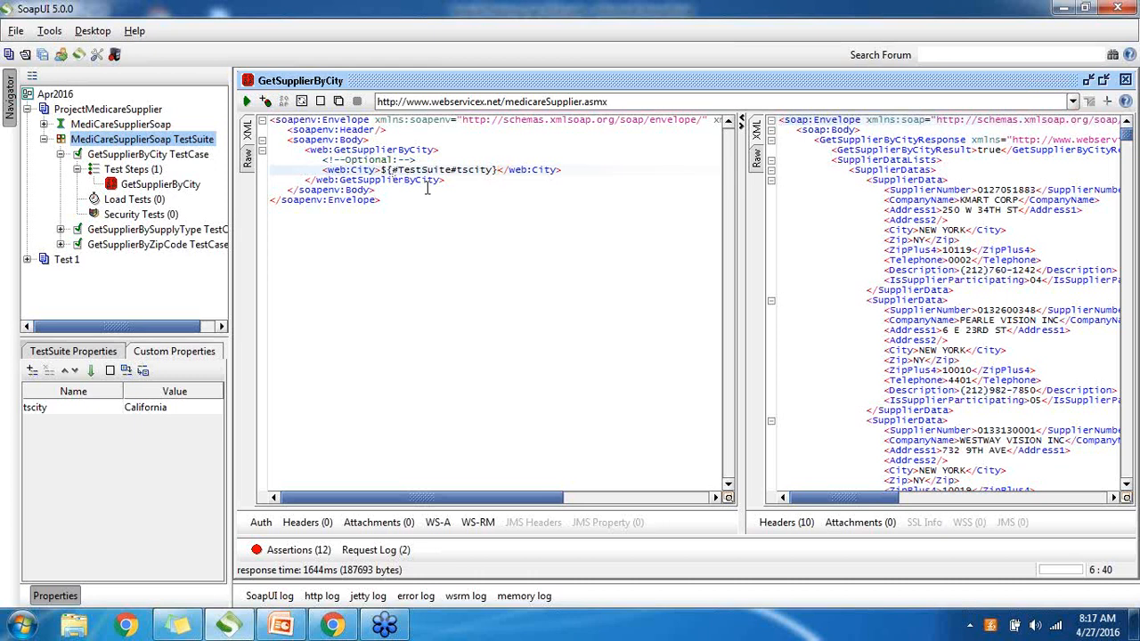
{"action": "left_click", "coordinate": [383, 169]}
{"action": "left_click", "coordinate": [396, 169]}
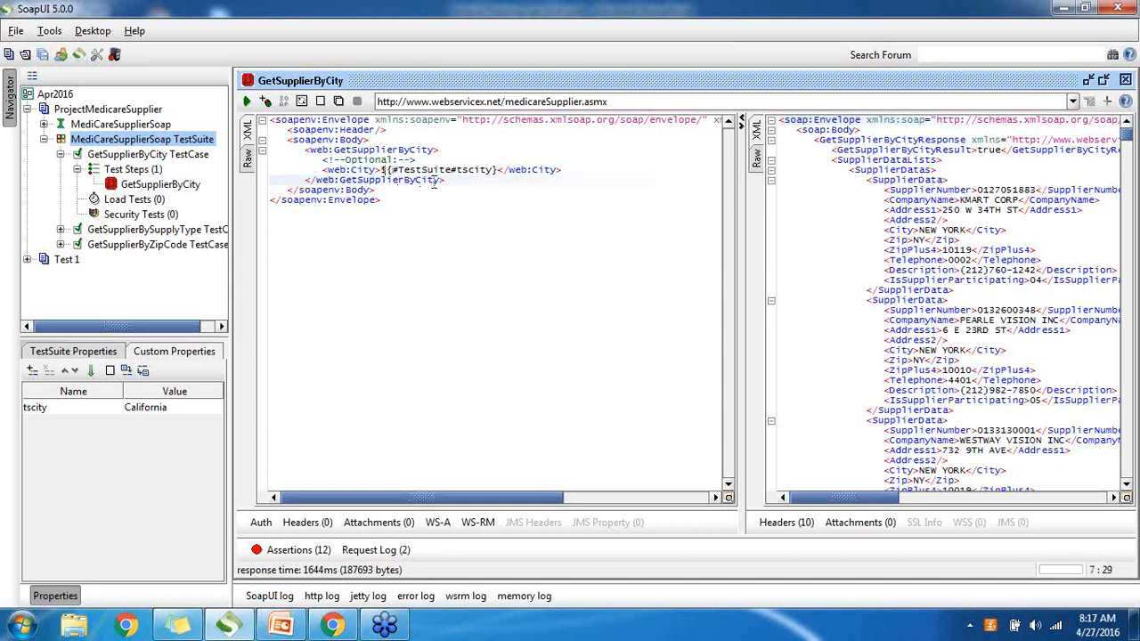
{"action": "left_click_drag", "start_coordinate": [398, 169], "coordinate": [454, 173]}
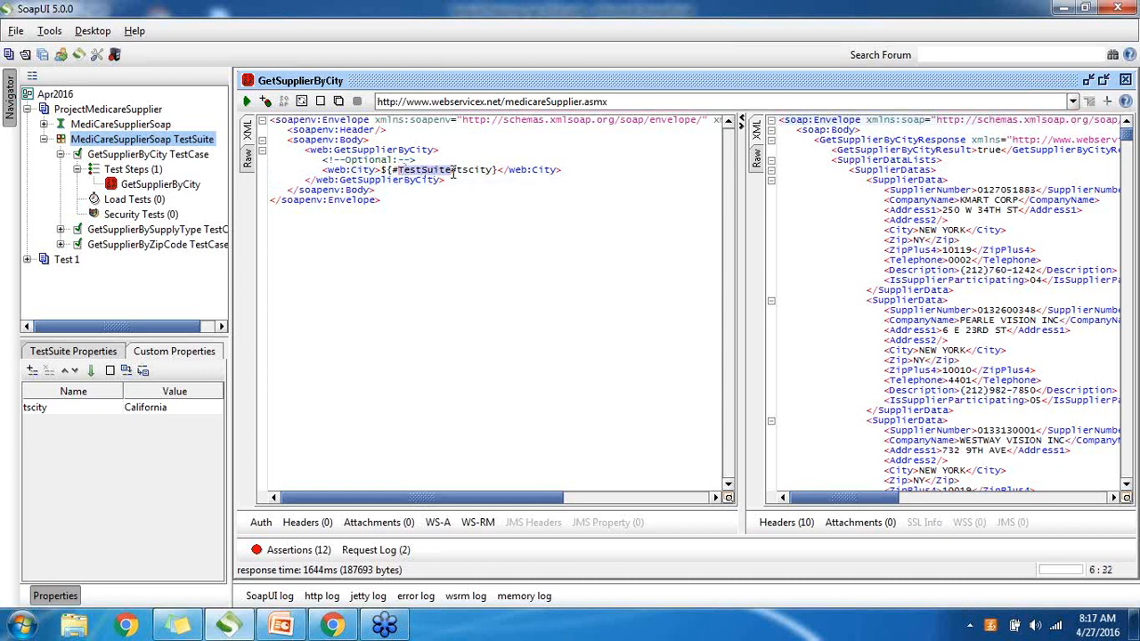
{"action": "left_click", "coordinate": [461, 169]}
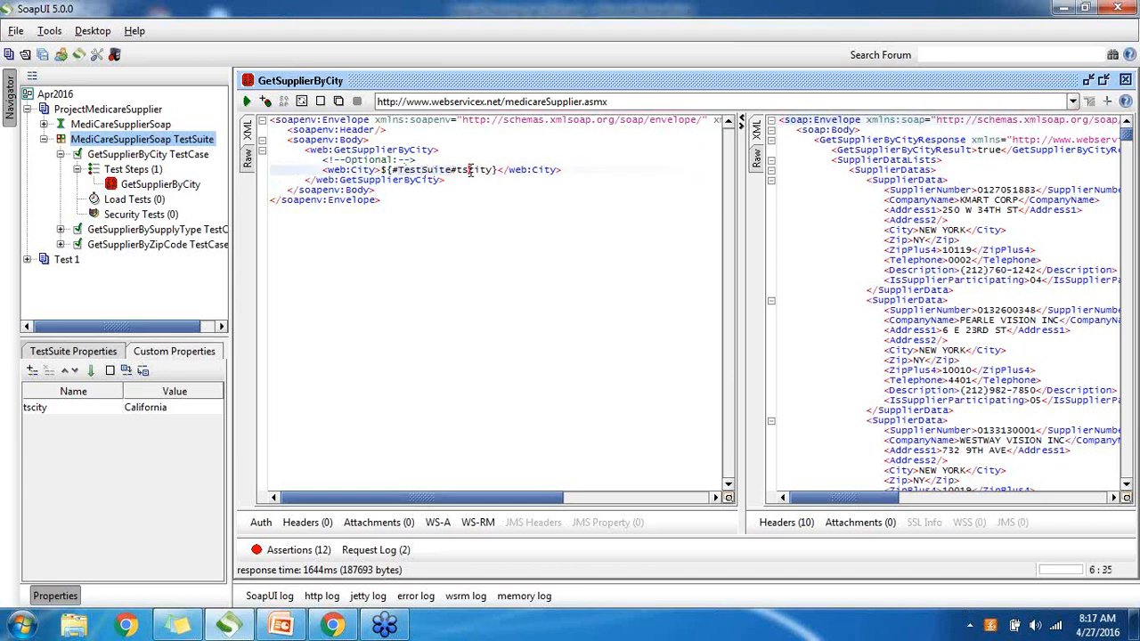
{"action": "left_click_drag", "start_coordinate": [456, 169], "coordinate": [494, 170]}
{"action": "left_click", "coordinate": [507, 206]}
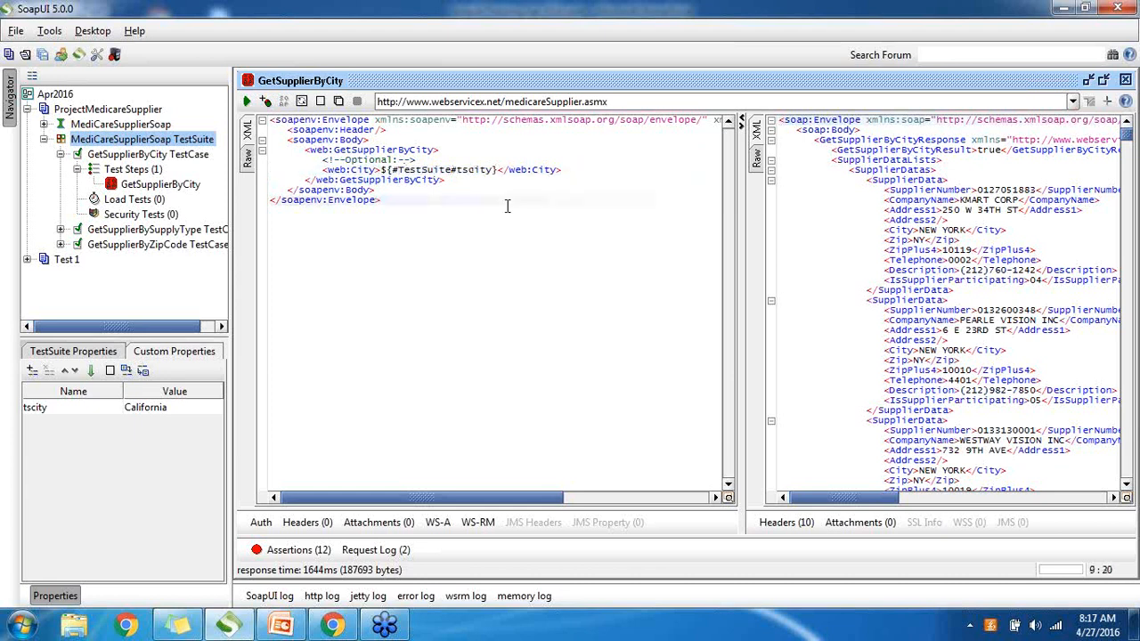
Step: Run the GetSupplierByCity request with the TestSuite property reference and widen the request XML area
{"action": "left_click", "coordinate": [247, 100]}
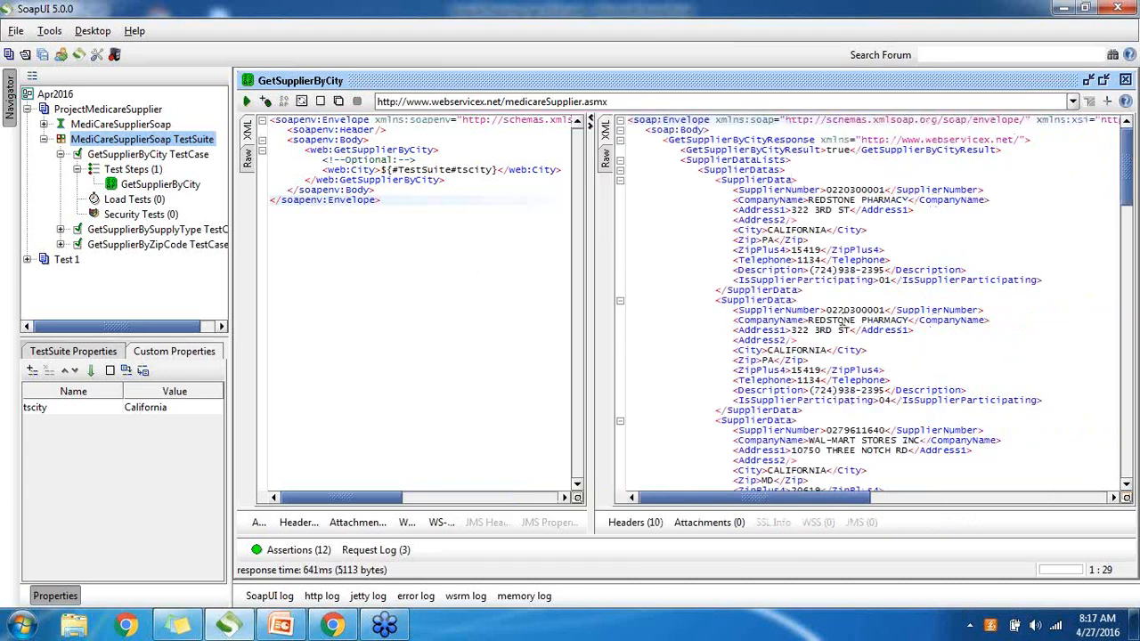
{"action": "left_click_drag", "start_coordinate": [592, 290], "coordinate": [632, 287]}
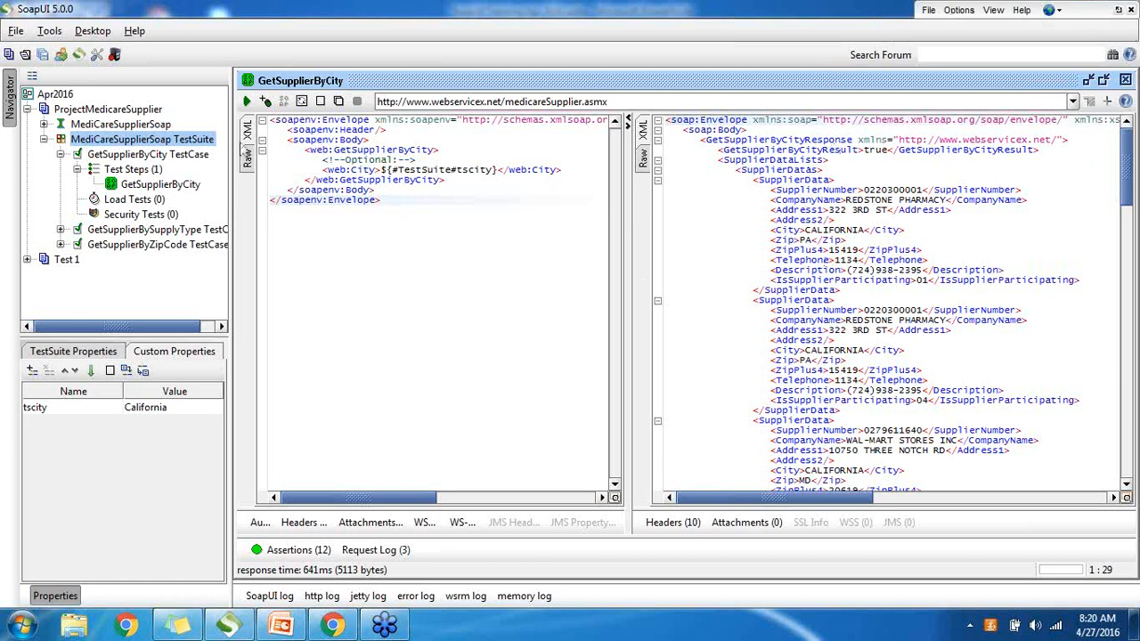
Step: Add a custom property named tccity with the value New York to the GetSupplierByCity TestCase
{"action": "left_click", "coordinate": [174, 155]}
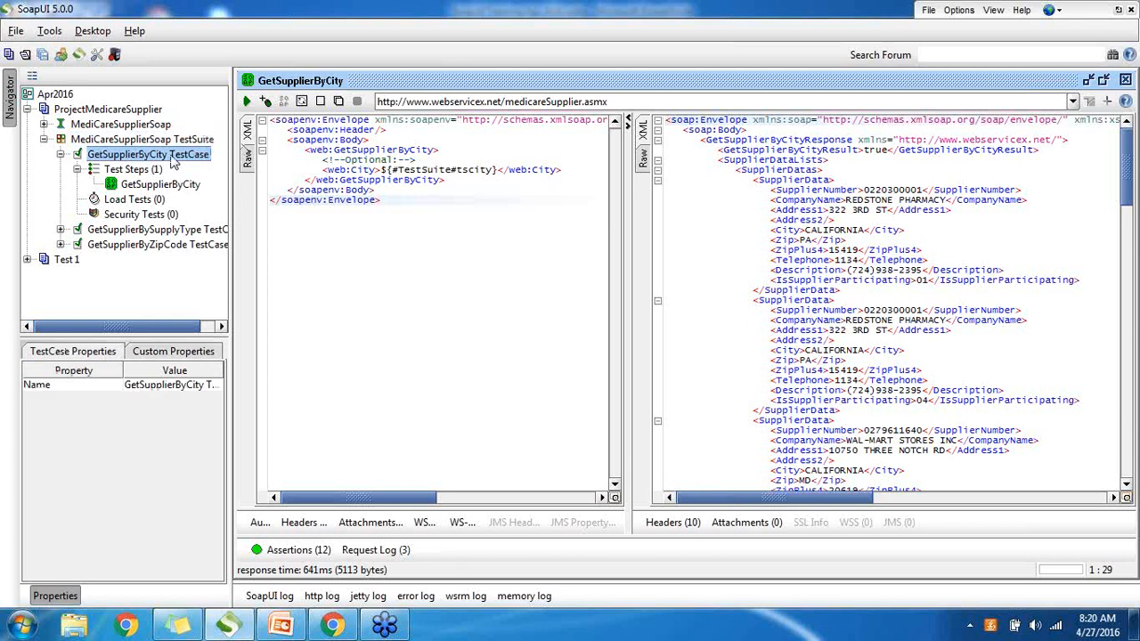
{"action": "left_click", "coordinate": [164, 355]}
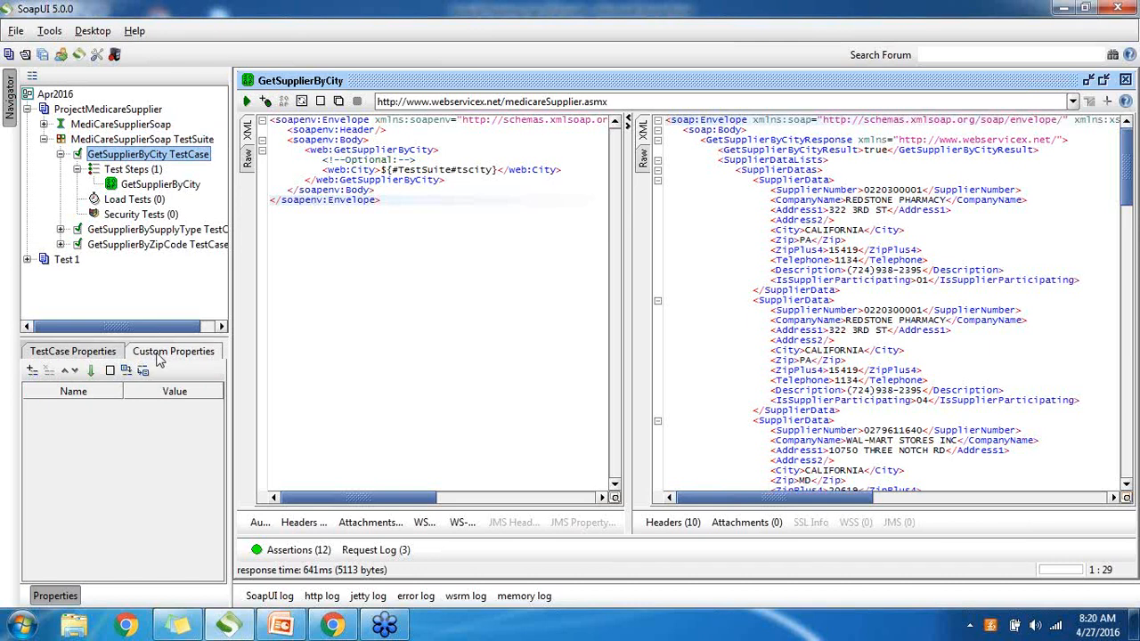
{"action": "left_click", "coordinate": [30, 373]}
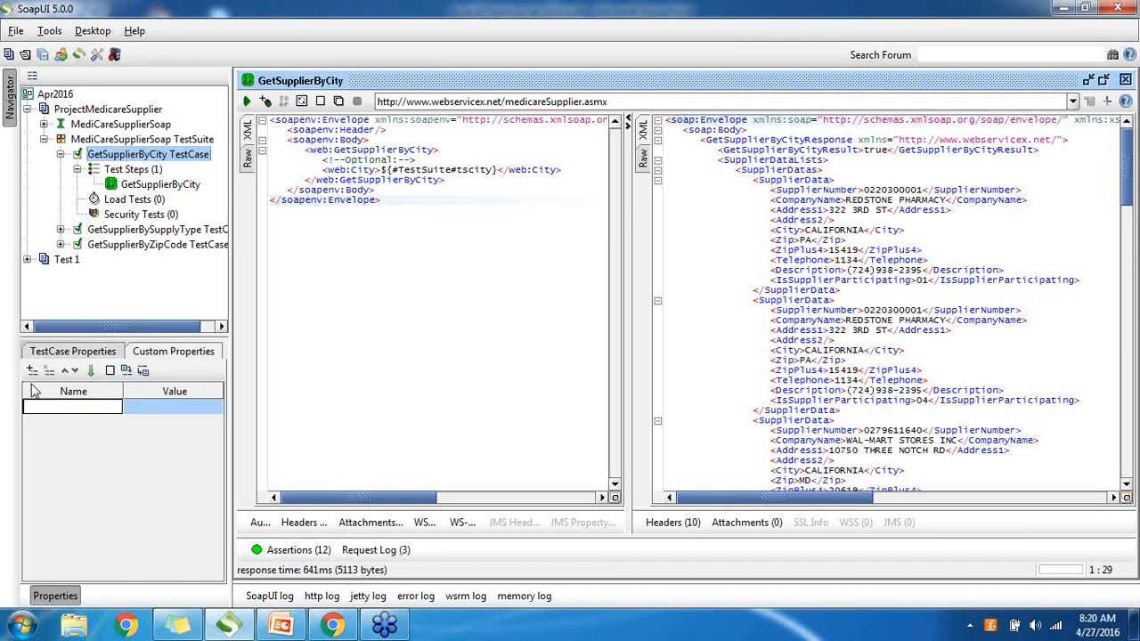
{"action": "type", "text": "tccity"}
{"action": "key", "text": "Tab"}
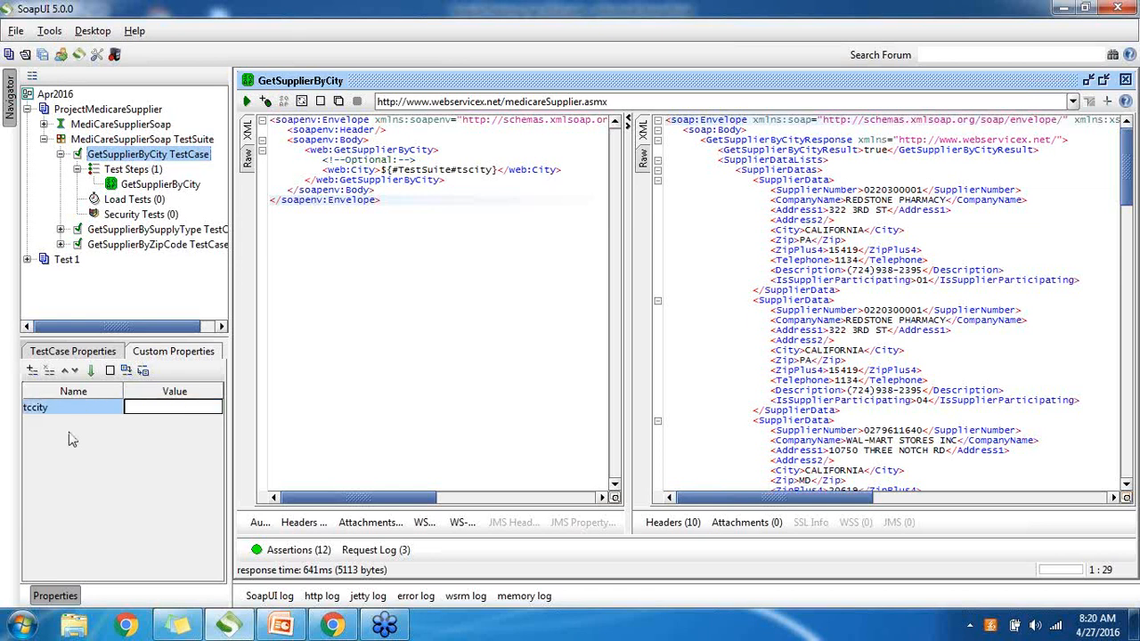
{"action": "type", "text": "New York"}
{"action": "left_click", "coordinate": [49, 415]}
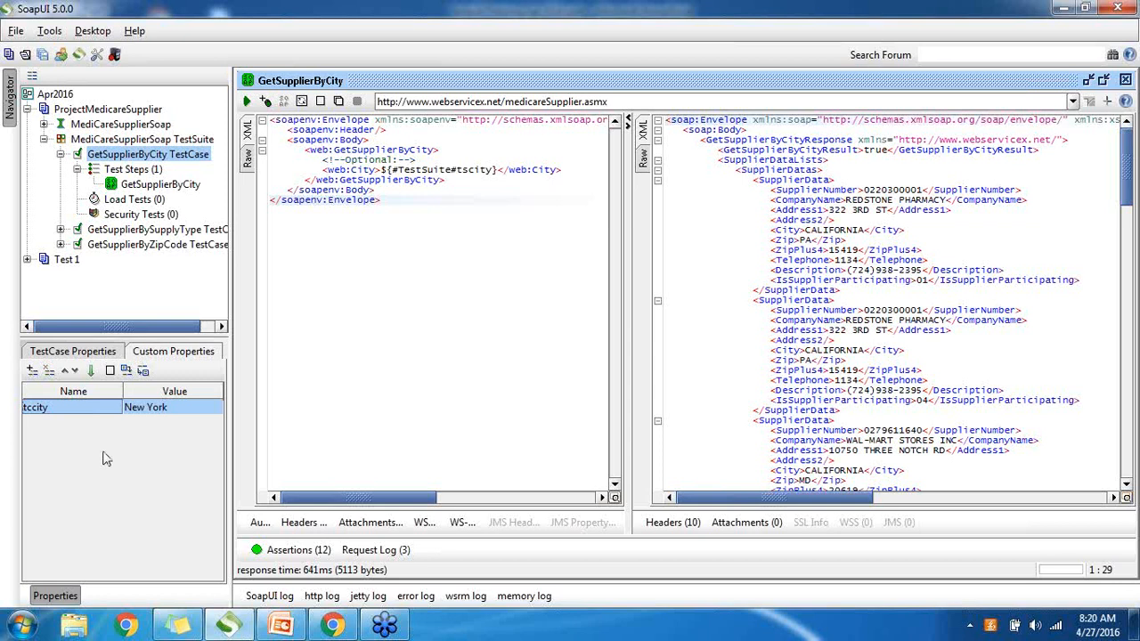
Step: Change the scope of the property expression in the request's web:City element to TestCase
{"action": "left_click", "coordinate": [455, 169]}
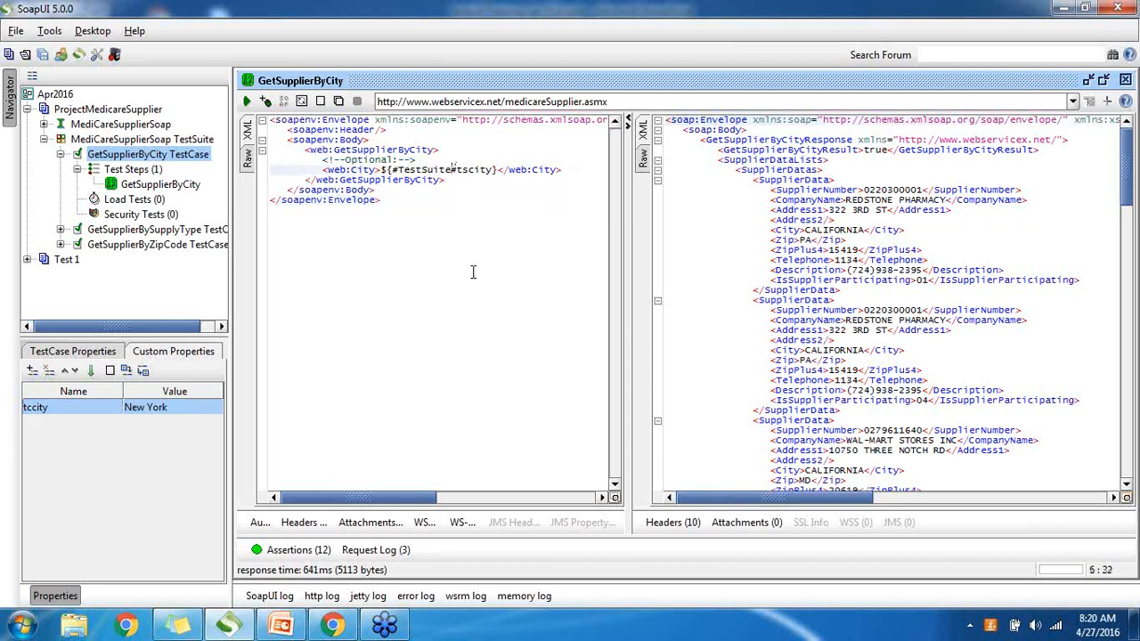
{"action": "key", "text": "BackSpace"}
{"action": "key", "text": "BackSpace"}
{"action": "key", "text": "BackSpace"}
{"action": "key", "text": "BackSpace"}
{"action": "key", "text": "BackSpace"}
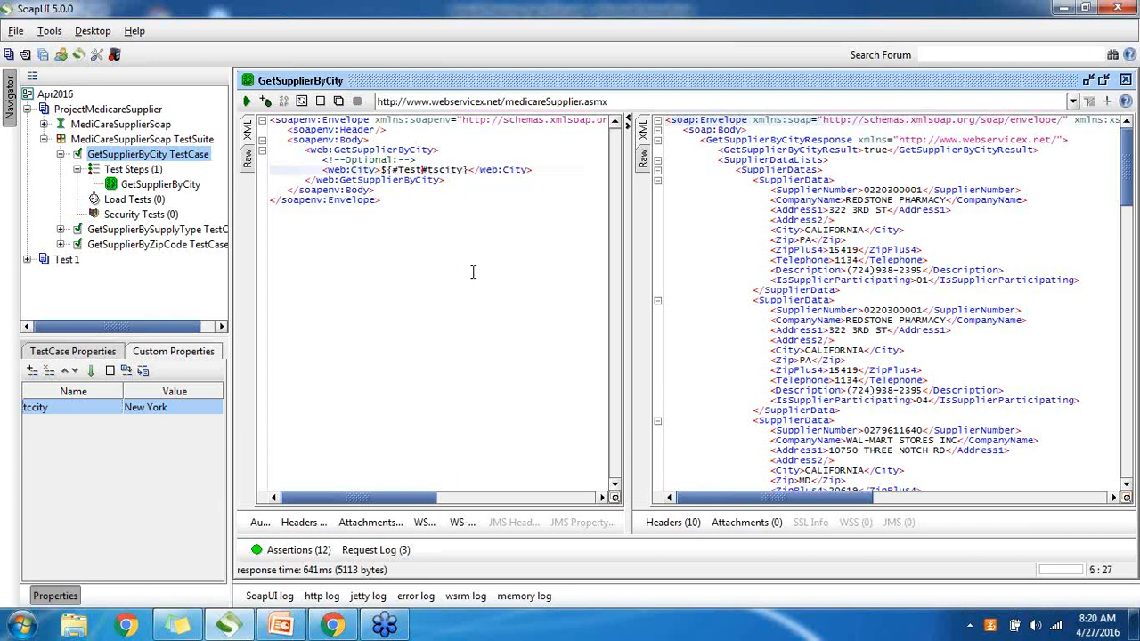
{"action": "type", "text": "C"}
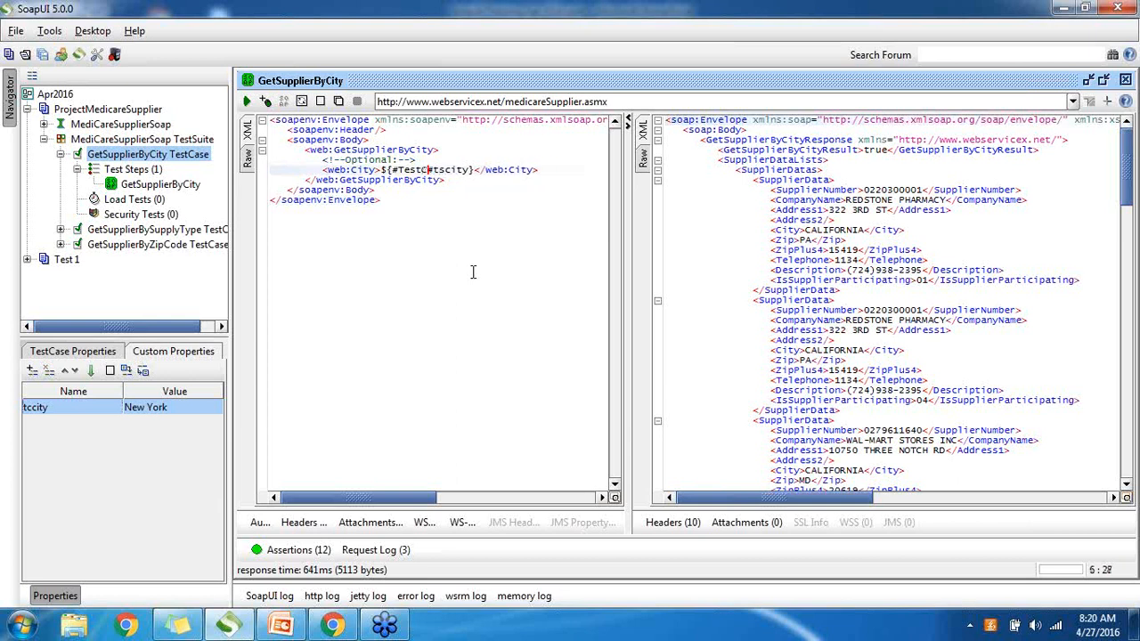
{"action": "type", "text": "ase"}
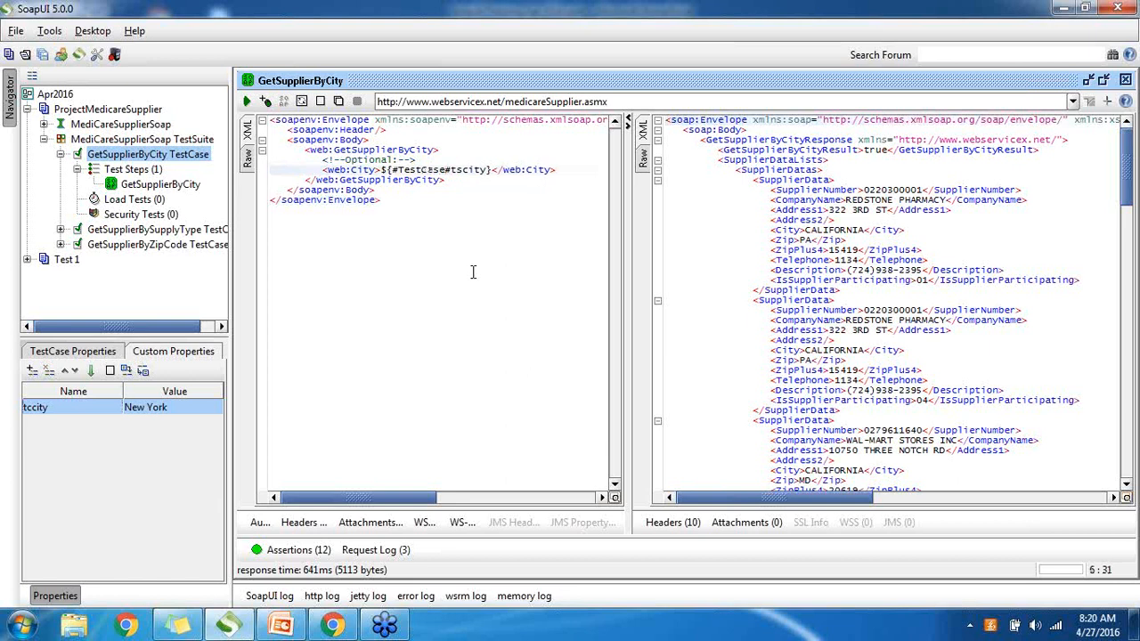
Step: Insert a reference to the GetSupplierByCity TestCase property tccity directly after the existing expression in web:City
{"action": "left_click", "coordinate": [494, 170]}
{"action": "right_click", "coordinate": [496, 175]}
{"action": "mouse_move", "coordinate": [579, 608]}
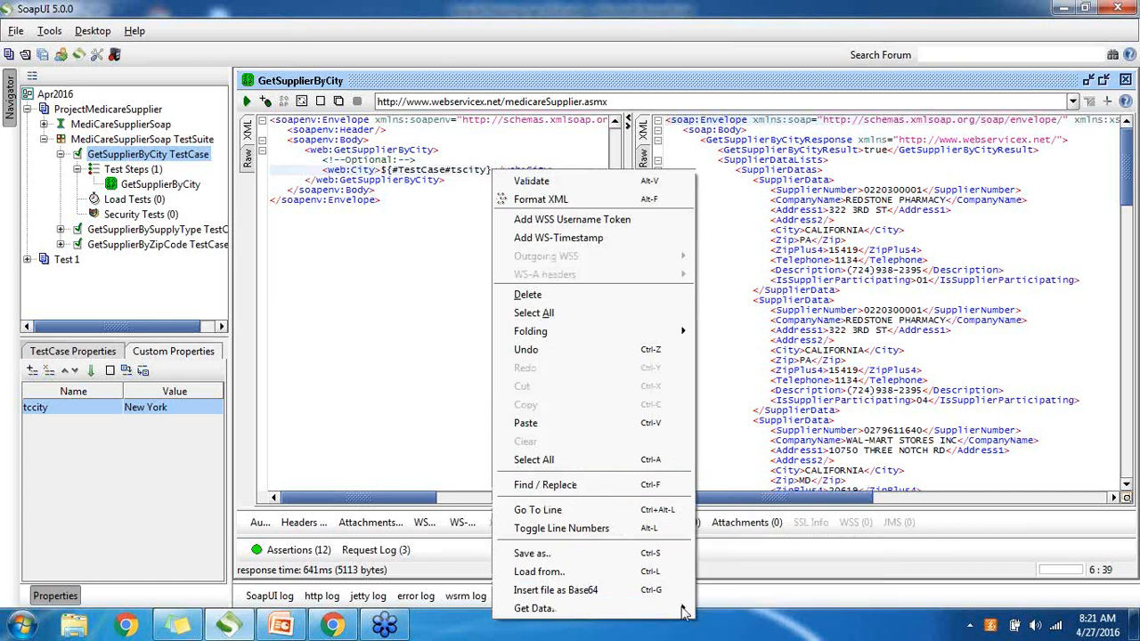
{"action": "mouse_move", "coordinate": [757, 597]}
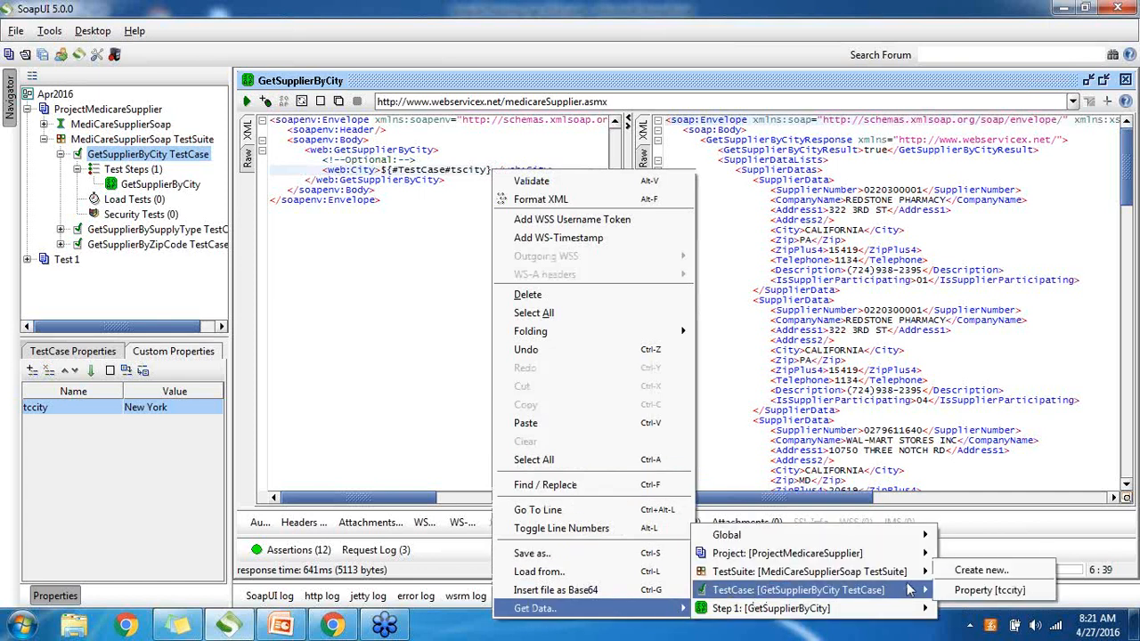
{"action": "left_click", "coordinate": [1011, 594]}
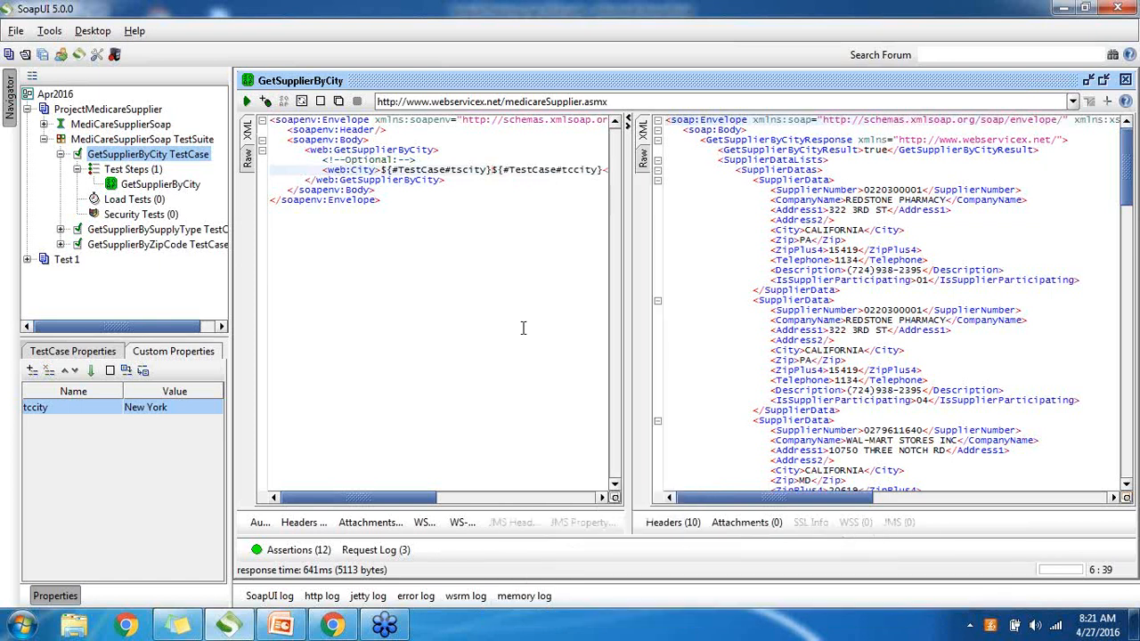
Step: Delete the ${#TestCase#tscity} expression from web:City, keeping only ${#TestCase#tccity}
{"action": "left_click_drag", "start_coordinate": [401, 501], "coordinate": [434, 501]}
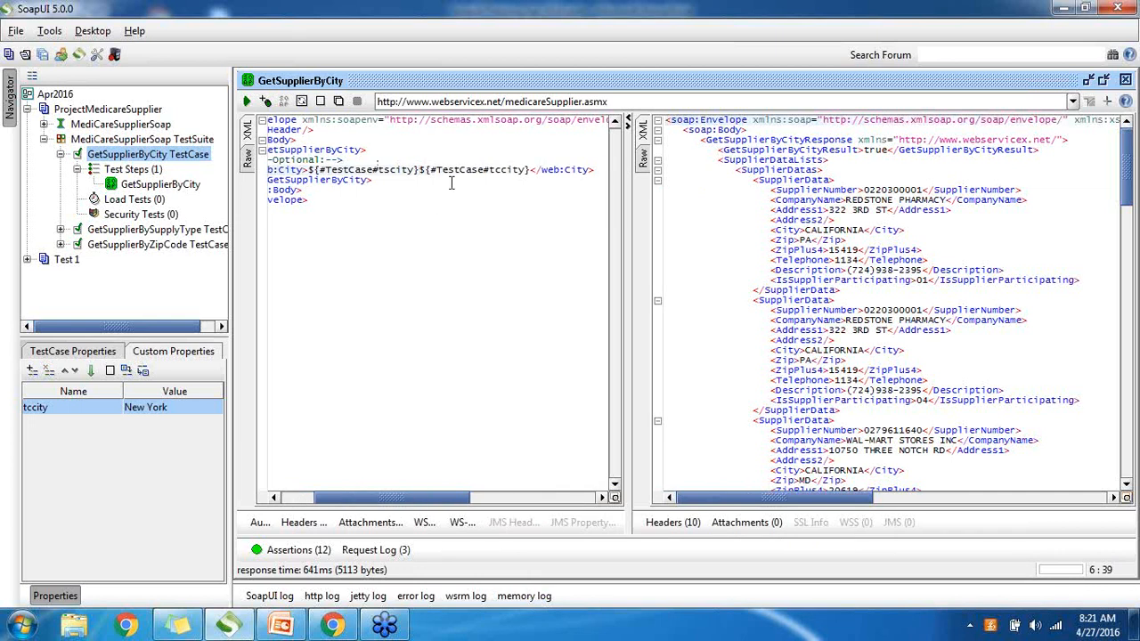
{"action": "key", "text": "BackSpace"}
{"action": "key", "text": "BackSpace"}
{"action": "key", "text": "BackSpace"}
{"action": "key", "text": "BackSpace"}
{"action": "key", "text": "BackSpace"}
{"action": "key", "text": "BackSpace"}
{"action": "key", "text": "BackSpace"}
{"action": "key", "text": "BackSpace"}
{"action": "key", "text": "BackSpace"}
{"action": "key", "text": "BackSpace"}
{"action": "key", "text": "BackSpace"}
{"action": "key", "text": "BackSpace"}
{"action": "key", "text": "BackSpace"}
{"action": "key", "text": "BackSpace"}
{"action": "key", "text": "BackSpace"}
{"action": "key", "text": "BackSpace"}
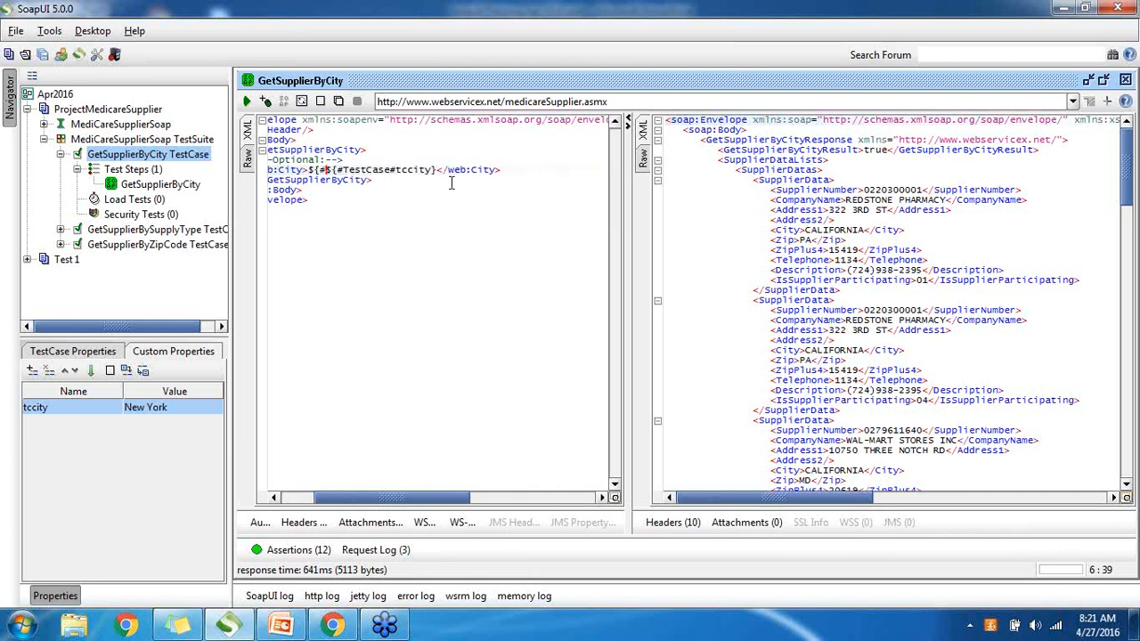
{"action": "key", "text": "BackSpace"}
{"action": "key", "text": "BackSpace"}
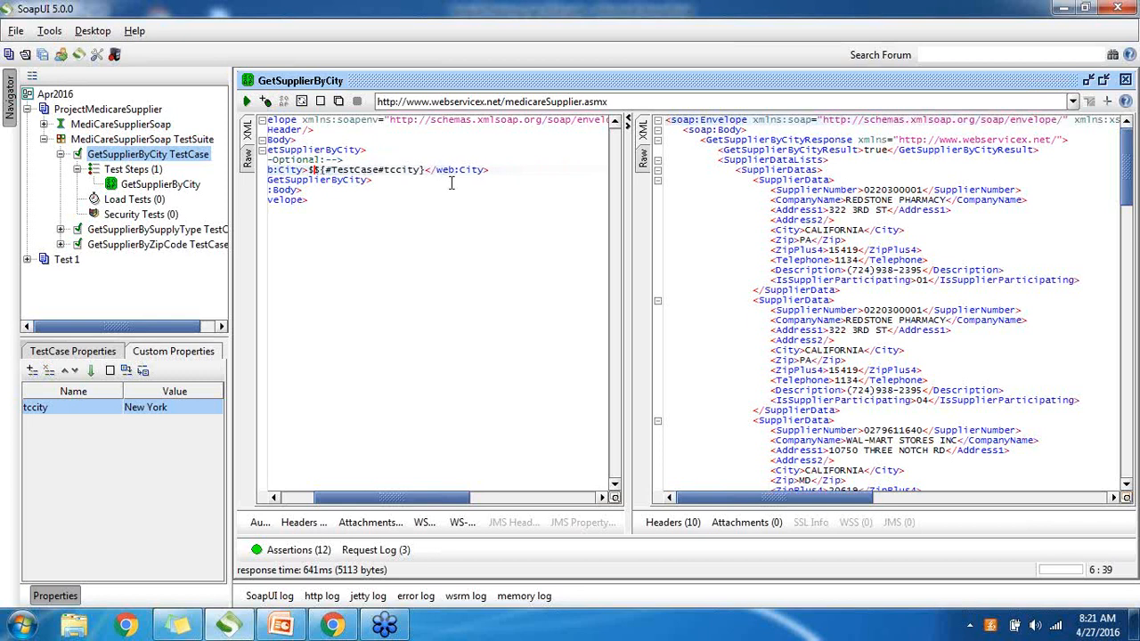
{"action": "key", "text": "BackSpace"}
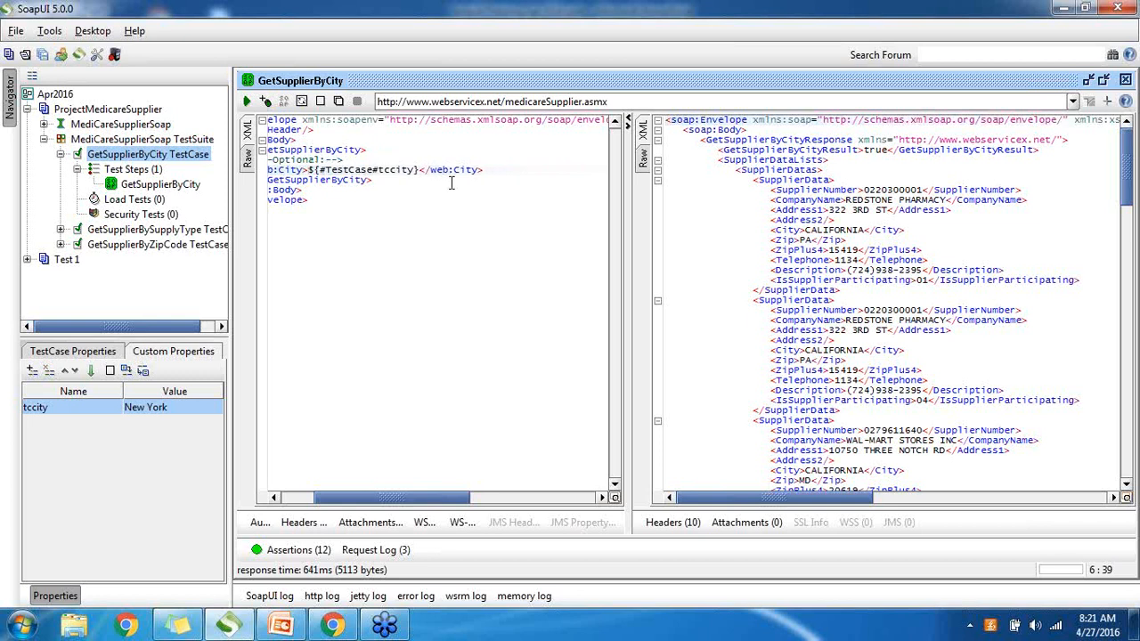
{"action": "left_click_drag", "start_coordinate": [375, 502], "coordinate": [331, 504]}
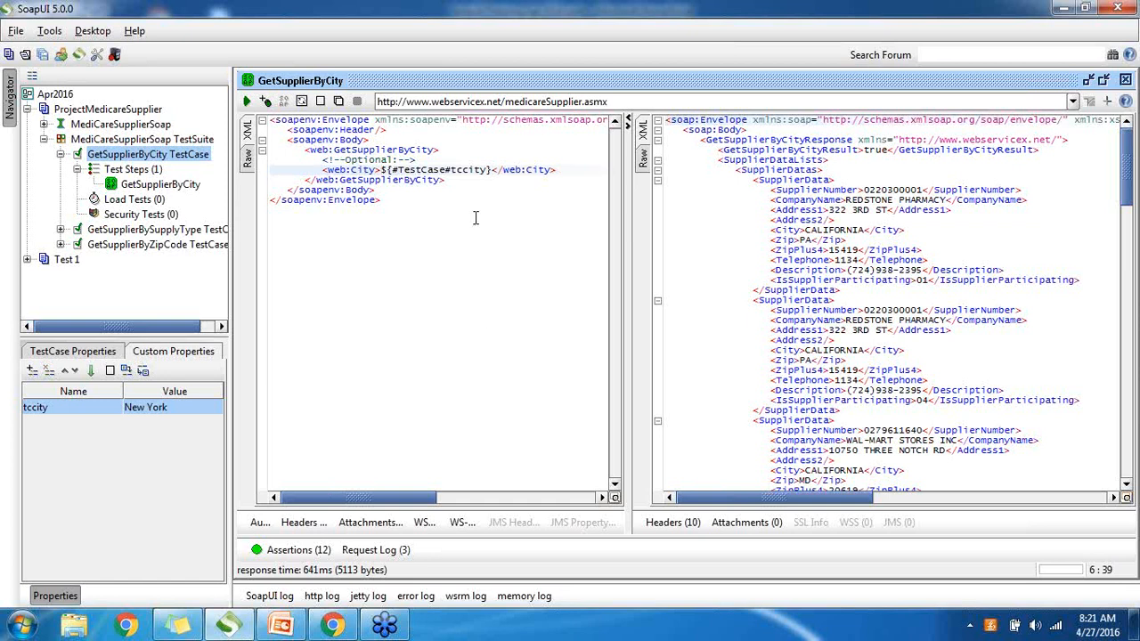
{"action": "right_click", "coordinate": [464, 172]}
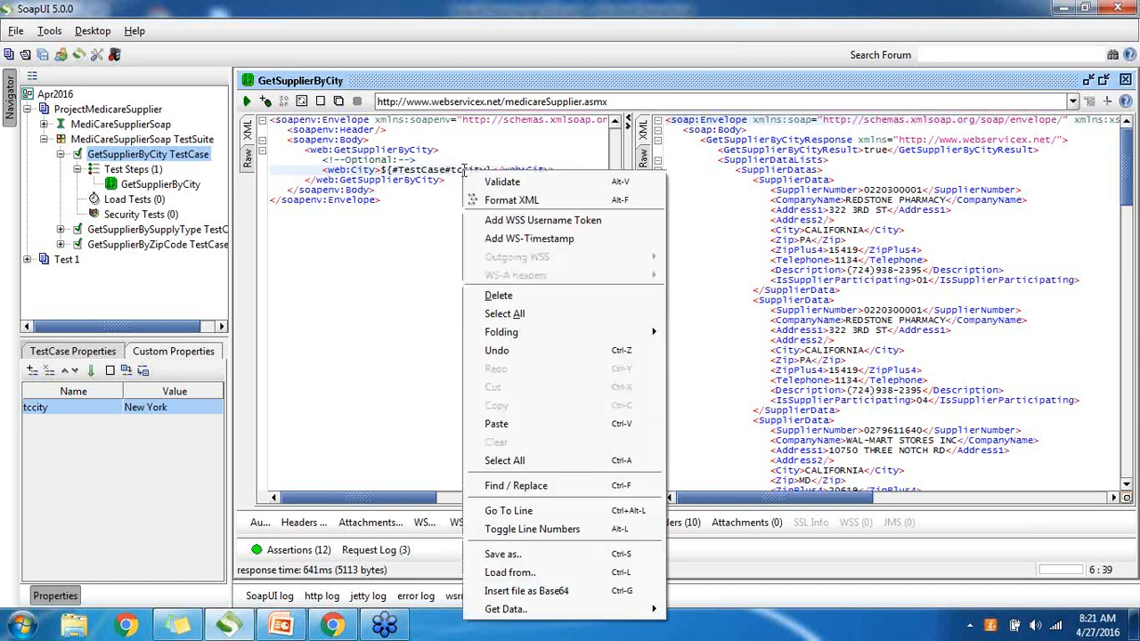
{"action": "left_click", "coordinate": [368, 218]}
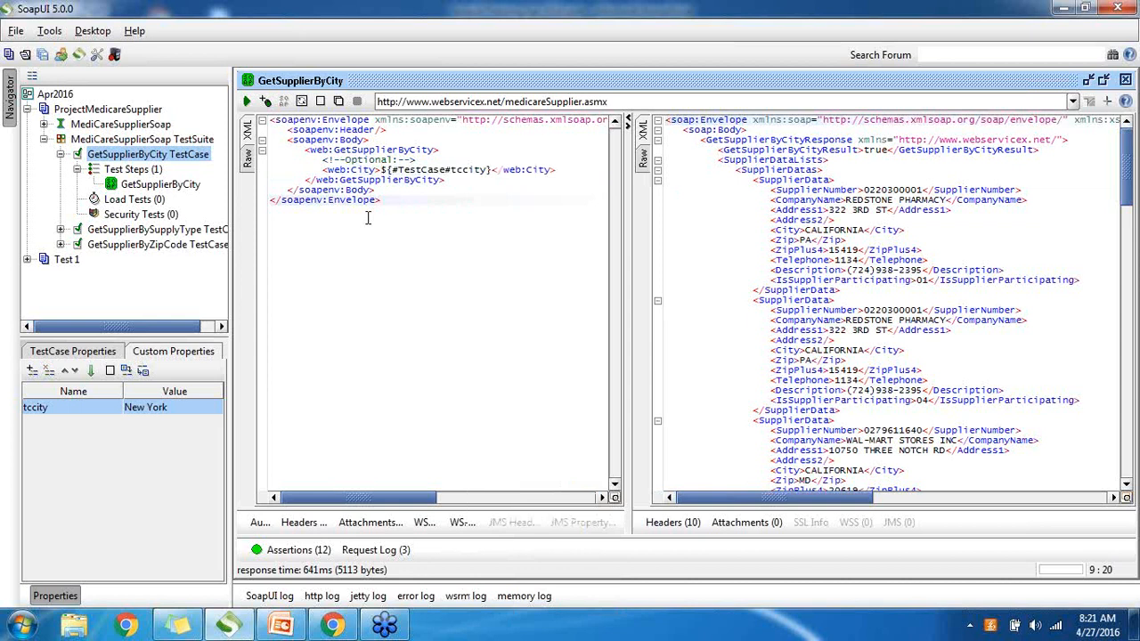
Step: Run the GetSupplierByCity request with the TestCase property reference and review its assertion results and first supplier record
{"action": "left_click", "coordinate": [247, 100]}
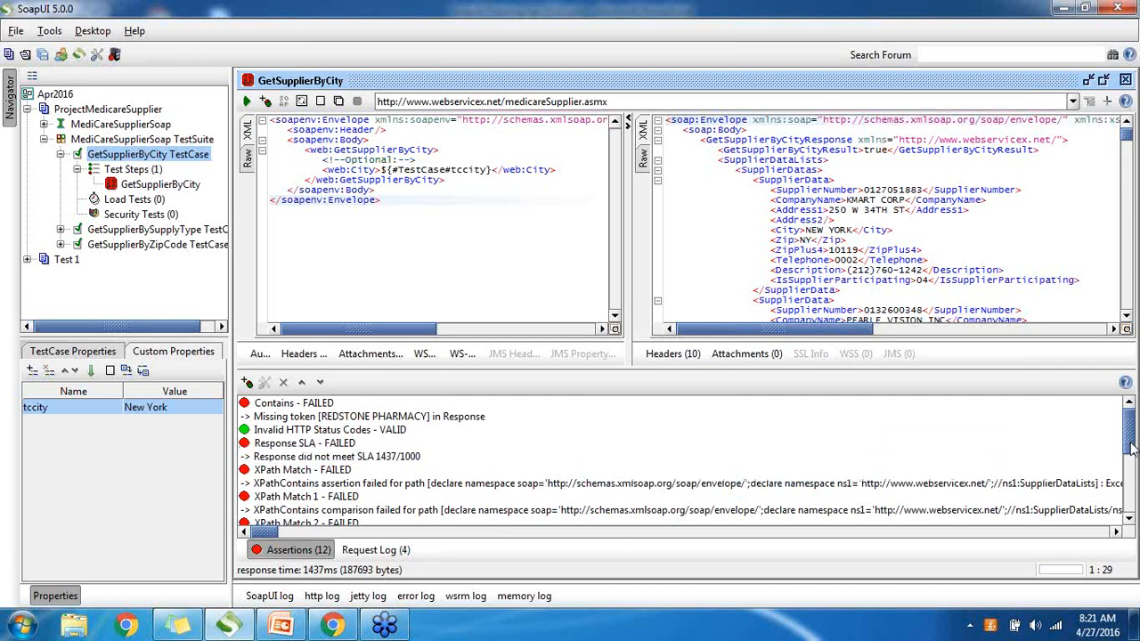
{"action": "left_click_drag", "start_coordinate": [1133, 434], "coordinate": [1131, 493]}
{"action": "mouse_move", "coordinate": [1138, 479]}
{"action": "left_mouse_down"}
{"action": "mouse_move", "coordinate": [1139, 437]}
{"action": "mouse_move", "coordinate": [1138, 481]}
{"action": "left_mouse_up"}
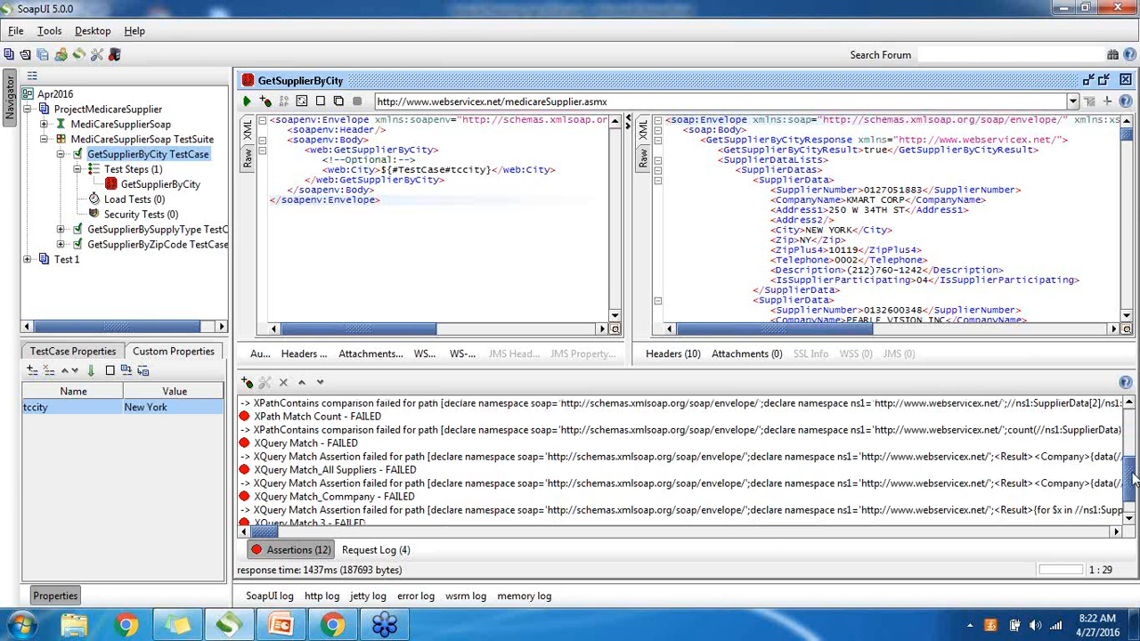
{"action": "left_click_drag", "start_coordinate": [1133, 478], "coordinate": [1133, 432]}
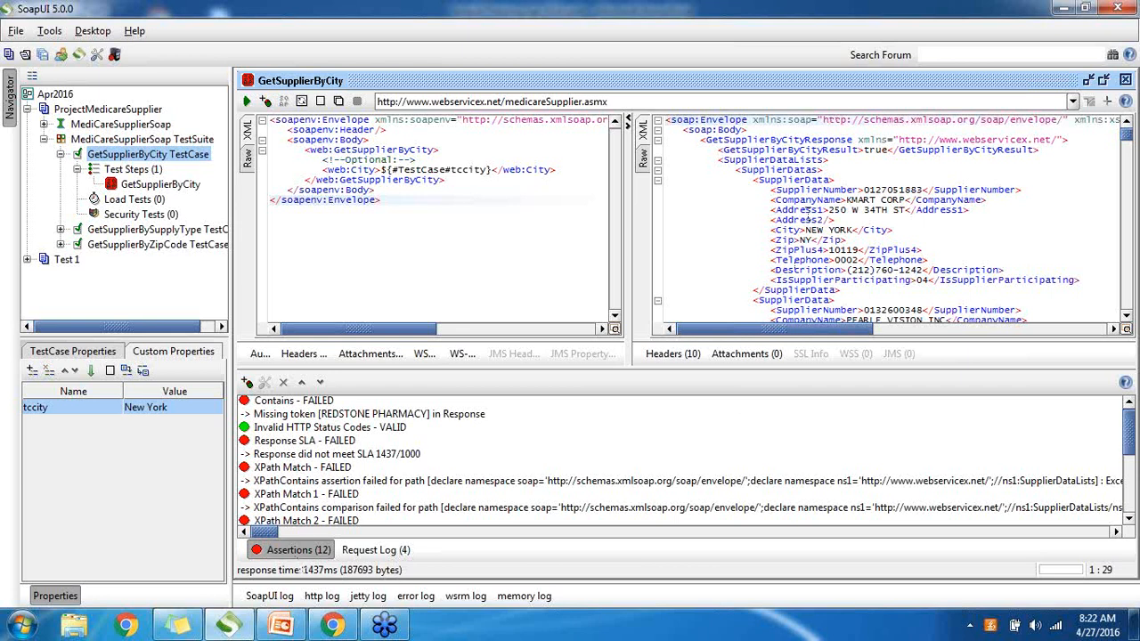
{"action": "left_click_drag", "start_coordinate": [771, 190], "coordinate": [818, 327]}
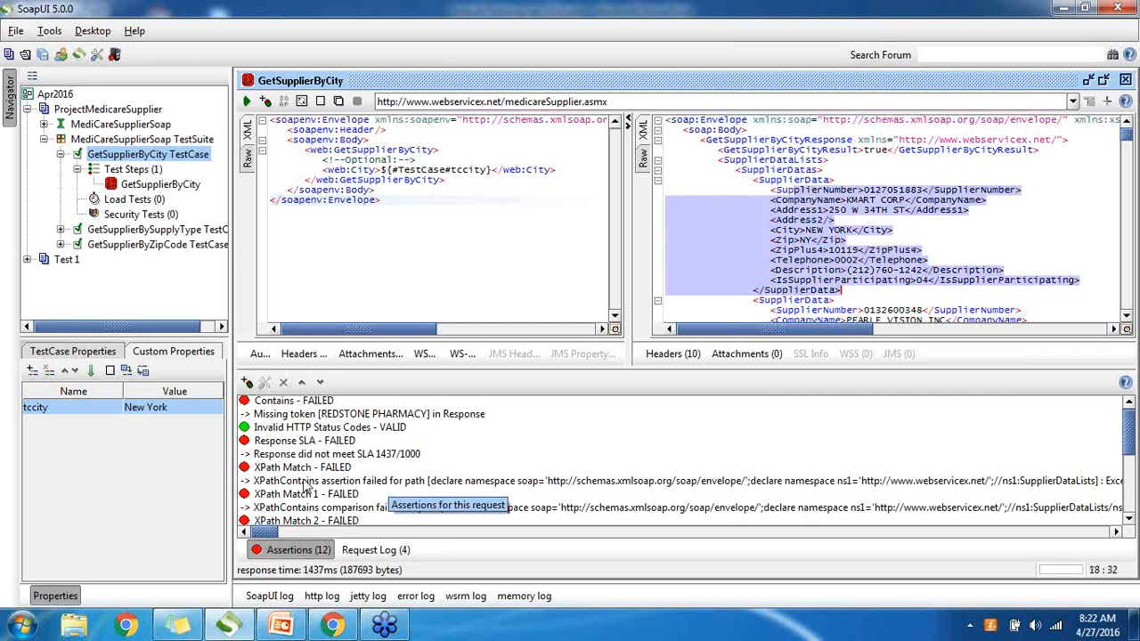
{"action": "left_click", "coordinate": [278, 550]}
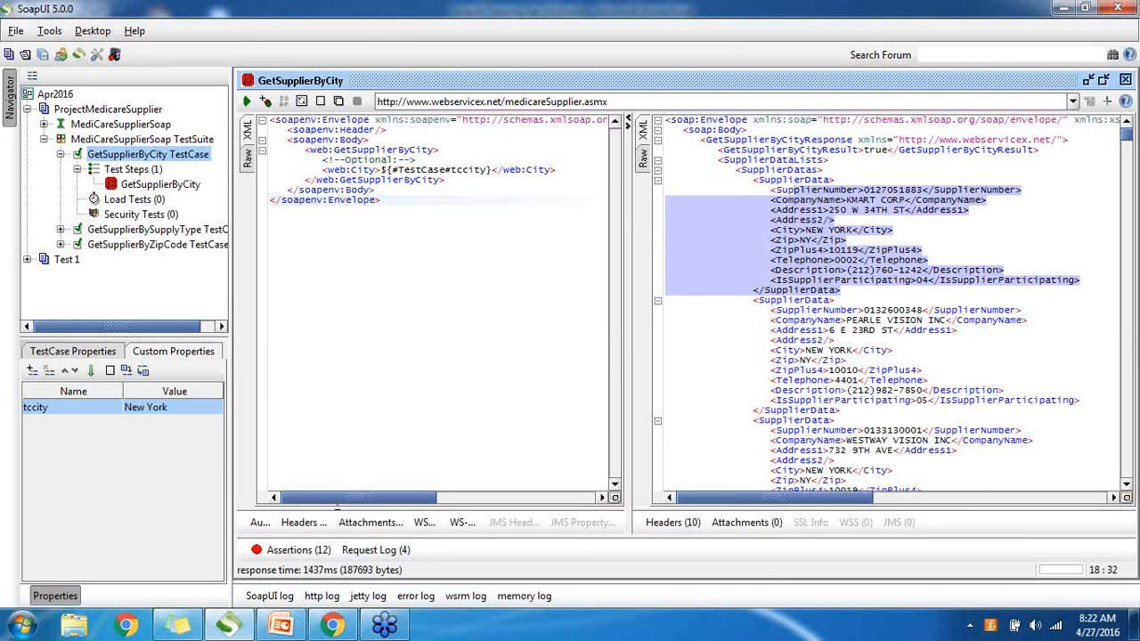
{"action": "left_click", "coordinate": [746, 320]}
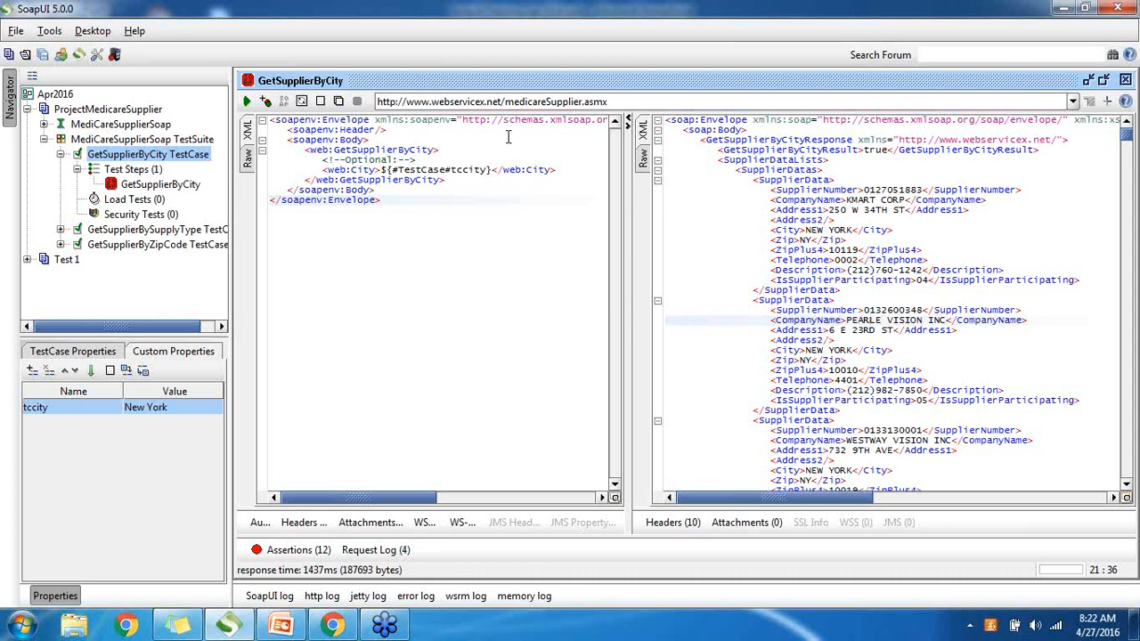
Step: Examine the ${#TestCase#tccity} expression in the request XML, highlighting its TestCase scope
{"action": "left_click", "coordinate": [496, 169]}
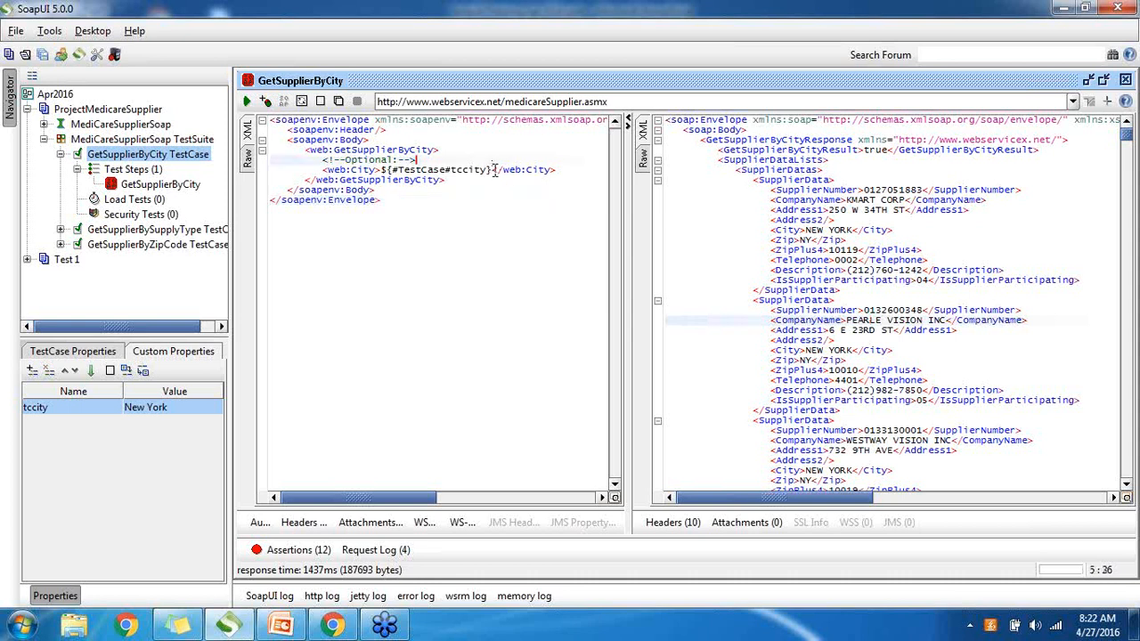
{"action": "left_click", "coordinate": [496, 171]}
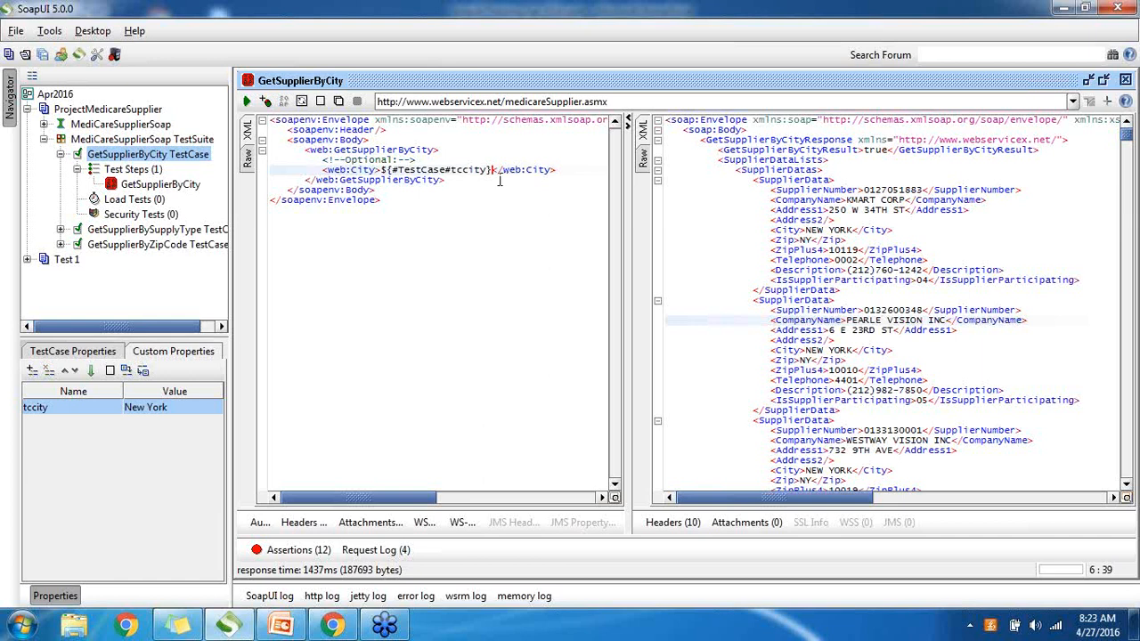
{"action": "left_click_drag", "start_coordinate": [444, 170], "coordinate": [401, 177]}
{"action": "double_click", "coordinate": [400, 170]}
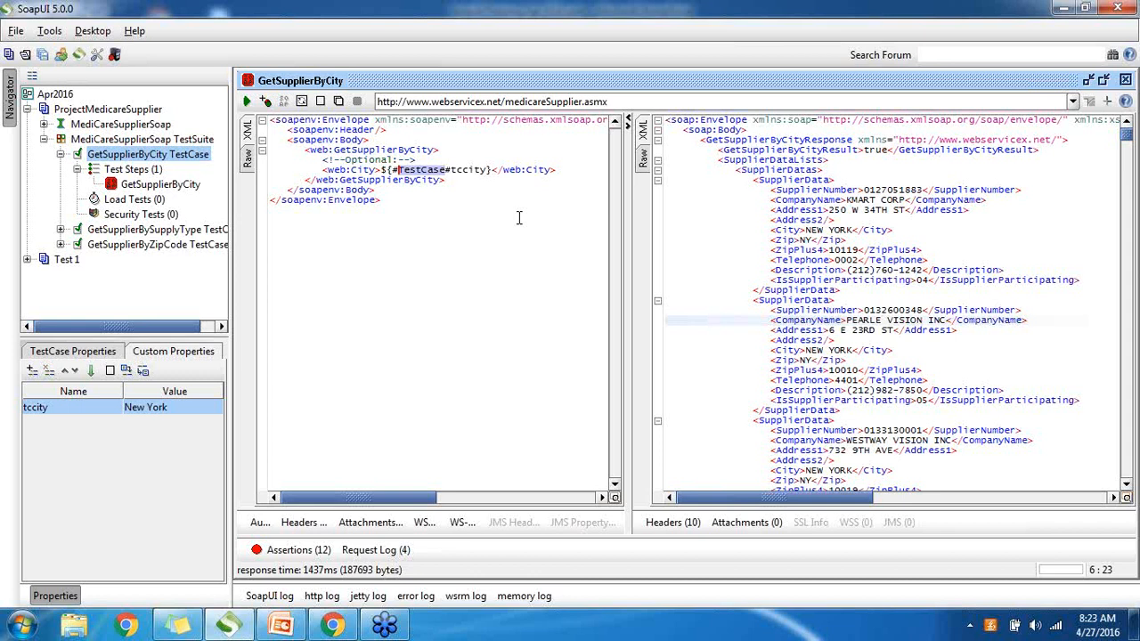
Step: Delete the whole ${#TestCase#tccity} expression from the request's web:City element
{"action": "left_click", "coordinate": [491, 170]}
{"action": "key", "text": "BackSpace"}
{"action": "key", "text": "BackSpace"}
{"action": "key", "text": "BackSpace"}
{"action": "key", "text": "BackSpace"}
{"action": "key", "text": "BackSpace"}
{"action": "key", "text": "BackSpace"}
{"action": "key", "text": "BackSpace"}
{"action": "key", "text": "BackSpace"}
{"action": "key", "text": "BackSpace"}
{"action": "key", "text": "BackSpace"}
{"action": "key", "text": "BackSpace"}
{"action": "key", "text": "BackSpace"}
{"action": "key", "text": "BackSpace"}
{"action": "key", "text": "BackSpace"}
{"action": "key", "text": "BackSpace"}
{"action": "key", "text": "BackSpace"}
{"action": "key", "text": "BackSpace"}
{"action": "key", "text": "BackSpace"}
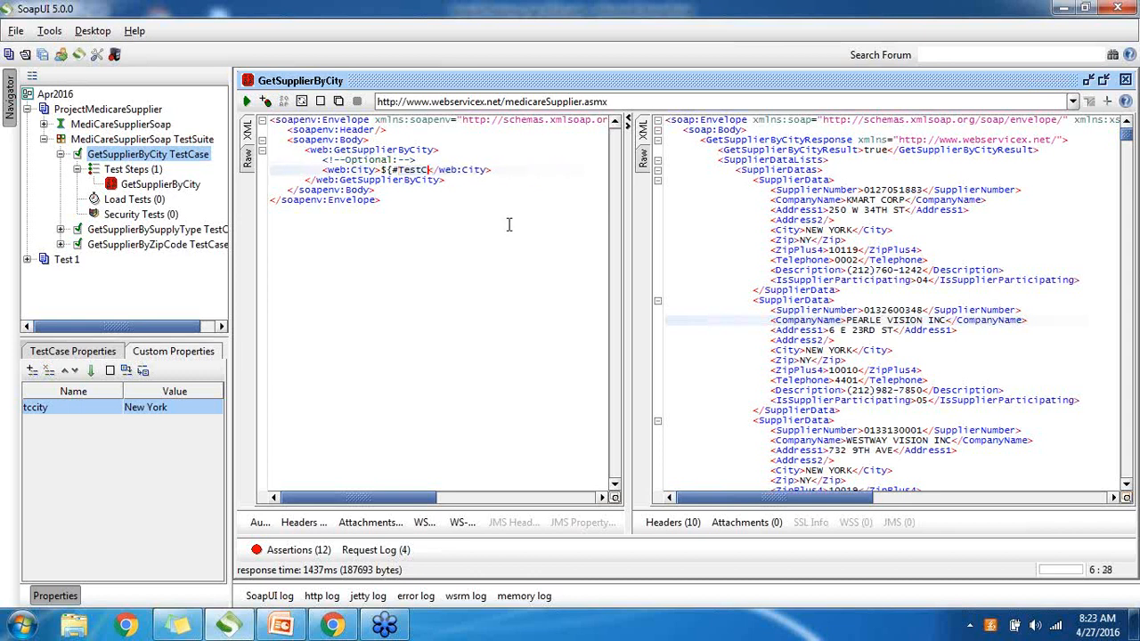
{"action": "key", "text": "BackSpace"}
Step: Insert a reference to the global property Test1 into the empty web:City element
{"action": "right_click", "coordinate": [383, 175]}
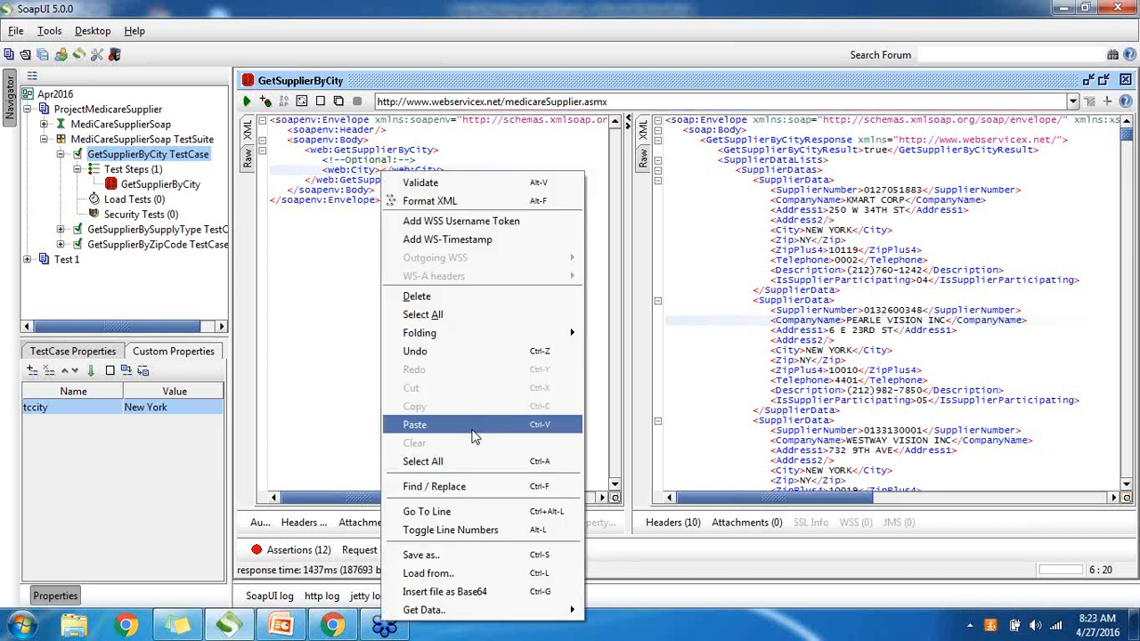
{"action": "mouse_move", "coordinate": [509, 613]}
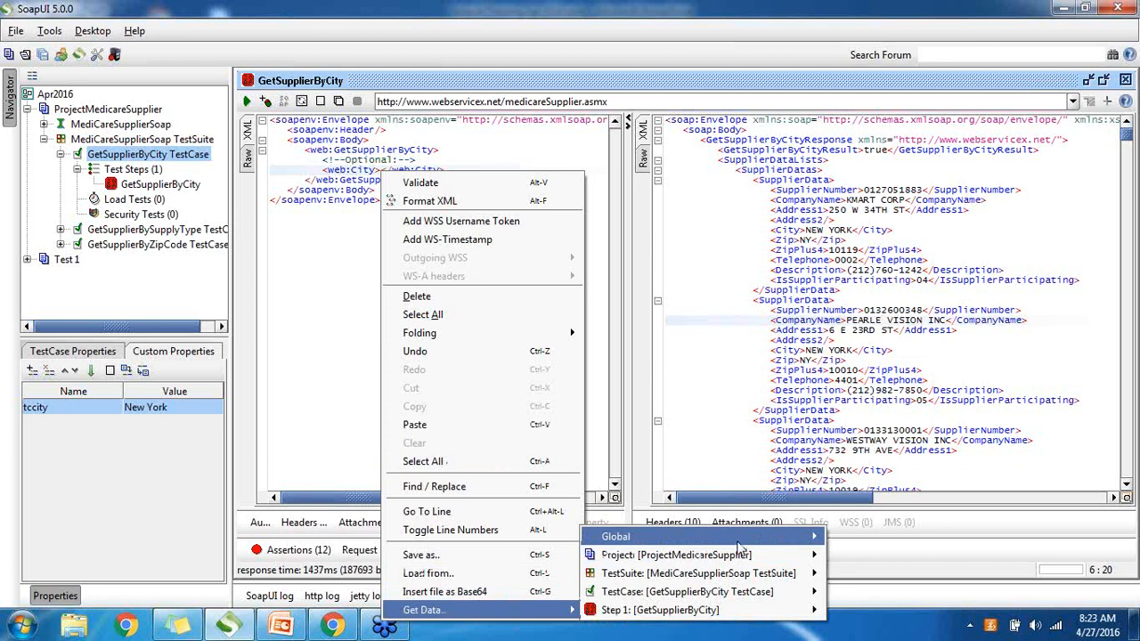
{"action": "mouse_move", "coordinate": [739, 540]}
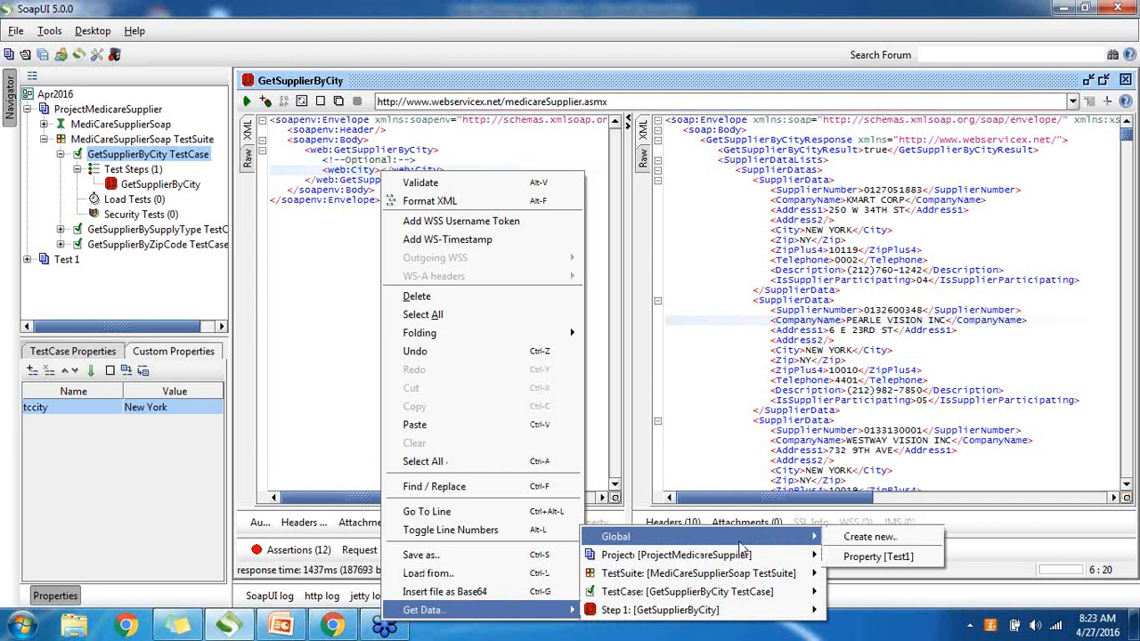
{"action": "left_click", "coordinate": [877, 557]}
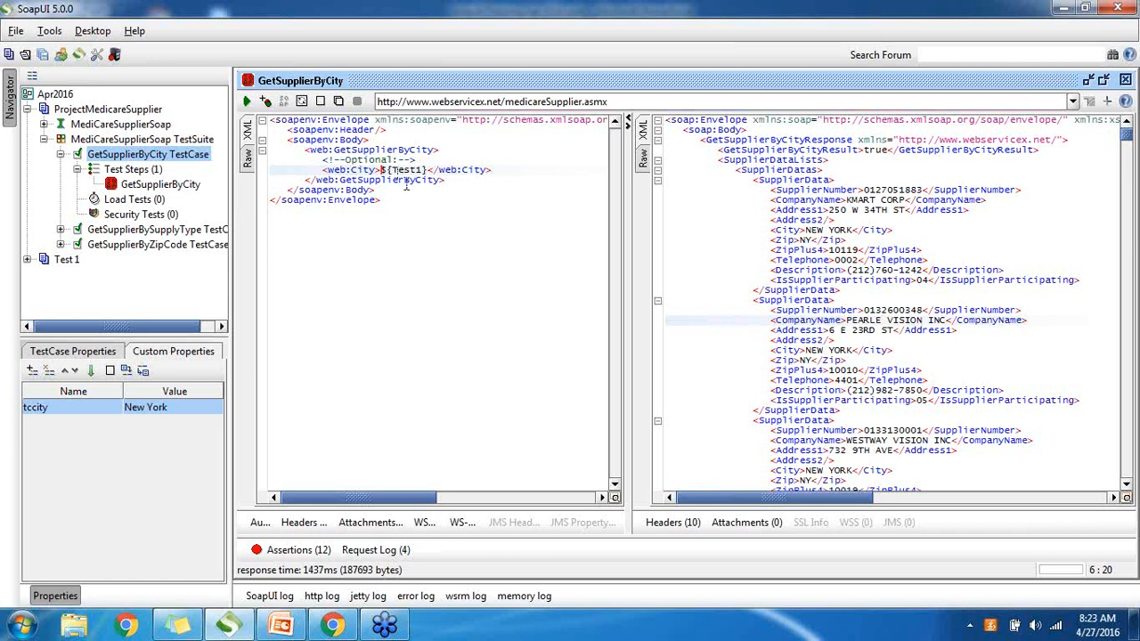
Step: Examine the ${Test1} expression in web:City, highlighting its property name and the complete reference
{"action": "double_click", "coordinate": [408, 172]}
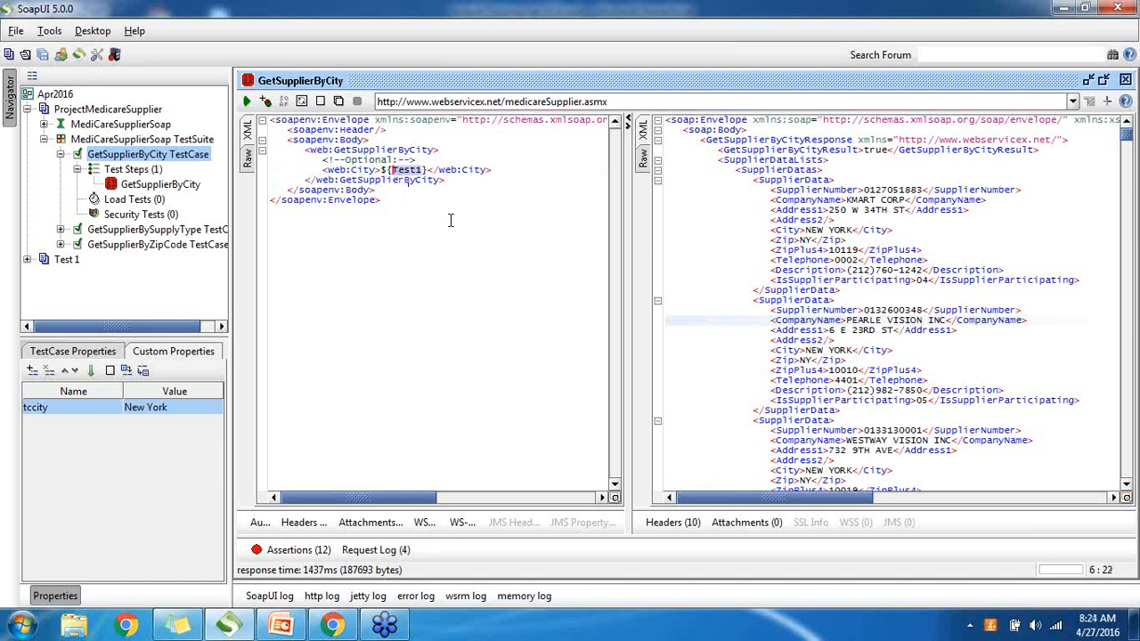
{"action": "left_click", "coordinate": [423, 171]}
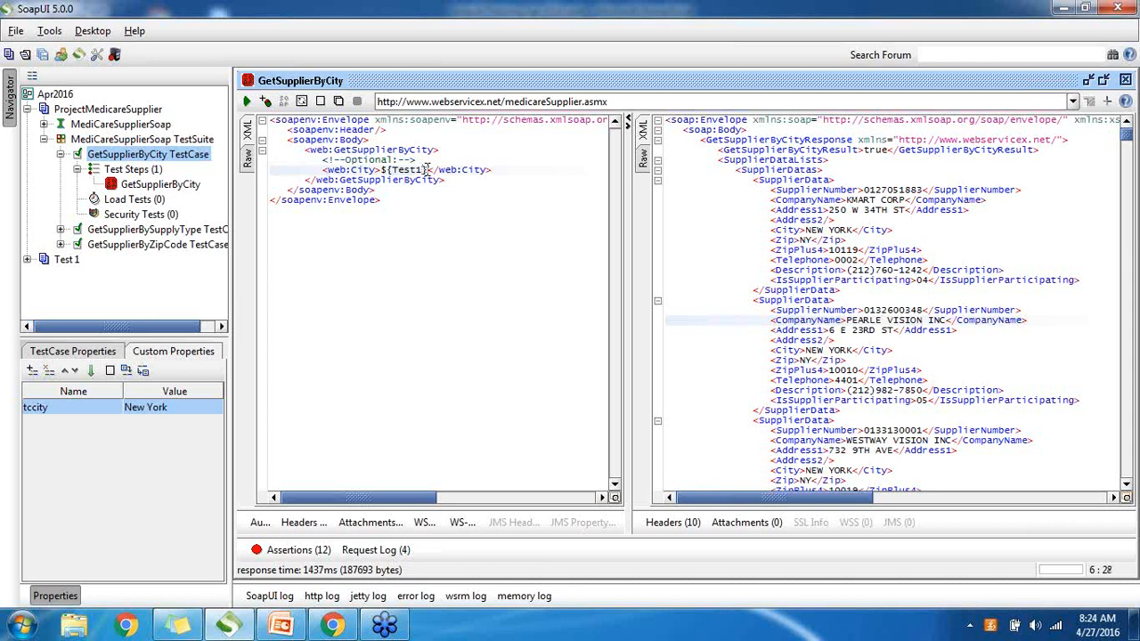
{"action": "left_click_drag", "start_coordinate": [428, 170], "coordinate": [381, 171]}
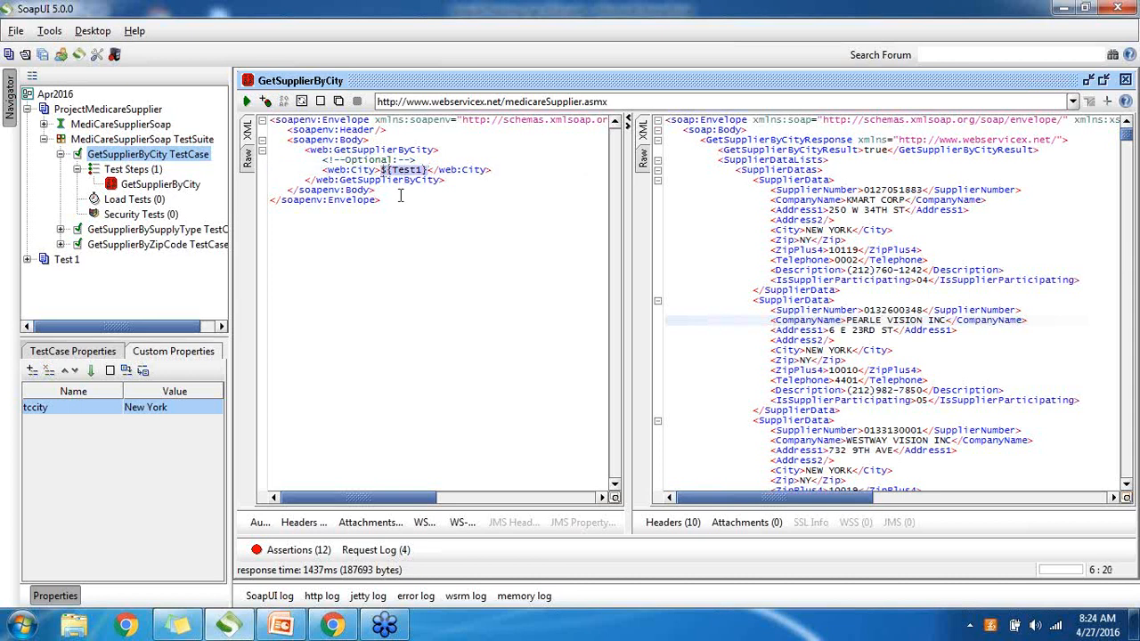
{"action": "left_click", "coordinate": [401, 193]}
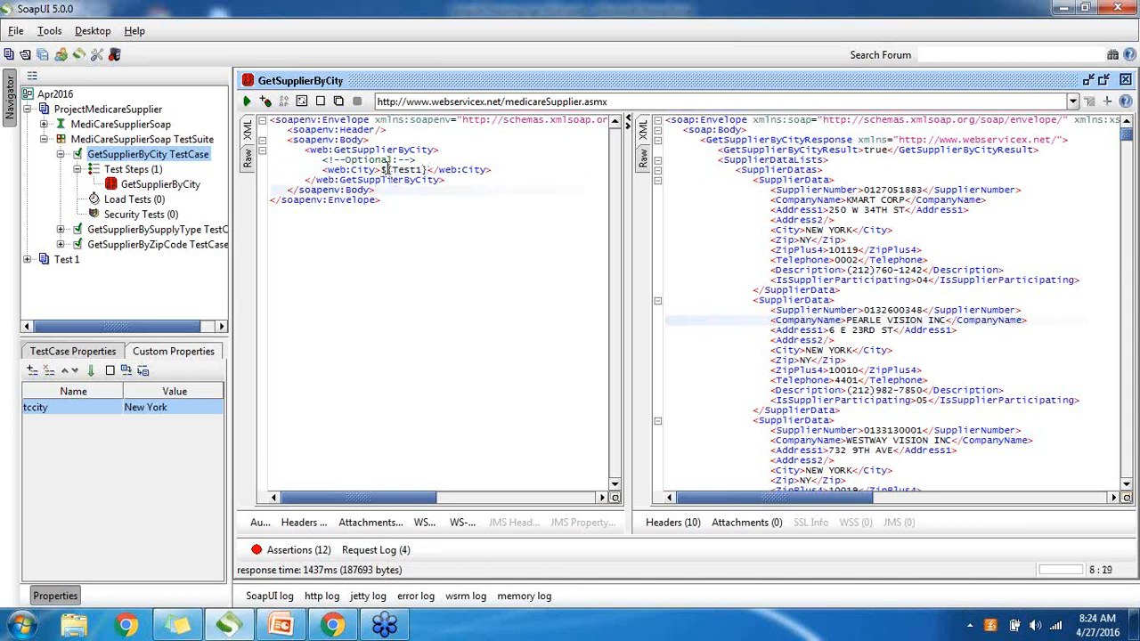
{"action": "left_click", "coordinate": [387, 171]}
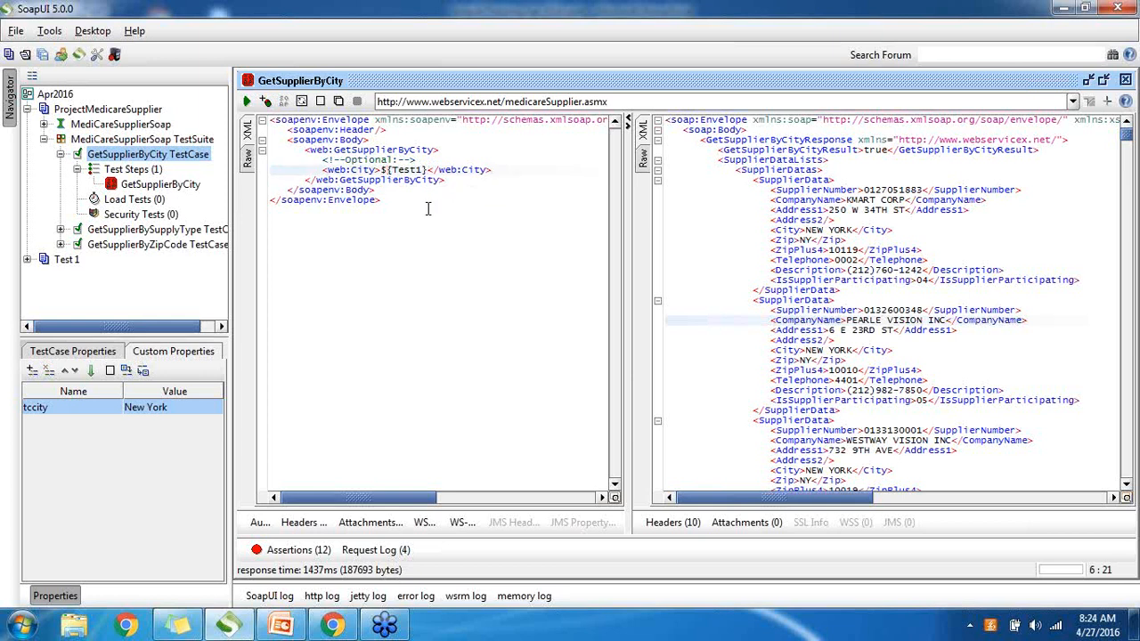
Step: Remove the ${Test1} global property reference from the request's web:City element
{"action": "left_click", "coordinate": [429, 170]}
{"action": "key", "text": "BackSpace"}
{"action": "key", "text": "BackSpace"}
{"action": "key", "text": "BackSpace"}
{"action": "key", "text": "BackSpace"}
{"action": "key", "text": "BackSpace"}
{"action": "key", "text": "BackSpace"}
{"action": "key", "text": "BackSpace"}
{"action": "key", "text": "BackSpace"}
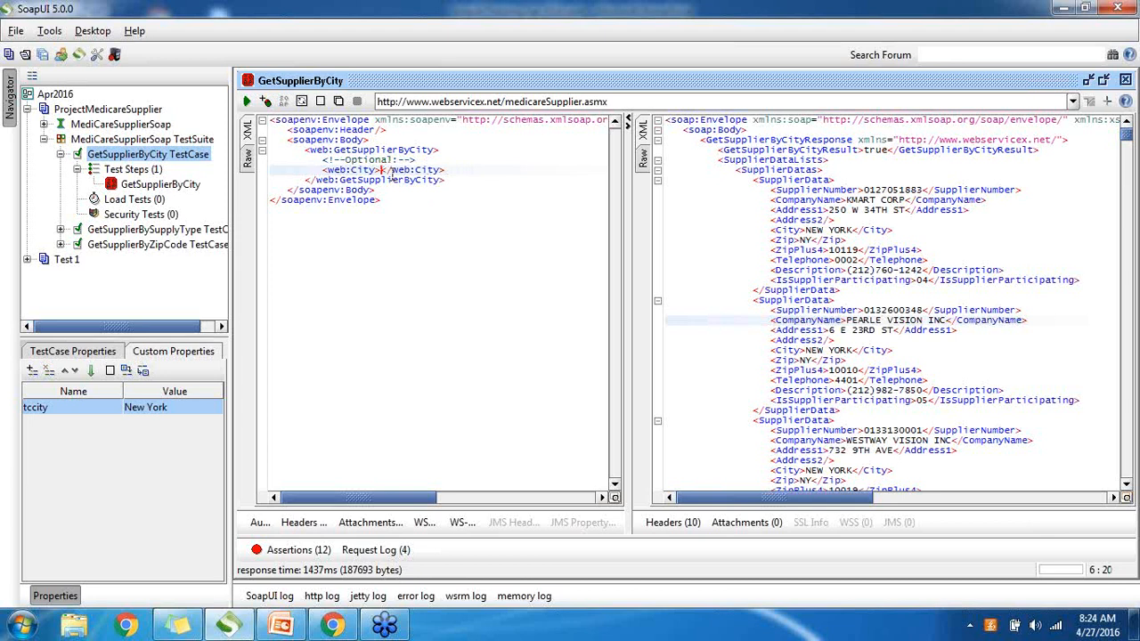
Step: Examine the request properties and custom properties of the GetSupplierByCity test step
{"action": "left_click", "coordinate": [134, 169]}
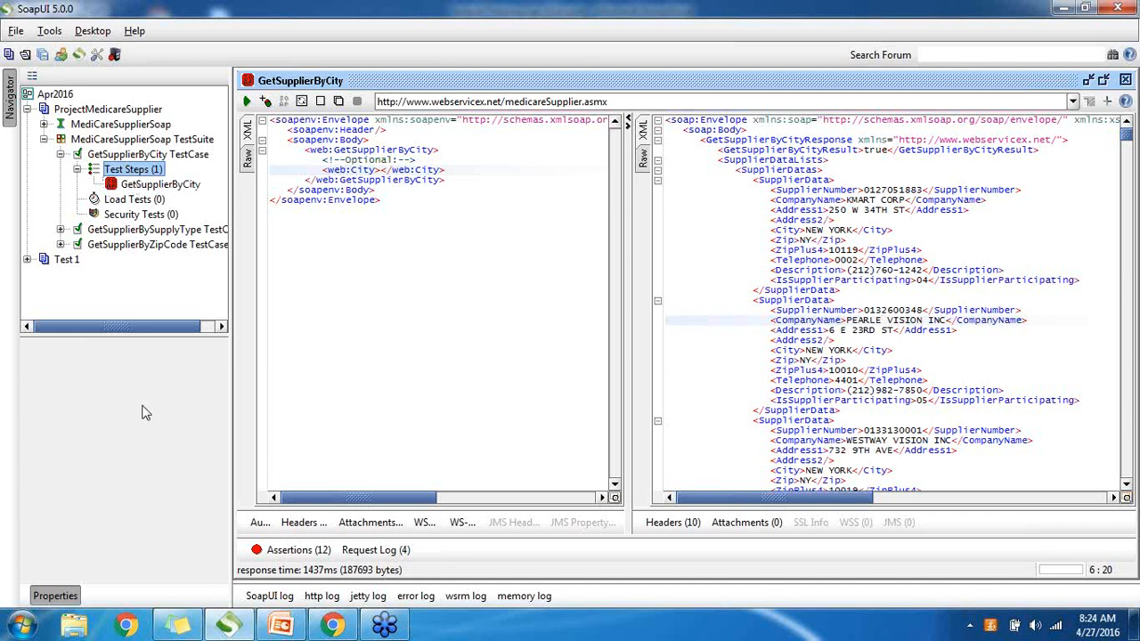
{"action": "left_click", "coordinate": [160, 186]}
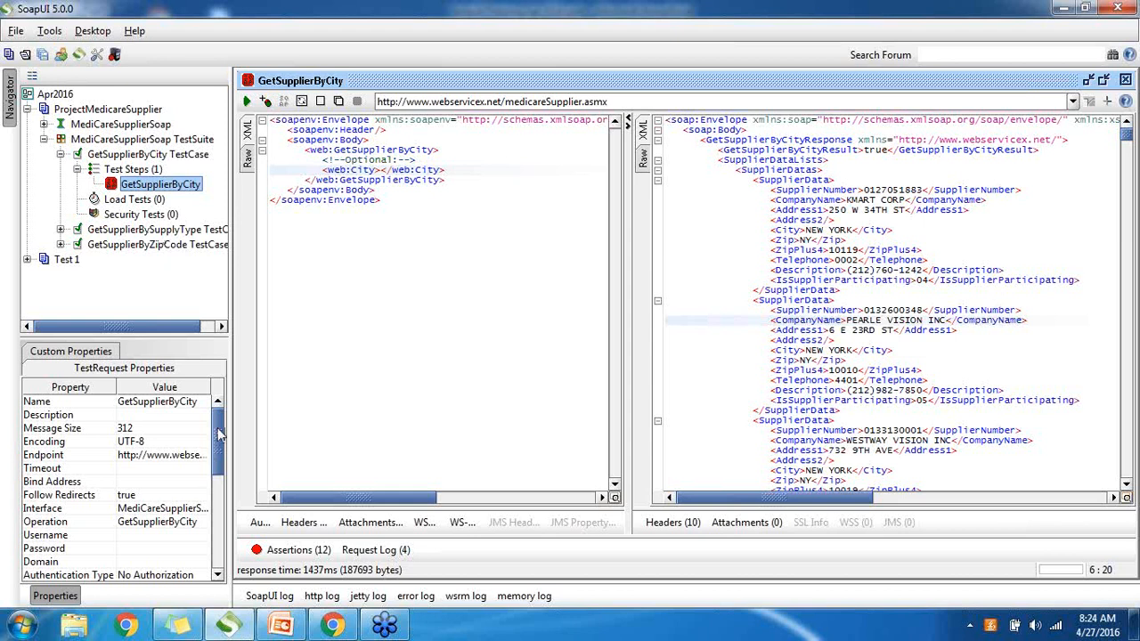
{"action": "scroll", "coordinate": [221, 433], "scroll_direction": "down", "scroll_amount": 6}
{"action": "scroll", "coordinate": [223, 426], "scroll_direction": "up", "scroll_amount": 6}
{"action": "left_click", "coordinate": [59, 353]}
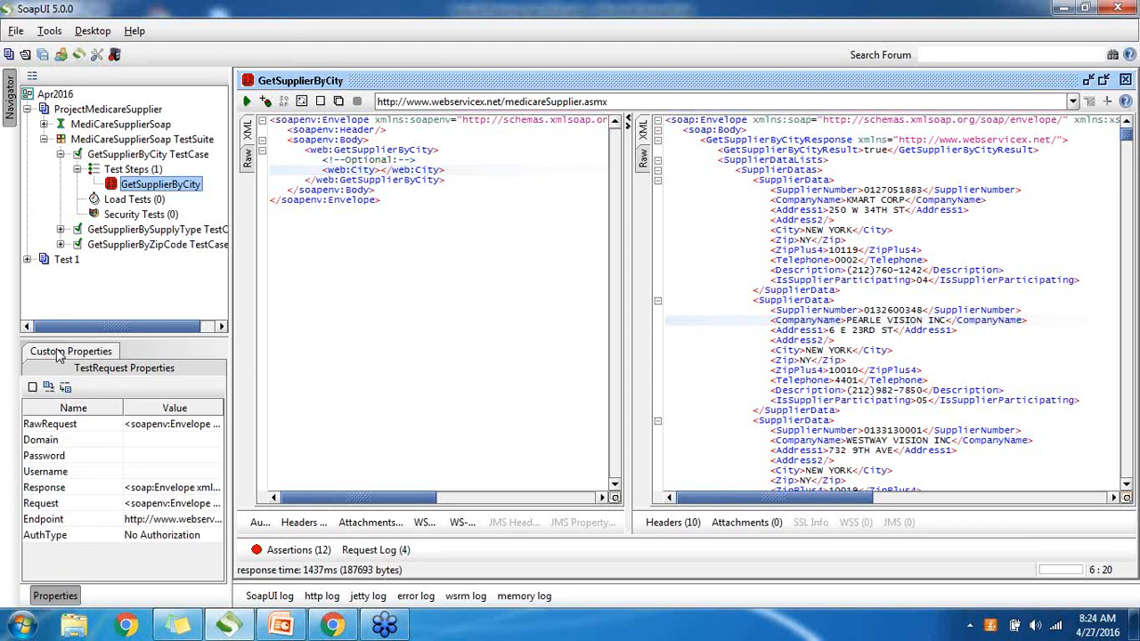
{"action": "left_click", "coordinate": [141, 370]}
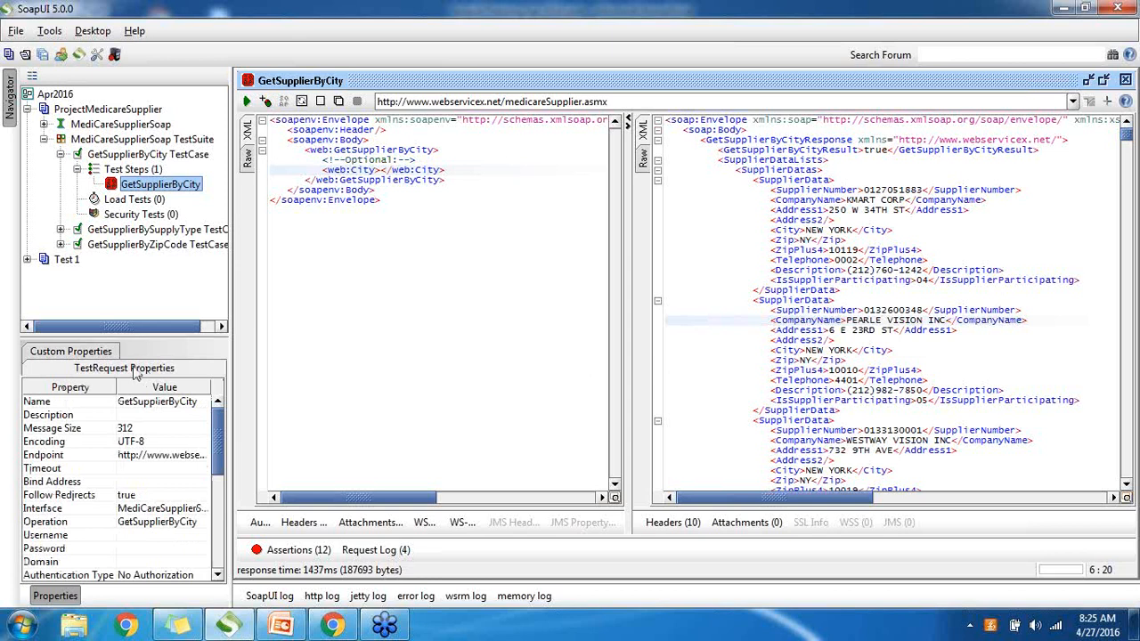
{"action": "left_click", "coordinate": [75, 356]}
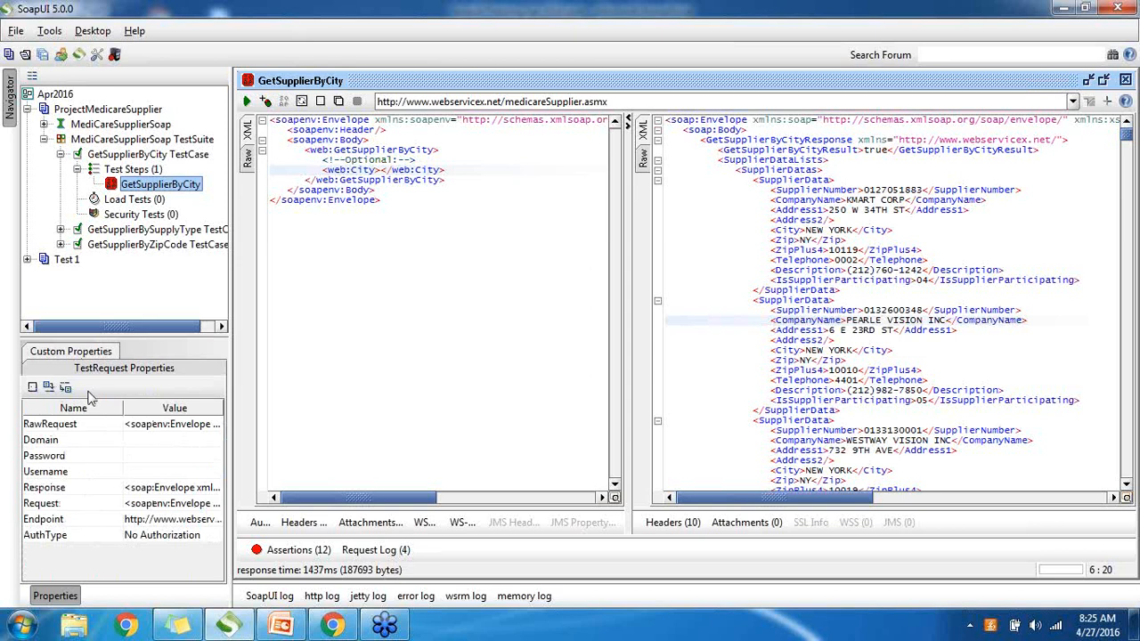
Step: Add a Properties test step named TestData to the GetSupplierByCity TestCase and close its editor
{"action": "left_click", "coordinate": [133, 170]}
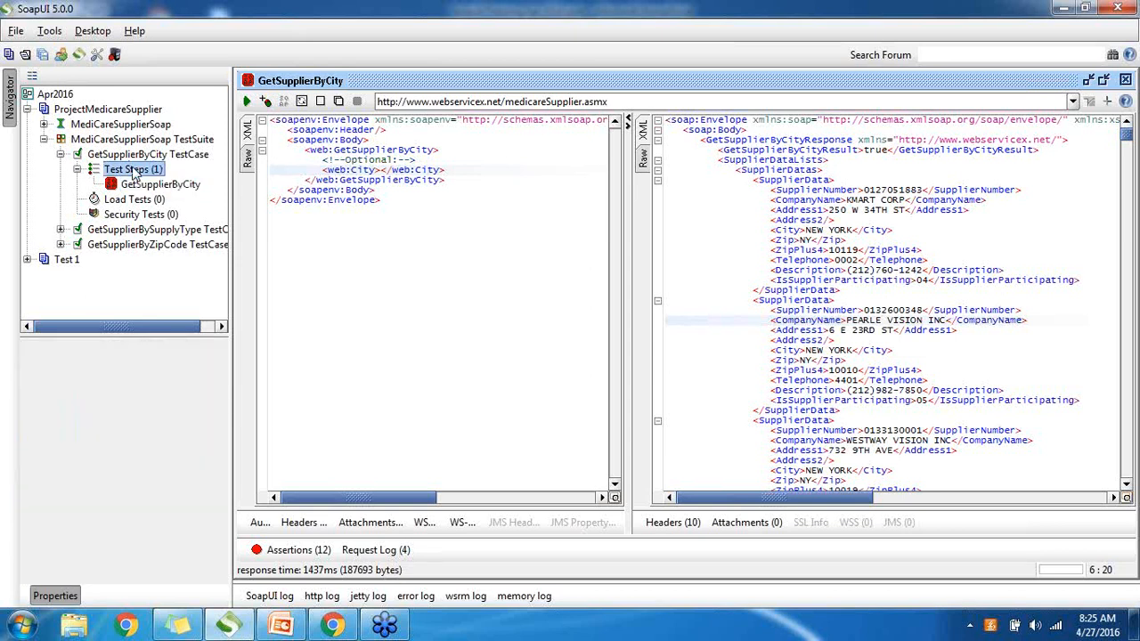
{"action": "right_click", "coordinate": [133, 172]}
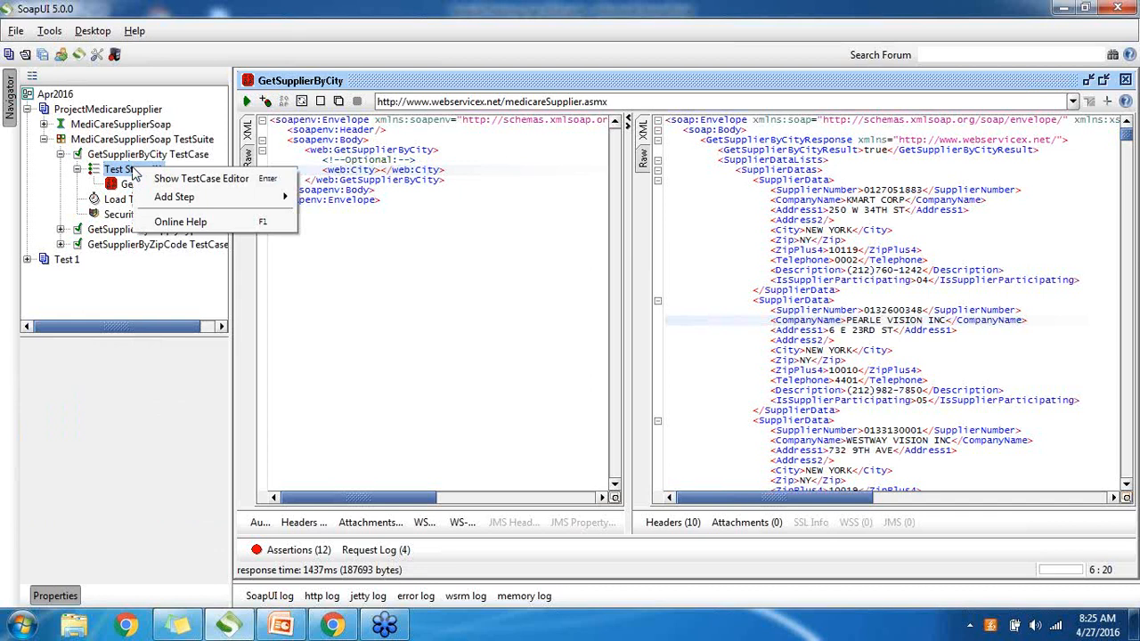
{"action": "mouse_move", "coordinate": [203, 203]}
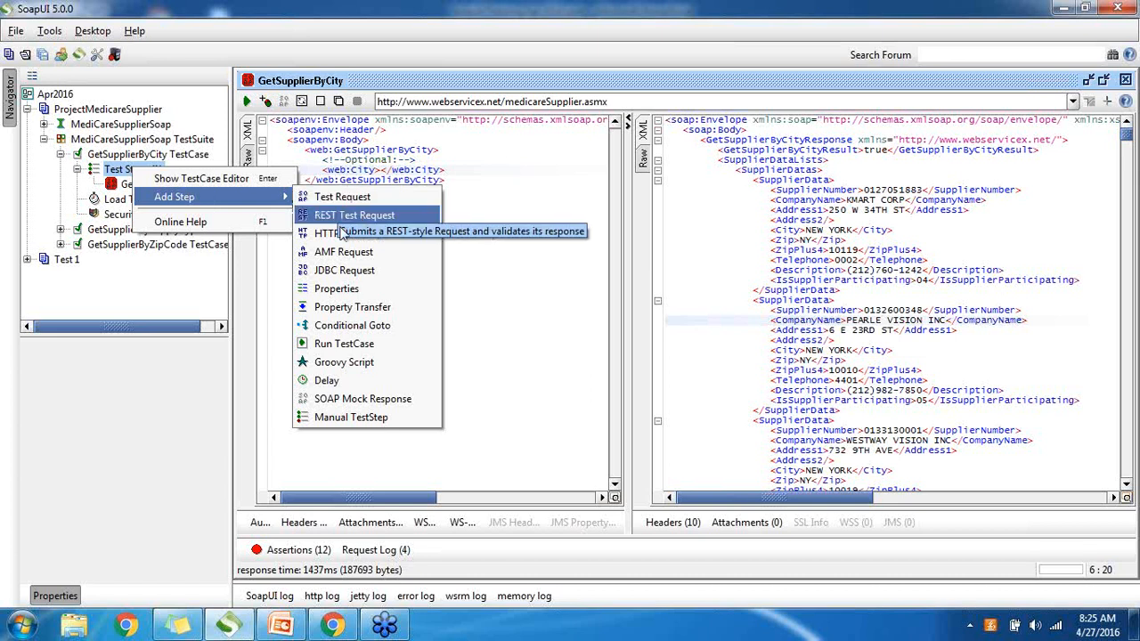
{"action": "left_click", "coordinate": [338, 290]}
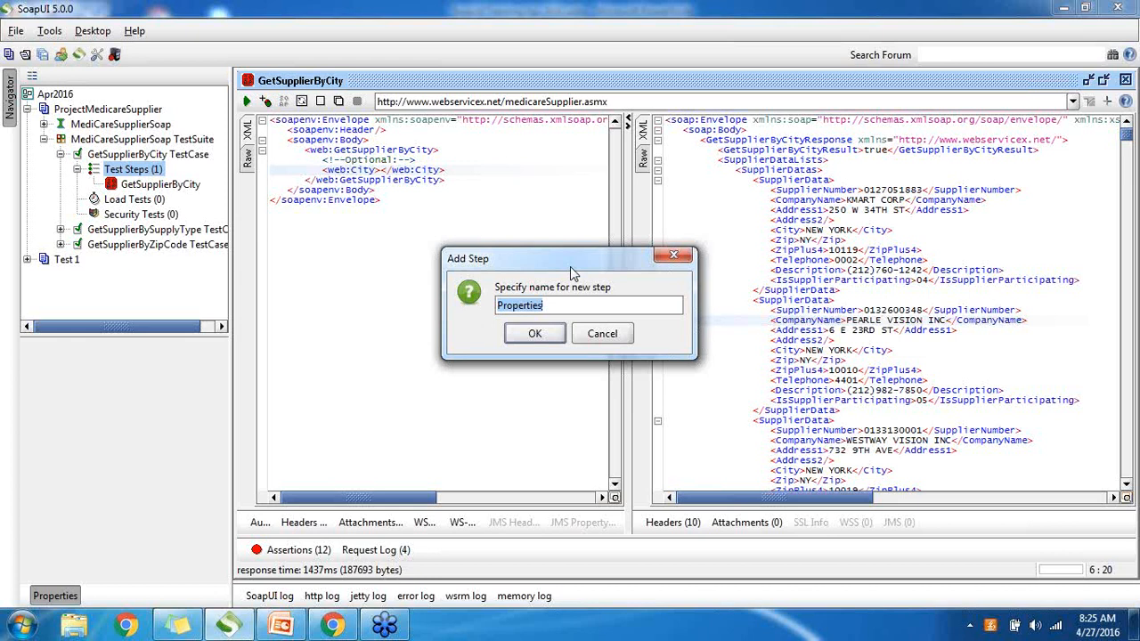
{"action": "type", "text": "TestData"}
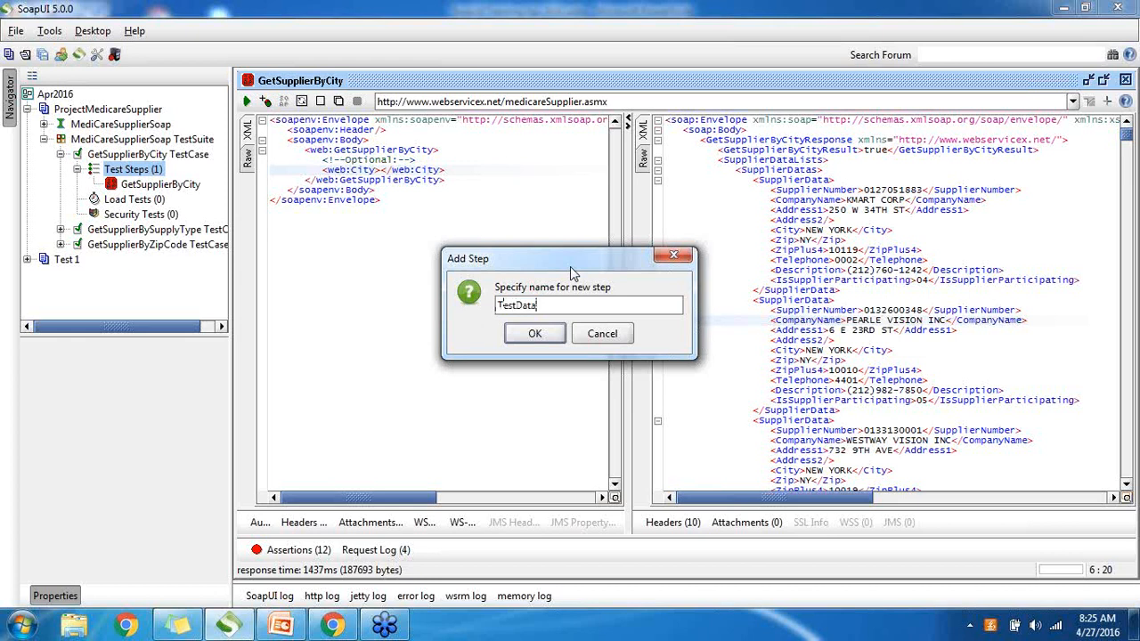
{"action": "left_click", "coordinate": [534, 334]}
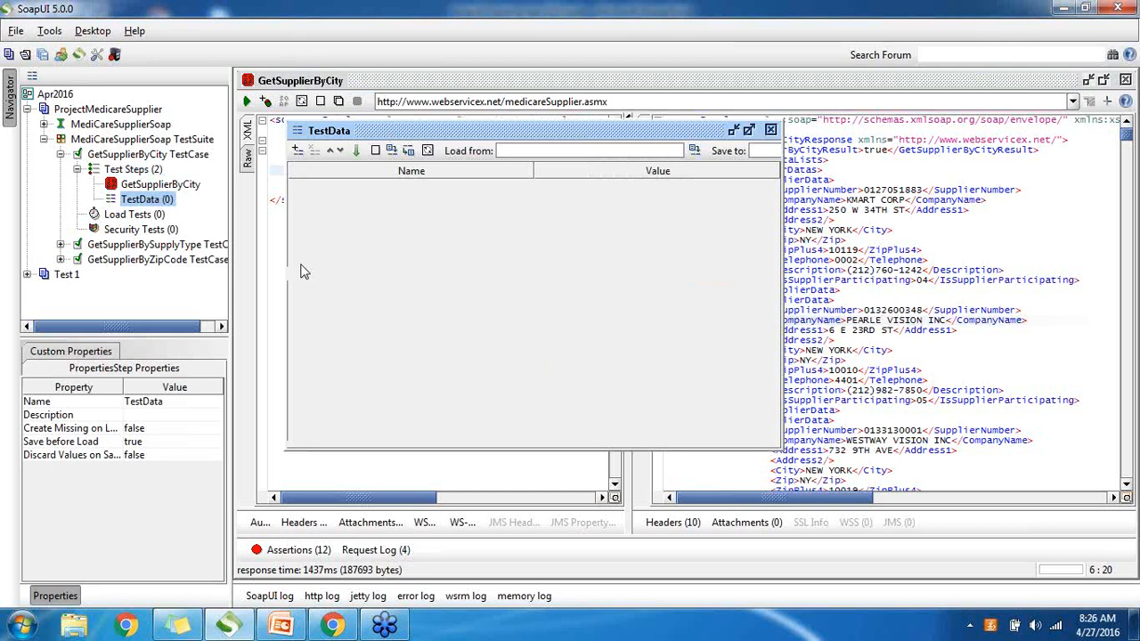
{"action": "left_click", "coordinate": [771, 130]}
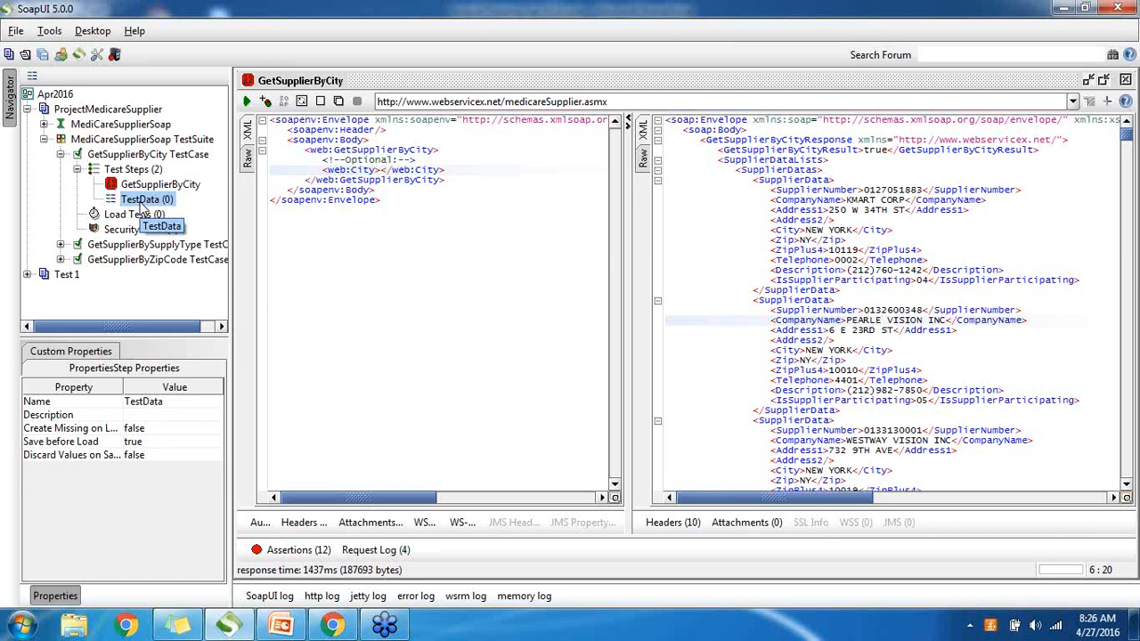
Step: Add a property named tdcity with the value California to the TestData step
{"action": "double_click", "coordinate": [142, 201]}
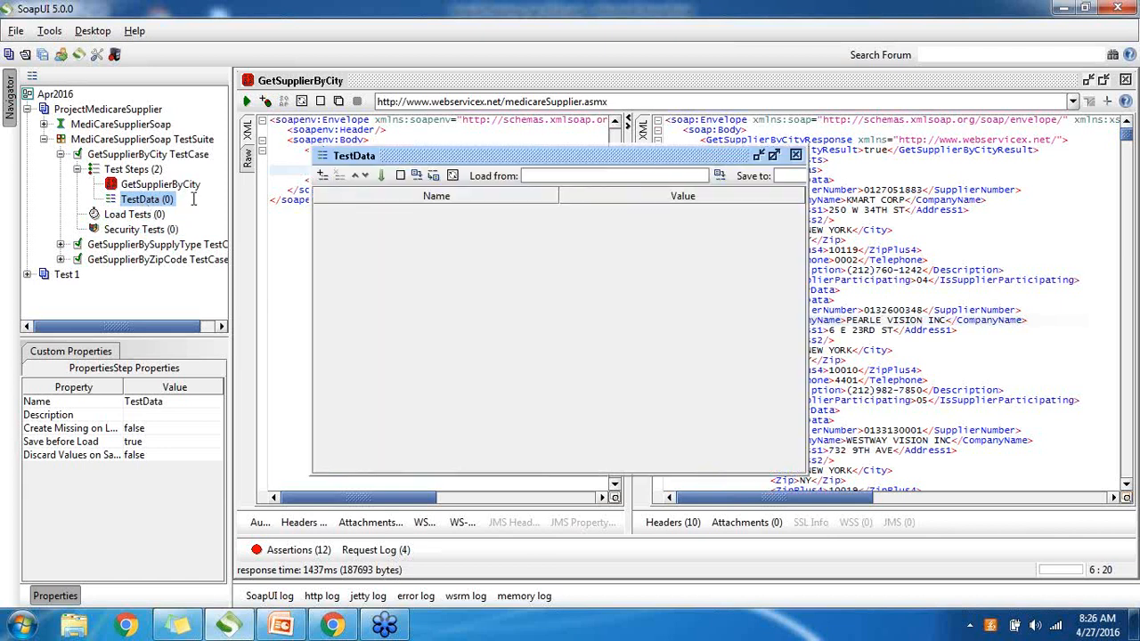
{"action": "left_click", "coordinate": [774, 157]}
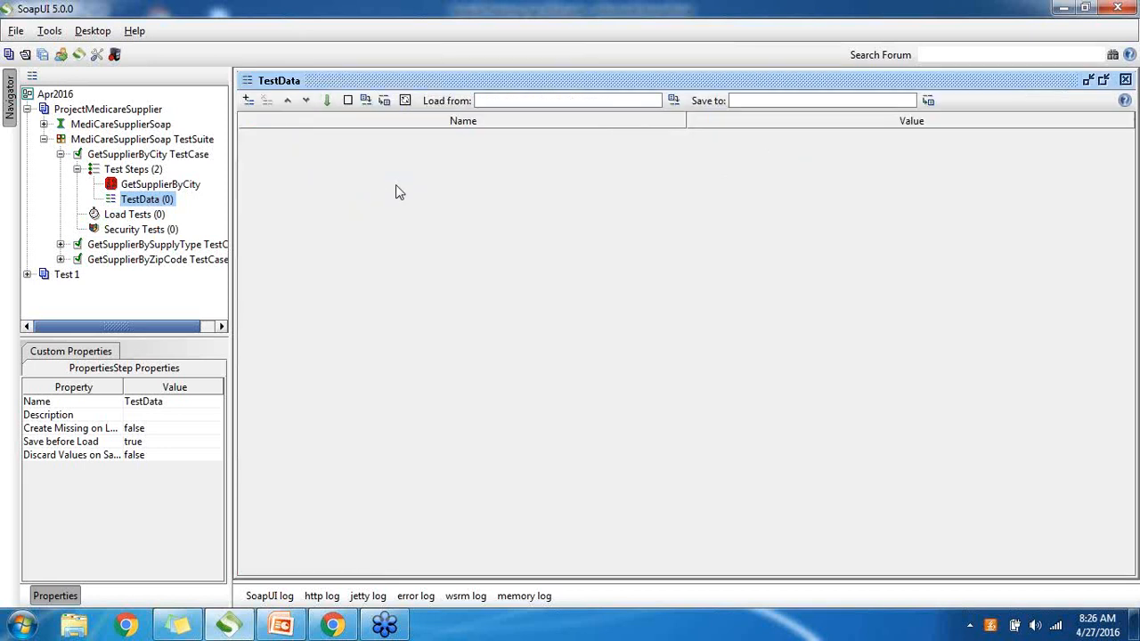
{"action": "left_click", "coordinate": [248, 101]}
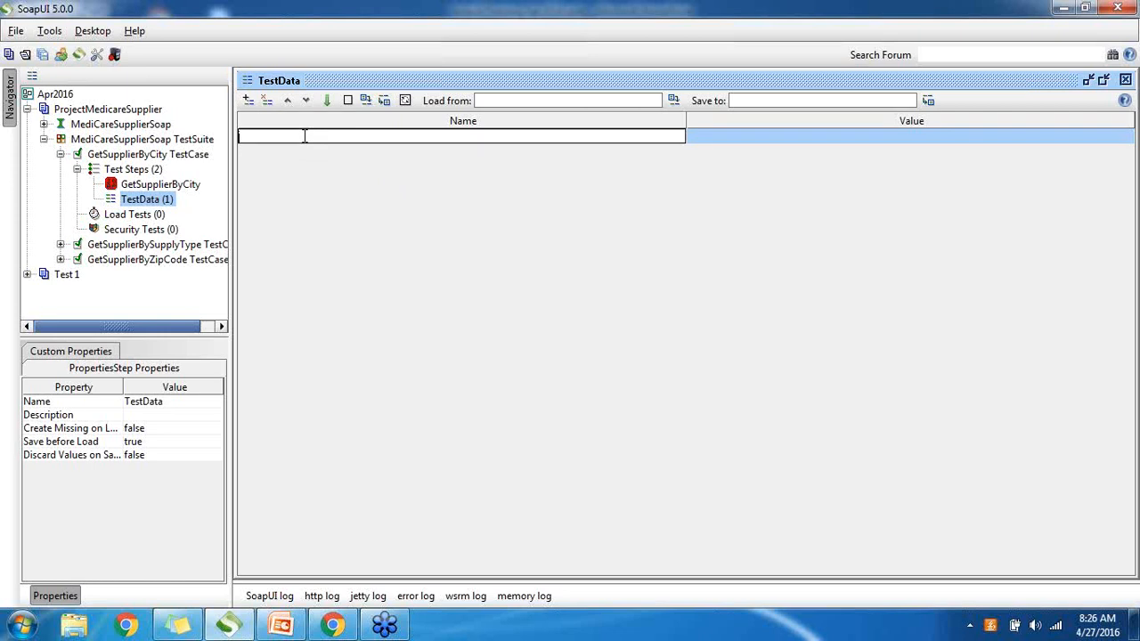
{"action": "type", "text": "tdcity"}
{"action": "key", "text": "Tab"}
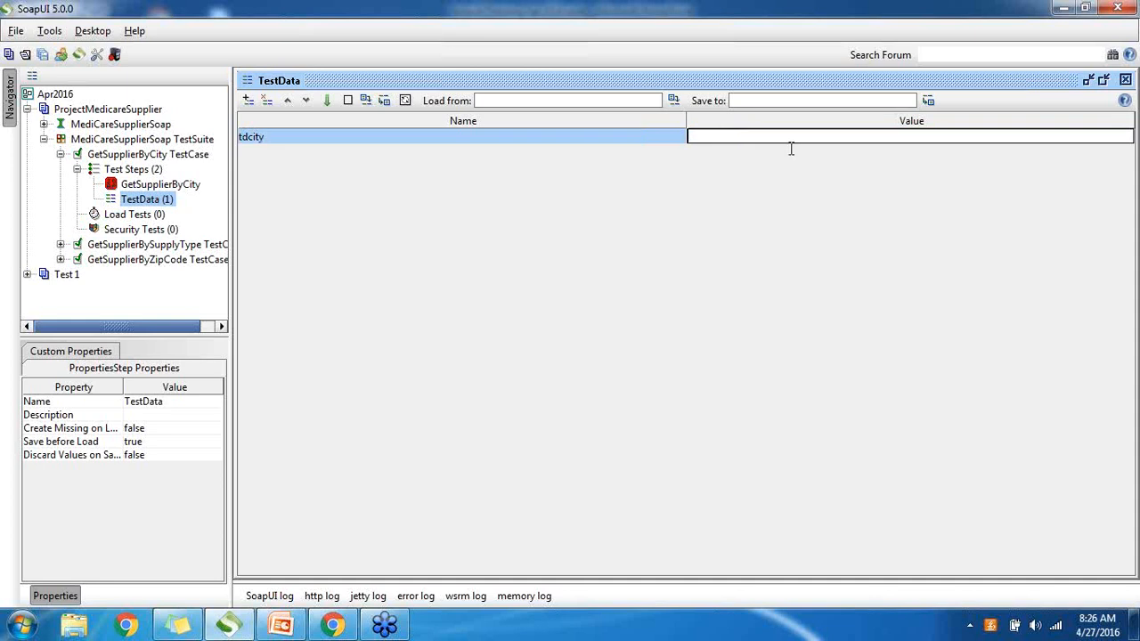
{"action": "type", "text": "California"}
{"action": "left_click", "coordinate": [623, 138]}
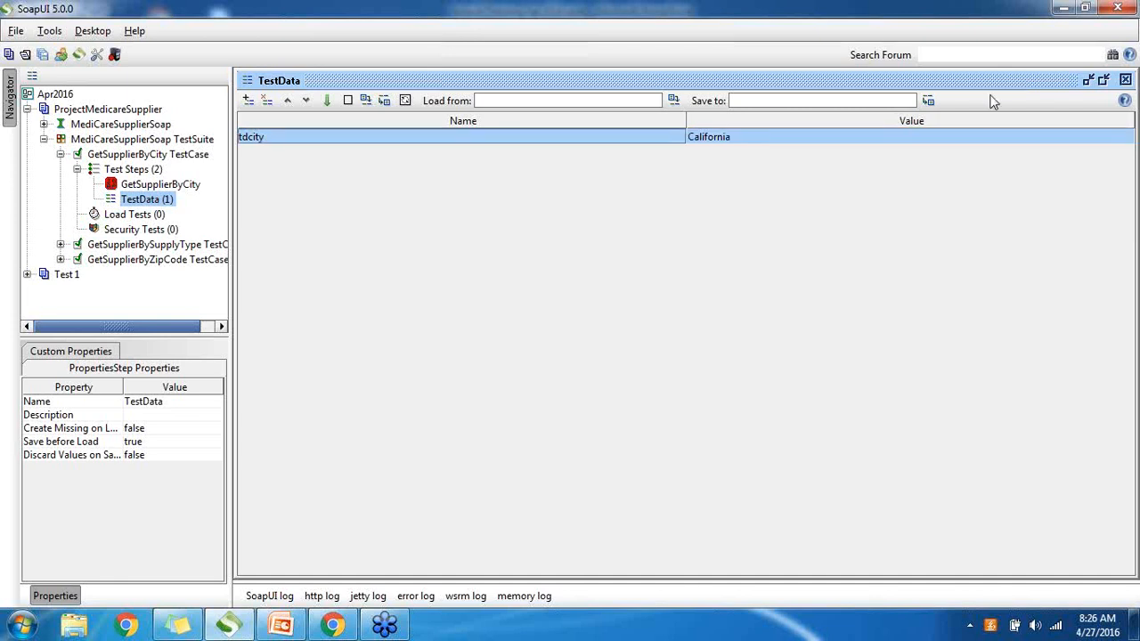
{"action": "left_click", "coordinate": [1088, 80]}
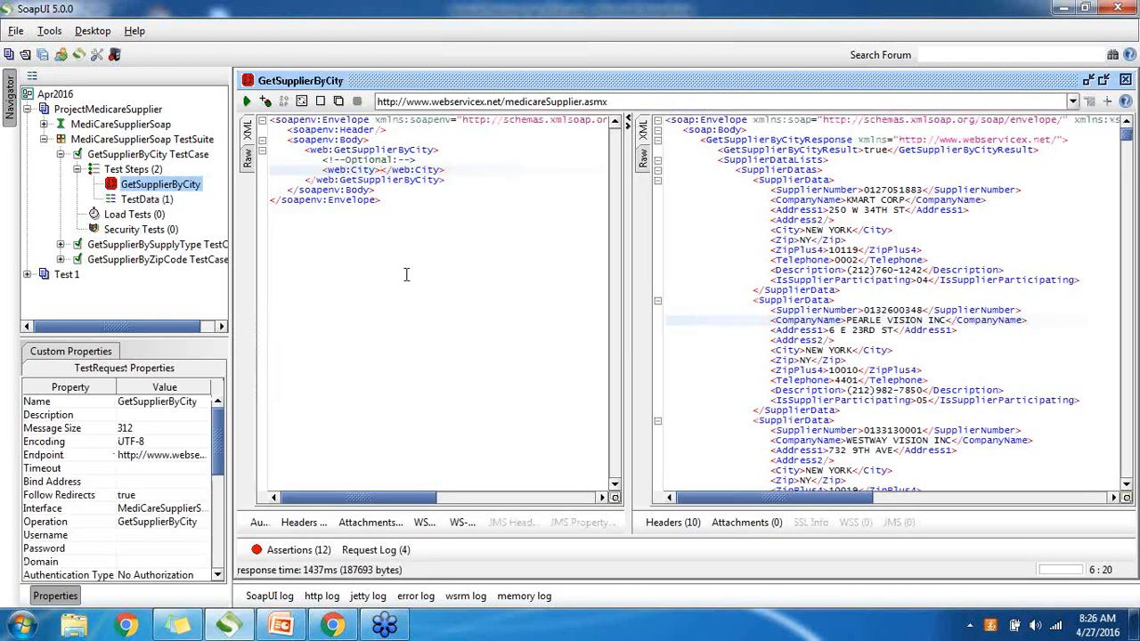
{"action": "left_click", "coordinate": [151, 199]}
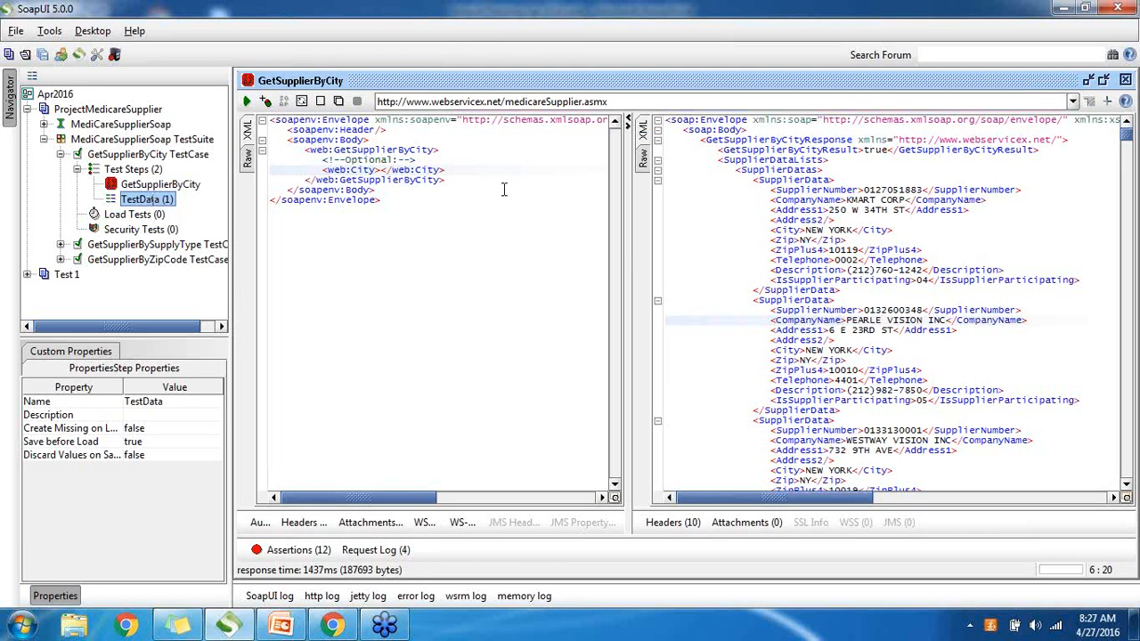
{"action": "right_click", "coordinate": [155, 205]}
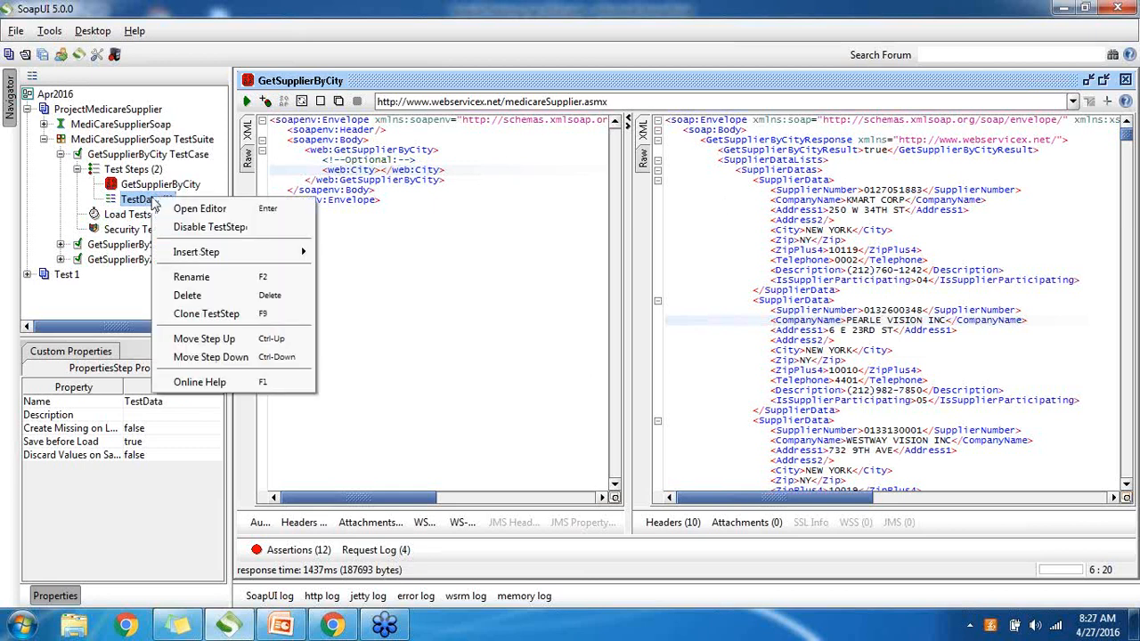
{"action": "left_click", "coordinate": [137, 201]}
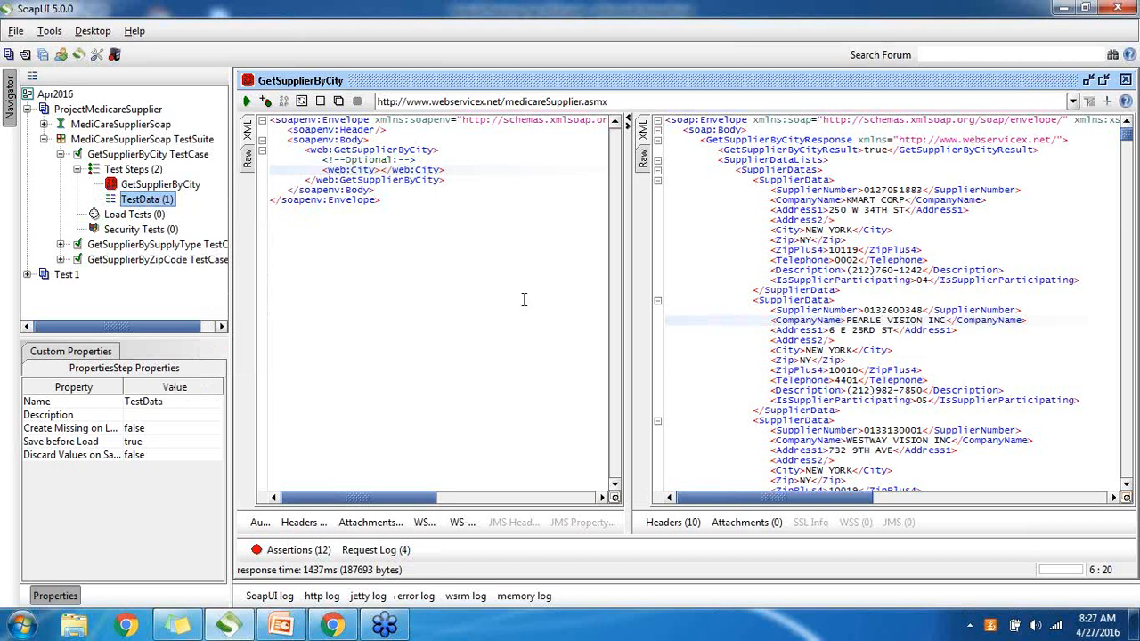
Step: Insert a reference to the TestData step's tdcity property into the GetSupplierByCity request's empty web:City element
{"action": "left_click", "coordinate": [151, 184]}
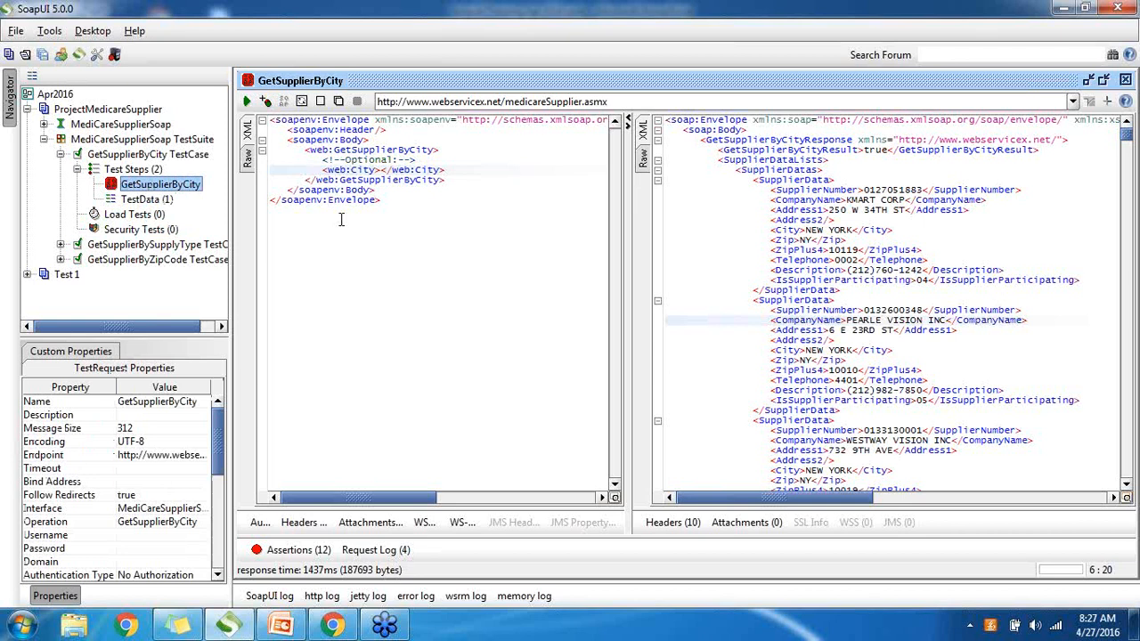
{"action": "left_click", "coordinate": [381, 169]}
{"action": "right_click", "coordinate": [382, 169]}
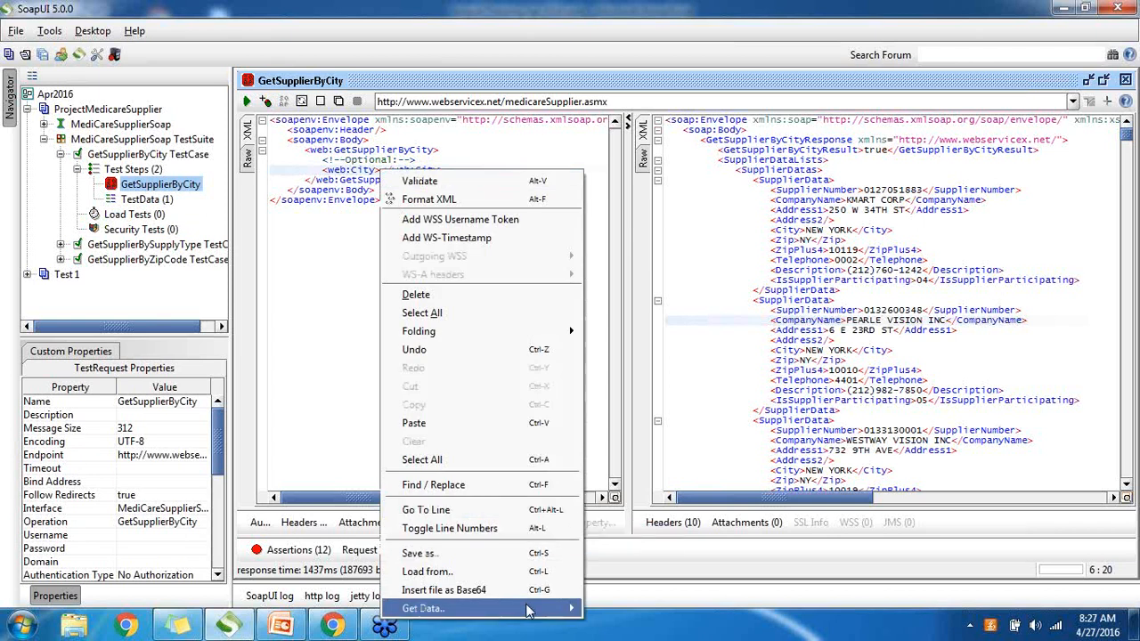
{"action": "mouse_move", "coordinate": [530, 613]}
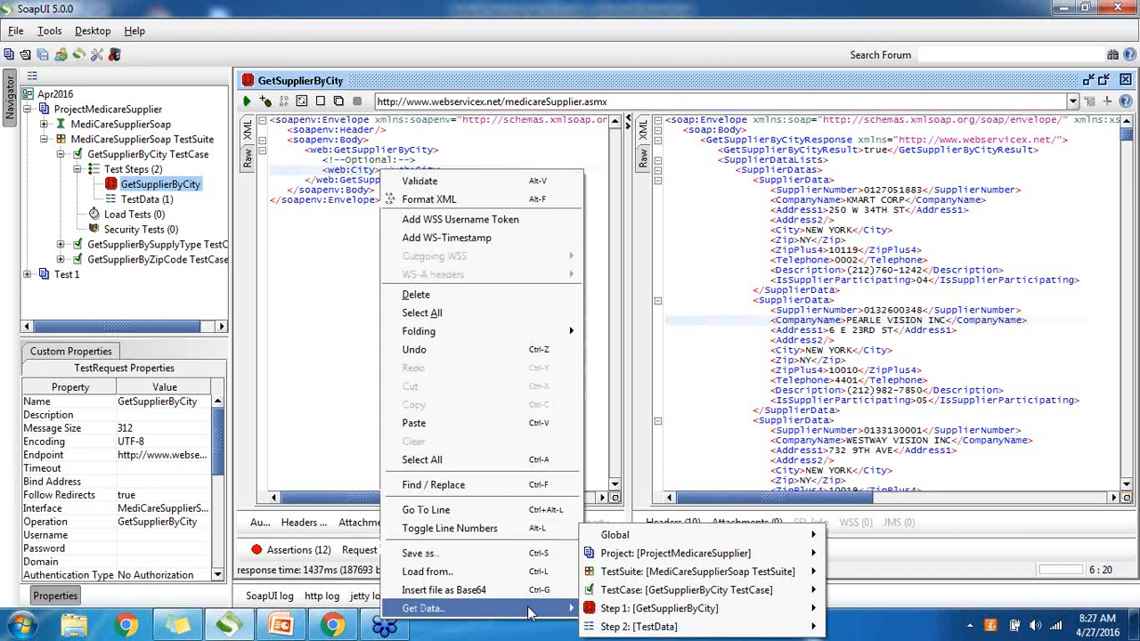
{"action": "mouse_move", "coordinate": [639, 628]}
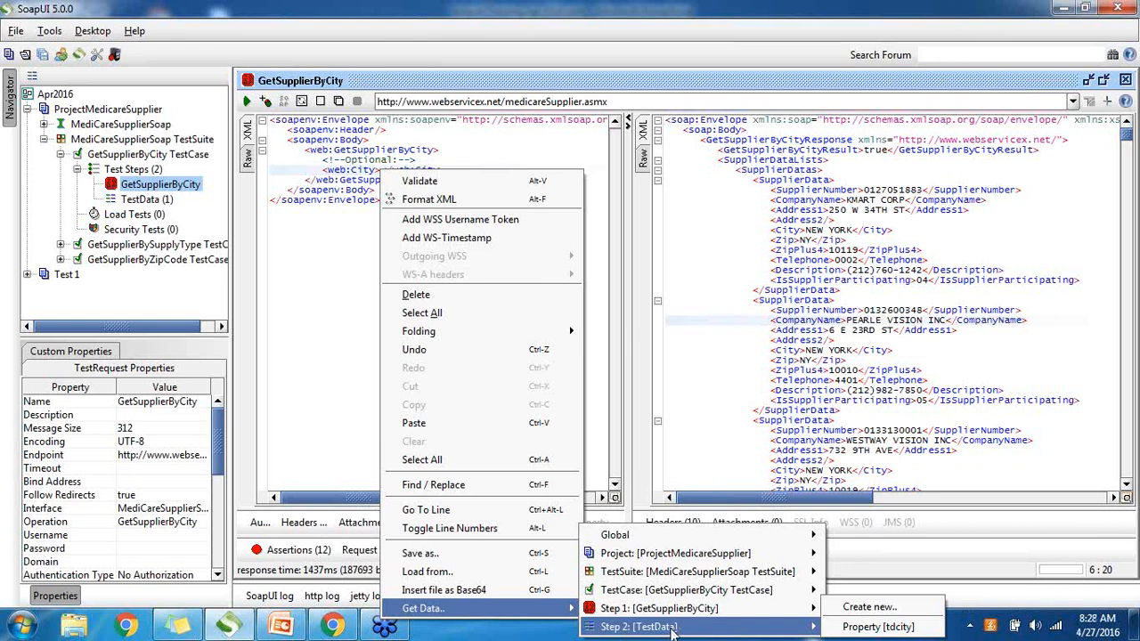
{"action": "left_click", "coordinate": [905, 630]}
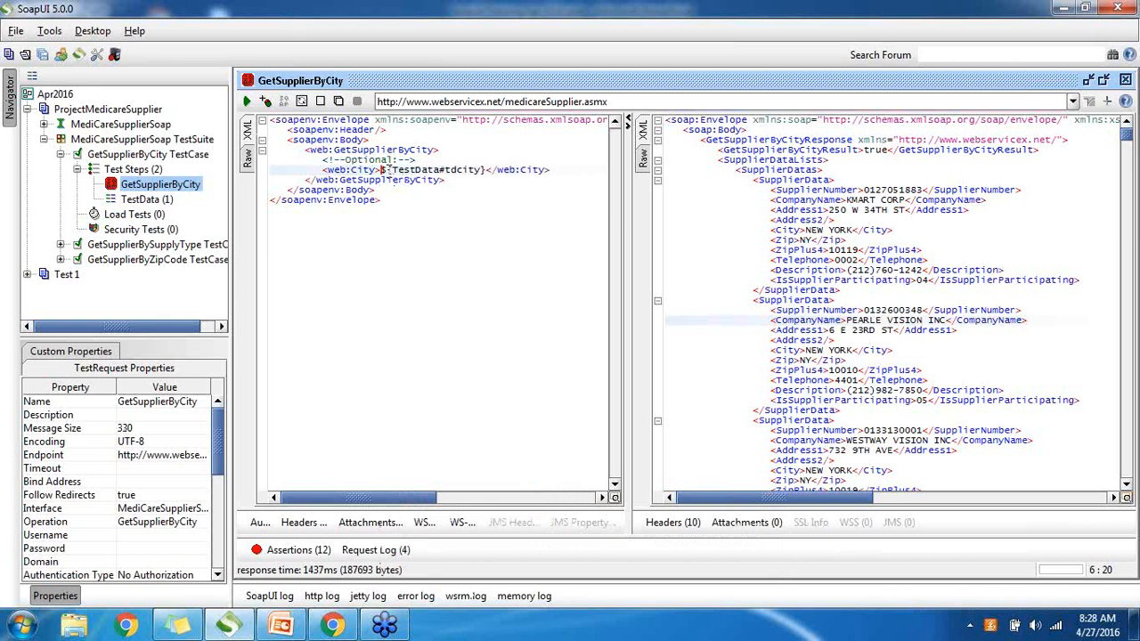
Step: Examine the ${TestData#tdcity} expression in web:City, highlighting its step name and the complete reference
{"action": "left_click", "coordinate": [487, 169]}
{"action": "left_click_drag", "start_coordinate": [488, 170], "coordinate": [383, 170]}
{"action": "left_click", "coordinate": [382, 170]}
{"action": "left_click", "coordinate": [395, 170]}
{"action": "left_click", "coordinate": [405, 169]}
{"action": "key", "text": "Left"}
{"action": "key", "text": "Left"}
{"action": "left_click_drag", "start_coordinate": [389, 169], "coordinate": [440, 169]}
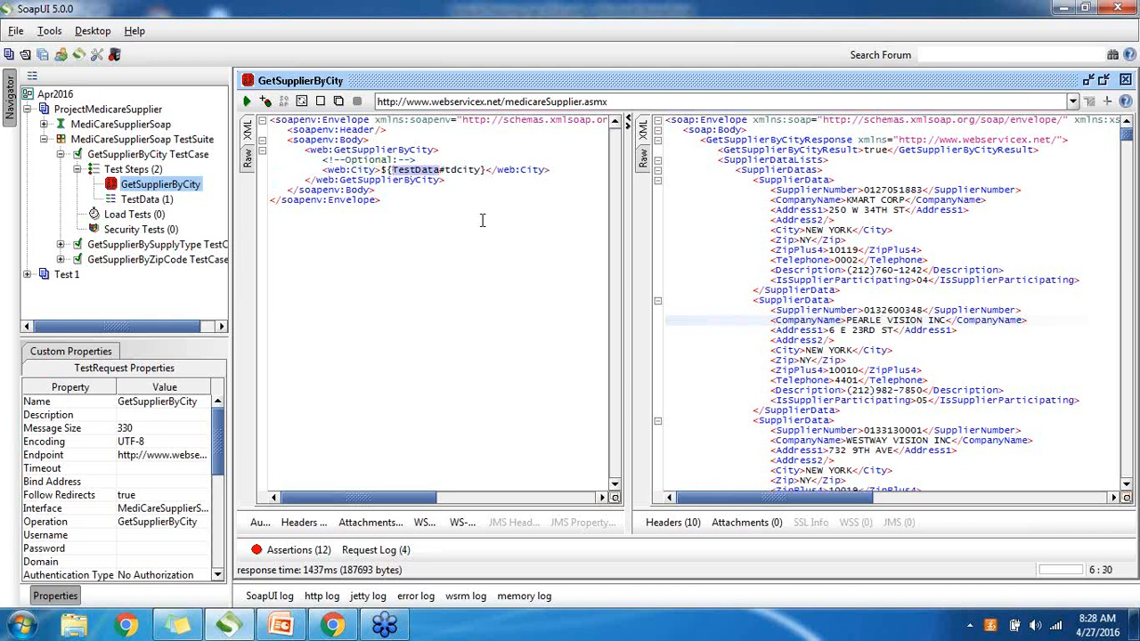
{"action": "left_click", "coordinate": [482, 220]}
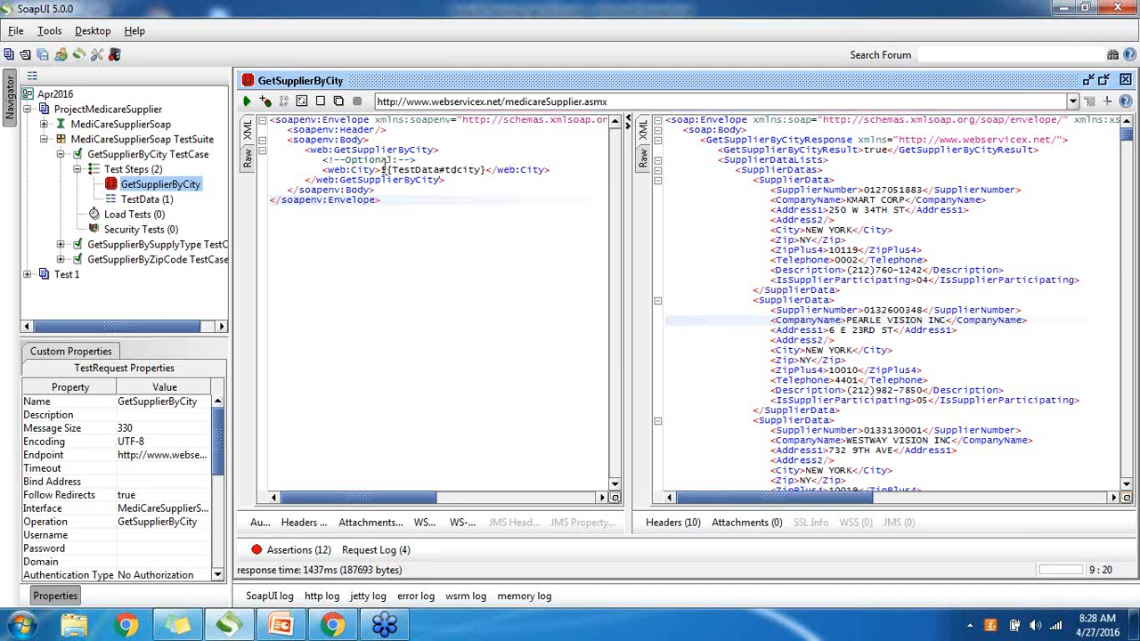
{"action": "left_click", "coordinate": [471, 169]}
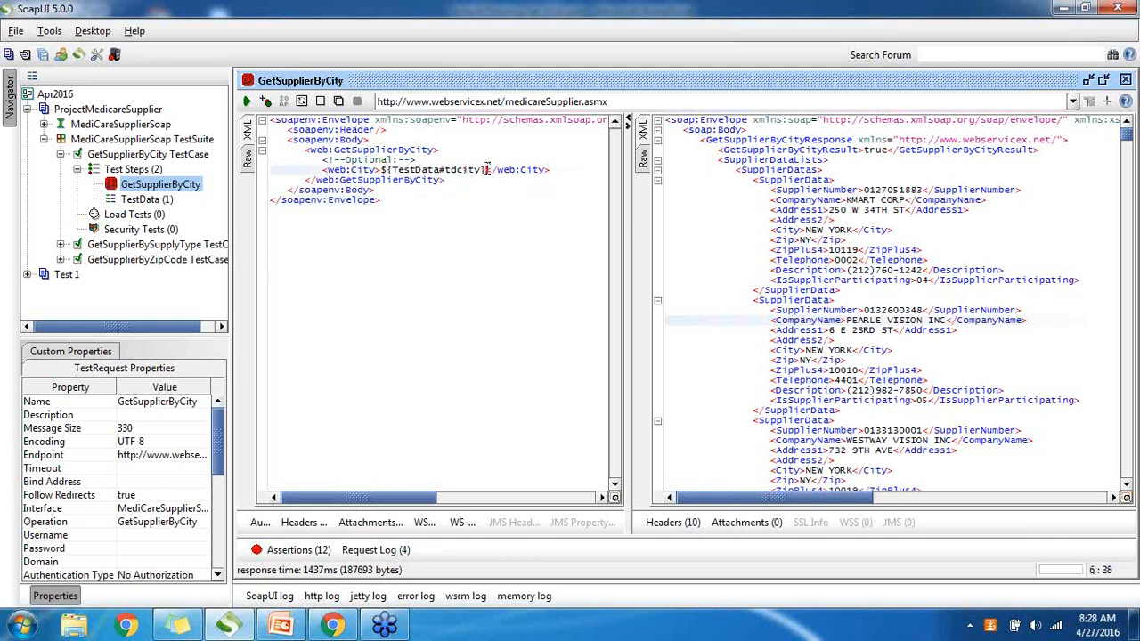
{"action": "left_click_drag", "start_coordinate": [486, 169], "coordinate": [383, 170]}
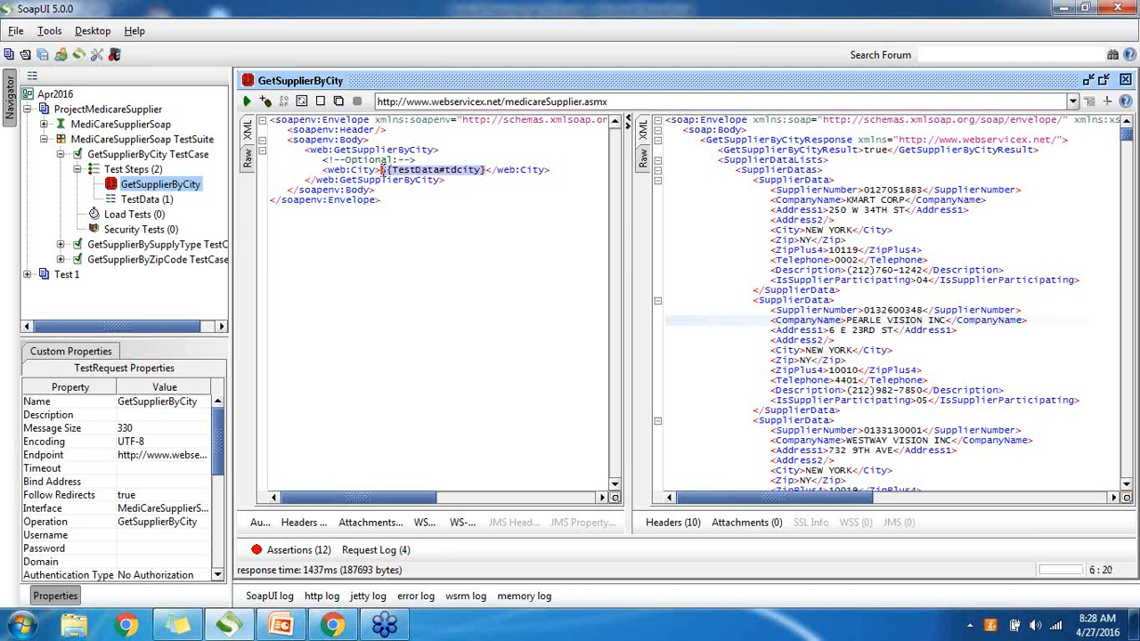
Step: Run the GetSupplierByCity request using the TestData step's tdcity property as the city
{"action": "left_click", "coordinate": [162, 204]}
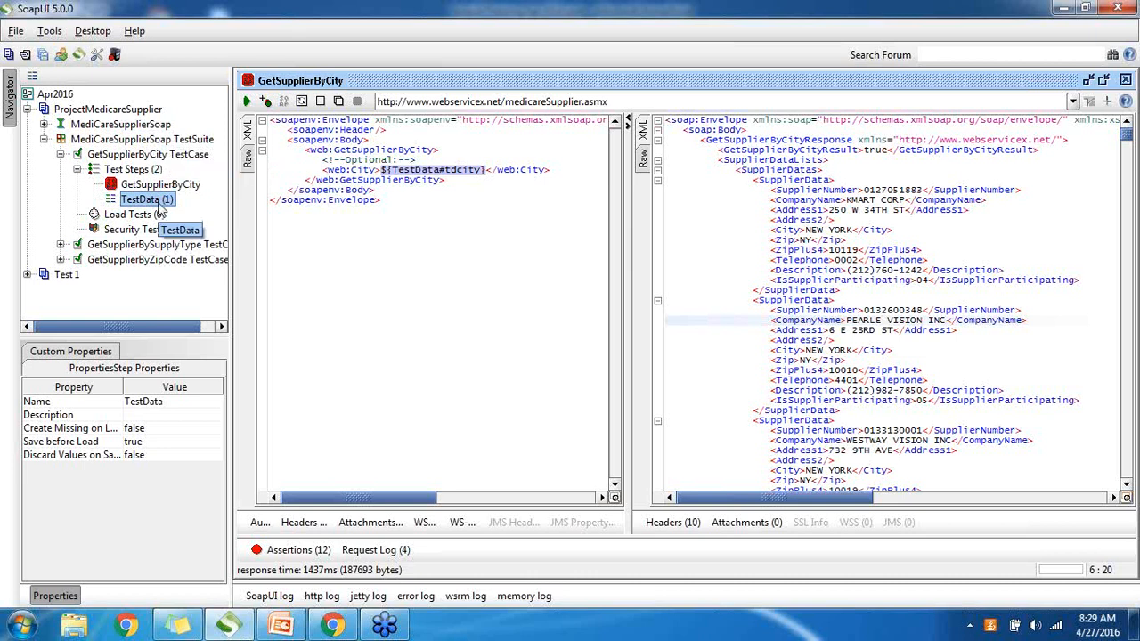
{"action": "left_click", "coordinate": [248, 102]}
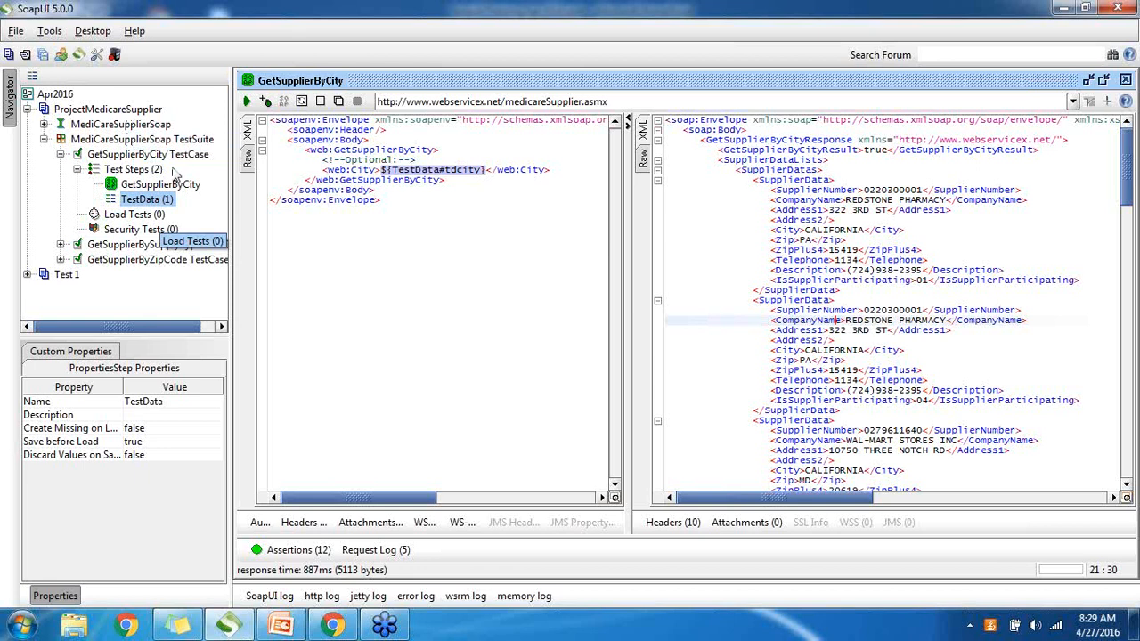
Step: Examine the options for loading the MediCareSupplierSoap TestSuite's custom properties from a file
{"action": "left_click", "coordinate": [161, 141]}
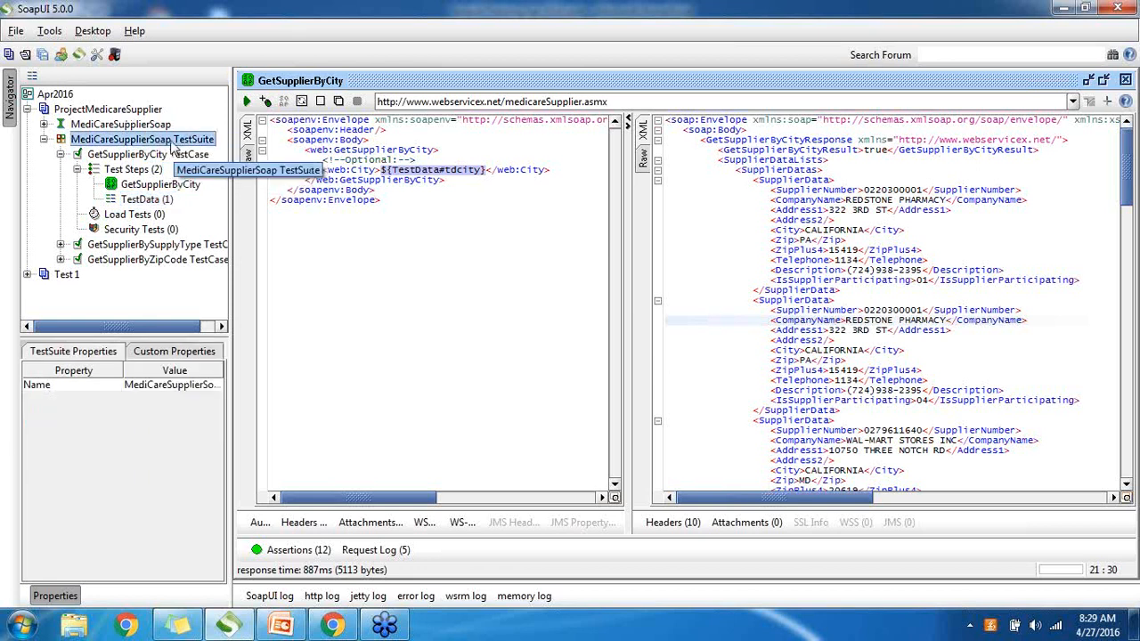
{"action": "left_click", "coordinate": [177, 357]}
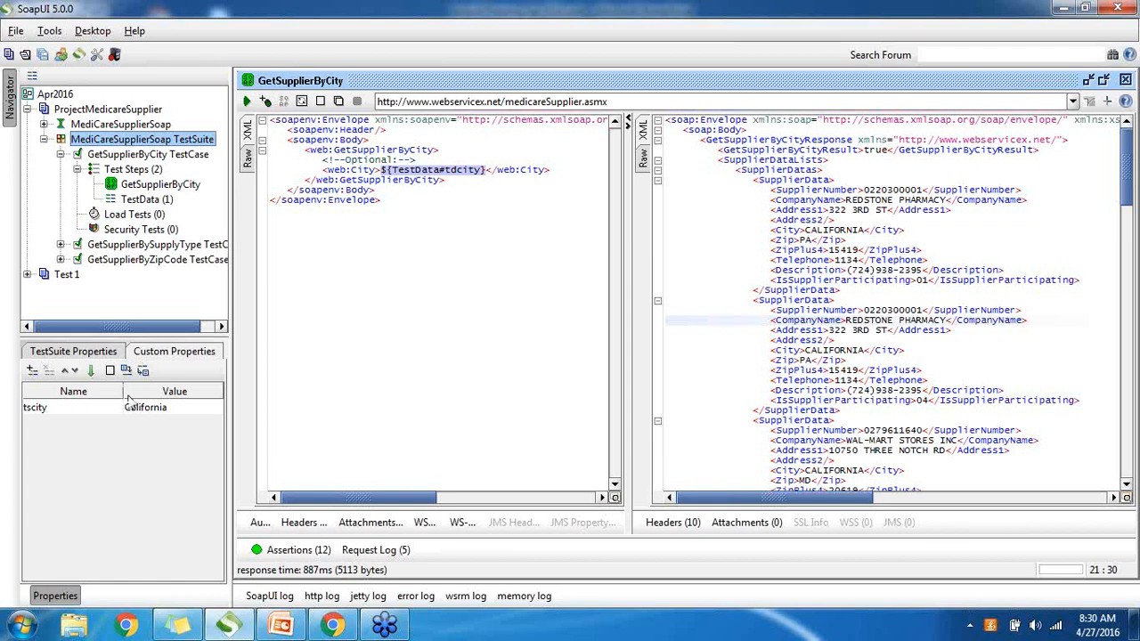
{"action": "left_click", "coordinate": [126, 371]}
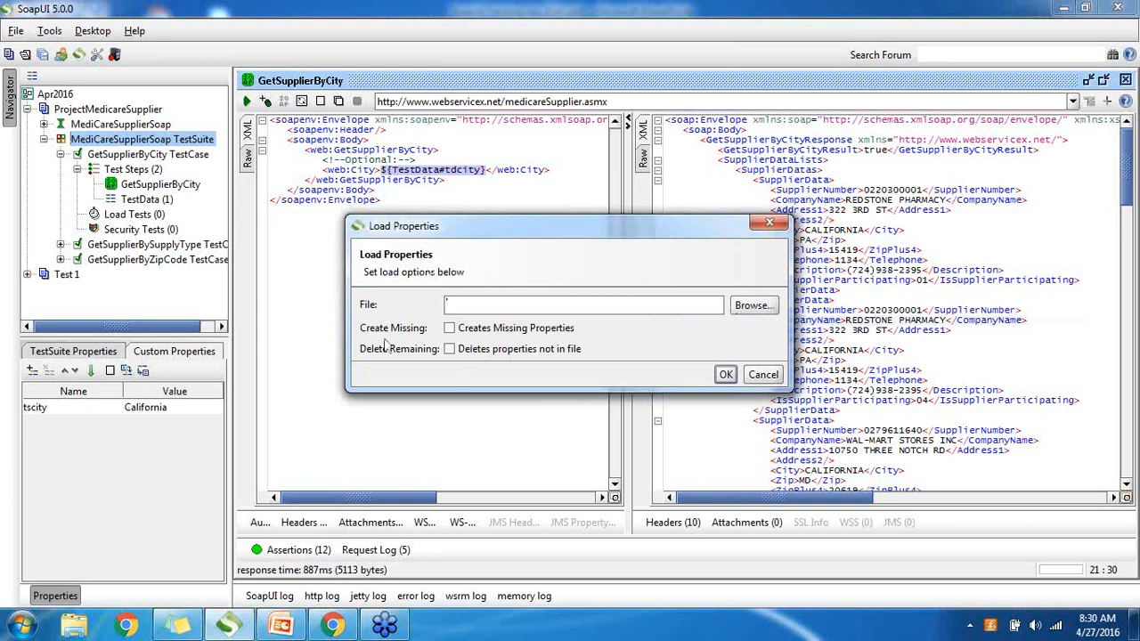
{"action": "left_click", "coordinate": [763, 375]}
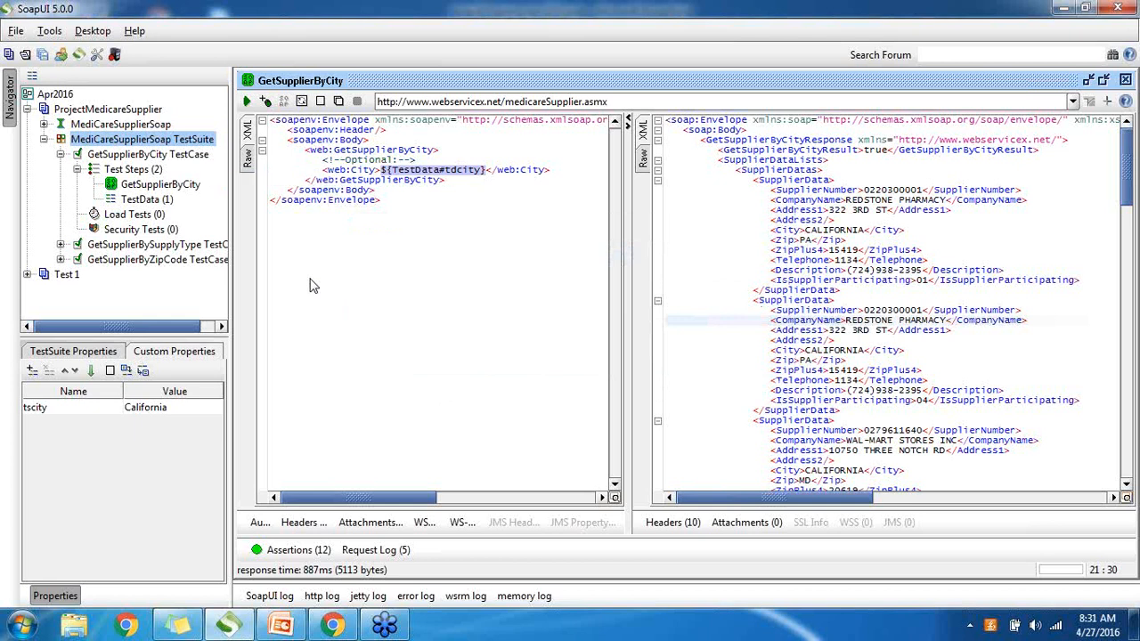
{"action": "key", "text": "super+r"}
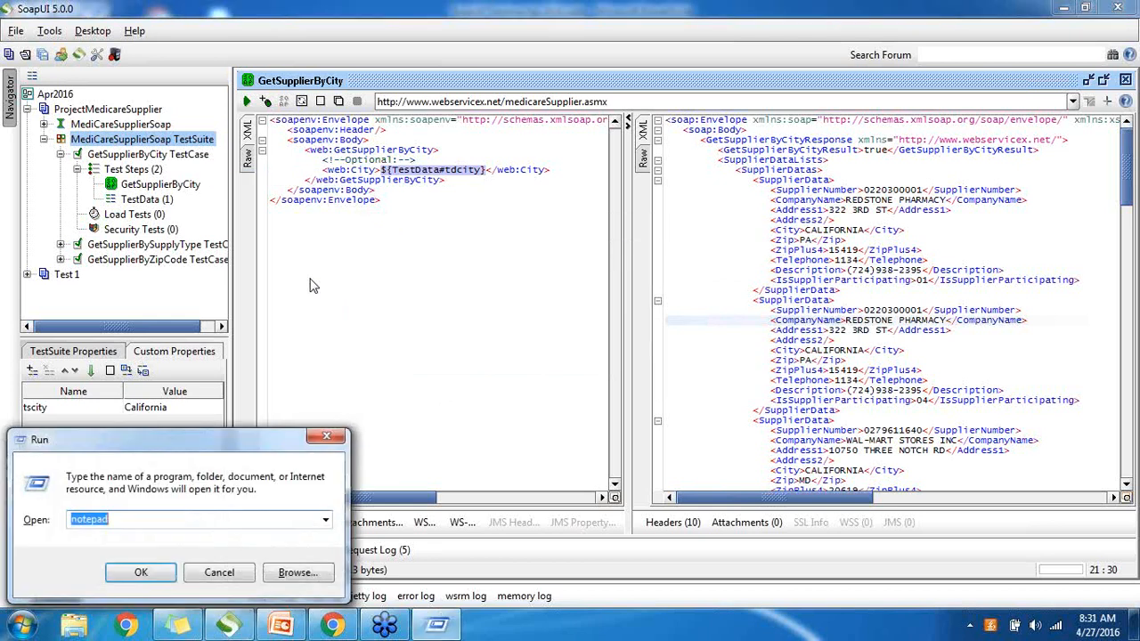
{"action": "left_click", "coordinate": [328, 436]}
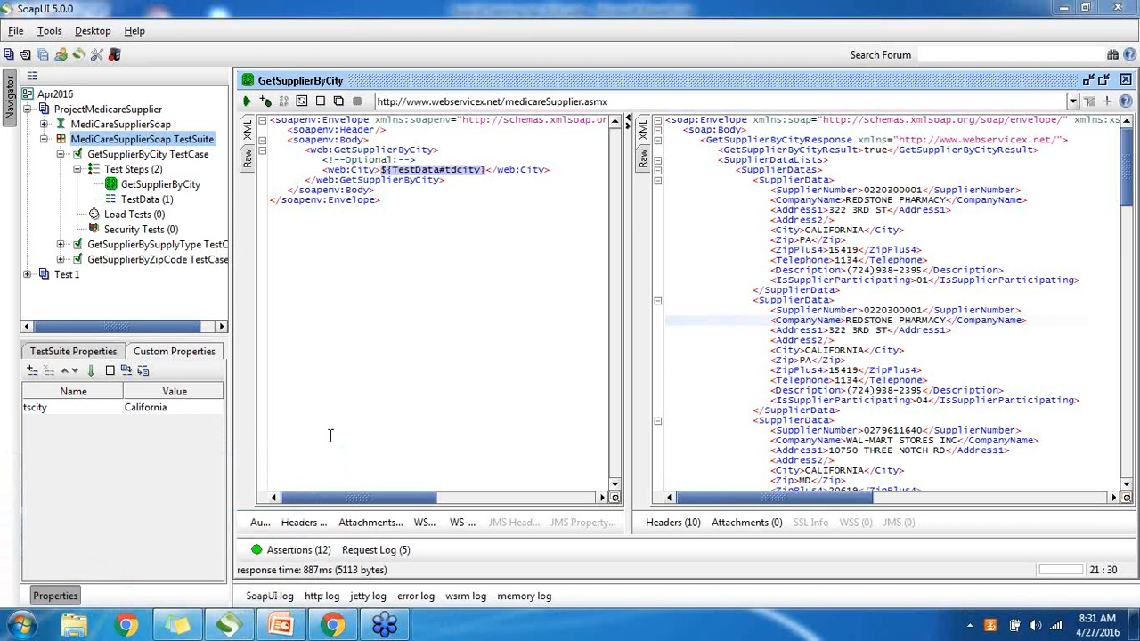
{"action": "key", "text": "super+r"}
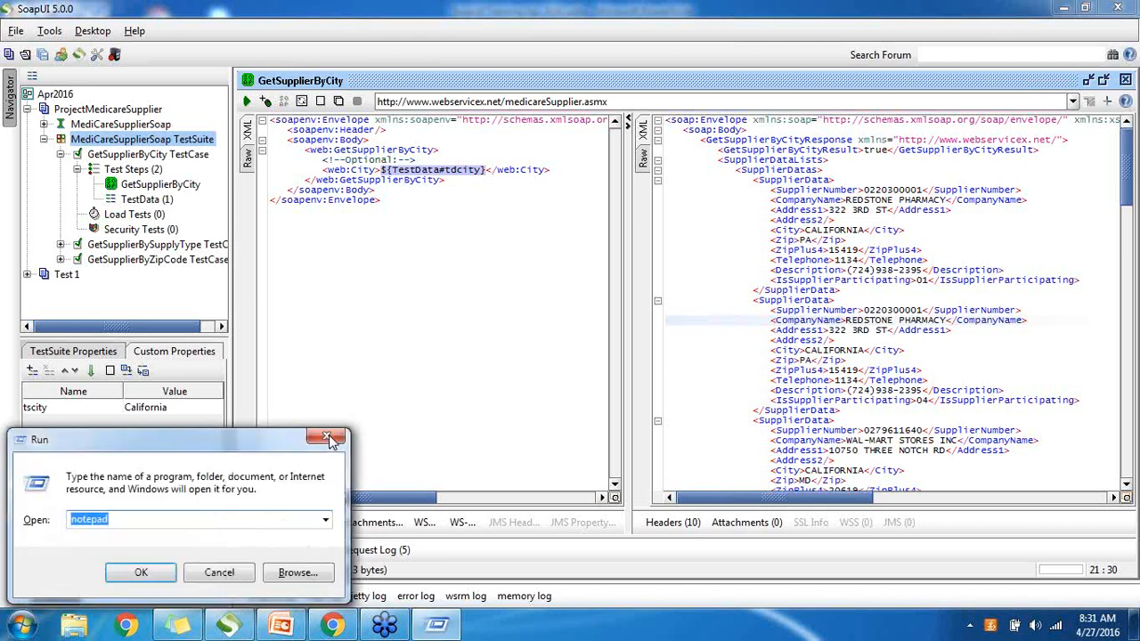
{"action": "left_click", "coordinate": [326, 437]}
Step: Switch to Windows Explorer and open the folder D:\ITeLearn\Live Trainings\SoapUI Batch Apr 18 2016
{"action": "left_click", "coordinate": [22, 625]}
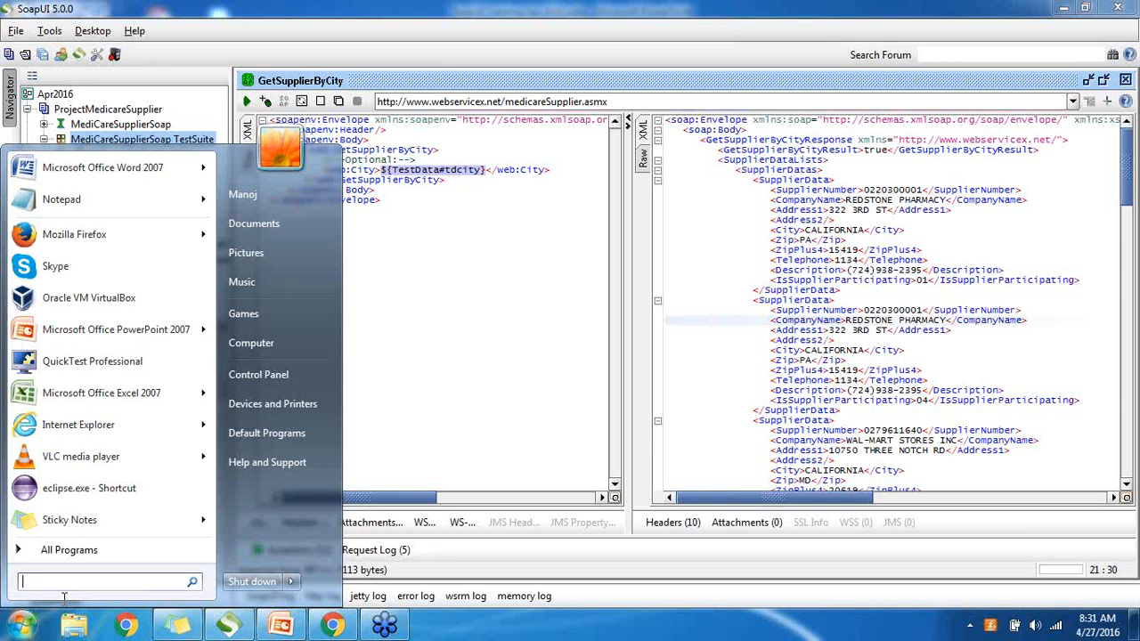
{"action": "type", "text": "d:\\"}
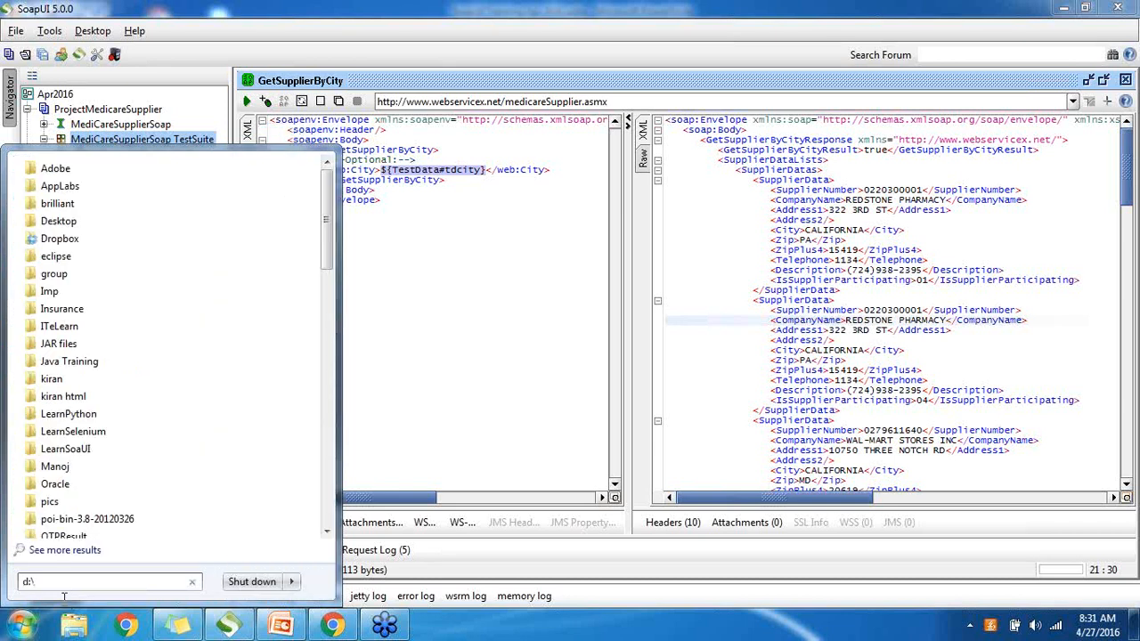
{"action": "type", "text": "it"}
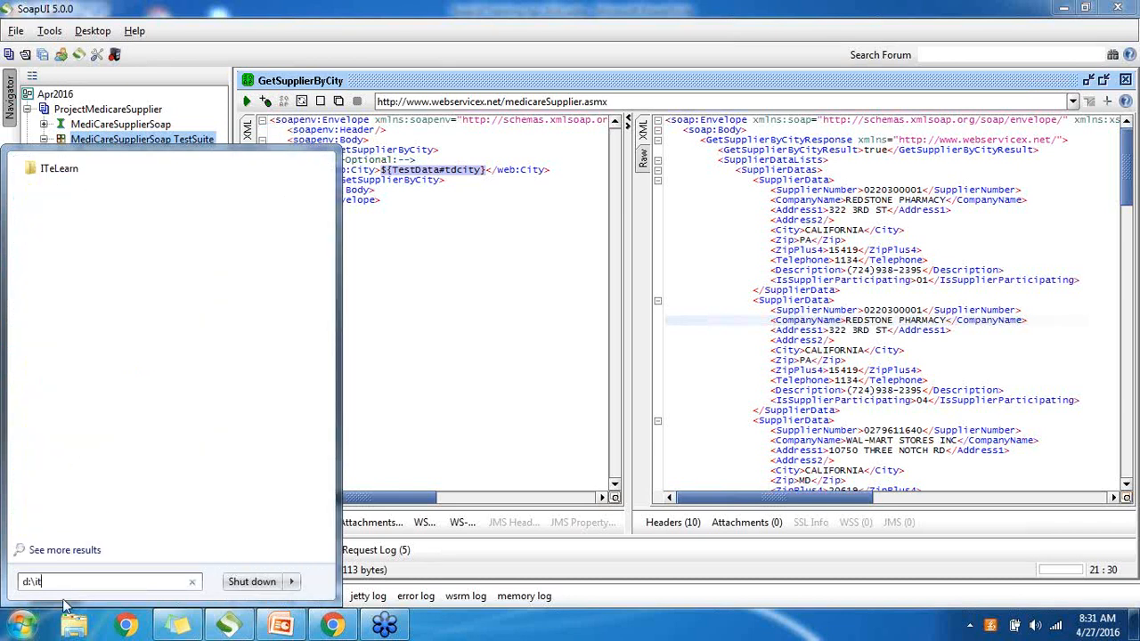
{"action": "left_click", "coordinate": [65, 178]}
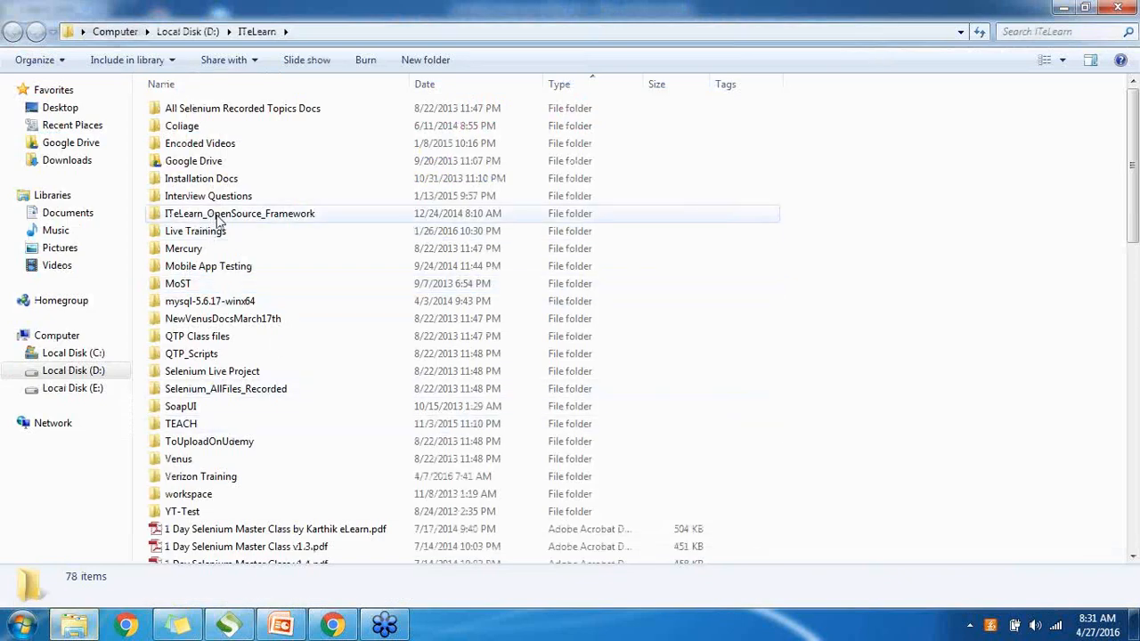
{"action": "left_click", "coordinate": [209, 237]}
{"action": "double_click", "coordinate": [209, 237]}
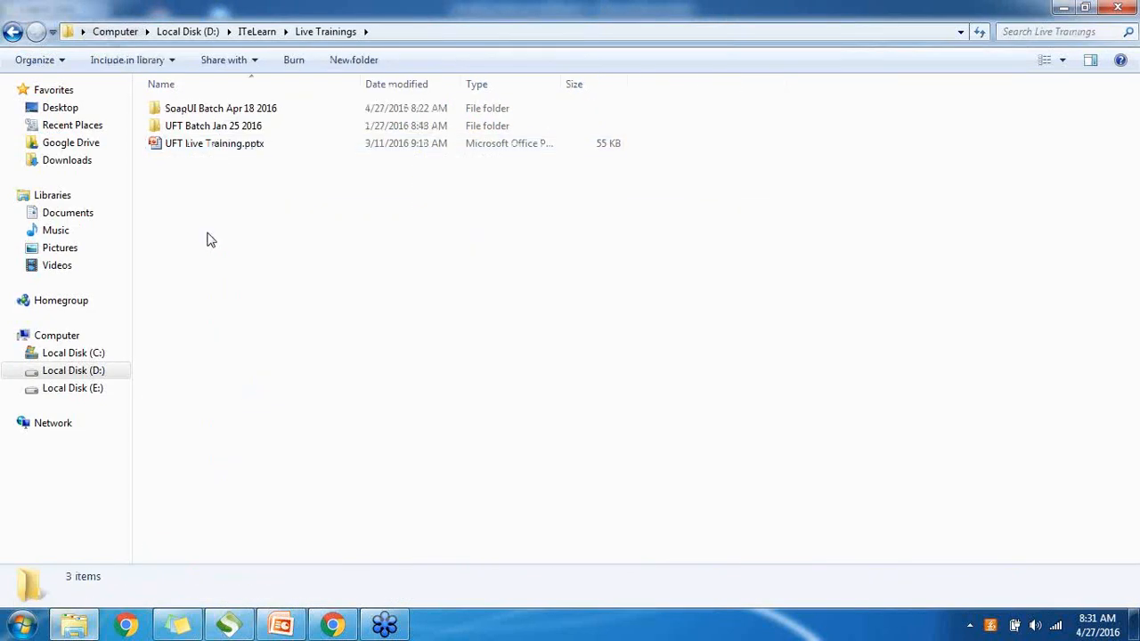
{"action": "double_click", "coordinate": [237, 109]}
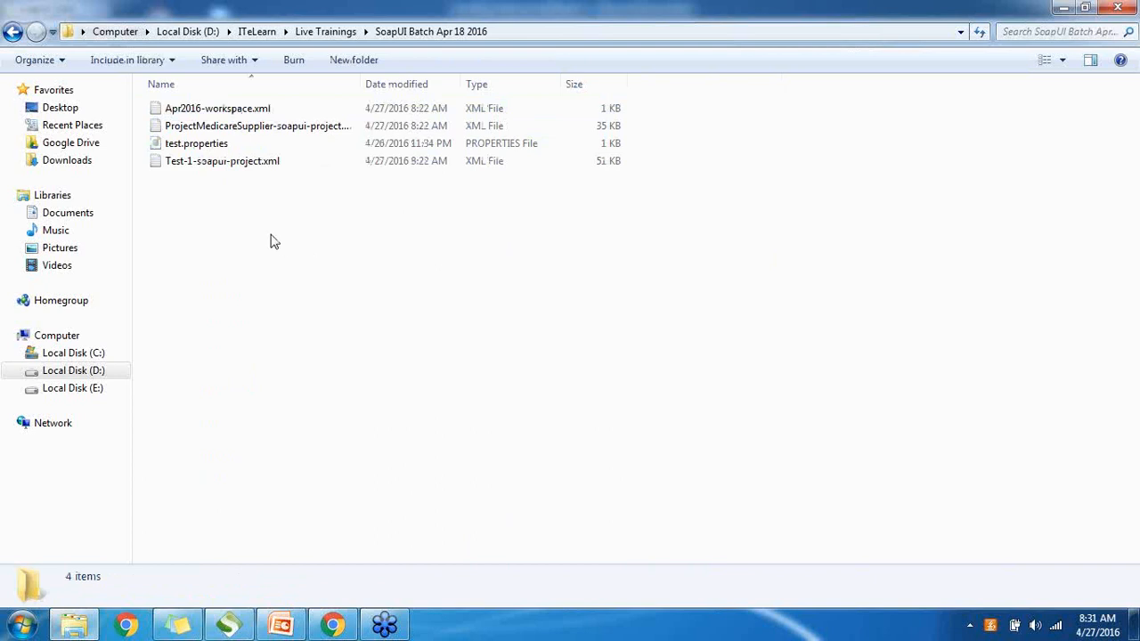
Step: Widen the folder's Name column to fit the full ProjectMedicareSupplier-soapui-project.xml file name
{"action": "left_click", "coordinate": [265, 130]}
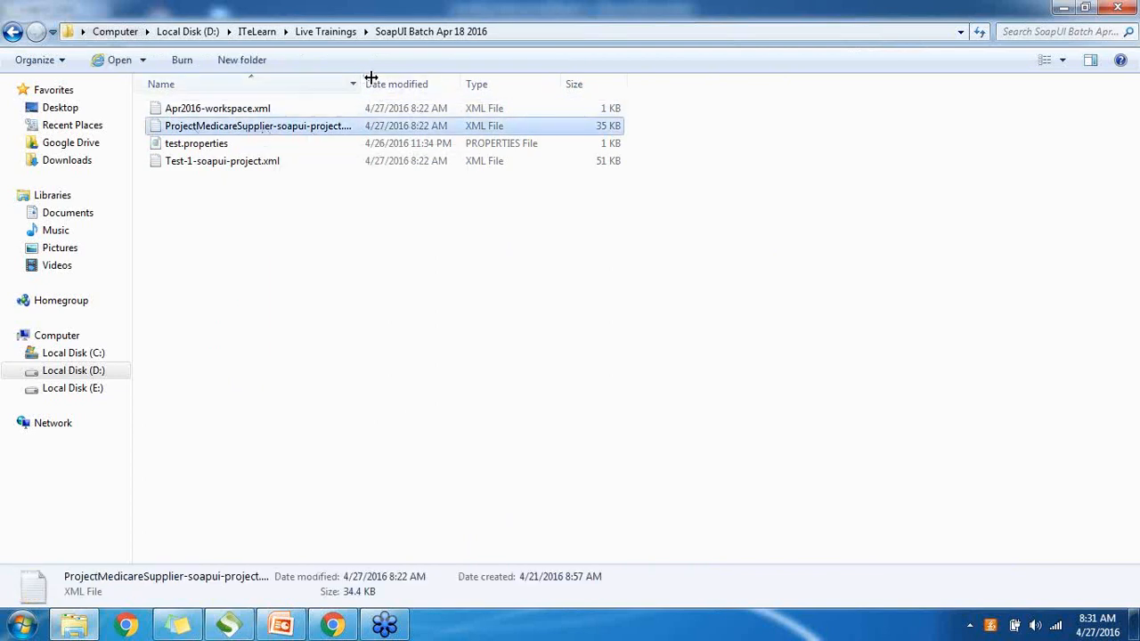
{"action": "left_click_drag", "start_coordinate": [363, 84], "coordinate": [448, 87]}
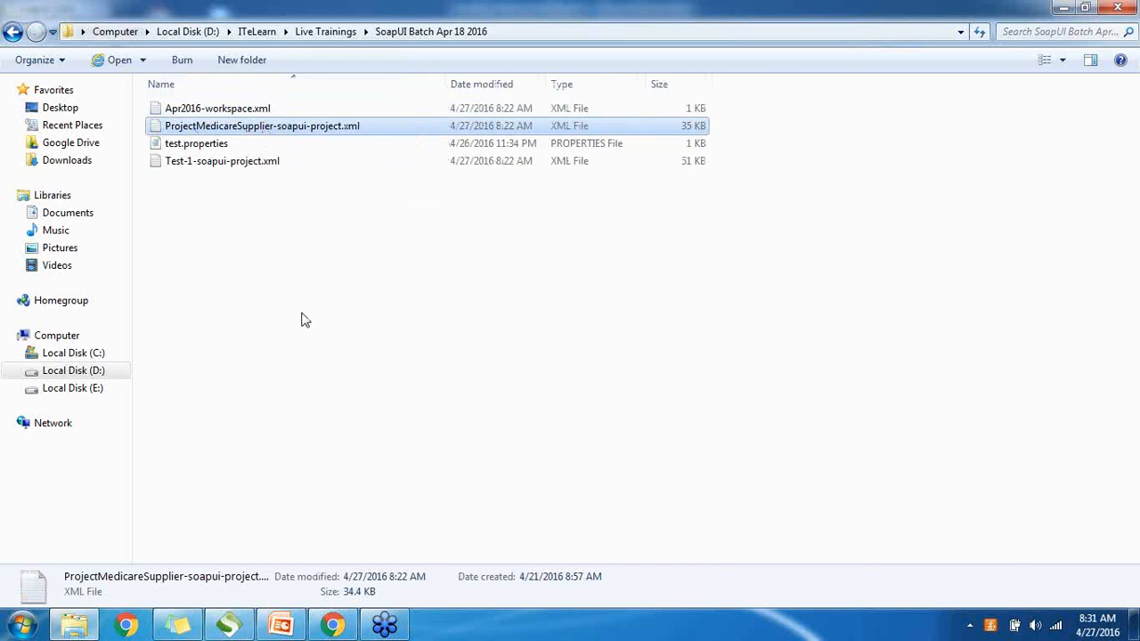
{"action": "left_click", "coordinate": [247, 224]}
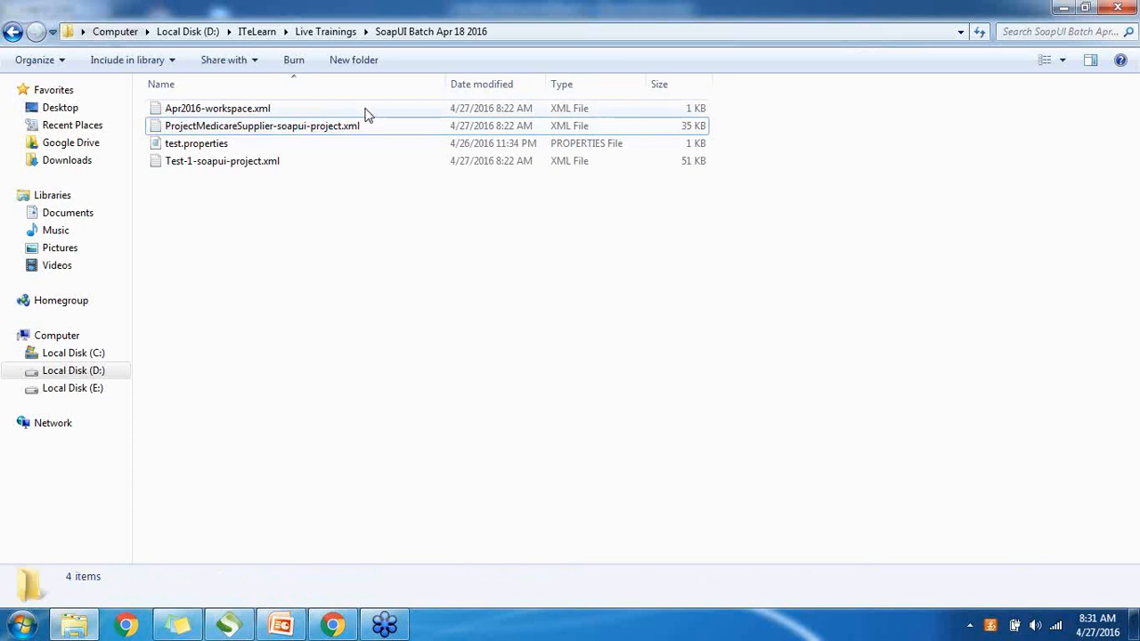
Step: Create a text document in the folder and name it MedicareSupplier.properties, replacing the .txt extension
{"action": "right_click", "coordinate": [242, 230]}
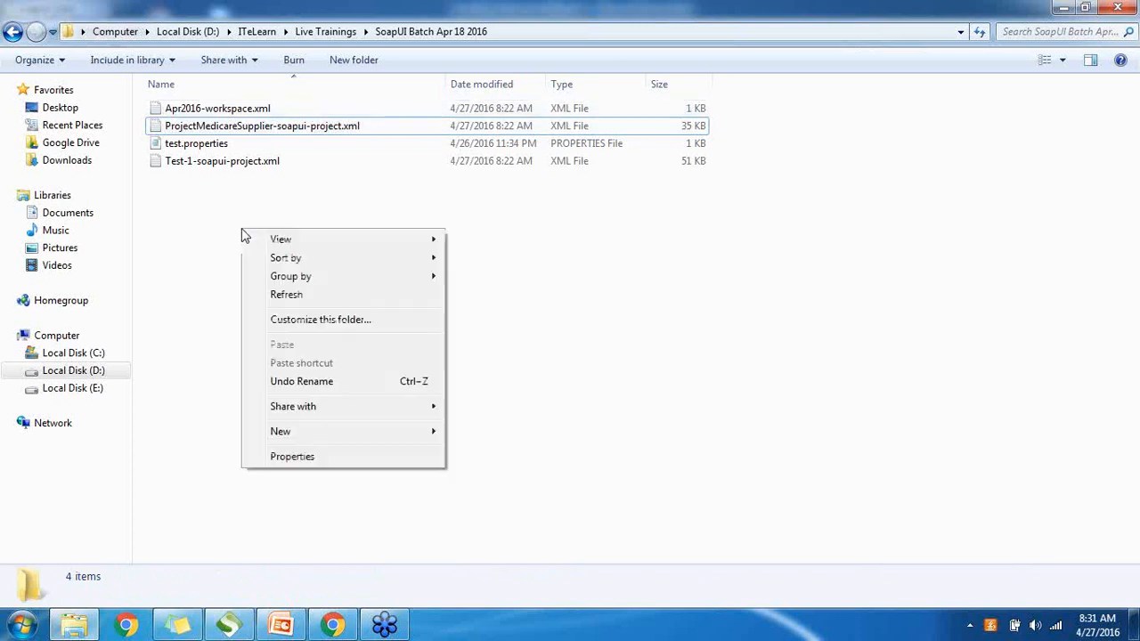
{"action": "mouse_move", "coordinate": [368, 436]}
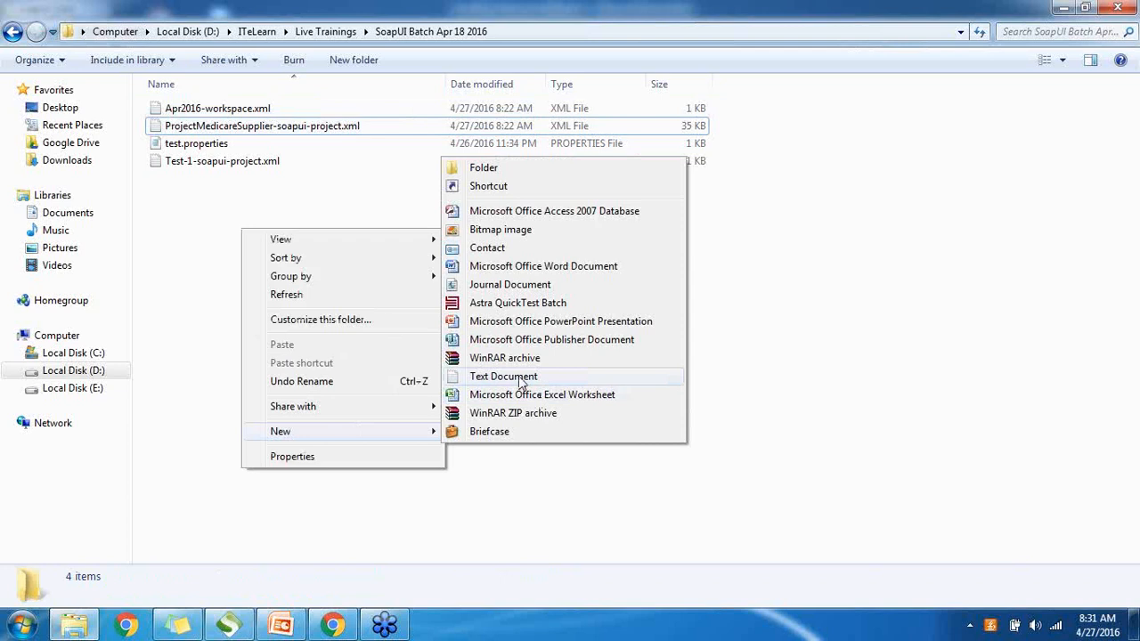
{"action": "left_click", "coordinate": [521, 381]}
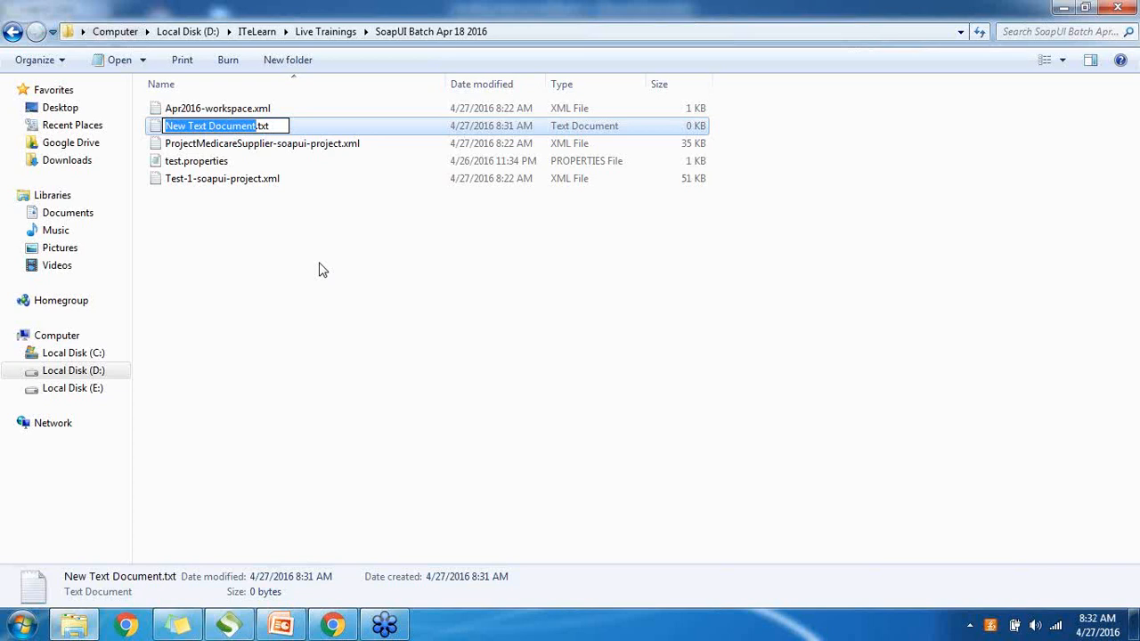
{"action": "type", "text": "Medica"}
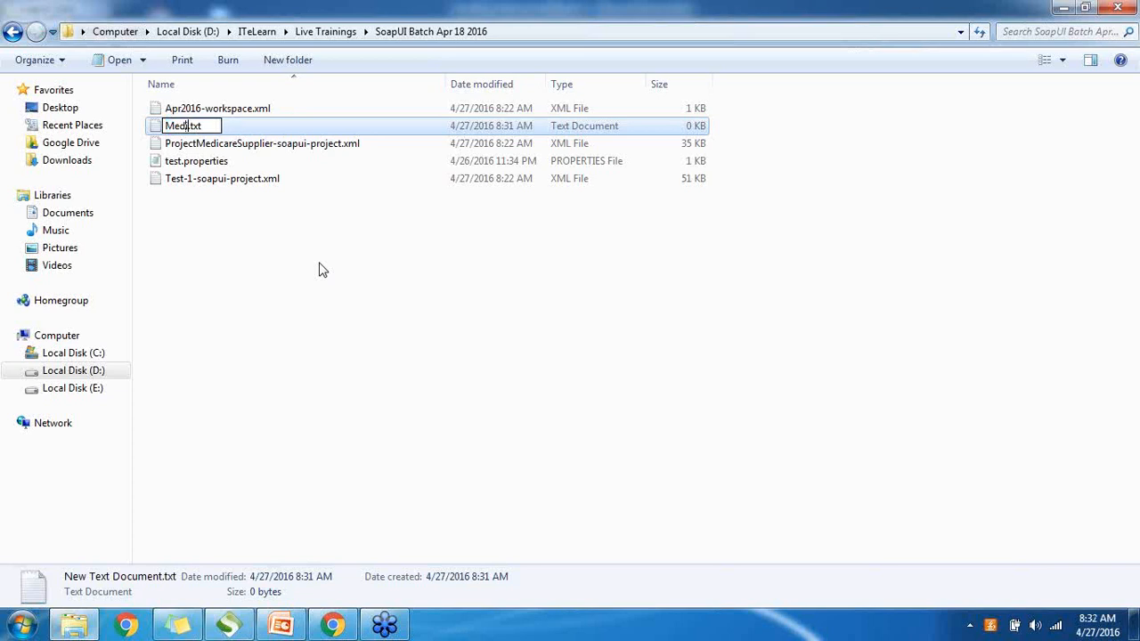
{"action": "type", "text": "reSupplier"}
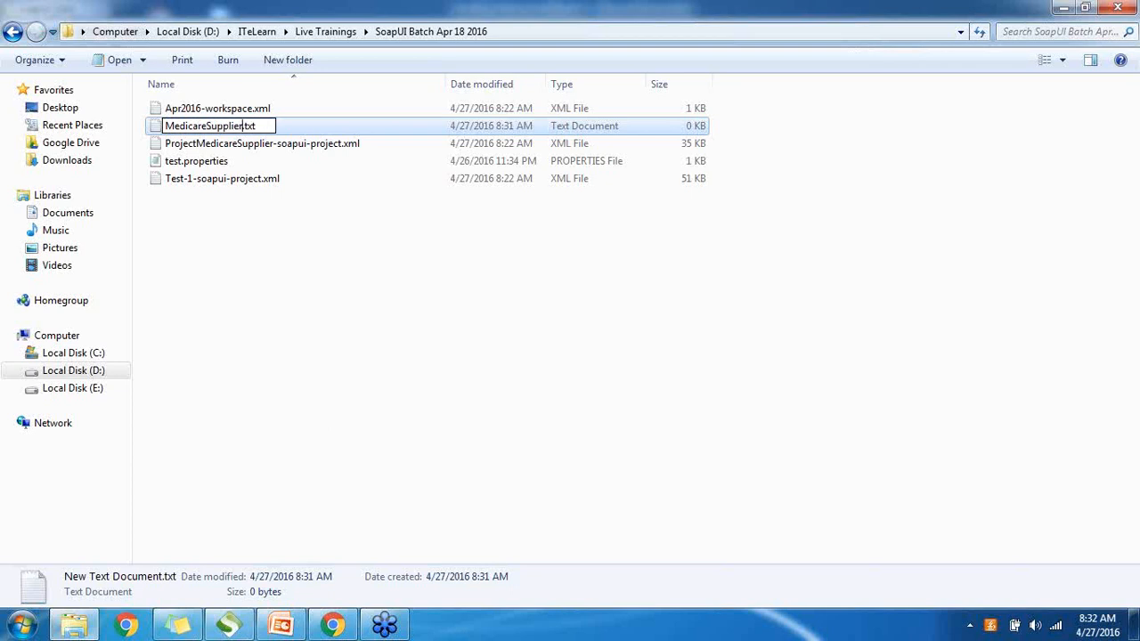
{"action": "key", "text": "Delete"}
{"action": "key", "text": "Delete"}
{"action": "key", "text": "Delete"}
{"action": "key", "text": "Delete"}
{"action": "type", "text": ".properties"}
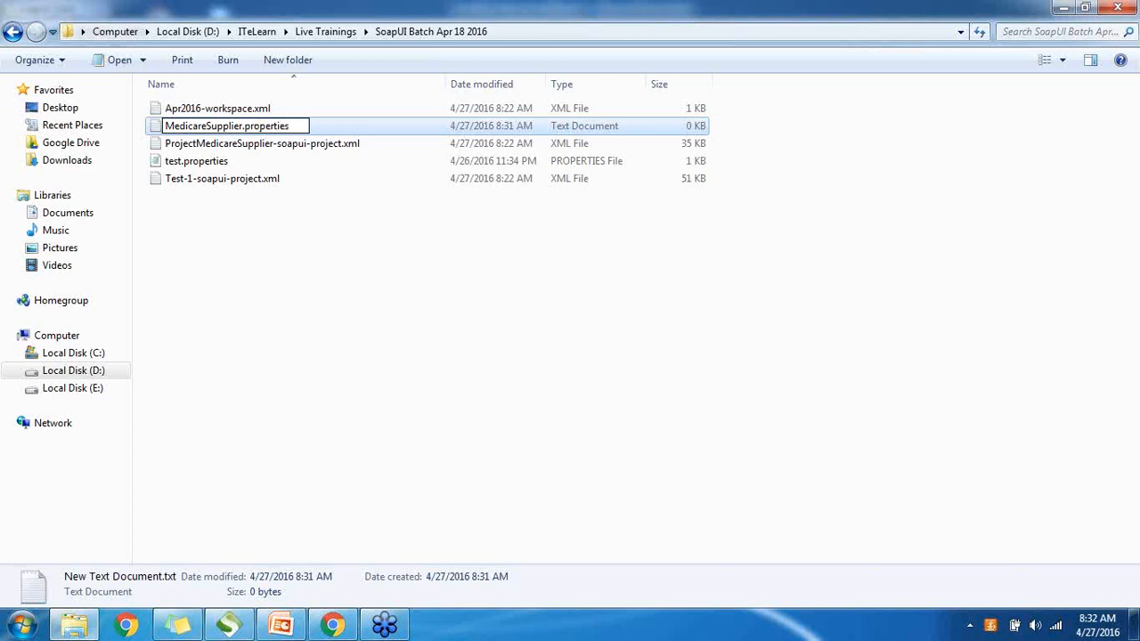
{"action": "key", "text": "Return"}
{"action": "key", "text": "Return"}
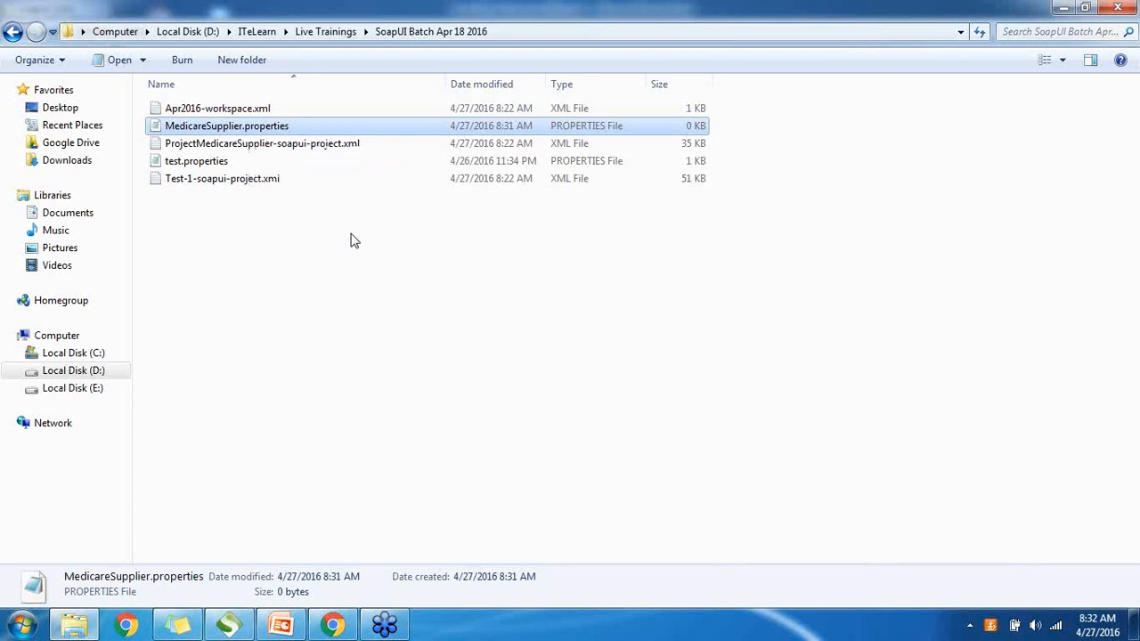
Step: Open MedicareSupplier.properties in Notepad and enter the line city=California
{"action": "double_click", "coordinate": [249, 132]}
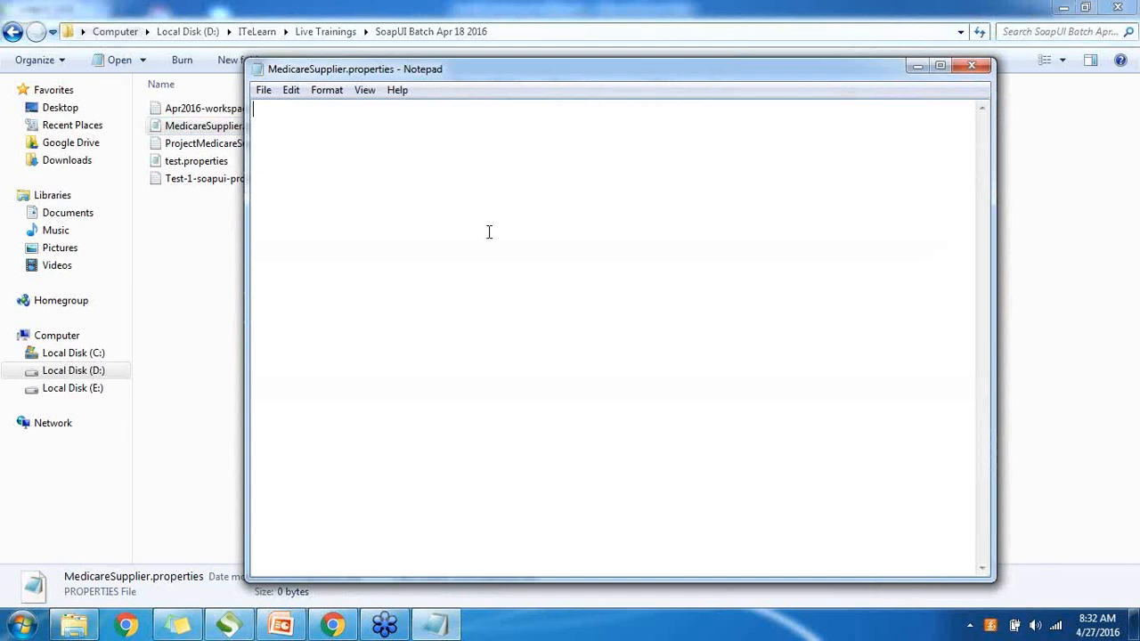
{"action": "type", "text": "city=Californi"}
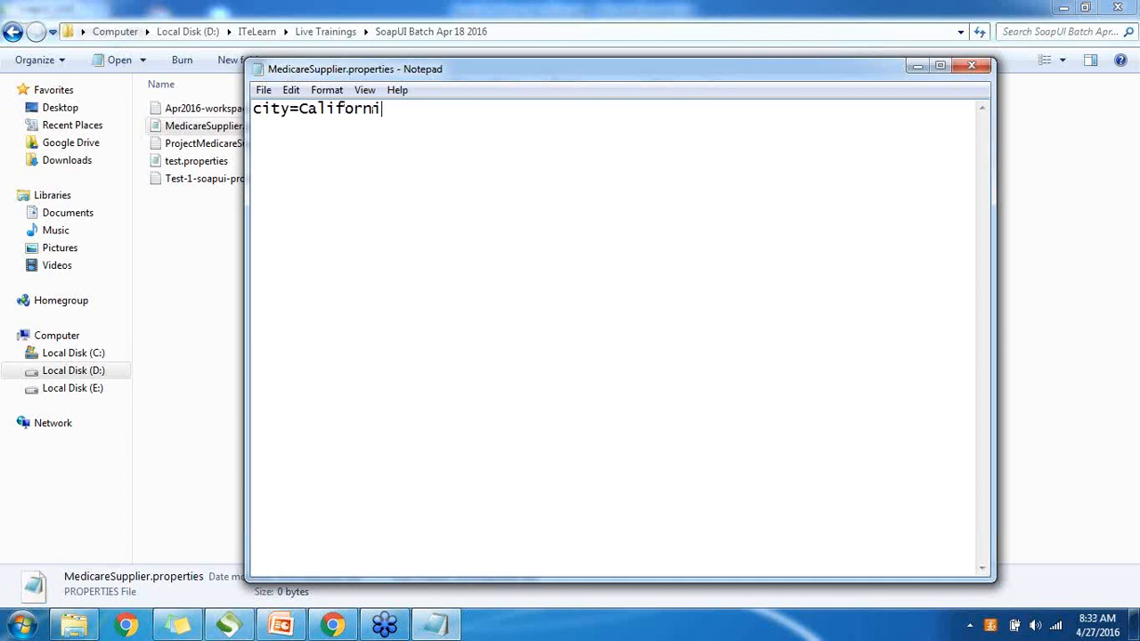
{"action": "type", "text": "a"}
Step: Examine the city=California line, marking the complete entry, the equals sign and the value
{"action": "left_click_drag", "start_coordinate": [254, 109], "coordinate": [397, 109]}
{"action": "left_click", "coordinate": [397, 108]}
{"action": "left_click_drag", "start_coordinate": [290, 108], "coordinate": [400, 108]}
{"action": "left_click", "coordinate": [287, 140]}
{"action": "left_click", "coordinate": [290, 109]}
{"action": "left_click", "coordinate": [305, 122]}
{"action": "left_click", "coordinate": [291, 109]}
{"action": "left_click", "coordinate": [400, 108]}
Step: Close MedicareSupplier.properties with its changes saved and switch back to SoapUI
{"action": "left_click", "coordinate": [980, 67]}
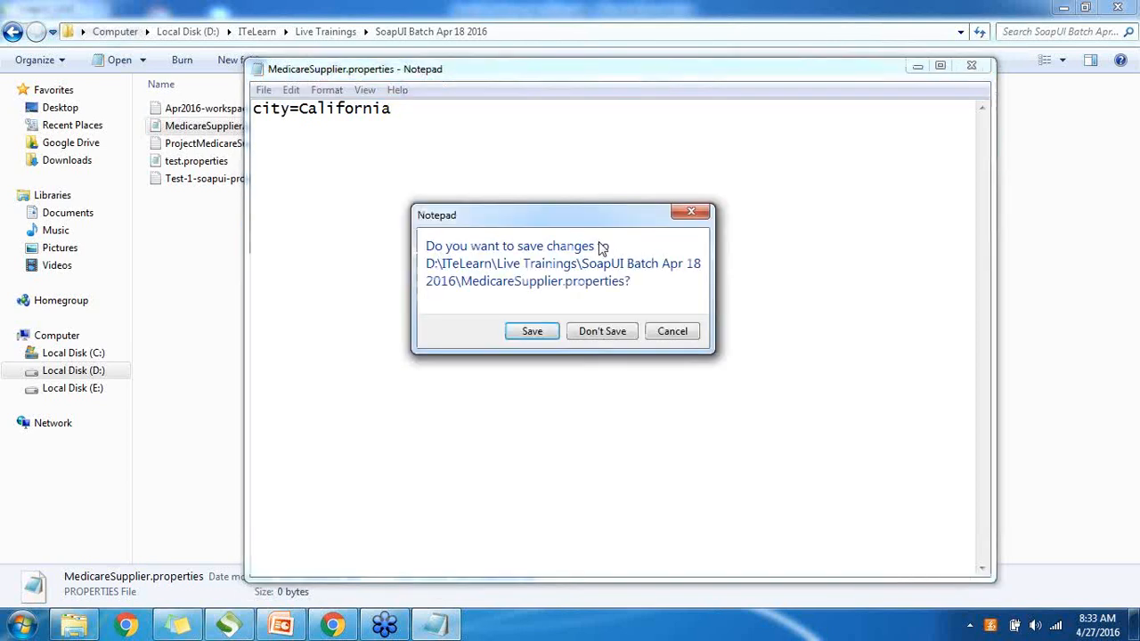
{"action": "left_click", "coordinate": [532, 332]}
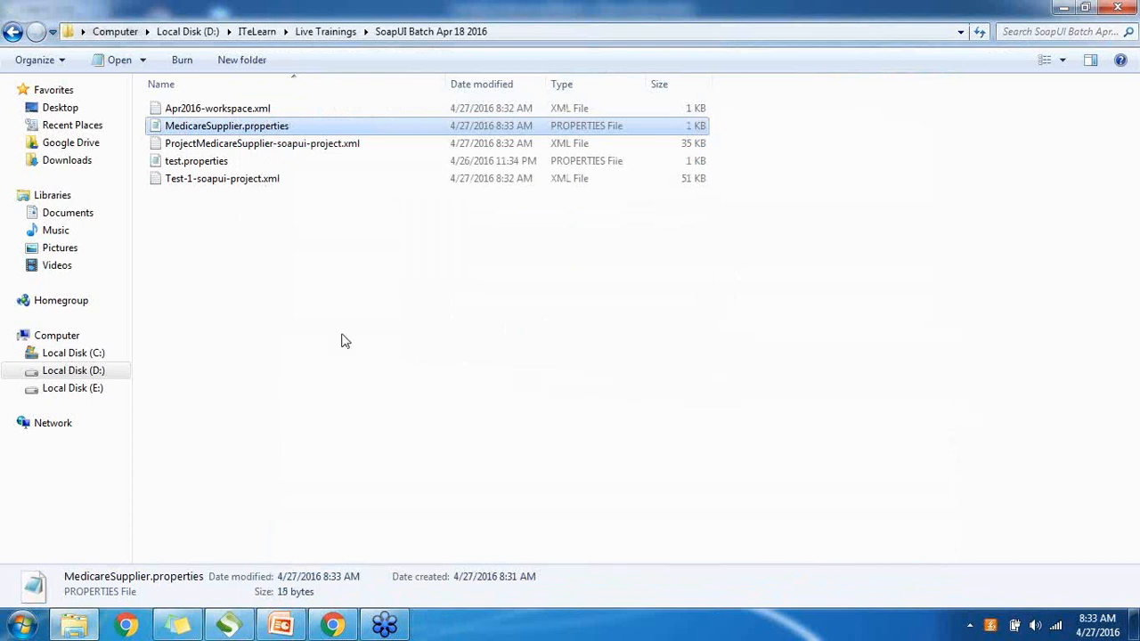
{"action": "left_click", "coordinate": [229, 625]}
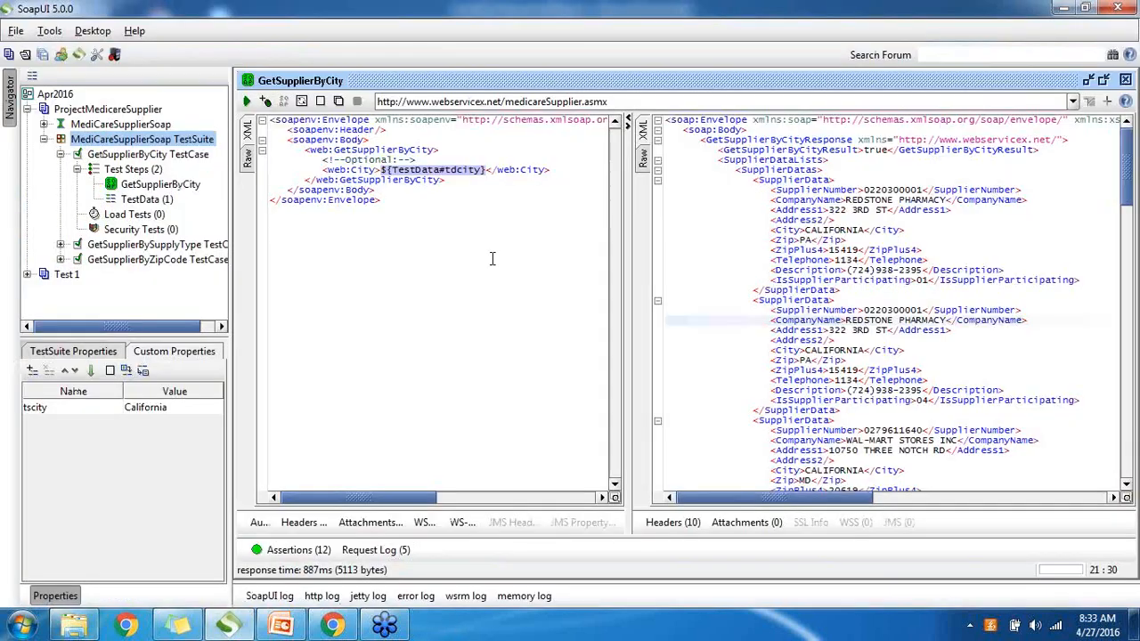
Step: Remove the tscity property from the MediCareSupplierSoap TestSuite's custom properties
{"action": "left_click", "coordinate": [487, 170]}
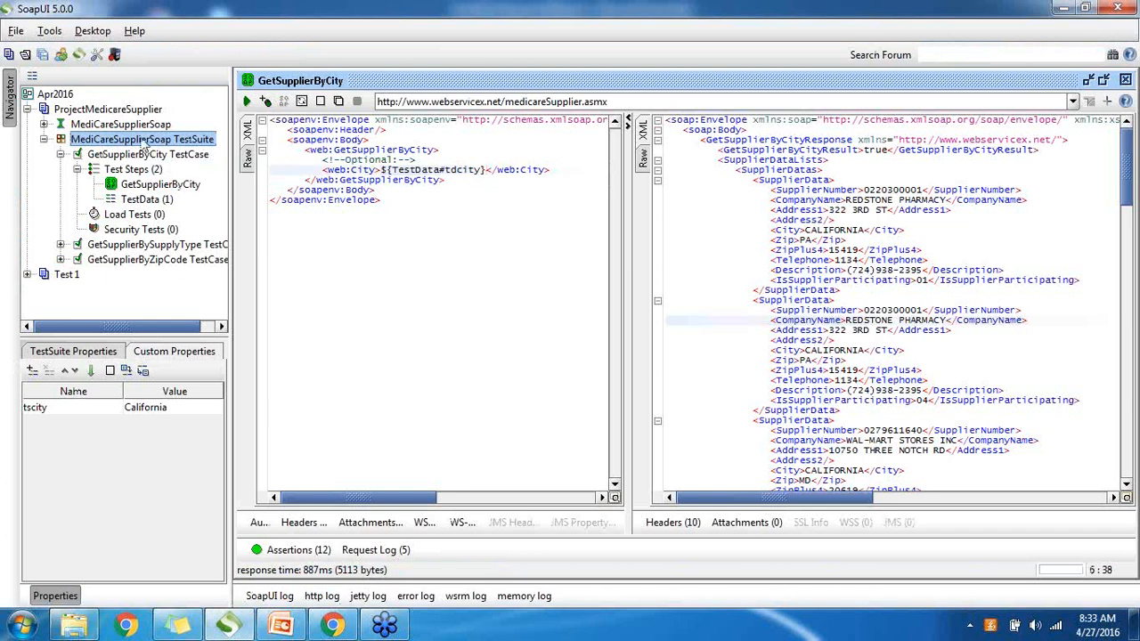
{"action": "left_click", "coordinate": [39, 410]}
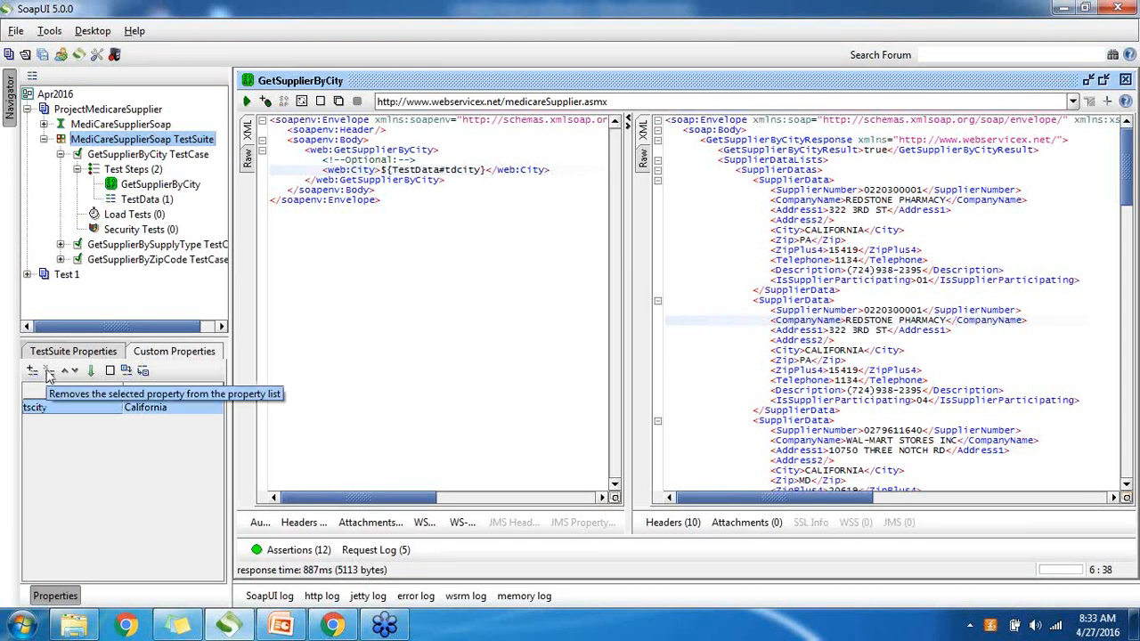
{"action": "left_click", "coordinate": [49, 372]}
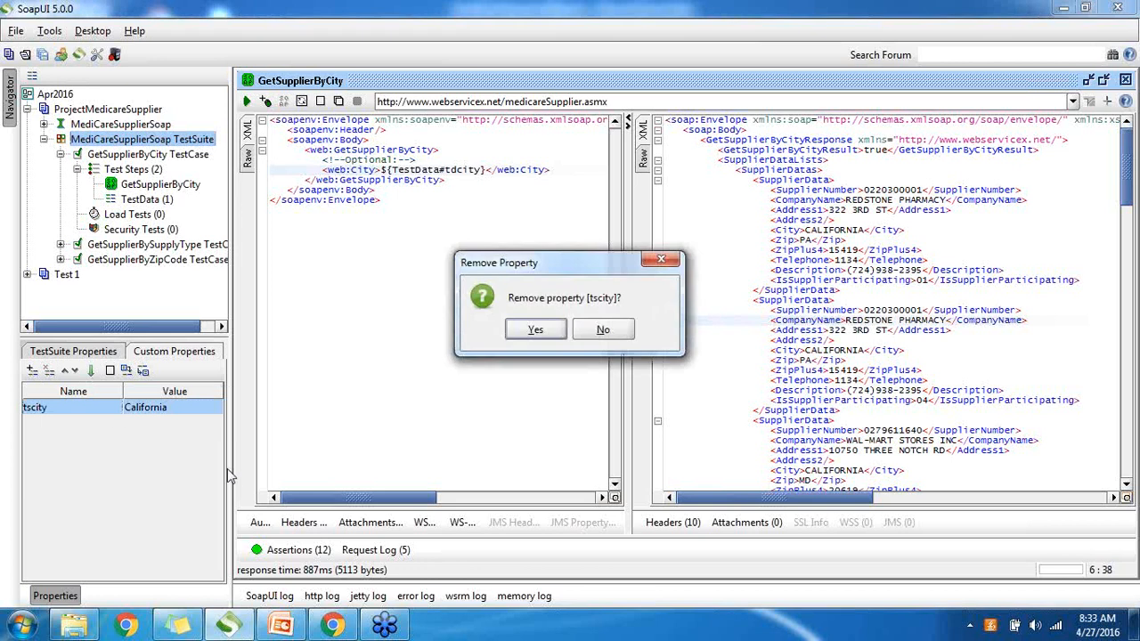
{"action": "left_click", "coordinate": [530, 331]}
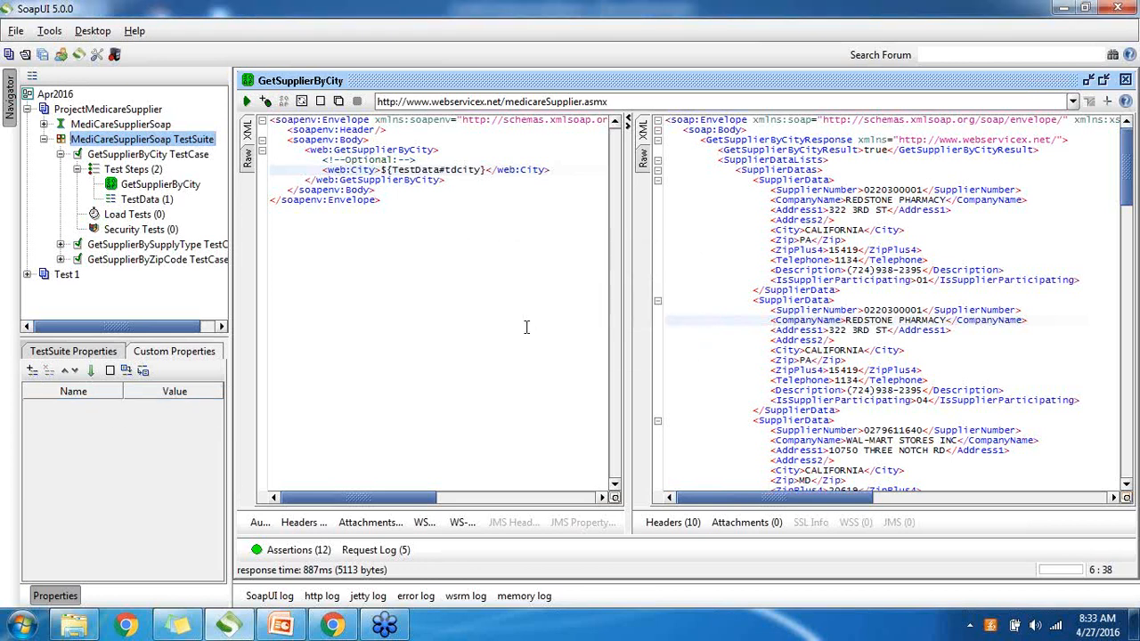
Step: Try to load MedicareSupplier.properties from the SoapUI Batch Apr 18 2016 folder into the test suite's custom properties, without any load options
{"action": "left_click", "coordinate": [125, 370]}
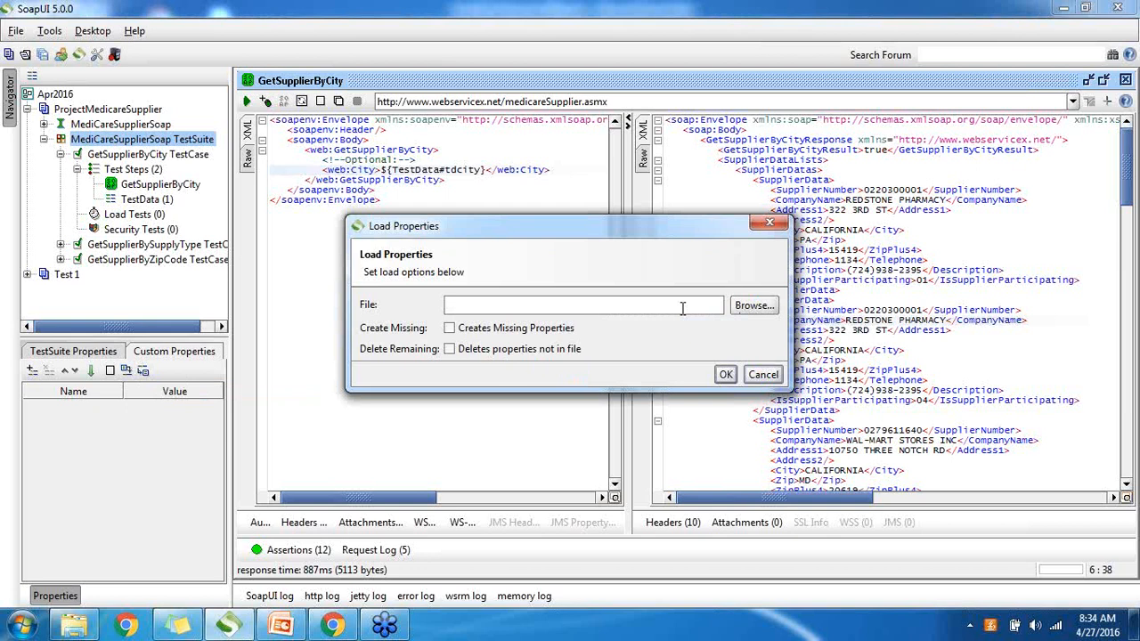
{"action": "left_click", "coordinate": [754, 306]}
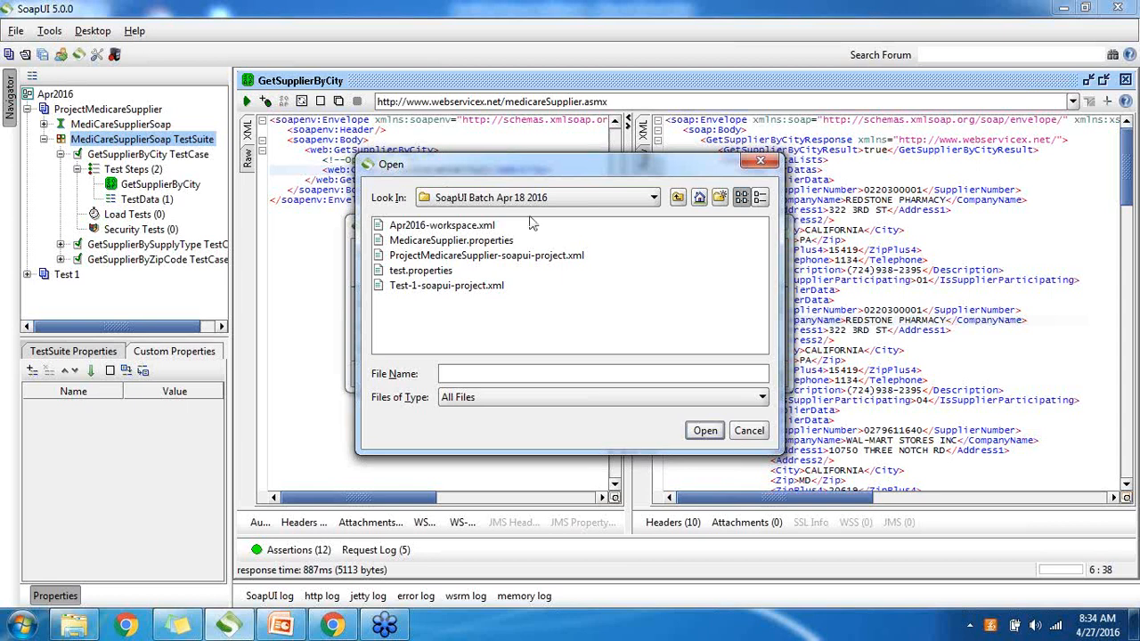
{"action": "left_click", "coordinate": [408, 244]}
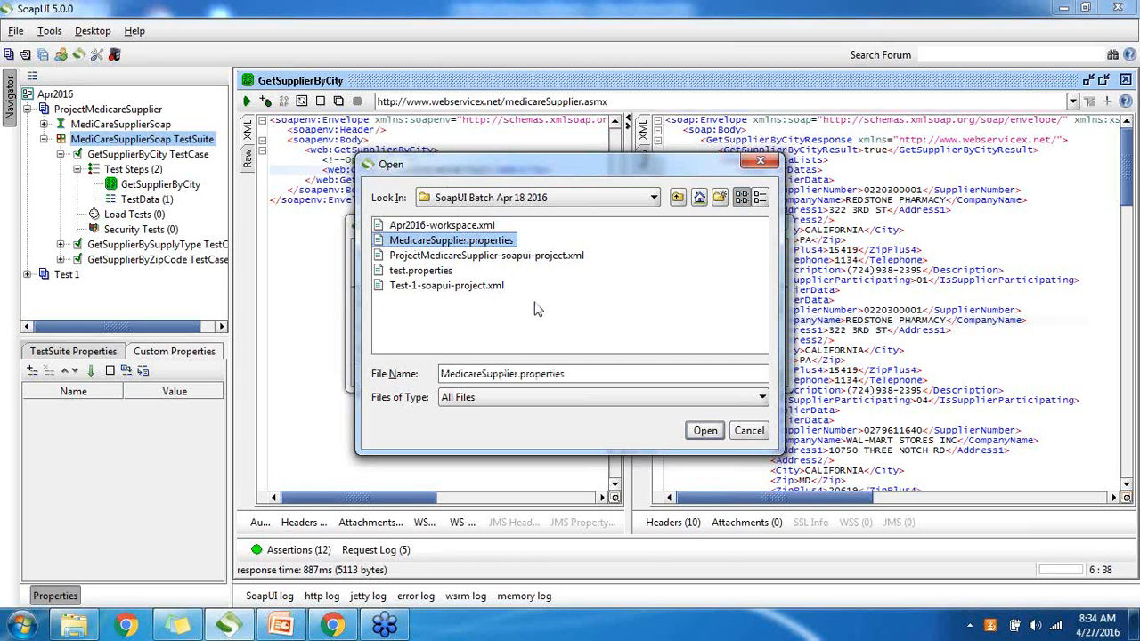
{"action": "left_click", "coordinate": [704, 431]}
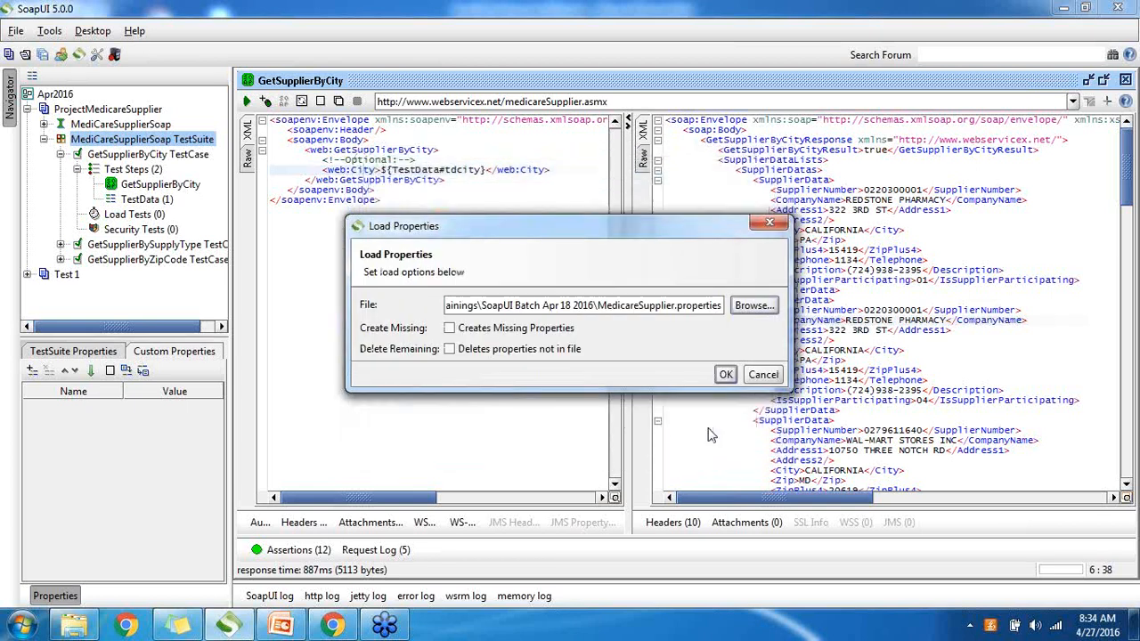
{"action": "left_click", "coordinate": [726, 375]}
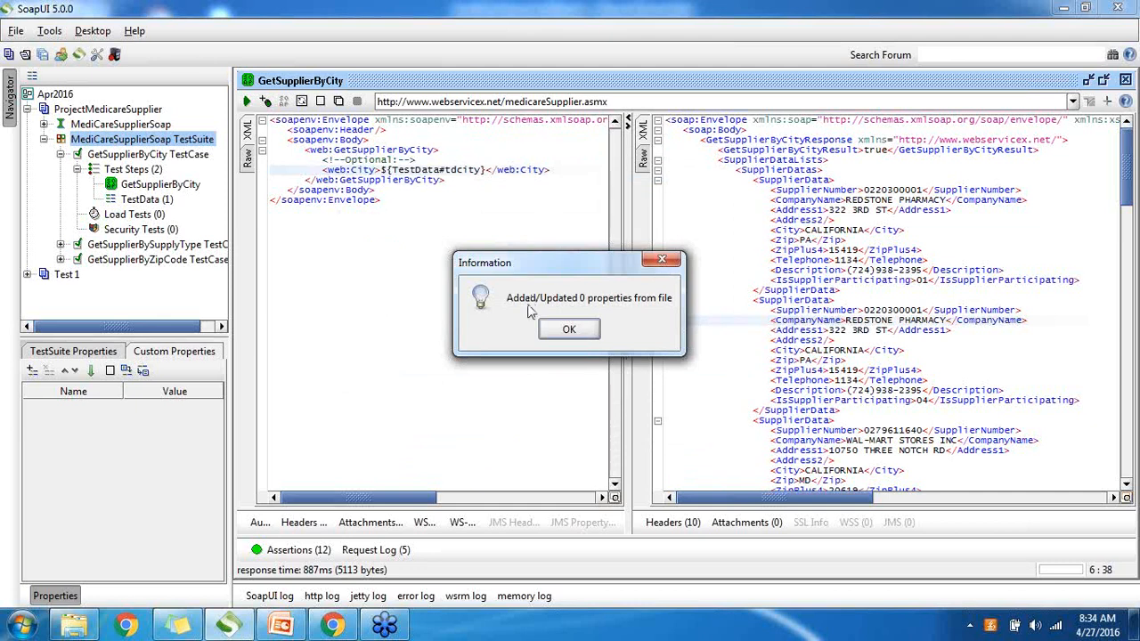
{"action": "left_click", "coordinate": [569, 332]}
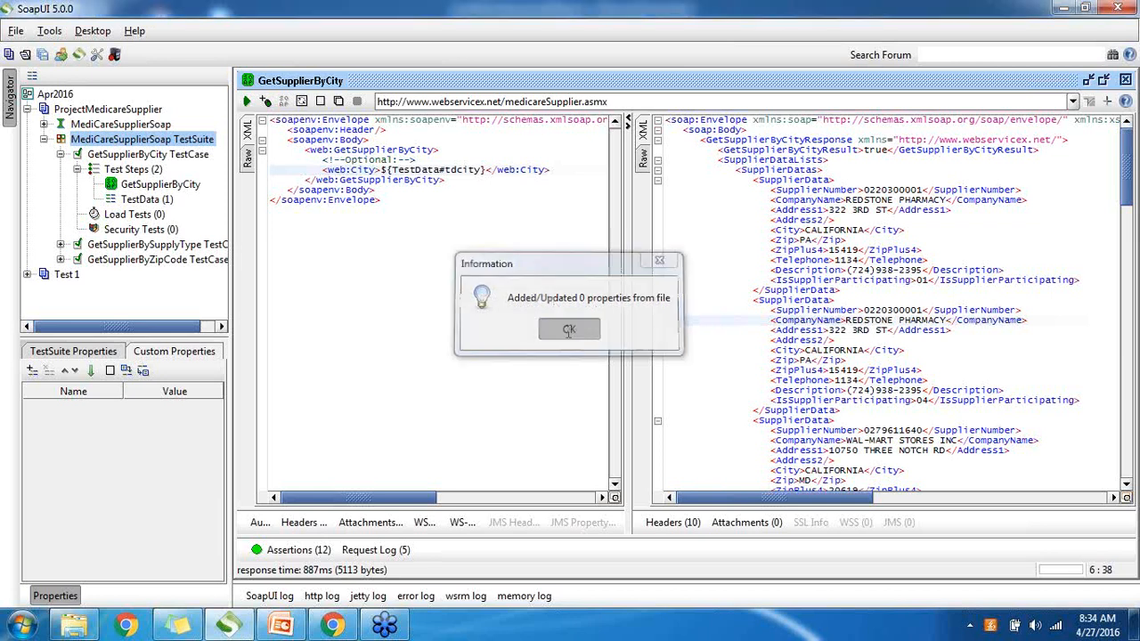
Step: Load MedicareSupplier.properties into the test suite again, creating missing properties and deleting properties not in the file
{"action": "left_click", "coordinate": [126, 371]}
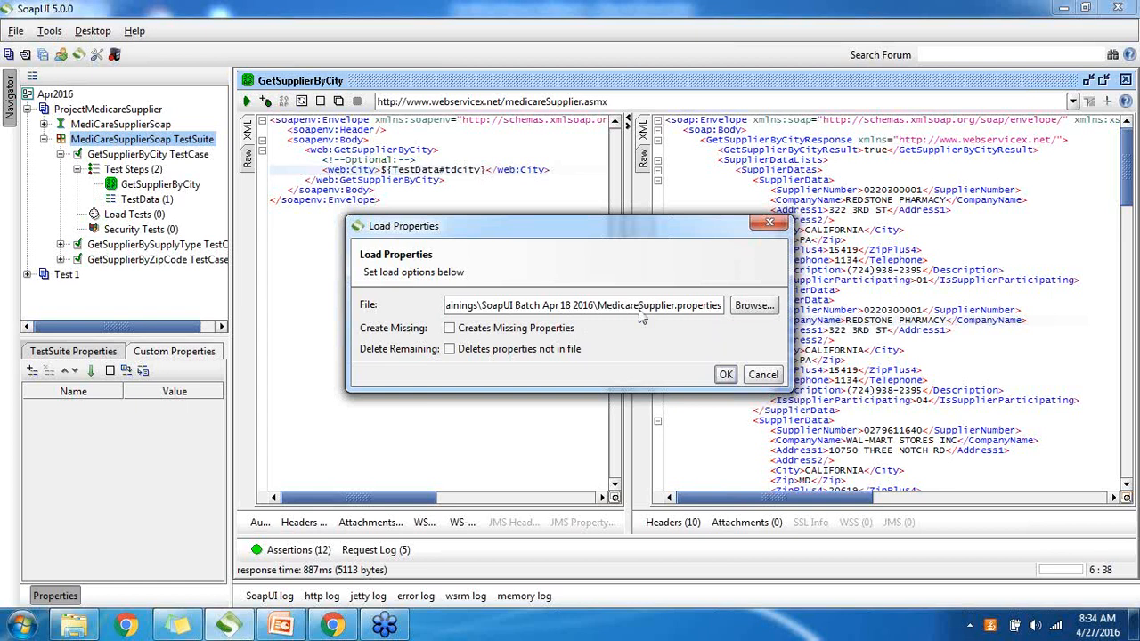
{"action": "left_click", "coordinate": [450, 329]}
{"action": "left_click", "coordinate": [450, 328]}
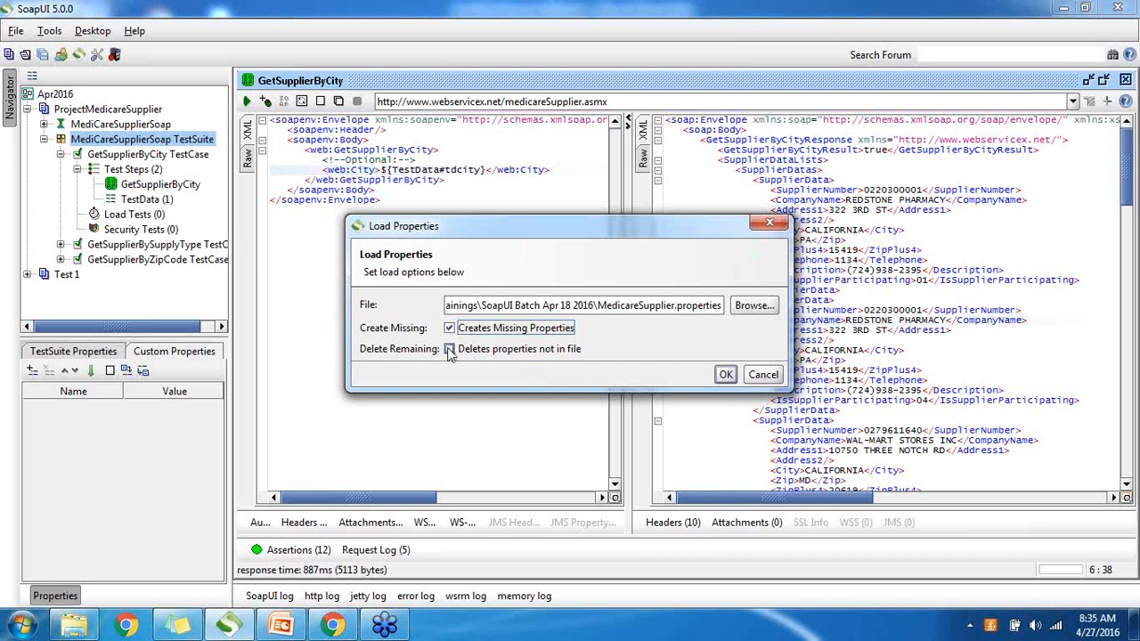
{"action": "left_click", "coordinate": [450, 350]}
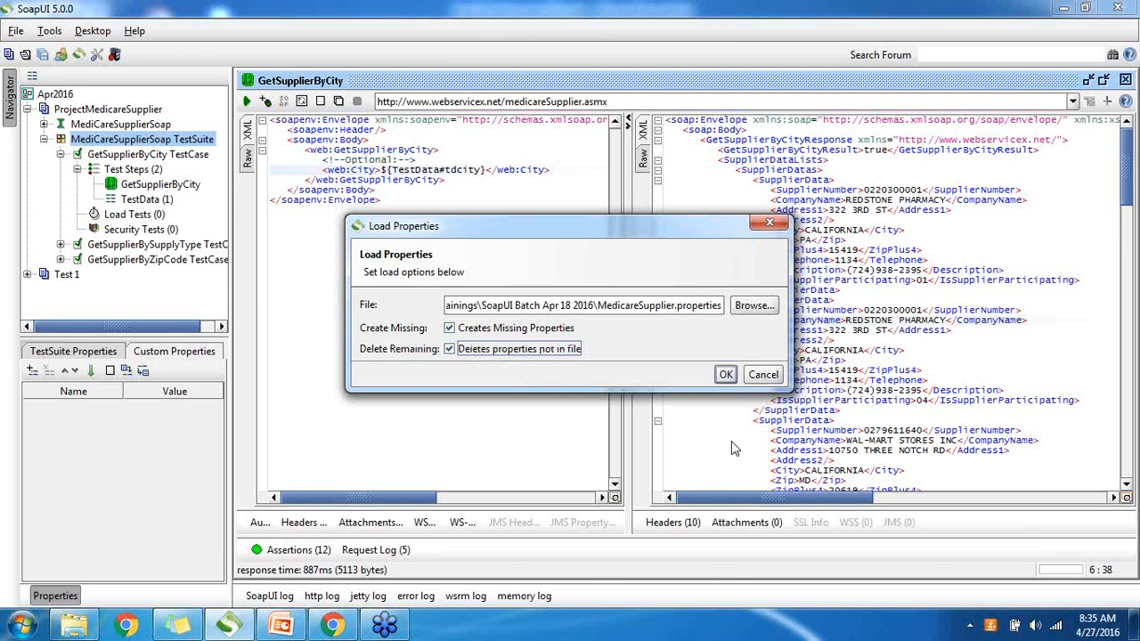
{"action": "left_click", "coordinate": [725, 375]}
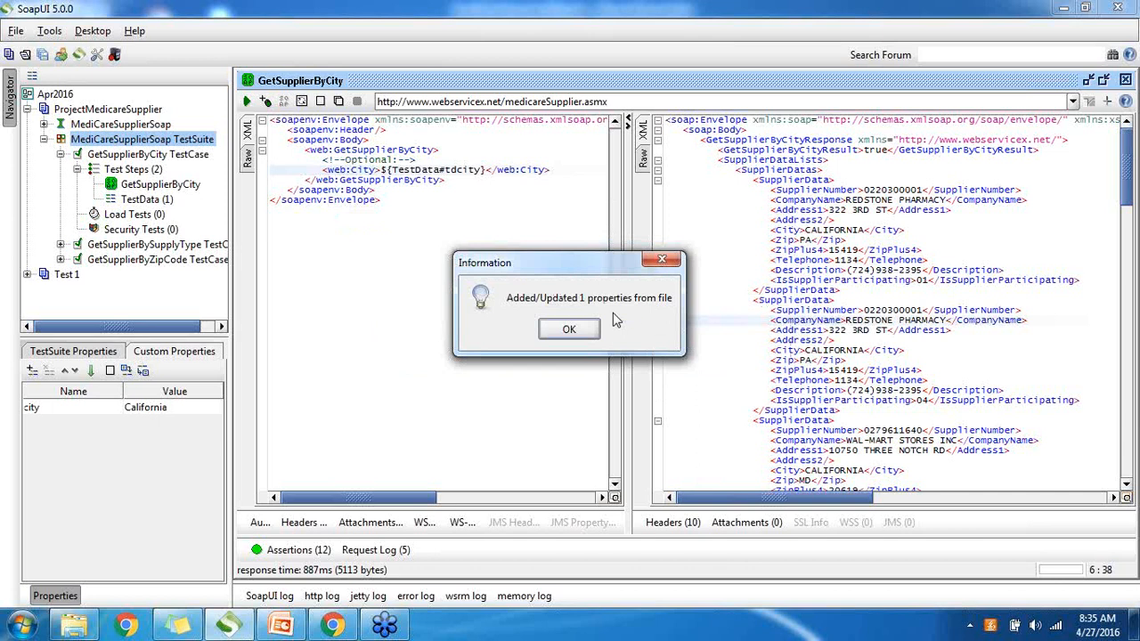
{"action": "left_click", "coordinate": [579, 329]}
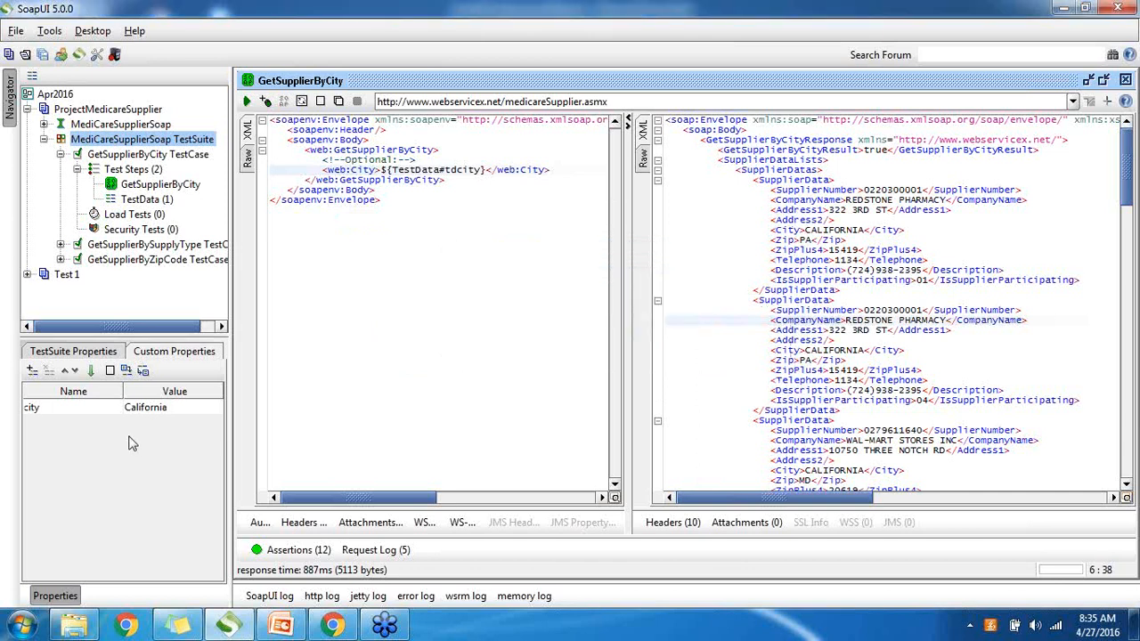
{"action": "left_click", "coordinate": [51, 412]}
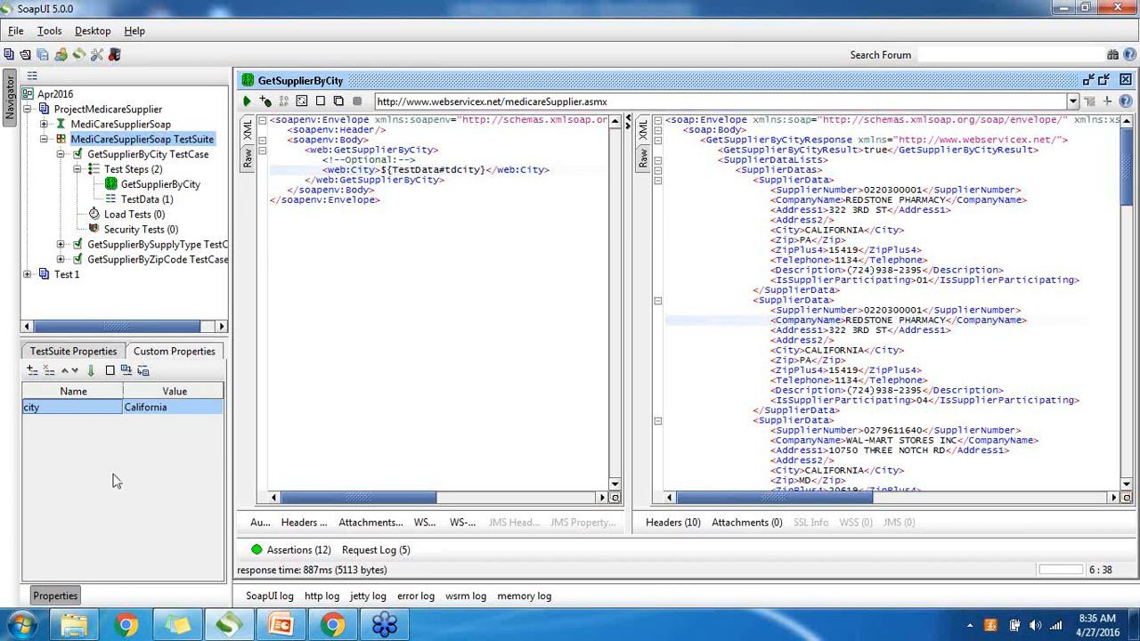
Step: Change the City value in the GetSupplierByCity request to ${#TestSuite#city} and submit the request
{"action": "left_click", "coordinate": [440, 169]}
{"action": "key", "text": "BackSpace"}
{"action": "key", "text": "BackSpace"}
{"action": "key", "text": "BackSpace"}
{"action": "key", "text": "BackSpace"}
{"action": "key", "text": "BackSpace"}
{"action": "key", "text": "BackSpace"}
{"action": "key", "text": "BackSpace"}
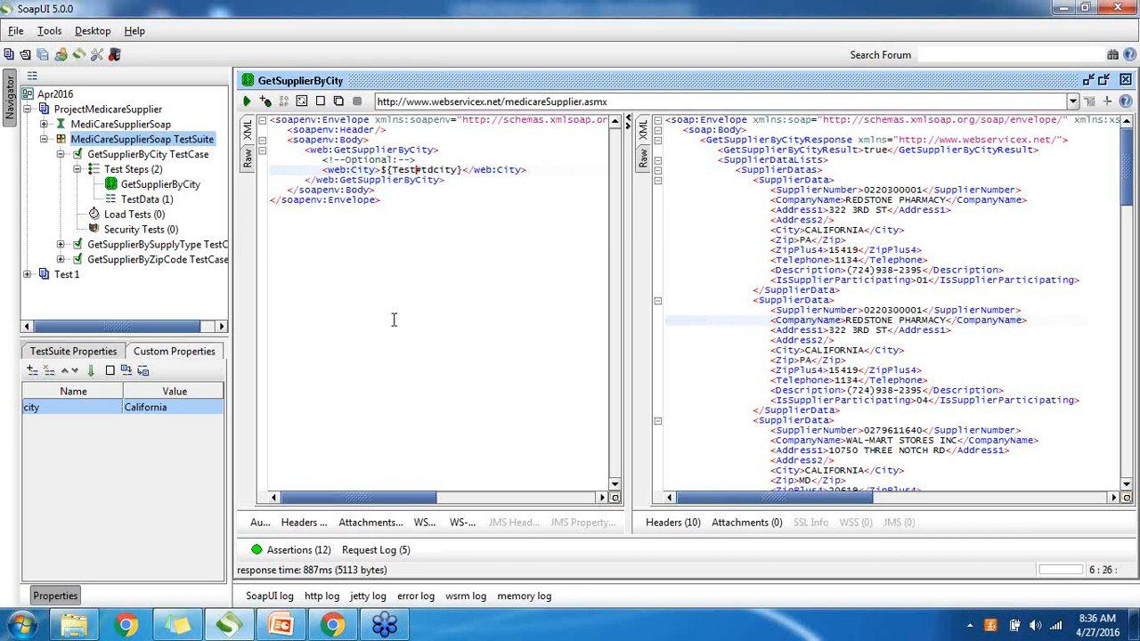
{"action": "key", "text": "BackSpace"}
{"action": "type", "text": "#"}
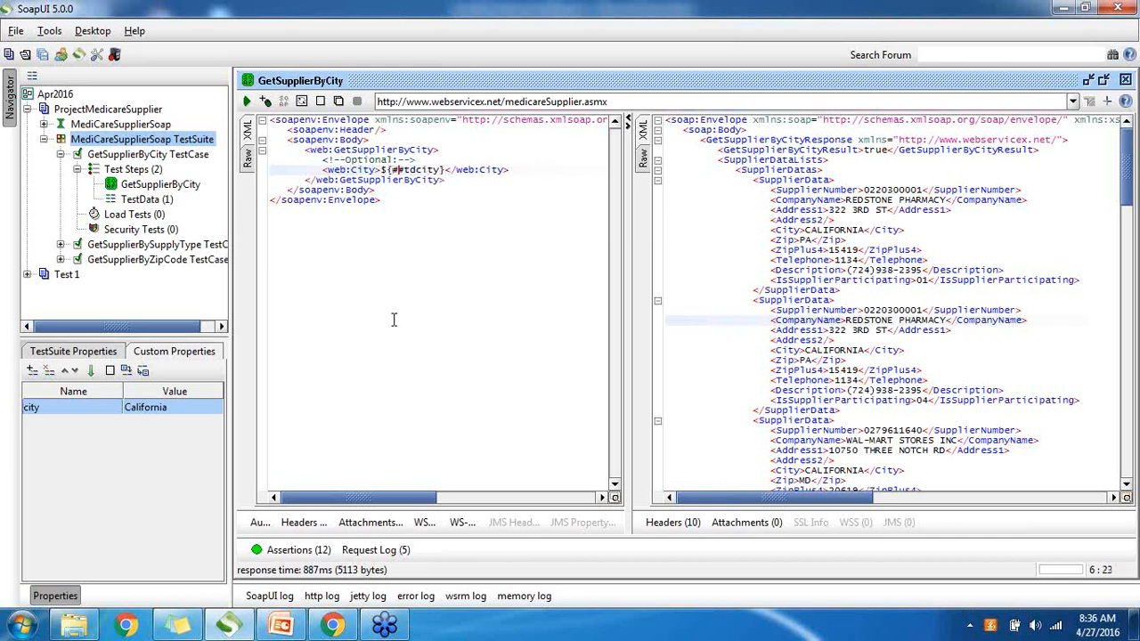
{"action": "type", "text": "TestSuite#"}
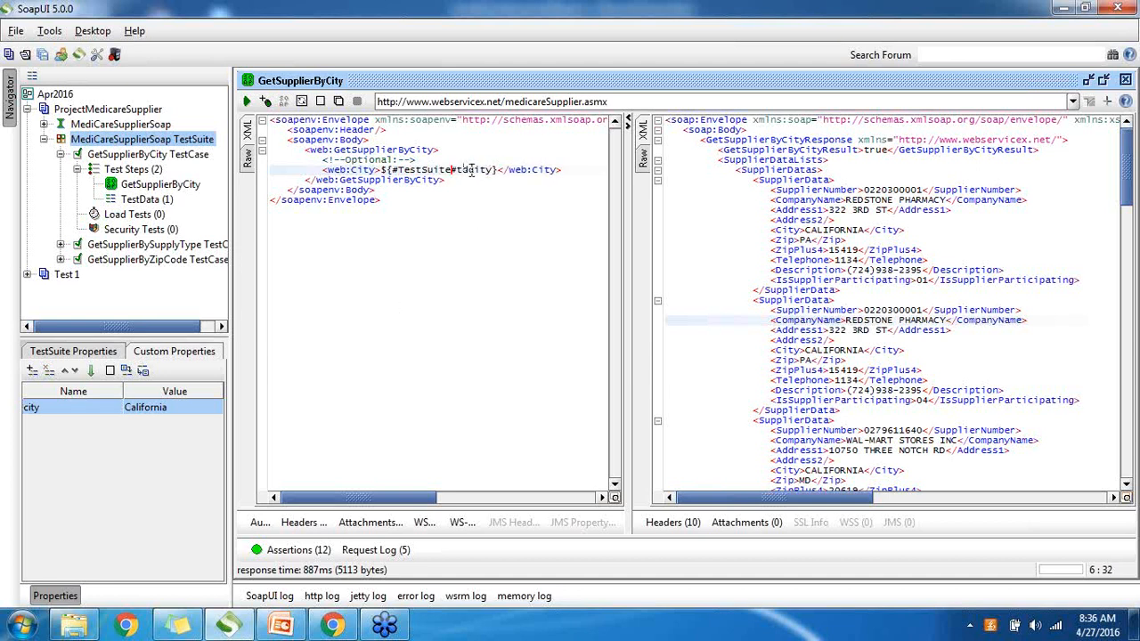
{"action": "left_click", "coordinate": [467, 170]}
{"action": "key", "text": "BackSpace"}
{"action": "key", "text": "BackSpace"}
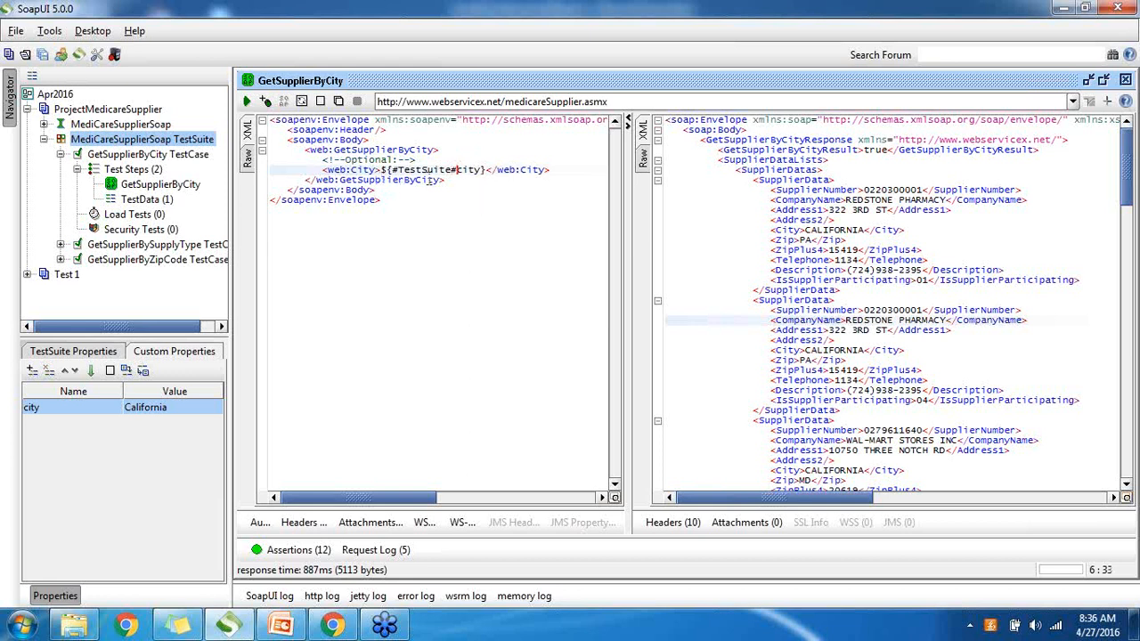
{"action": "left_click", "coordinate": [481, 169]}
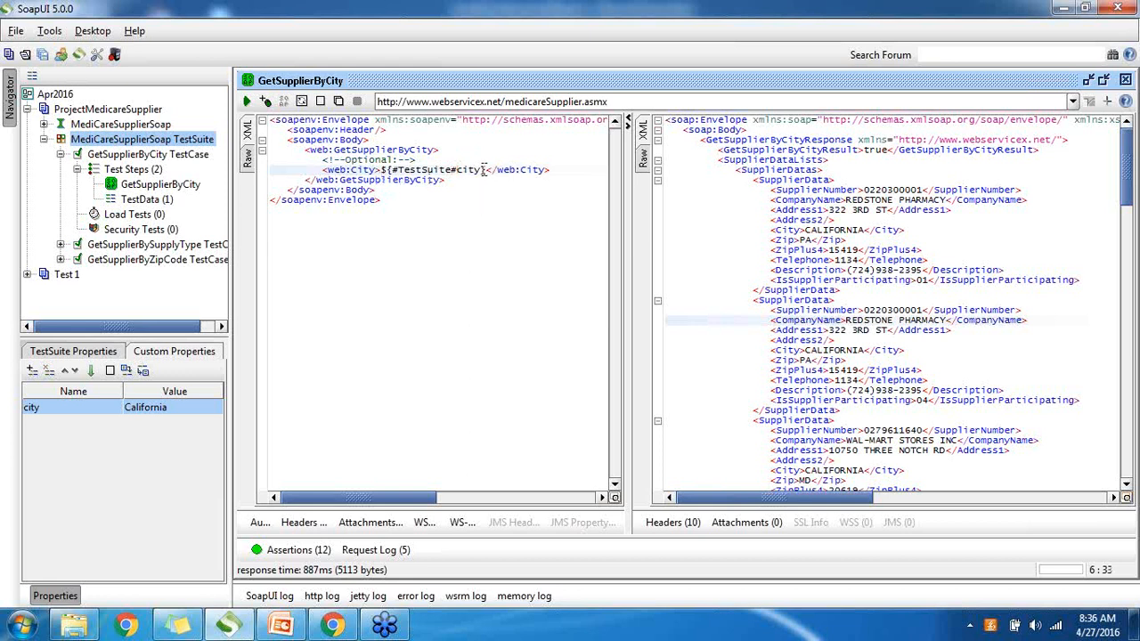
{"action": "left_click", "coordinate": [248, 103]}
Step: Open MedicareSupplier.properties in Notepad, change its entry to city=New York, and close the file with the change saved
{"action": "left_click", "coordinate": [74, 626]}
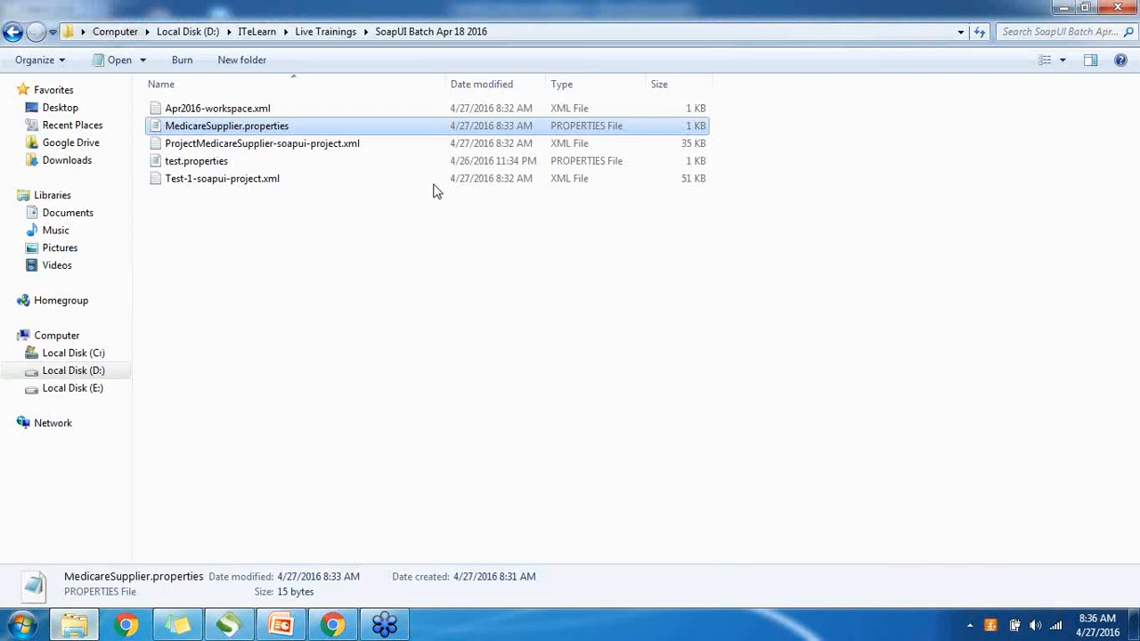
{"action": "double_click", "coordinate": [247, 126]}
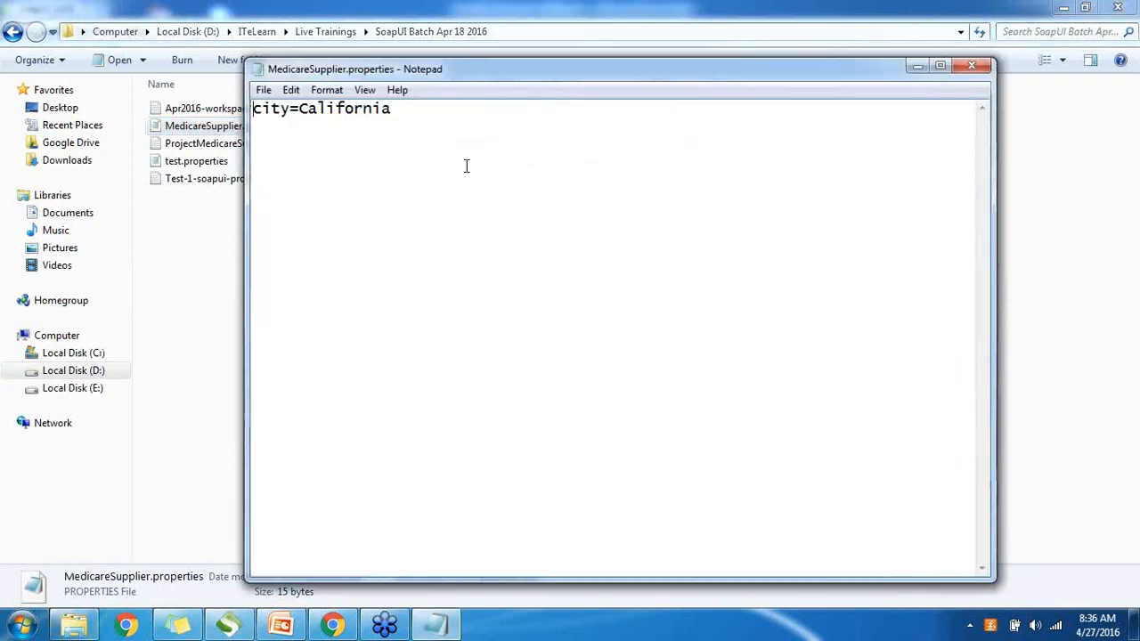
{"action": "left_click", "coordinate": [415, 107]}
{"action": "key", "text": "BackSpace"}
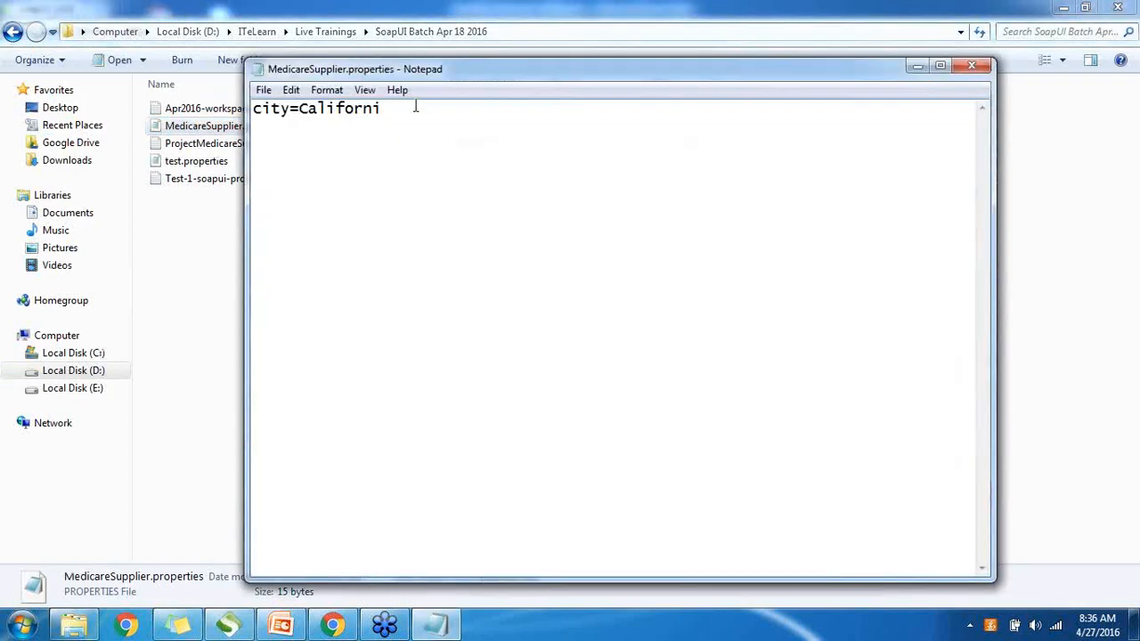
{"action": "key", "text": "BackSpace"}
{"action": "key", "text": "BackSpace"}
{"action": "key", "text": "BackSpace"}
{"action": "key", "text": "BackSpace"}
{"action": "key", "text": "BackSpace"}
{"action": "key", "text": "BackSpace"}
{"action": "key", "text": "BackSpace"}
{"action": "key", "text": "BackSpace"}
{"action": "key", "text": "BackSpace"}
{"action": "type", "text": "New York"}
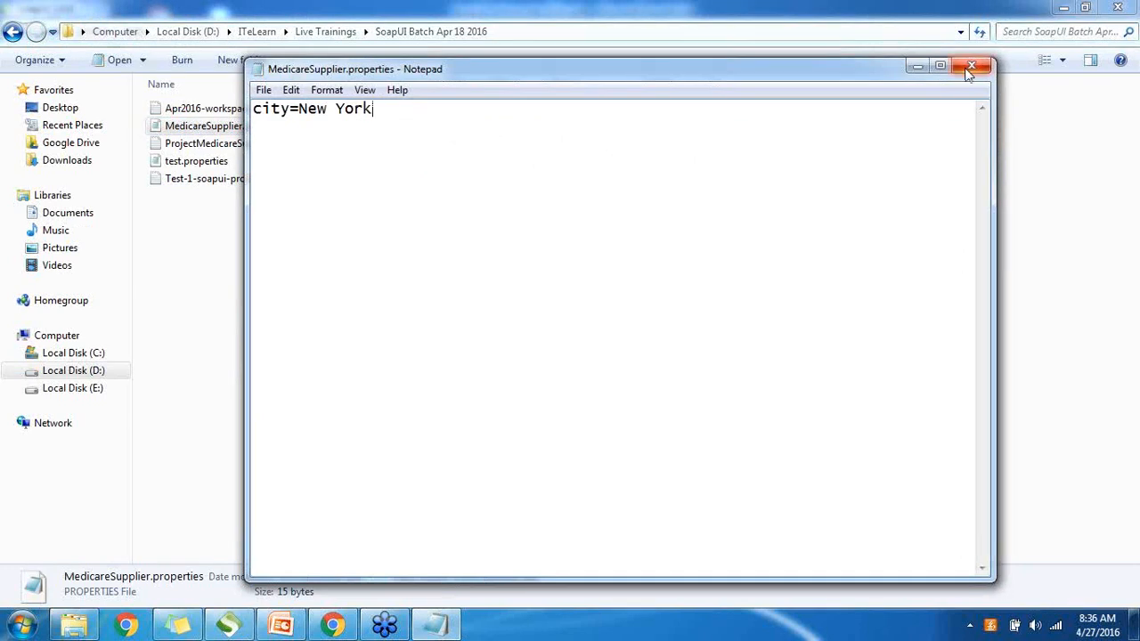
{"action": "left_click", "coordinate": [970, 67]}
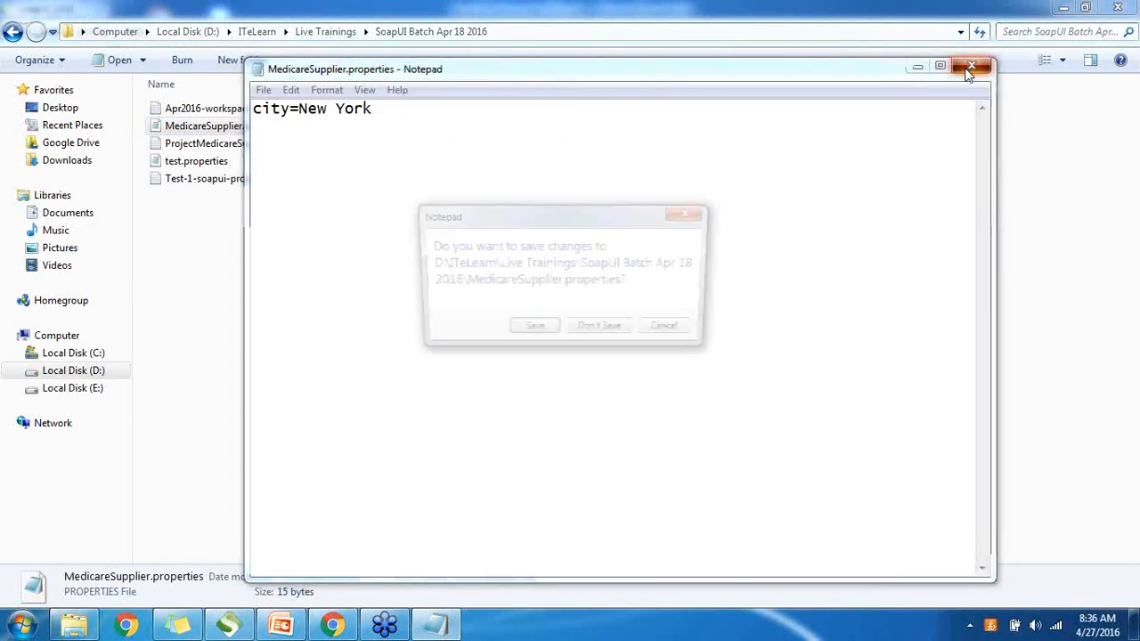
{"action": "left_click", "coordinate": [527, 332]}
Step: Switch back to SoapUI, resubmit the GetSupplierByCity request, and reload the test suite's properties from MedicareSupplier.properties
{"action": "left_click", "coordinate": [229, 625]}
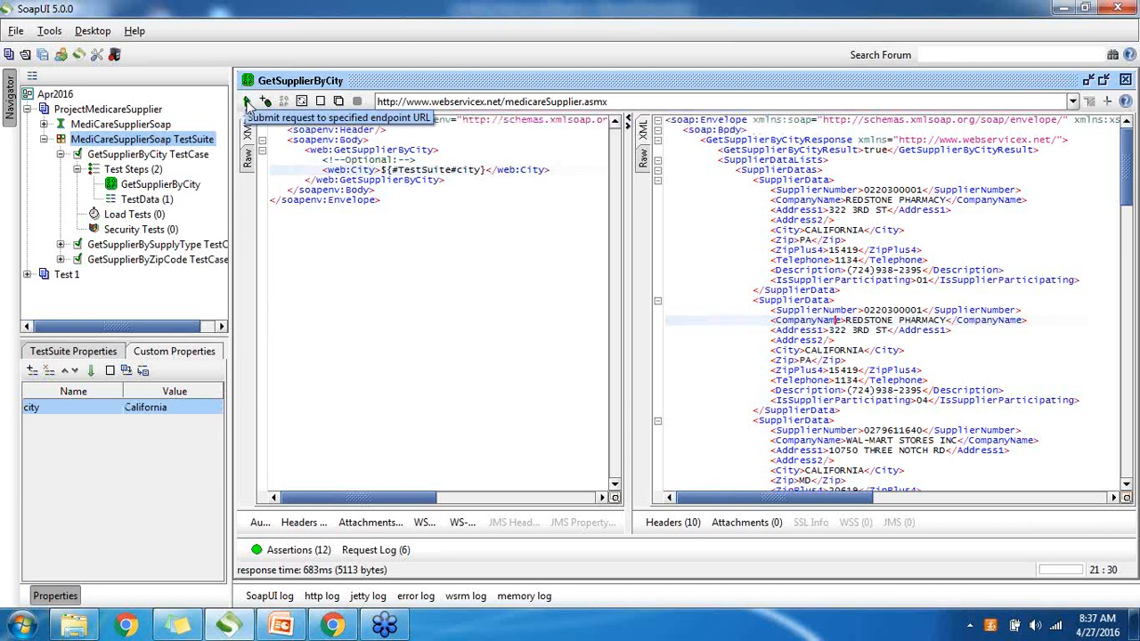
{"action": "left_click", "coordinate": [249, 103]}
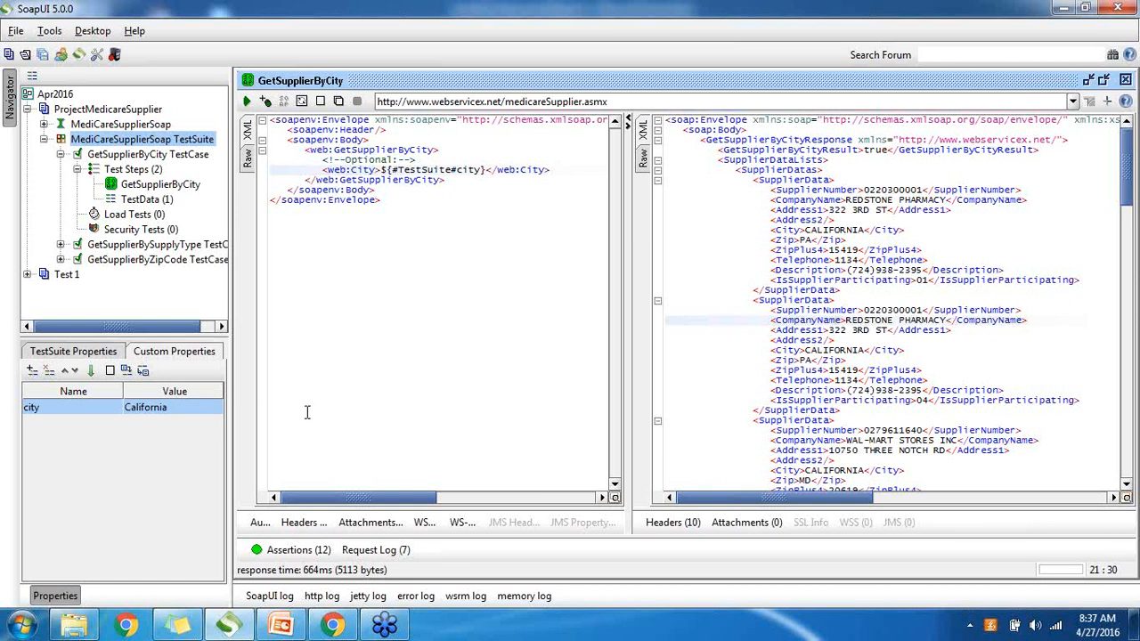
{"action": "left_click", "coordinate": [126, 370]}
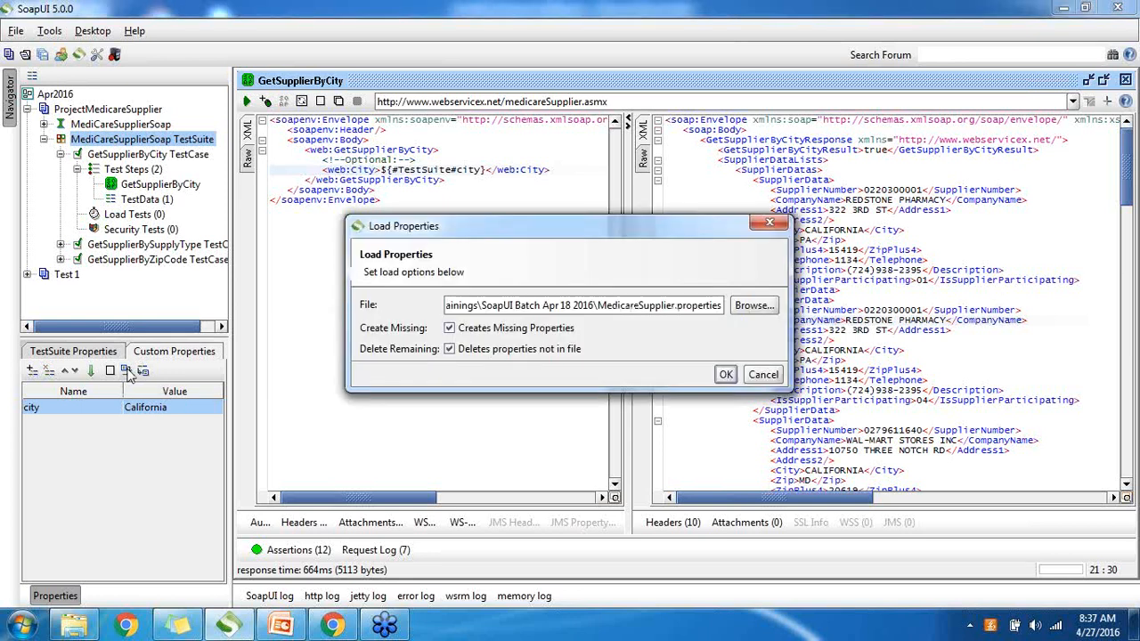
{"action": "left_click", "coordinate": [729, 380]}
{"action": "left_click", "coordinate": [569, 328]}
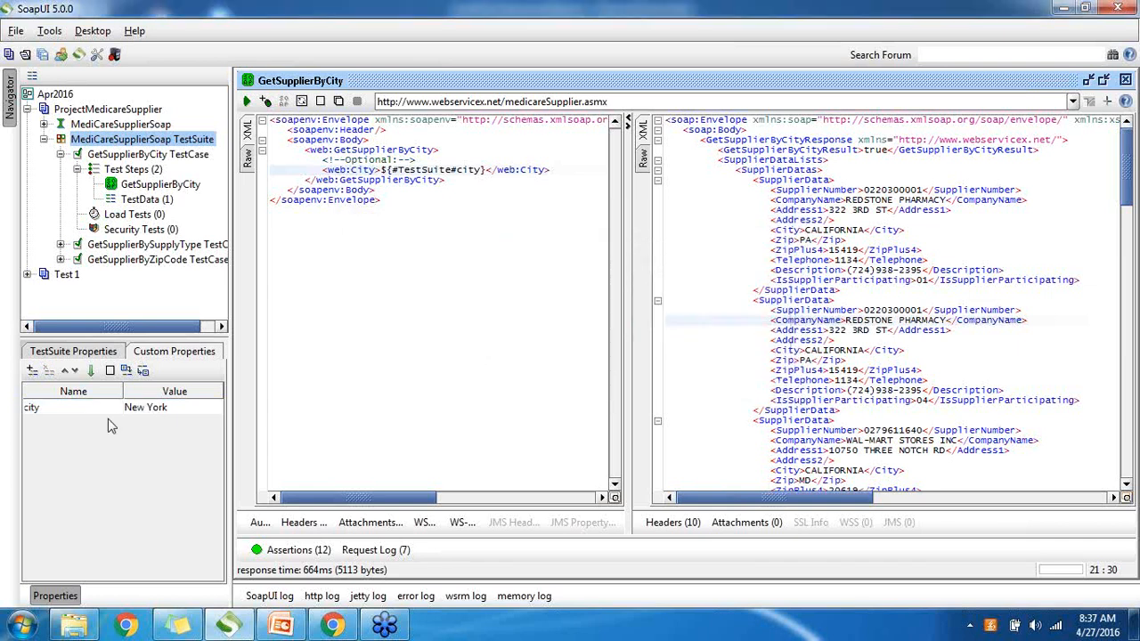
Step: Submit the GetSupplierByCity request with the reloaded city property and collapse the assertion results
{"action": "left_click", "coordinate": [246, 101]}
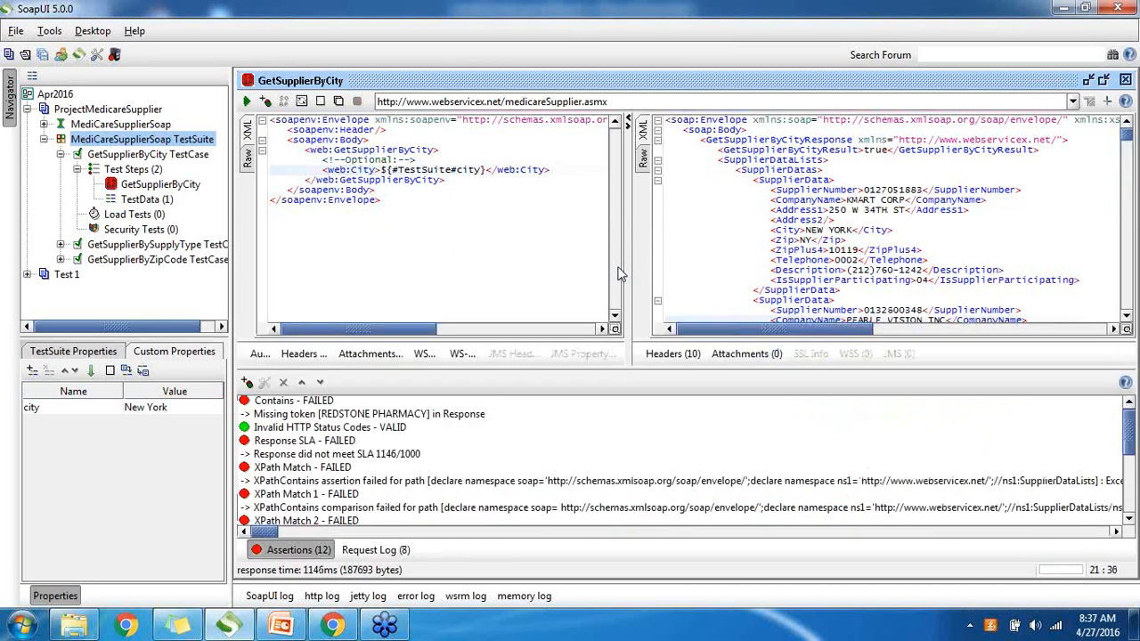
{"action": "left_click", "coordinate": [305, 551]}
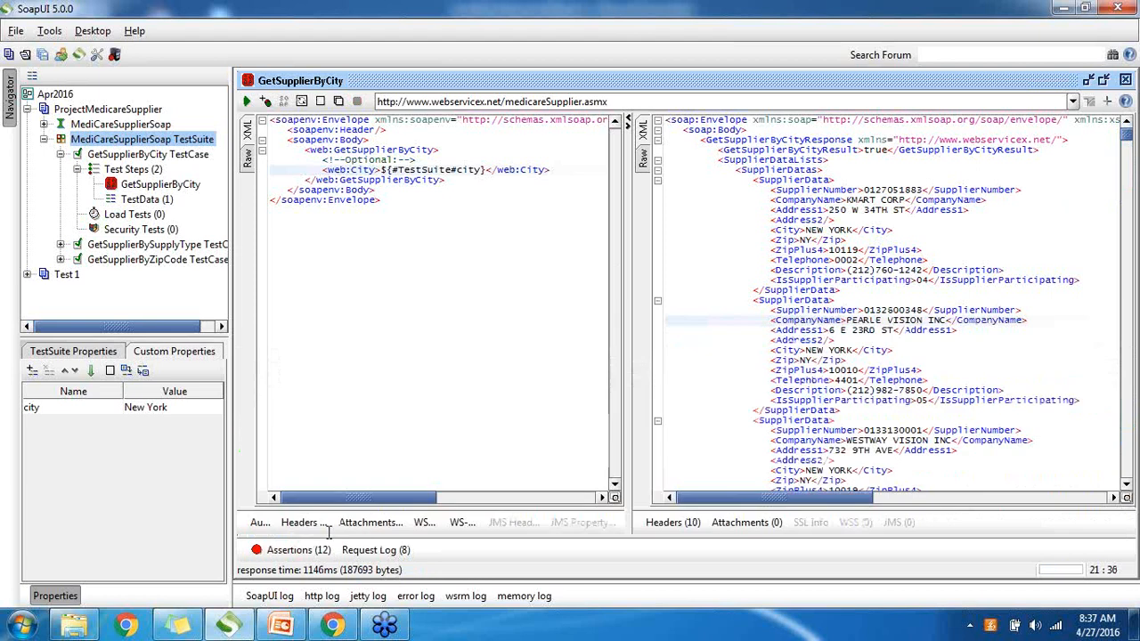
{"action": "left_click", "coordinate": [472, 207]}
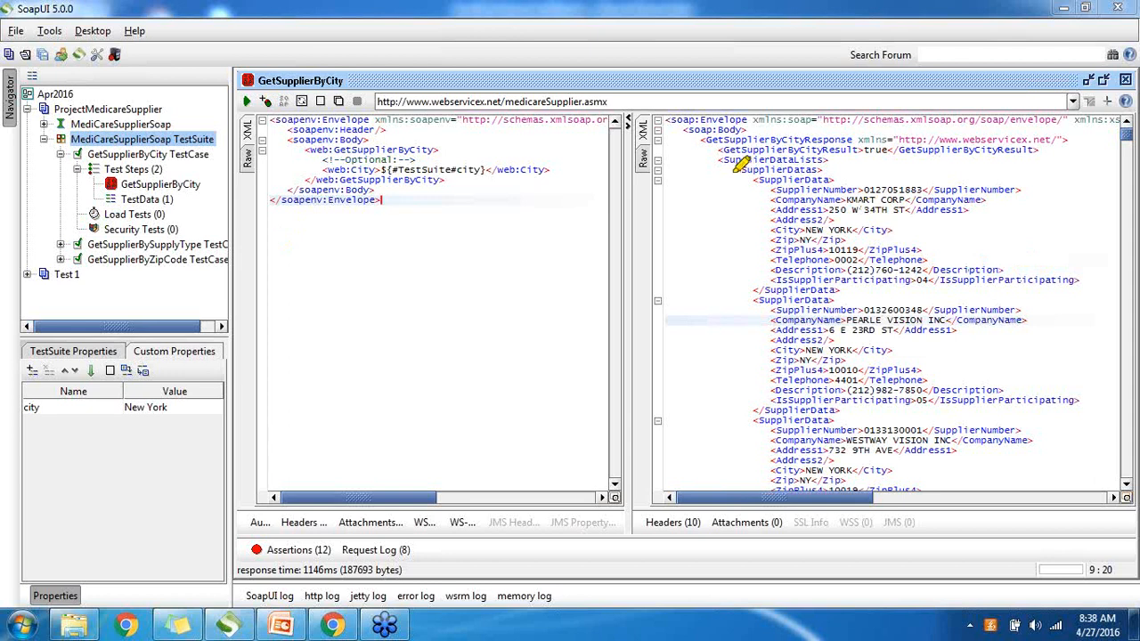
{"action": "left_click_drag", "start_coordinate": [733, 172], "coordinate": [766, 312]}
{"action": "mouse_move", "coordinate": [748, 161]}
{"action": "left_mouse_down"}
{"action": "mouse_move", "coordinate": [1024, 153]}
{"action": "mouse_move", "coordinate": [1044, 178]}
{"action": "mouse_move", "coordinate": [1049, 256]}
{"action": "mouse_move", "coordinate": [949, 289]}
{"action": "mouse_move", "coordinate": [775, 321]}
{"action": "mouse_move", "coordinate": [768, 307]}
{"action": "left_mouse_up"}
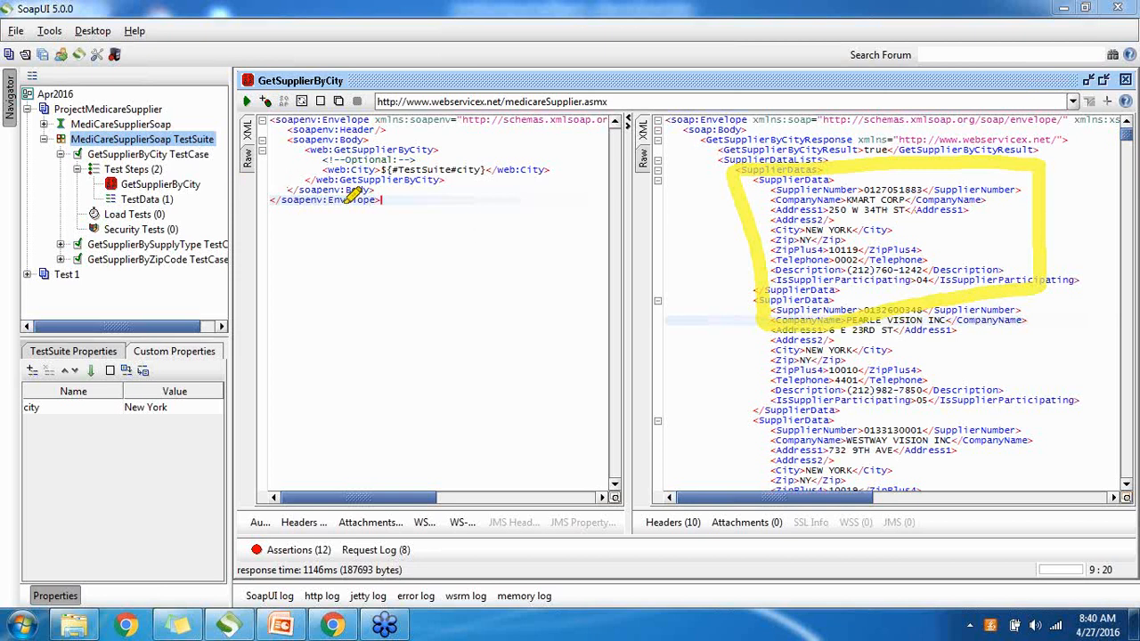
{"action": "left_click_drag", "start_coordinate": [344, 204], "coordinate": [205, 184]}
{"action": "mouse_move", "coordinate": [205, 184]}
{"action": "left_mouse_down"}
{"action": "mouse_move", "coordinate": [240, 207]}
{"action": "mouse_move", "coordinate": [251, 173]}
{"action": "left_mouse_up"}
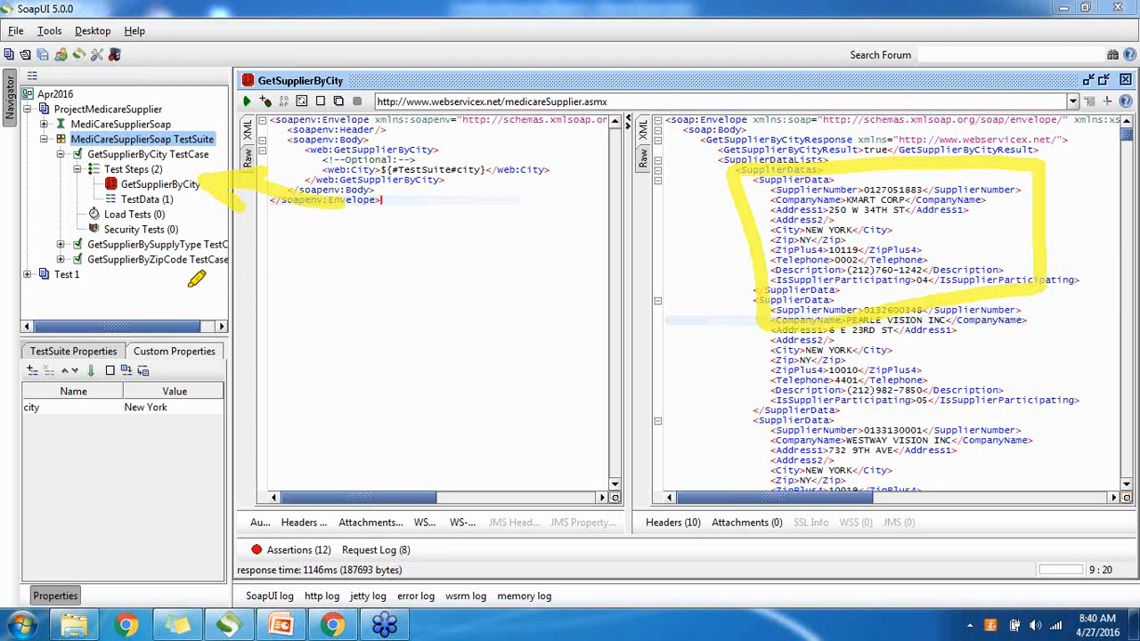
{"action": "mouse_move", "coordinate": [83, 252]}
{"action": "left_mouse_down"}
{"action": "mouse_move", "coordinate": [87, 274]}
{"action": "mouse_move", "coordinate": [107, 255]}
{"action": "mouse_move", "coordinate": [244, 267]}
{"action": "mouse_move", "coordinate": [75, 267]}
{"action": "left_mouse_up"}
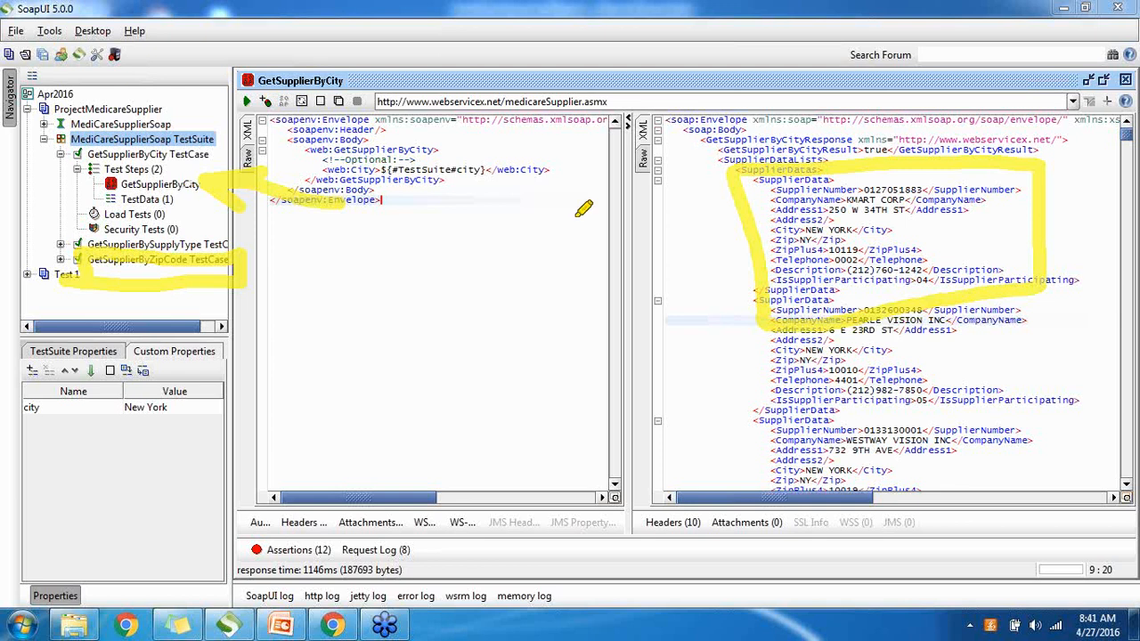
{"action": "mouse_move", "coordinate": [710, 247]}
{"action": "left_mouse_down"}
{"action": "mouse_move", "coordinate": [764, 241]}
{"action": "mouse_move", "coordinate": [755, 229]}
{"action": "mouse_move", "coordinate": [776, 250]}
{"action": "left_mouse_up"}
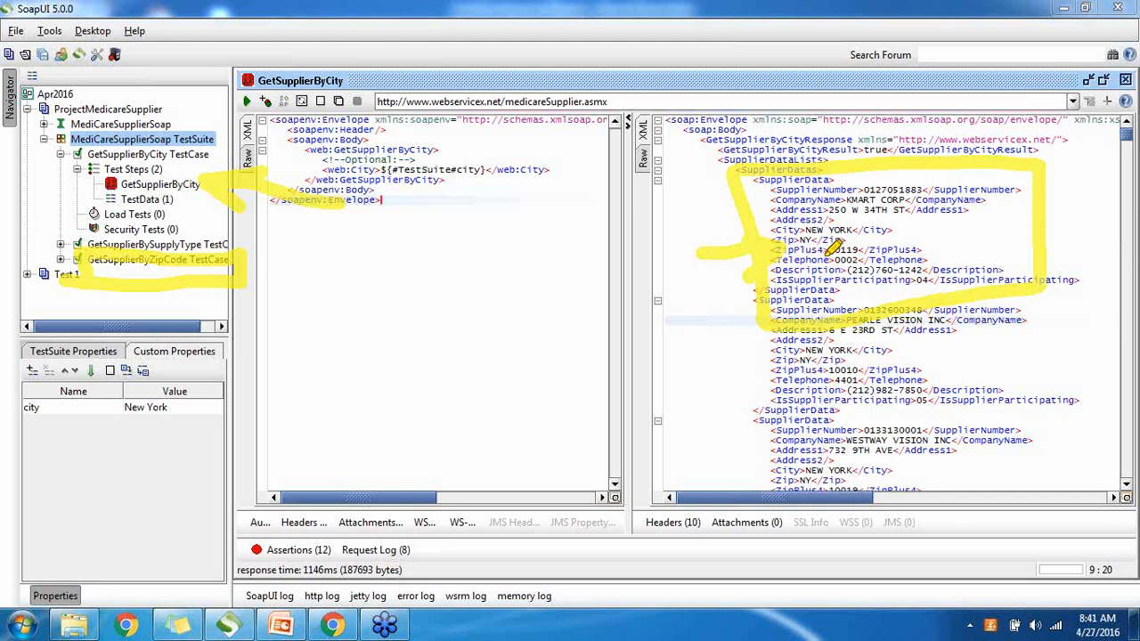
{"action": "mouse_move", "coordinate": [834, 250]}
{"action": "left_mouse_down"}
{"action": "mouse_move", "coordinate": [917, 246]}
{"action": "mouse_move", "coordinate": [891, 229]}
{"action": "mouse_move", "coordinate": [790, 226]}
{"action": "mouse_move", "coordinate": [898, 254]}
{"action": "mouse_move", "coordinate": [926, 223]}
{"action": "left_mouse_up"}
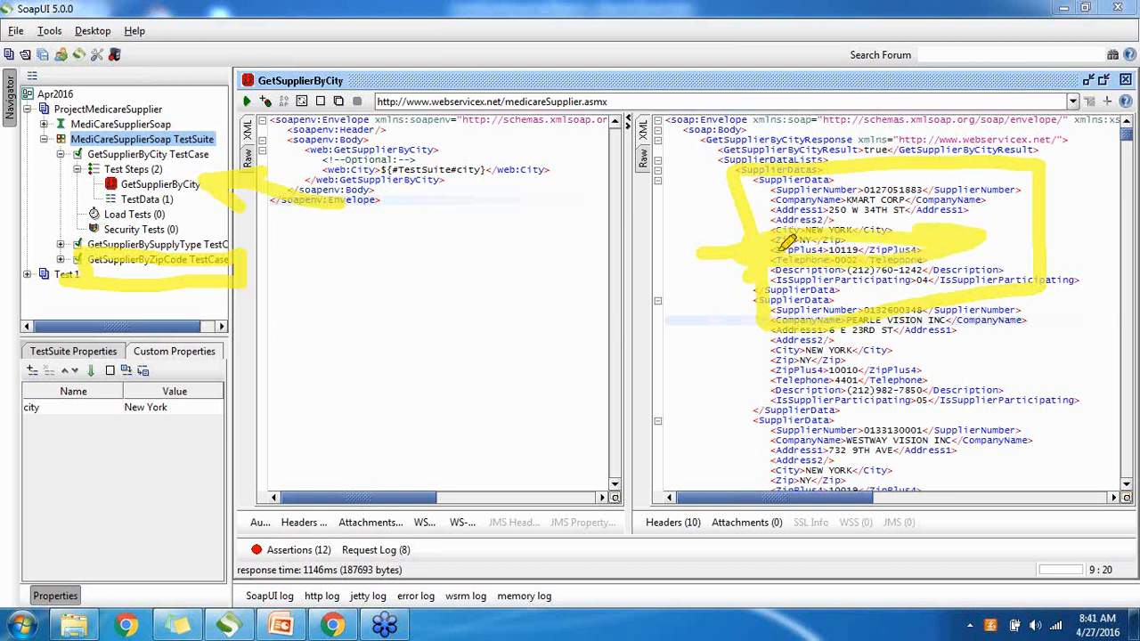
{"action": "mouse_move", "coordinate": [788, 245]}
{"action": "left_mouse_down"}
{"action": "mouse_move", "coordinate": [247, 246]}
{"action": "mouse_move", "coordinate": [293, 269]}
{"action": "mouse_move", "coordinate": [316, 307]}
{"action": "left_mouse_up"}
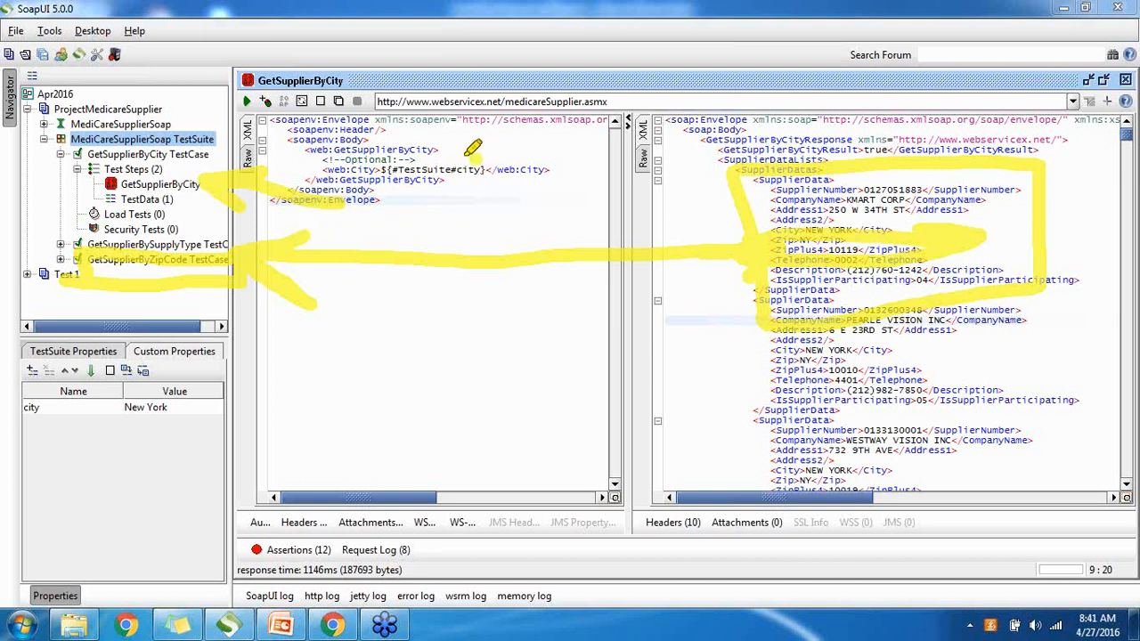
{"action": "mouse_move", "coordinate": [466, 153]}
{"action": "left_mouse_down"}
{"action": "mouse_move", "coordinate": [347, 159]}
{"action": "mouse_move", "coordinate": [511, 162]}
{"action": "mouse_move", "coordinate": [444, 131]}
{"action": "left_mouse_up"}
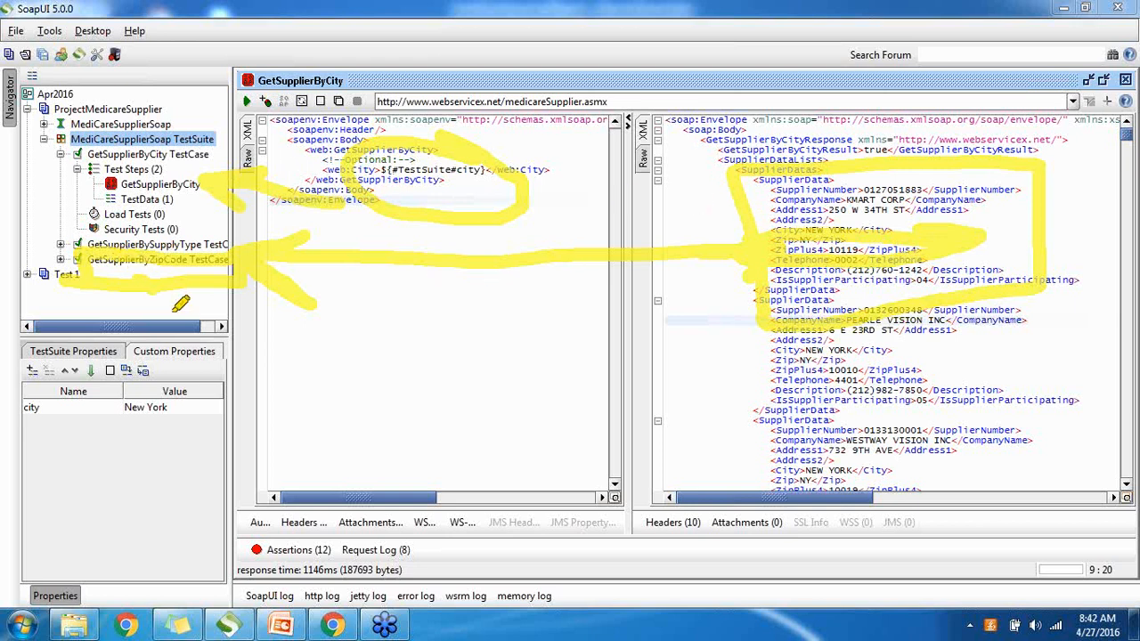
{"action": "left_click_drag", "start_coordinate": [184, 300], "coordinate": [294, 196]}
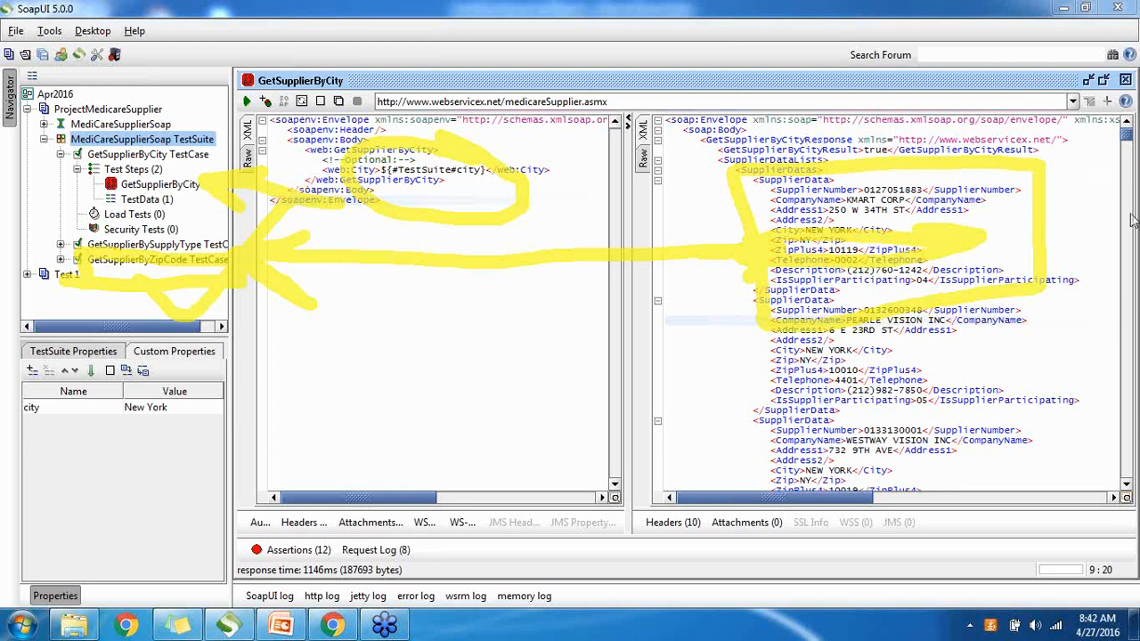
{"action": "left_click", "coordinate": [1019, 321]}
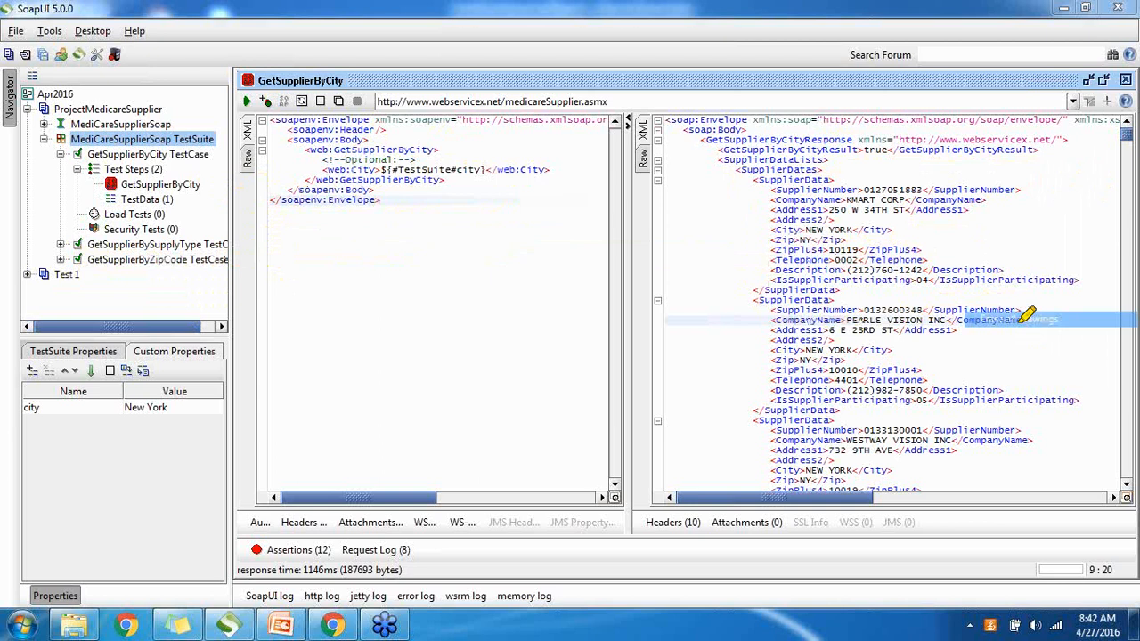
{"action": "left_click", "coordinate": [1039, 242]}
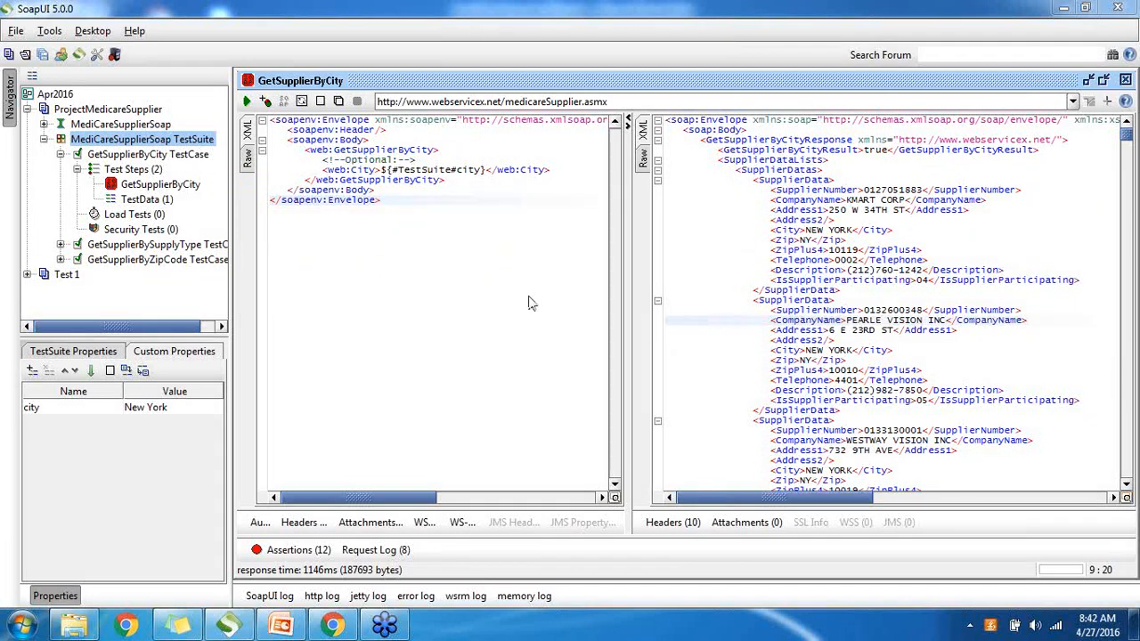
Step: Expand the GetSupplierByZipCode TestCase's test steps and open its GetSupplierByZipCode request to examine the zip element
{"action": "left_click", "coordinate": [60, 259]}
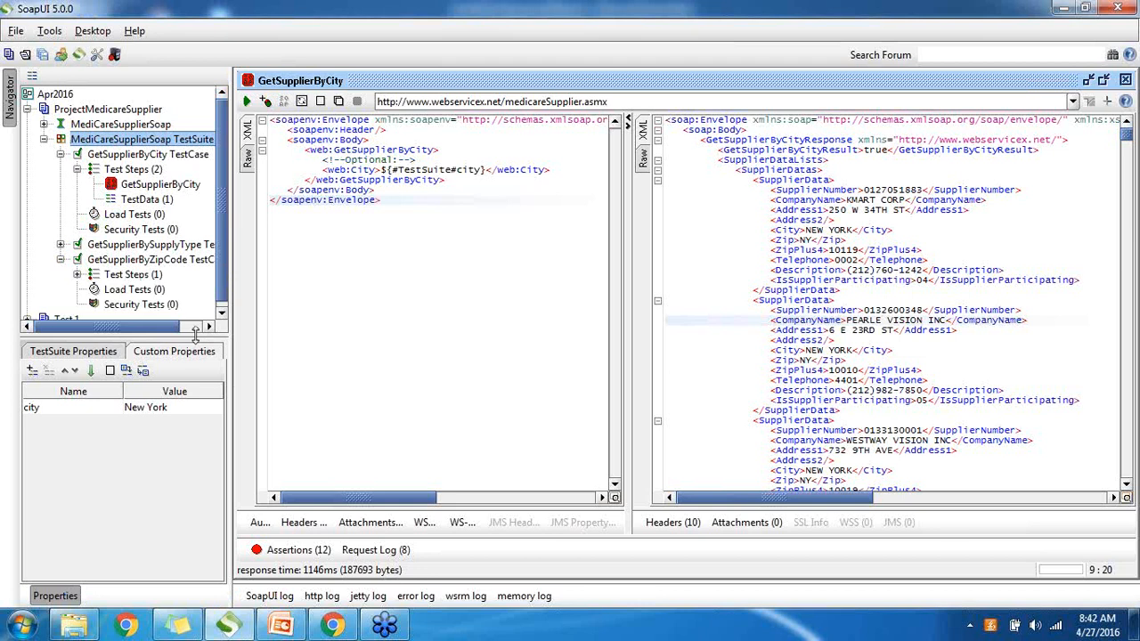
{"action": "left_click_drag", "start_coordinate": [196, 339], "coordinate": [212, 450]}
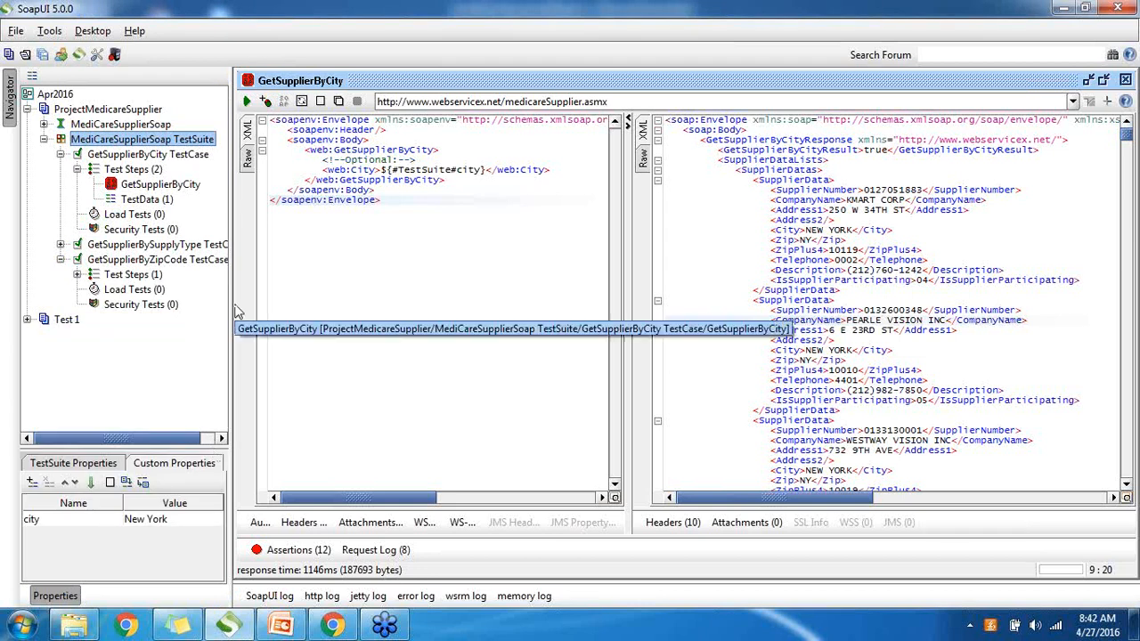
{"action": "left_click", "coordinate": [77, 275]}
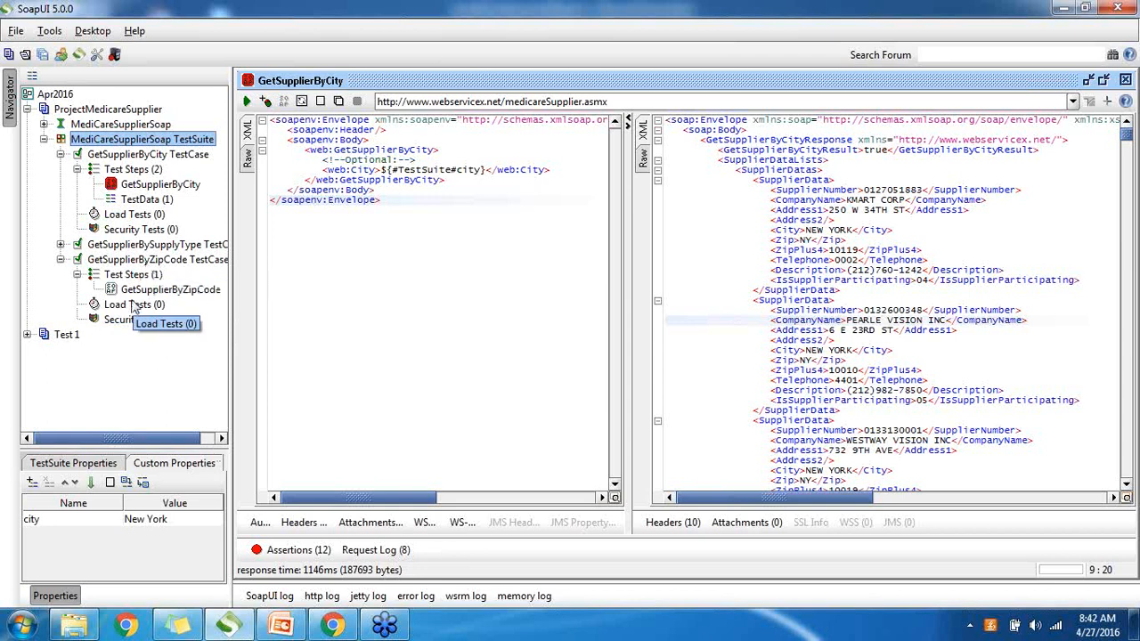
{"action": "double_click", "coordinate": [167, 289]}
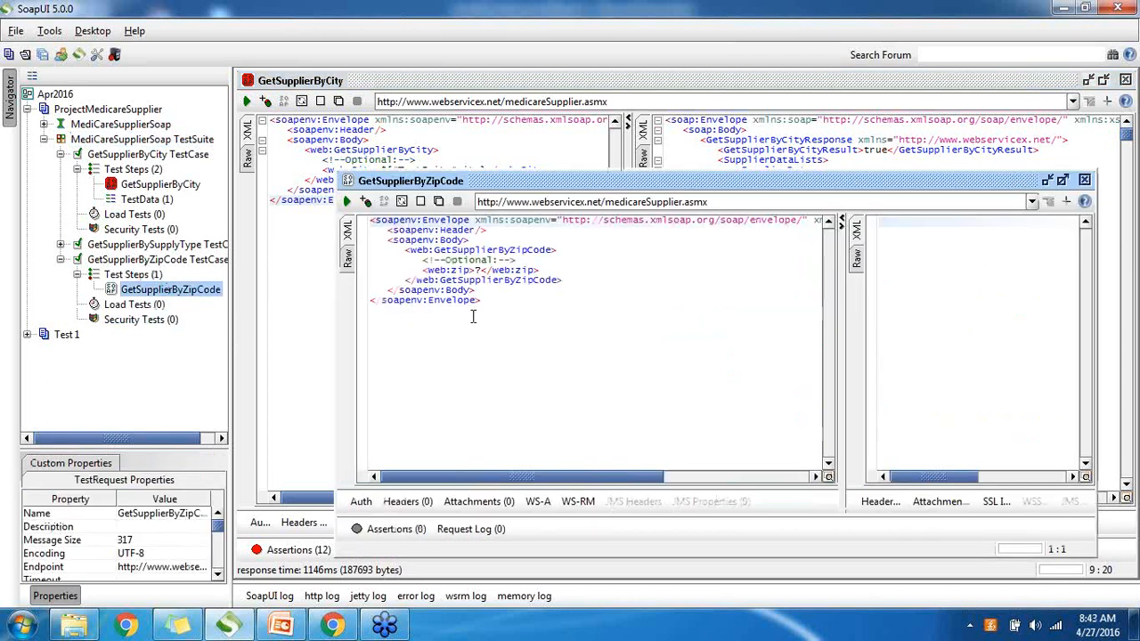
{"action": "left_click", "coordinate": [479, 270]}
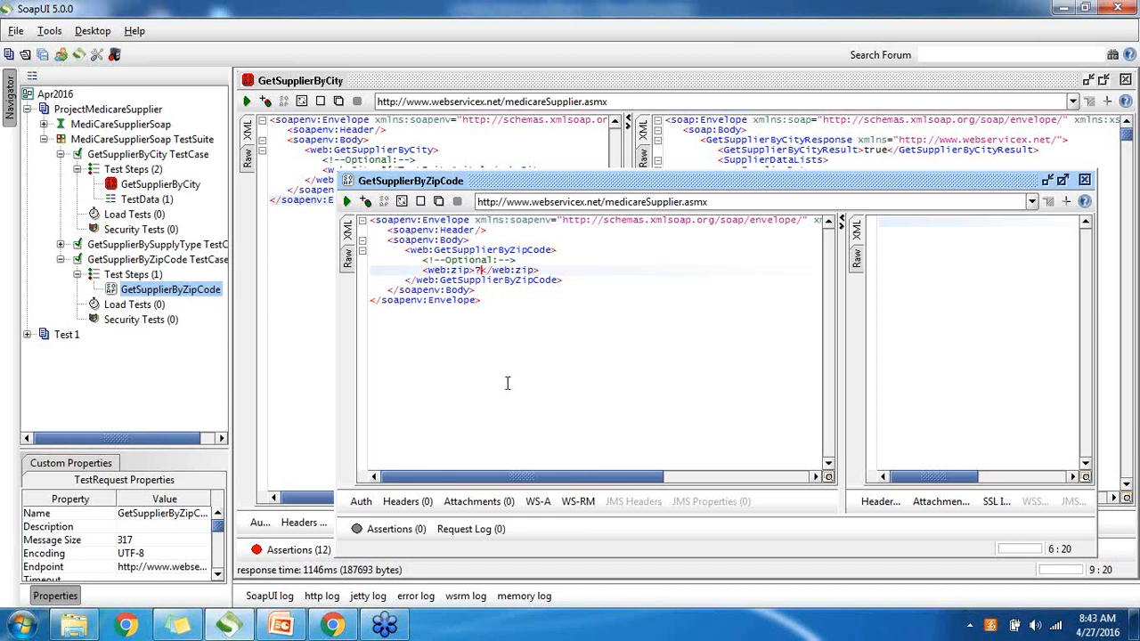
{"action": "left_click_drag", "start_coordinate": [829, 186], "coordinate": [724, 304]}
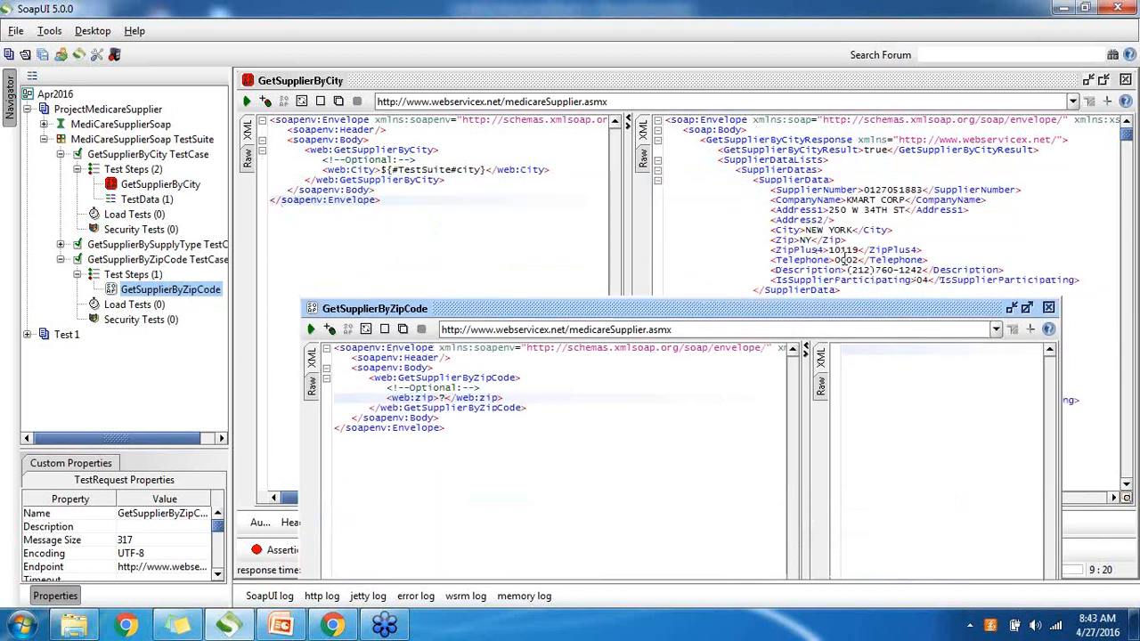
Step: Compare the first supplier's ZipPlus4 element in the GetSupplierByCity response with the GetSupplierByZipCode request's zip input, and close the zip code request
{"action": "left_click", "coordinate": [788, 249]}
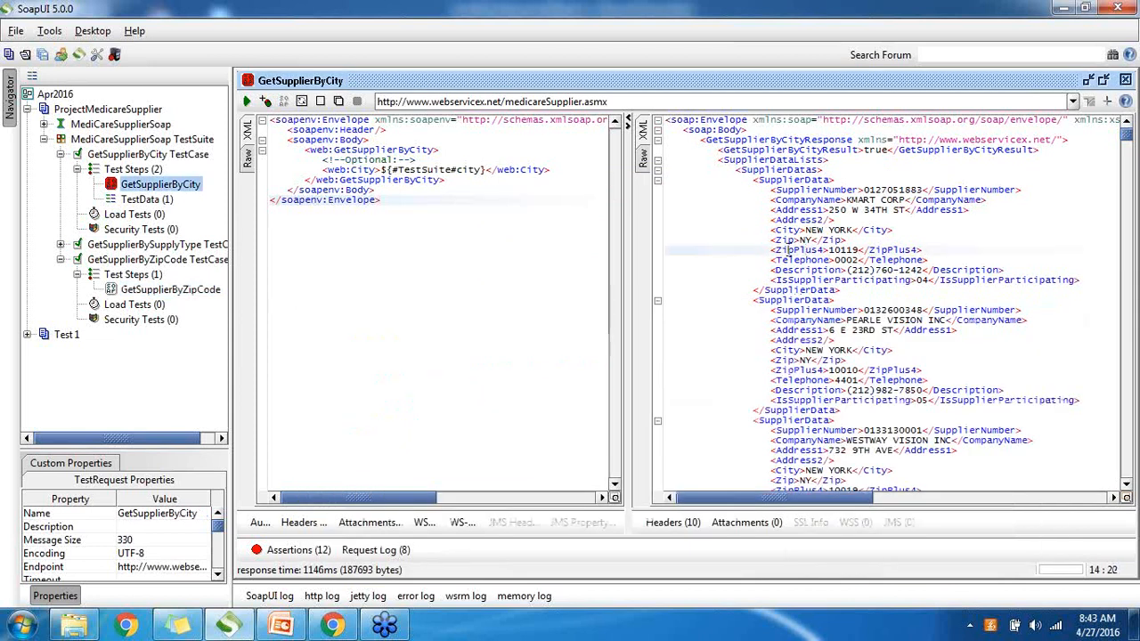
{"action": "left_click_drag", "start_coordinate": [789, 250], "coordinate": [871, 252]}
{"action": "left_click", "coordinate": [871, 251]}
{"action": "left_click", "coordinate": [207, 293]}
{"action": "double_click", "coordinate": [207, 293]}
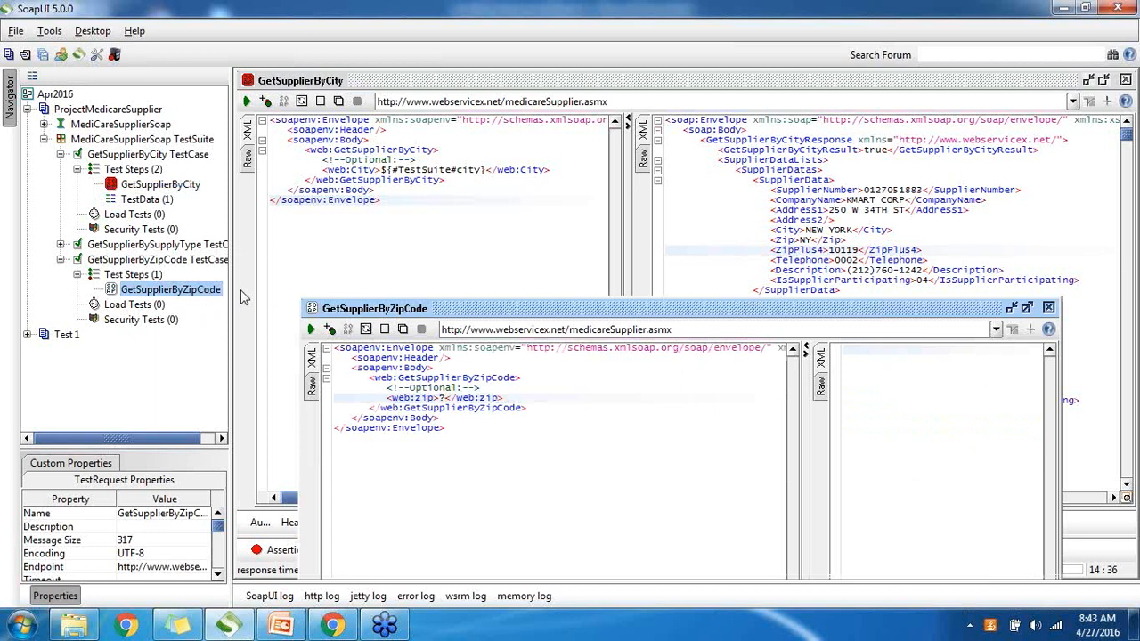
{"action": "left_click_drag", "start_coordinate": [695, 319], "coordinate": [734, 309]}
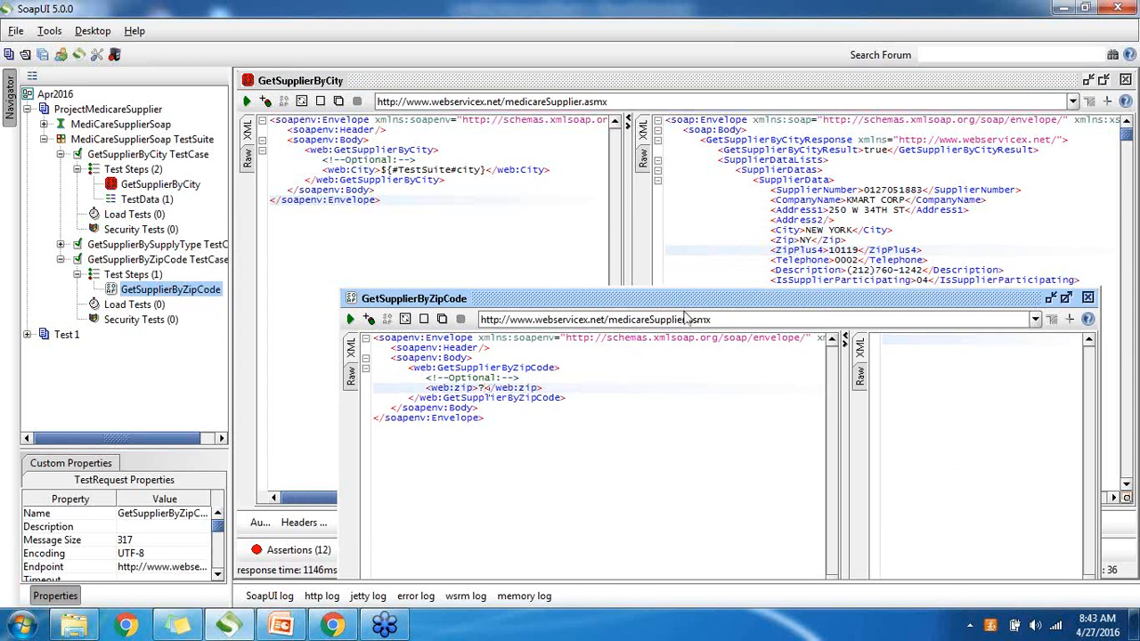
{"action": "left_click_drag", "start_coordinate": [680, 302], "coordinate": [625, 192]}
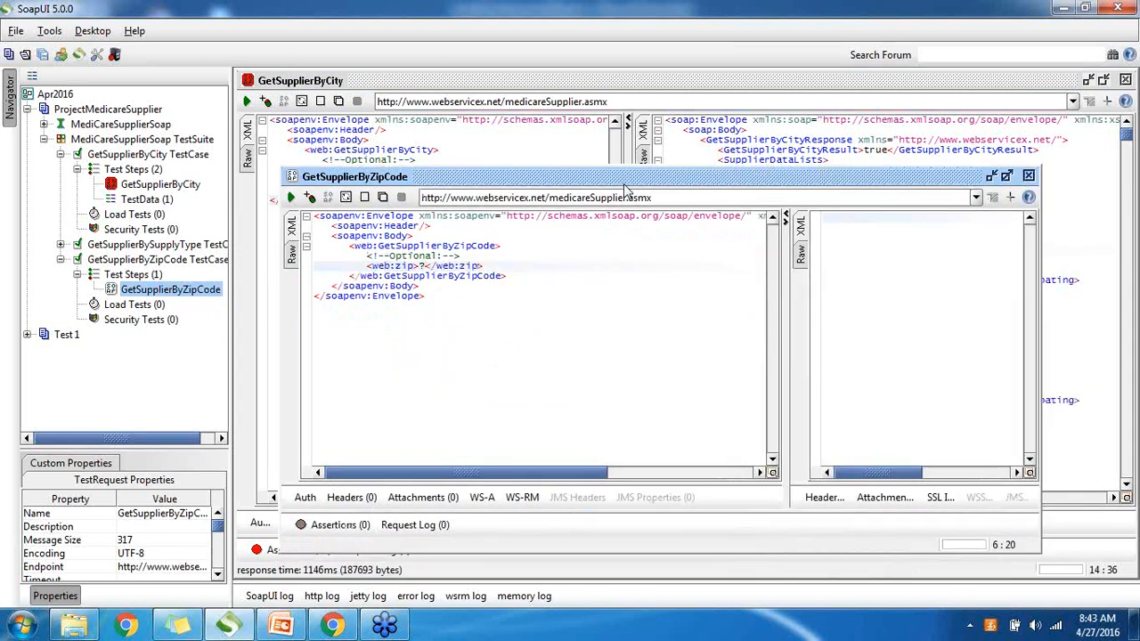
{"action": "left_click", "coordinate": [1030, 177]}
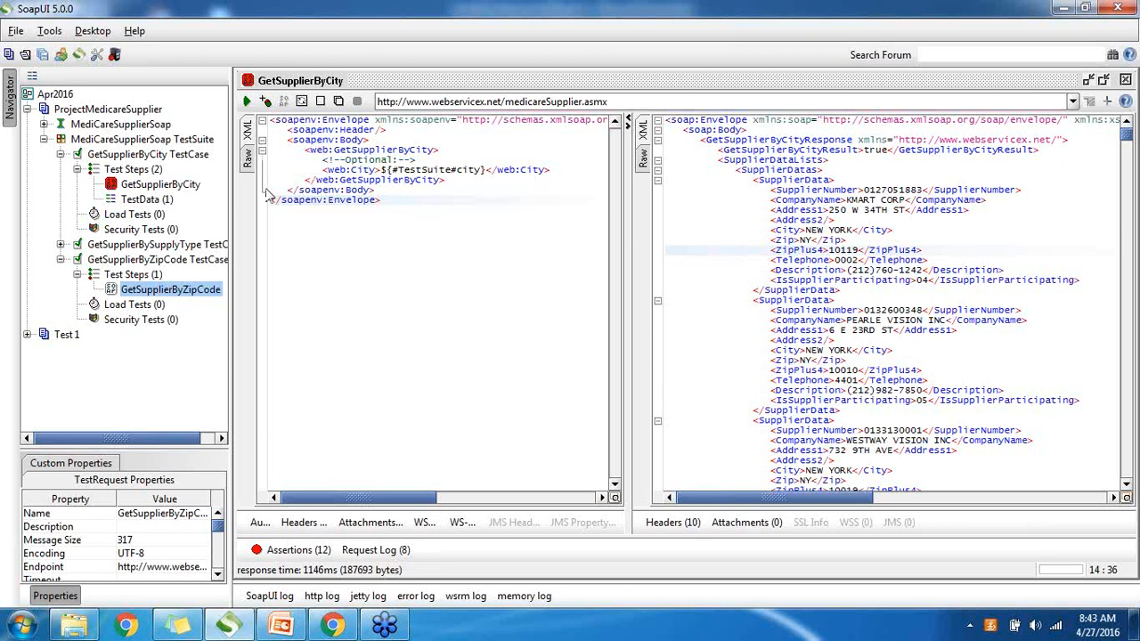
Step: Clear the value of the city custom property on the MediCareSupplierSoap TestSuite
{"action": "left_click", "coordinate": [153, 143]}
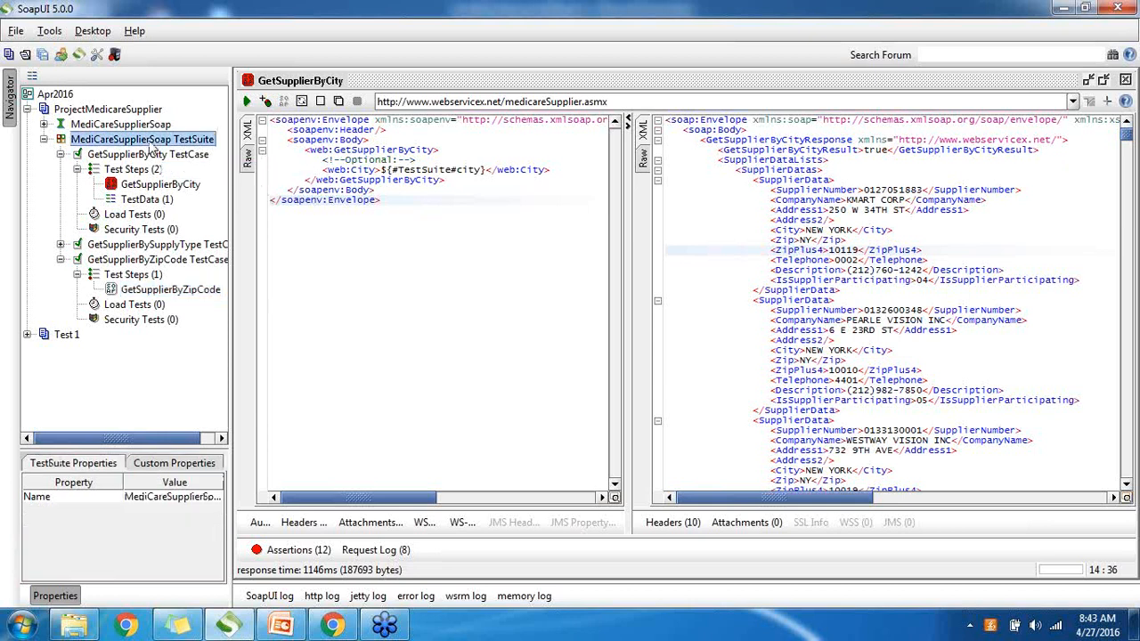
{"action": "left_click", "coordinate": [144, 470]}
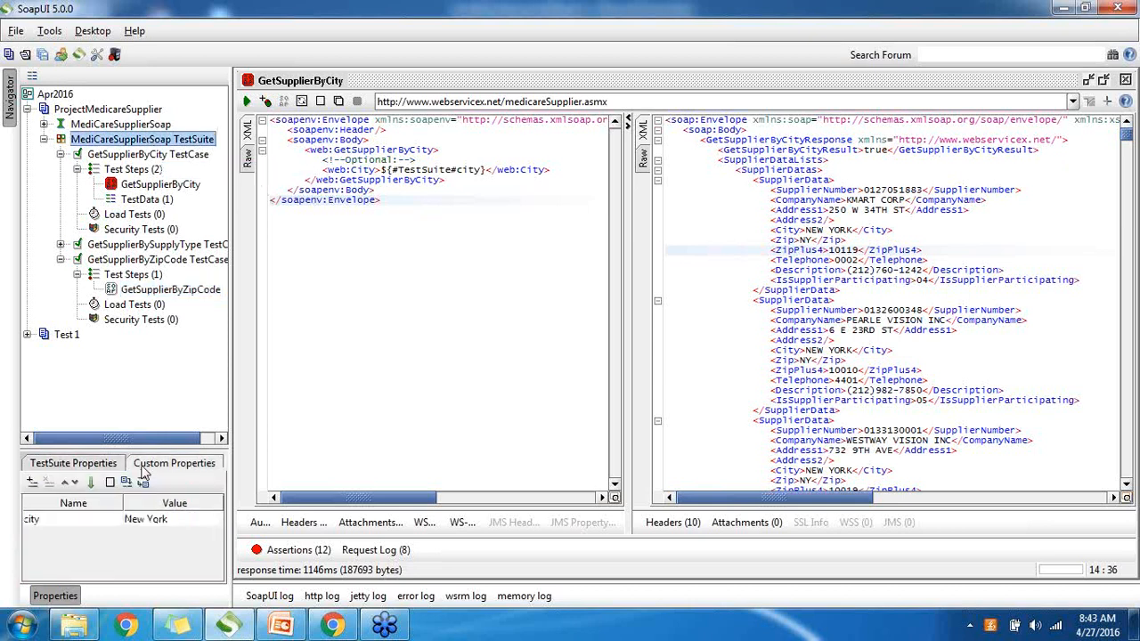
{"action": "double_click", "coordinate": [190, 519]}
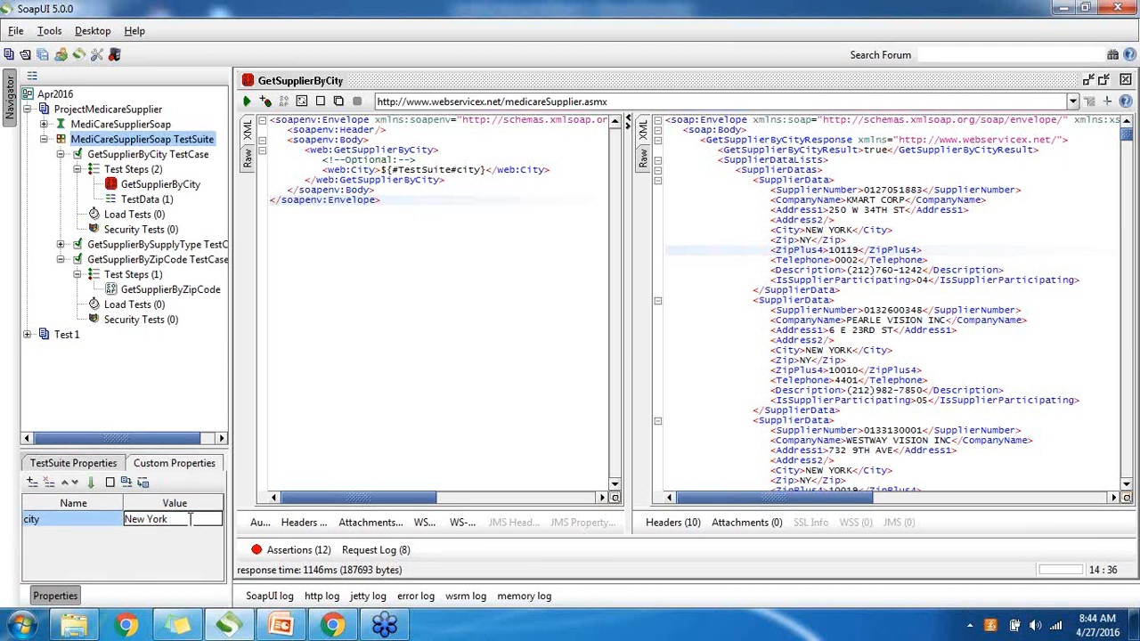
{"action": "key", "text": "BackSpace"}
{"action": "key", "text": "BackSpace"}
{"action": "key", "text": "BackSpace"}
{"action": "key", "text": "BackSpace"}
{"action": "key", "text": "BackSpace"}
{"action": "key", "text": "BackSpace"}
{"action": "key", "text": "BackSpace"}
{"action": "key", "text": "BackSpace"}
{"action": "left_click", "coordinate": [71, 522]}
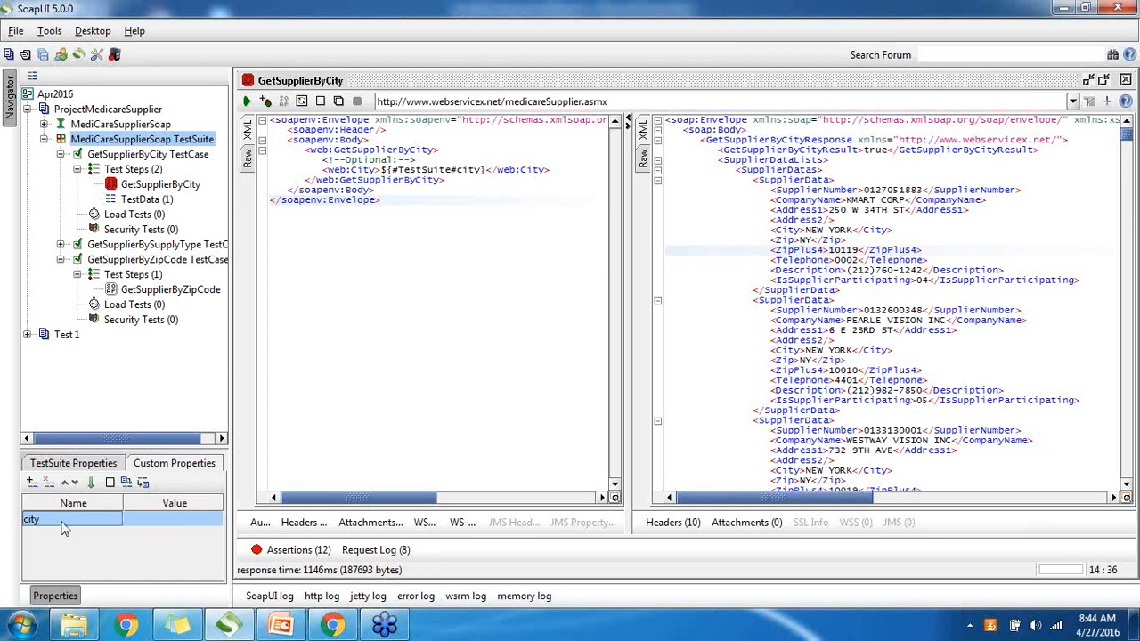
{"action": "double_click", "coordinate": [181, 522]}
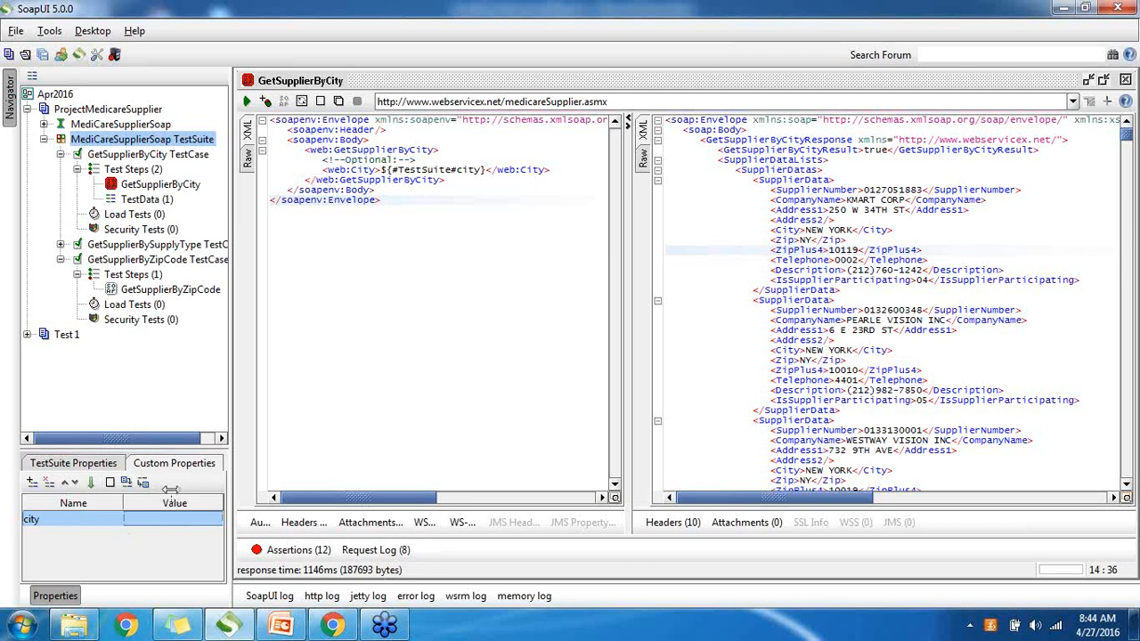
{"action": "right_click", "coordinate": [149, 185]}
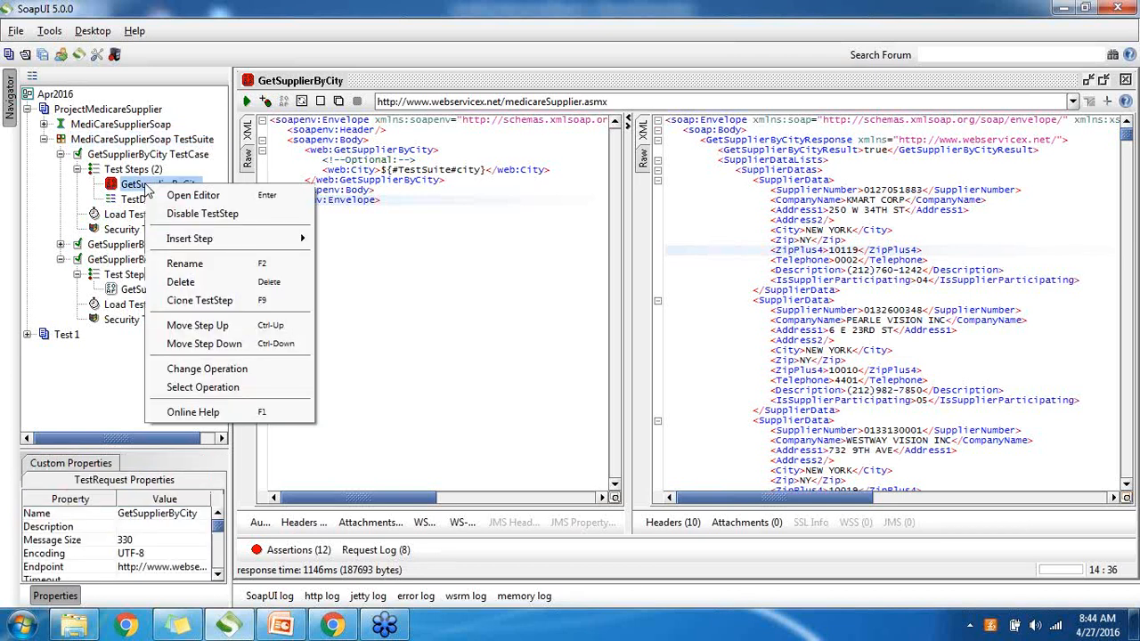
{"action": "left_click", "coordinate": [129, 160]}
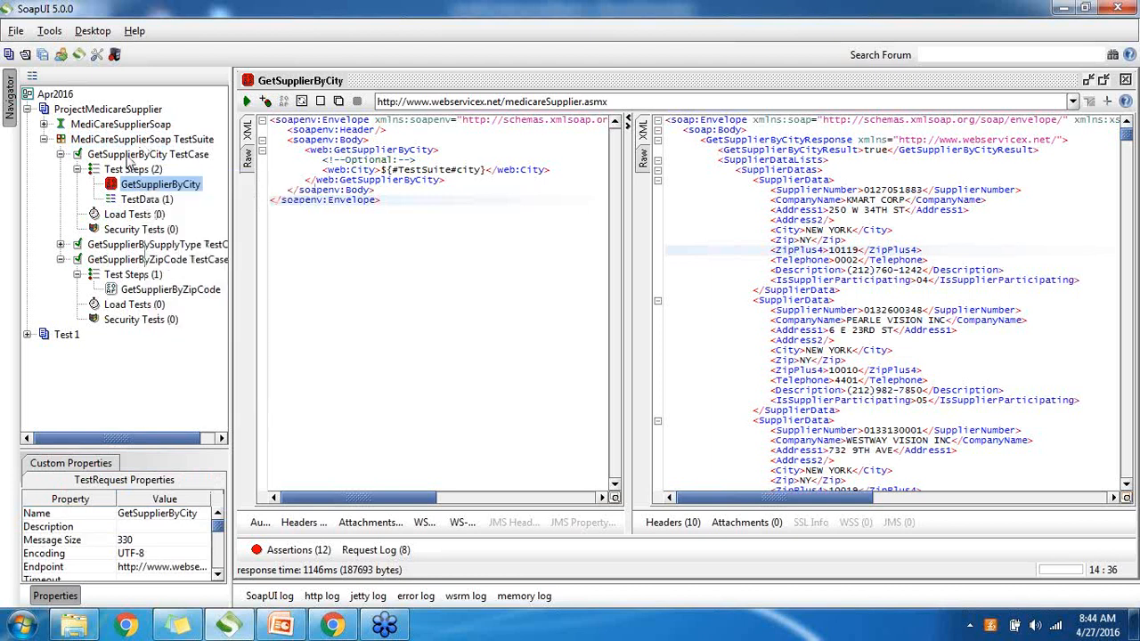
{"action": "right_click", "coordinate": [130, 156]}
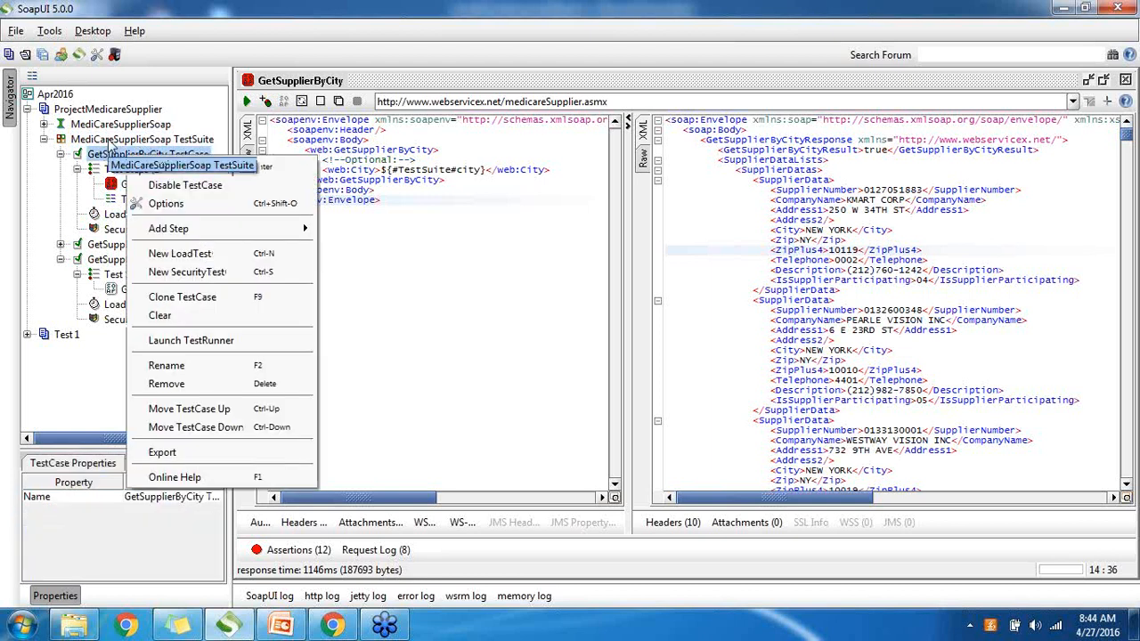
{"action": "left_click", "coordinate": [39, 210]}
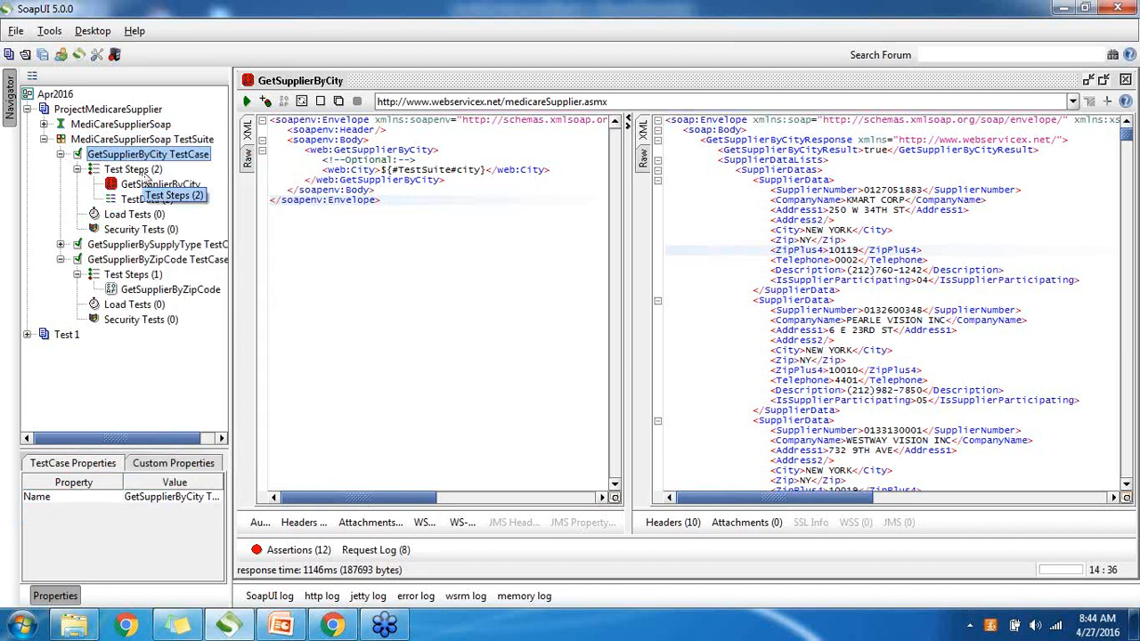
Step: Add a Property Transfer step named ZipCode Transfer to the GetSupplierByCity TestCase
{"action": "right_click", "coordinate": [143, 170]}
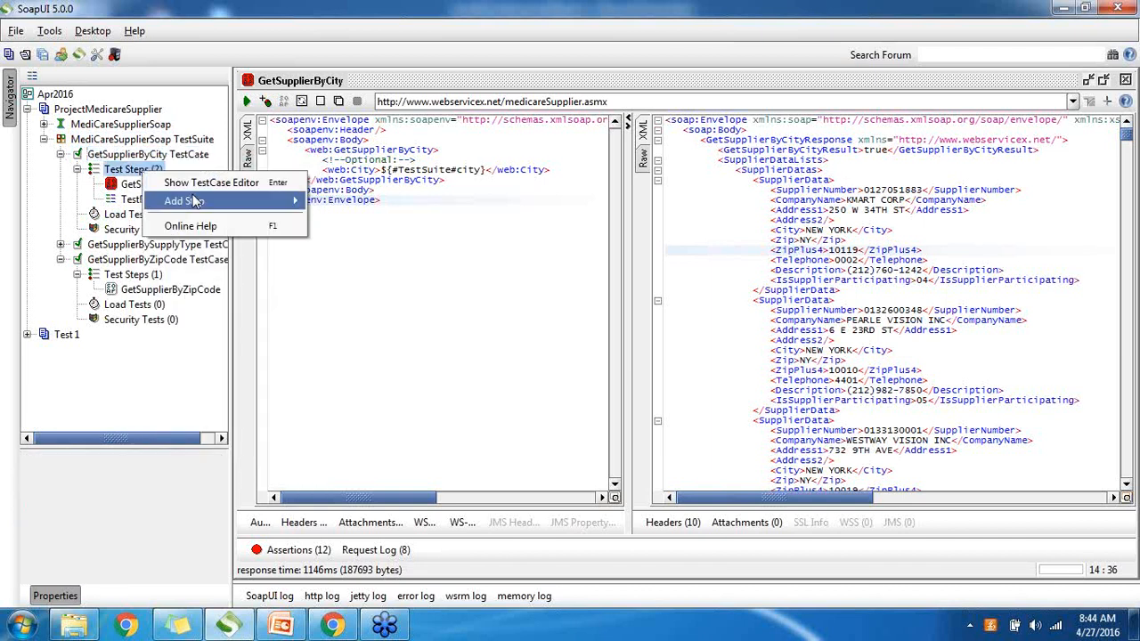
{"action": "mouse_move", "coordinate": [201, 205]}
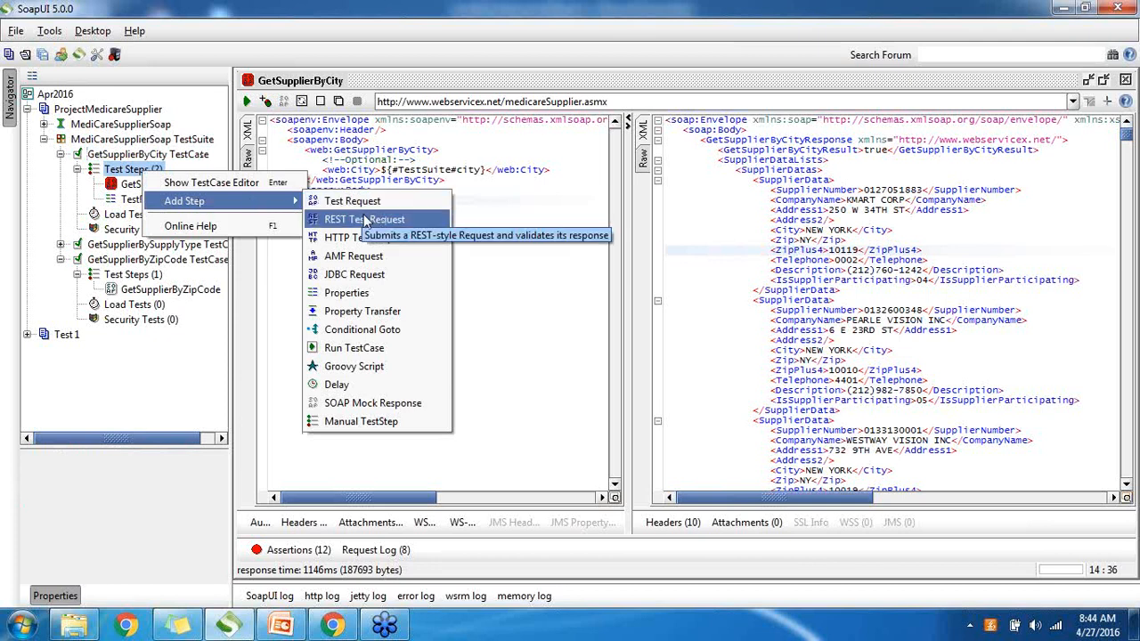
{"action": "left_click", "coordinate": [344, 314]}
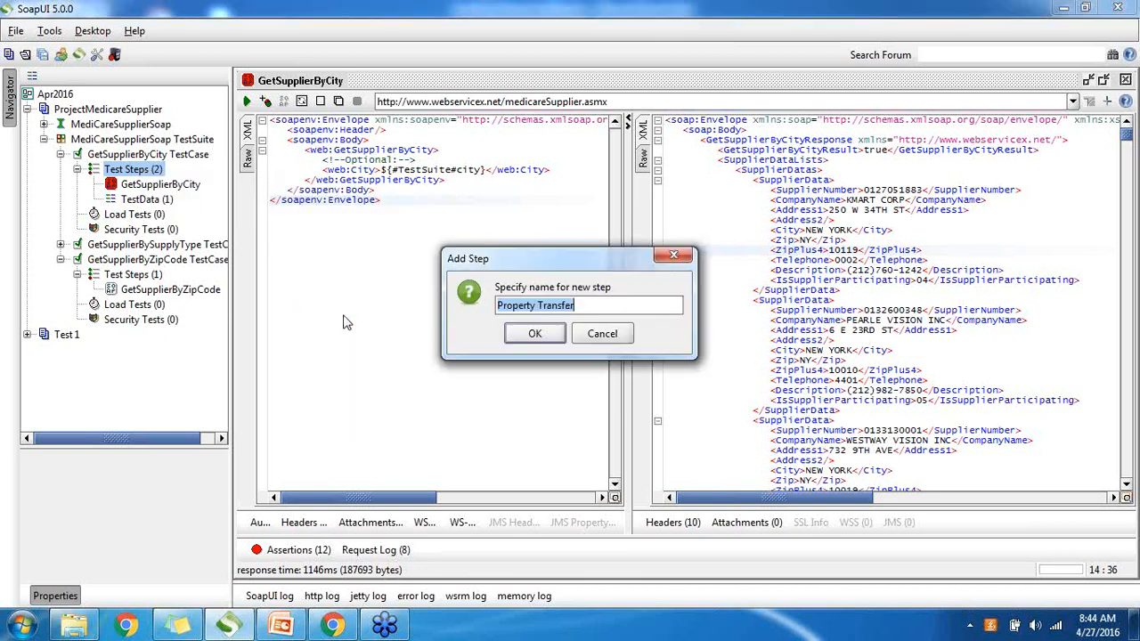
{"action": "left_click", "coordinate": [539, 305]}
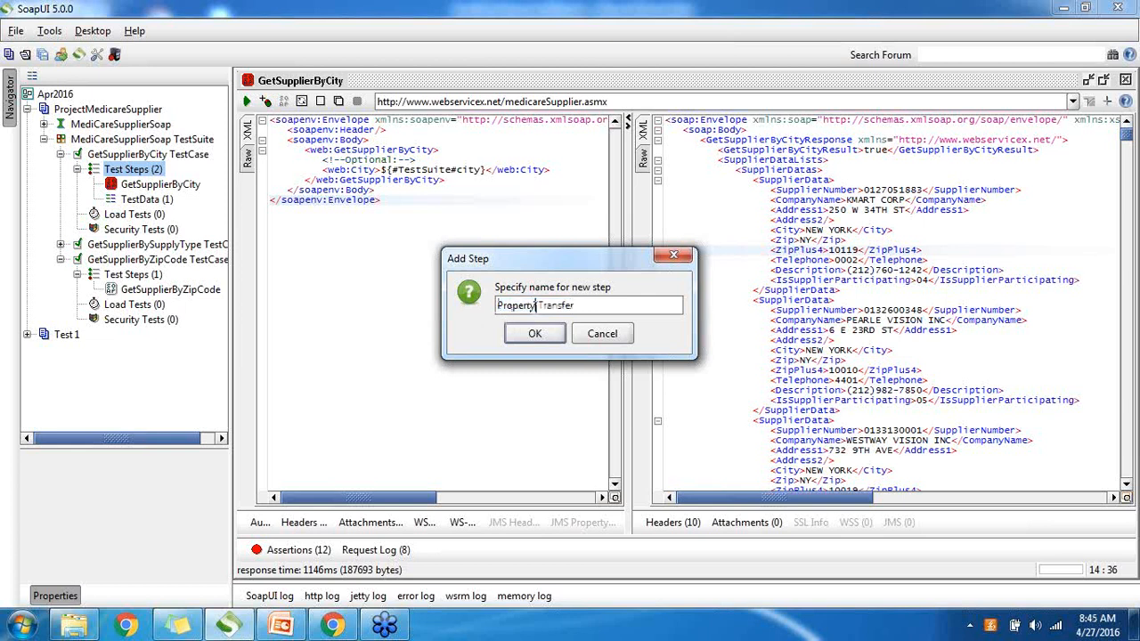
{"action": "key", "text": "BackSpace"}
{"action": "key", "text": "BackSpace"}
{"action": "key", "text": "BackSpace"}
{"action": "key", "text": "BackSpace"}
{"action": "key", "text": "BackSpace"}
{"action": "key", "text": "BackSpace"}
{"action": "key", "text": "BackSpace"}
{"action": "key", "text": "BackSpace"}
{"action": "key", "text": "BackSpace"}
{"action": "key", "text": "BackSpace"}
{"action": "type", "text": "Zip CodePr"}
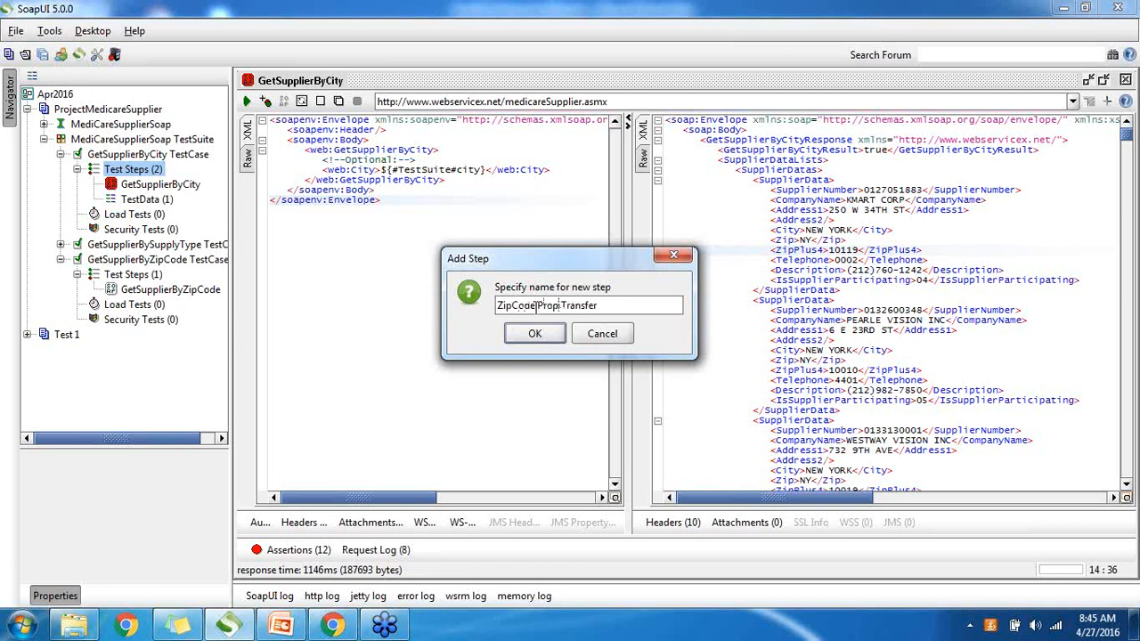
{"action": "key", "text": "BackSpace"}
{"action": "key", "text": "BackSpace"}
{"action": "key", "text": "Delete"}
{"action": "left_click", "coordinate": [531, 333]}
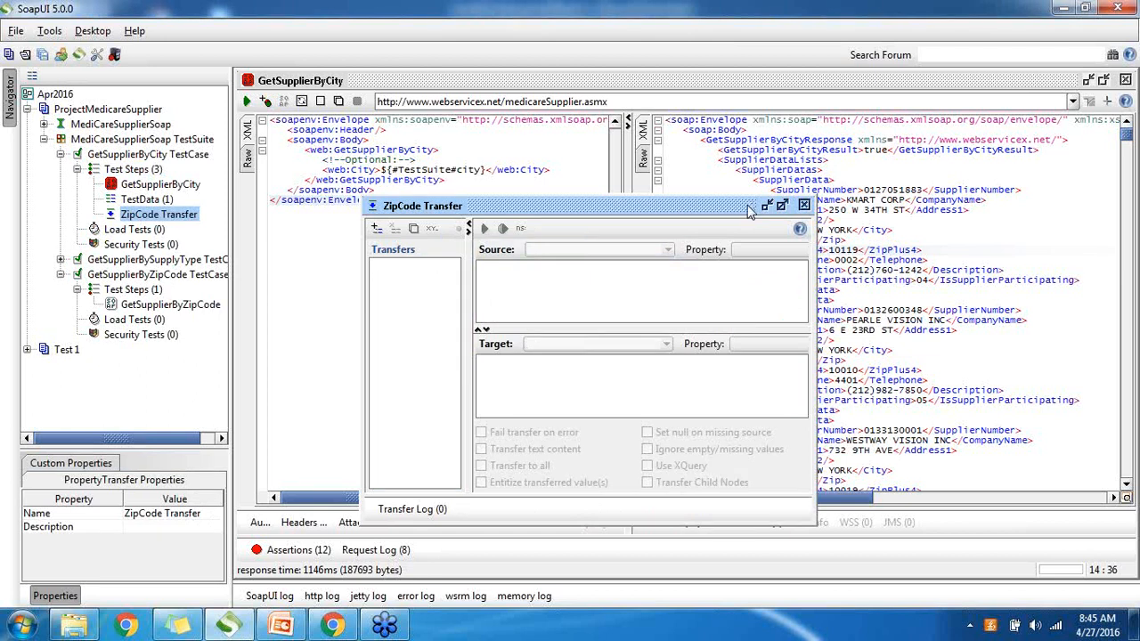
Step: Maximize the ZipCode Transfer editor and add a property transfer named ZipCode
{"action": "left_click", "coordinate": [782, 205]}
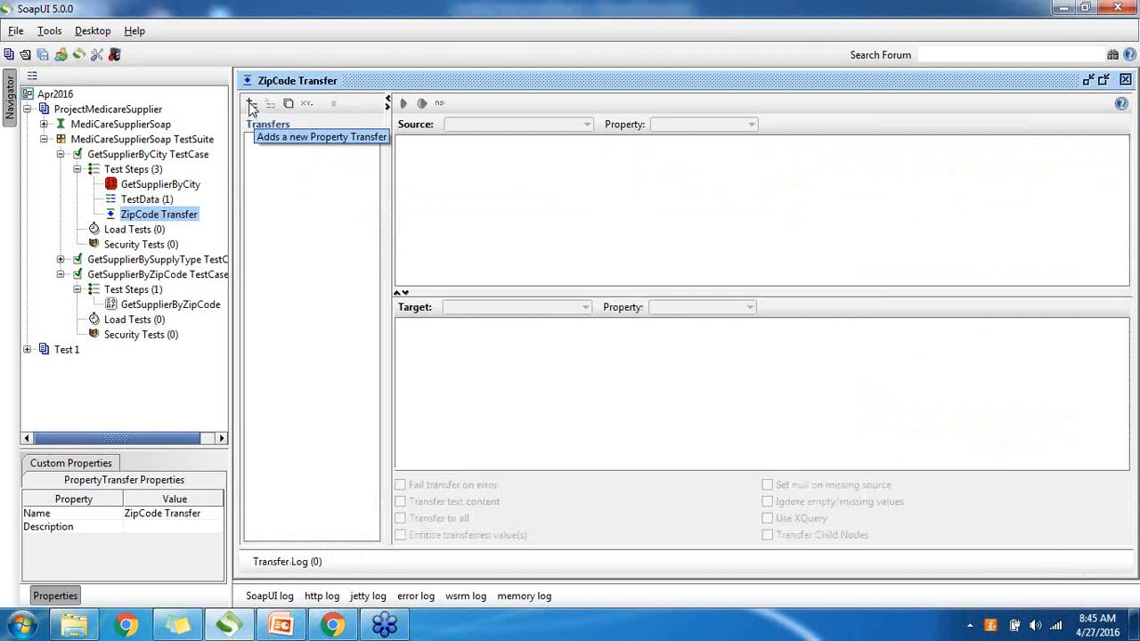
{"action": "left_click", "coordinate": [252, 105]}
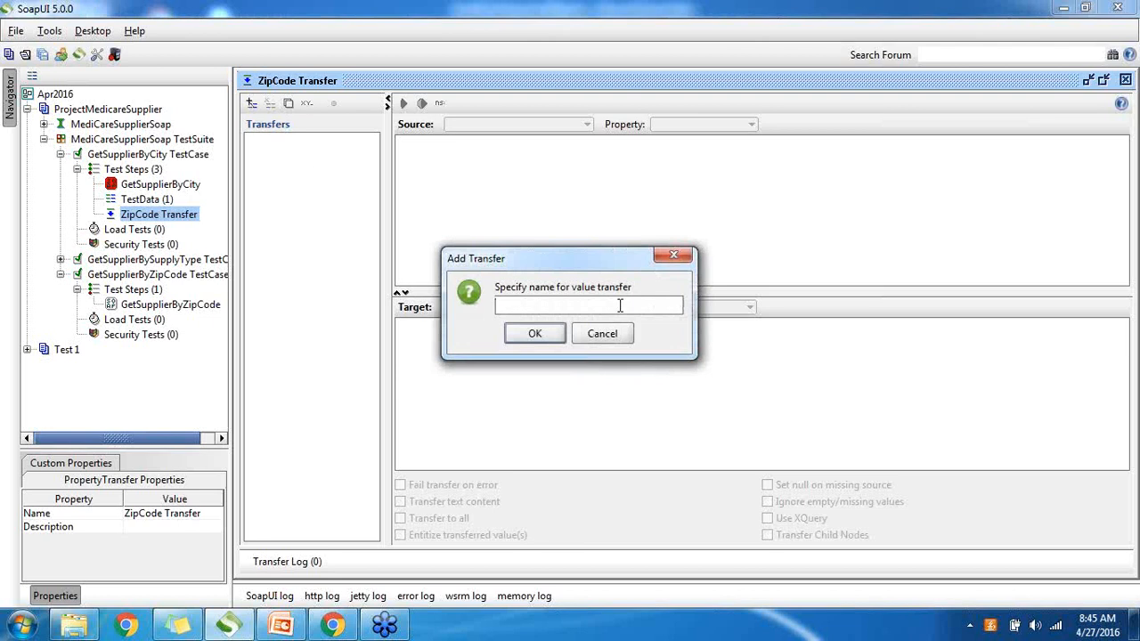
{"action": "type", "text": "ZipCode"}
{"action": "key", "text": "BackSpace"}
{"action": "key", "text": "BackSpace"}
{"action": "key", "text": "BackSpace"}
{"action": "key", "text": "BackSpace"}
{"action": "type", "text": "Code"}
{"action": "left_click", "coordinate": [535, 334]}
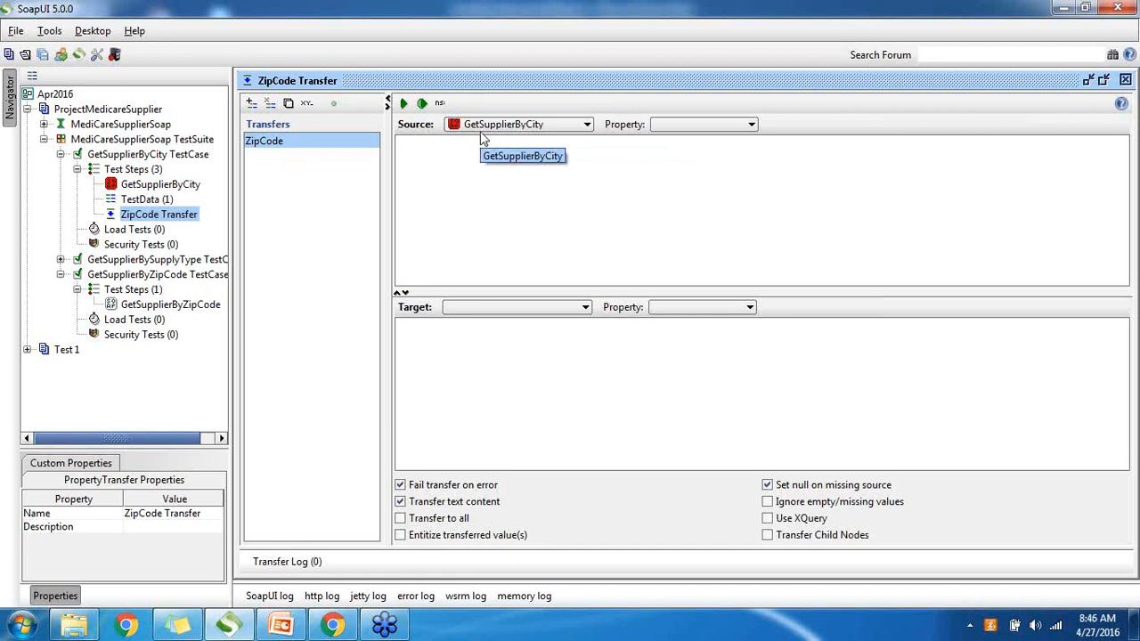
Step: Set the ZipCode transfer's source to the GetSupplierByCity step and its source property to Response
{"action": "left_click", "coordinate": [586, 126]}
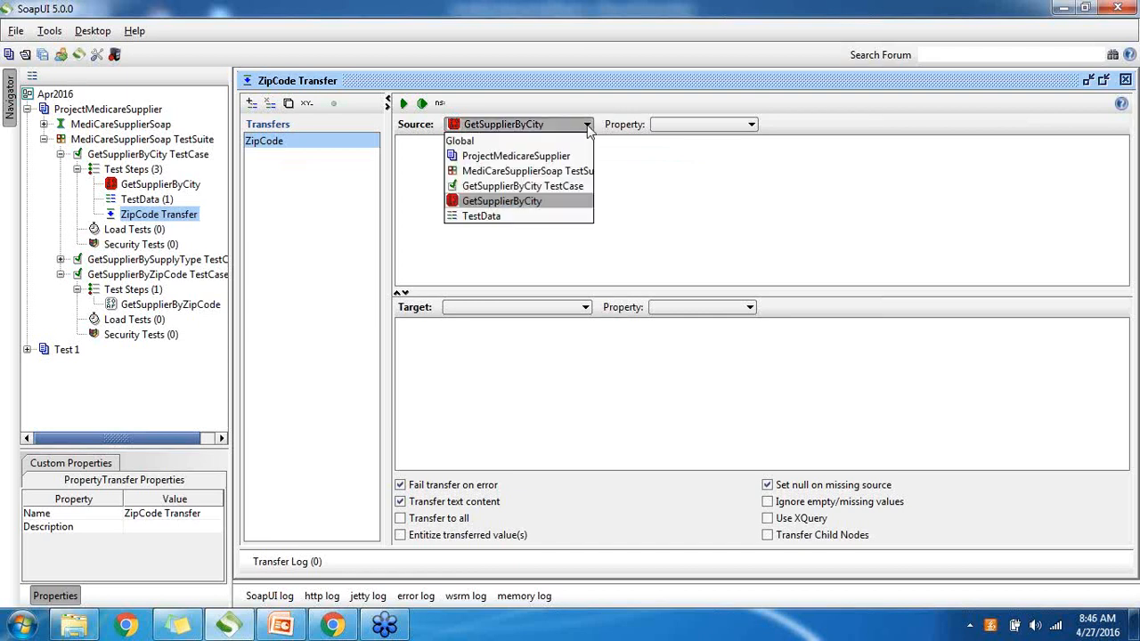
{"action": "left_click", "coordinate": [512, 204]}
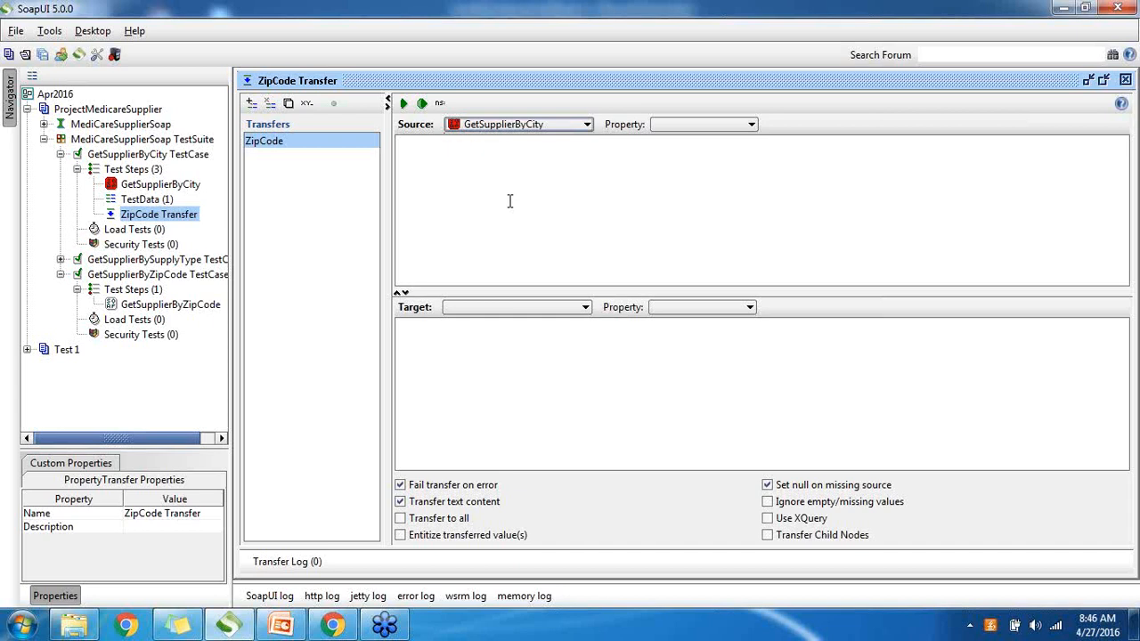
{"action": "left_click", "coordinate": [157, 185]}
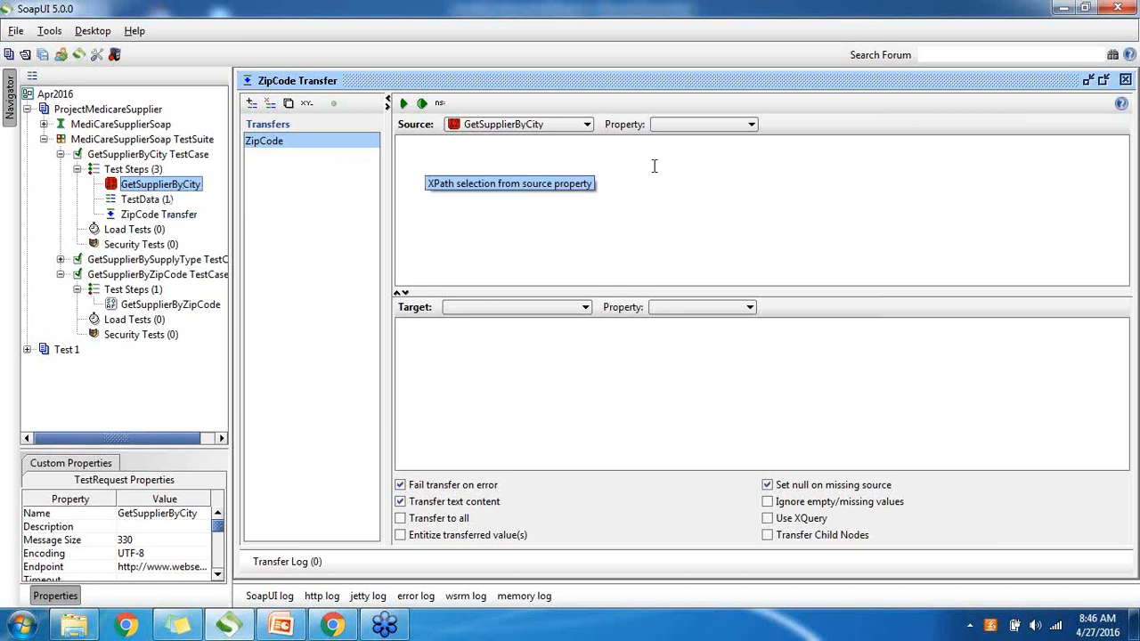
{"action": "left_click", "coordinate": [752, 125]}
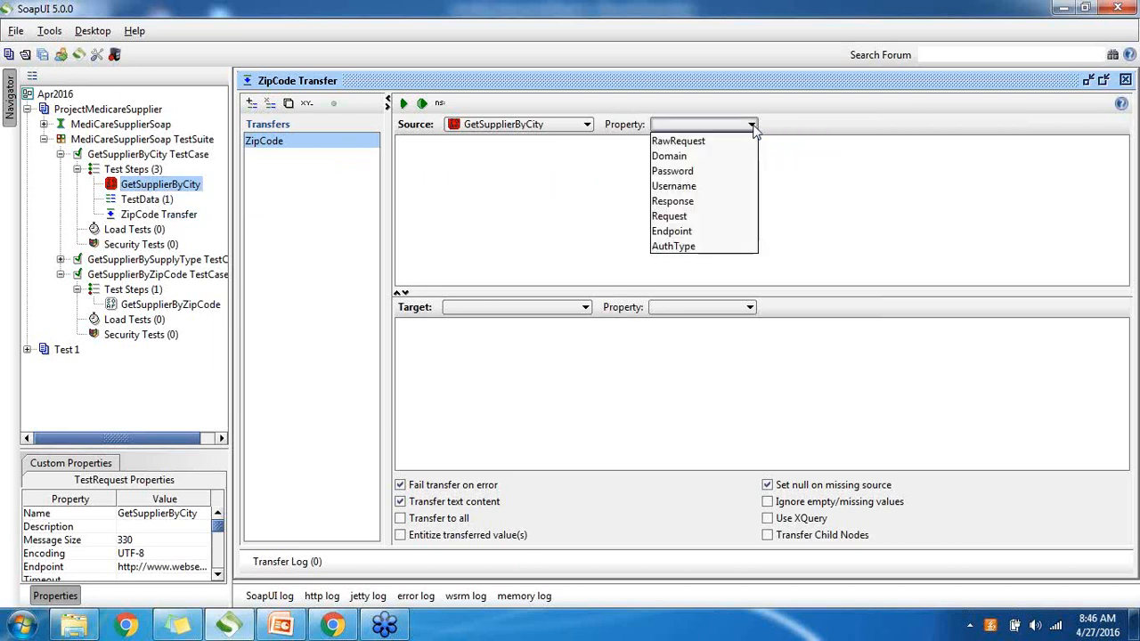
{"action": "left_click", "coordinate": [674, 204]}
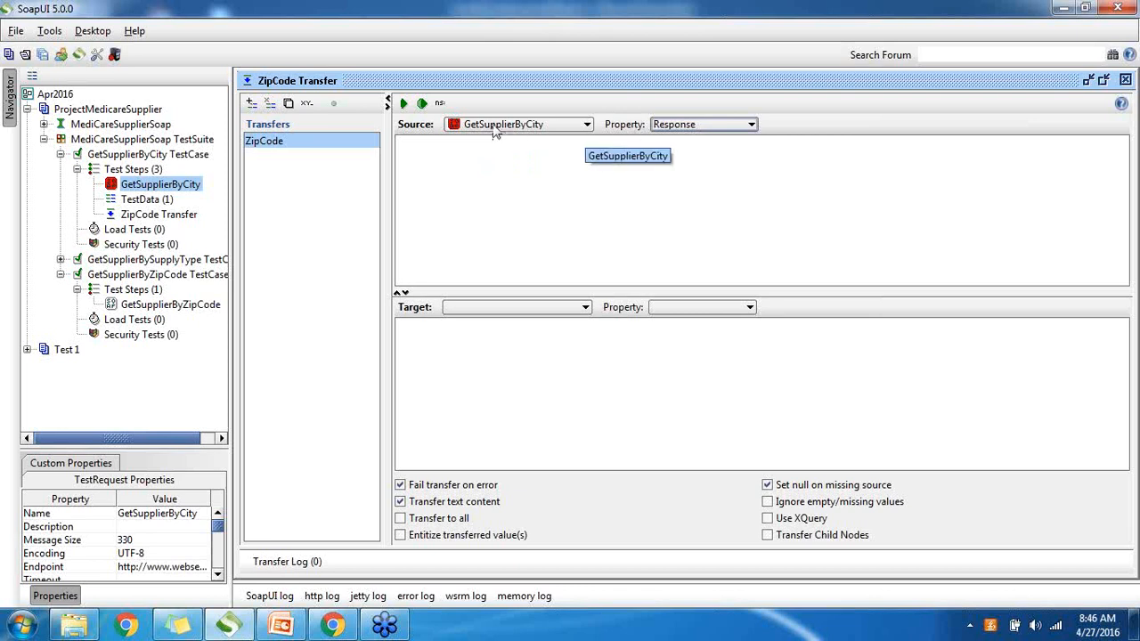
{"action": "left_click", "coordinate": [815, 190]}
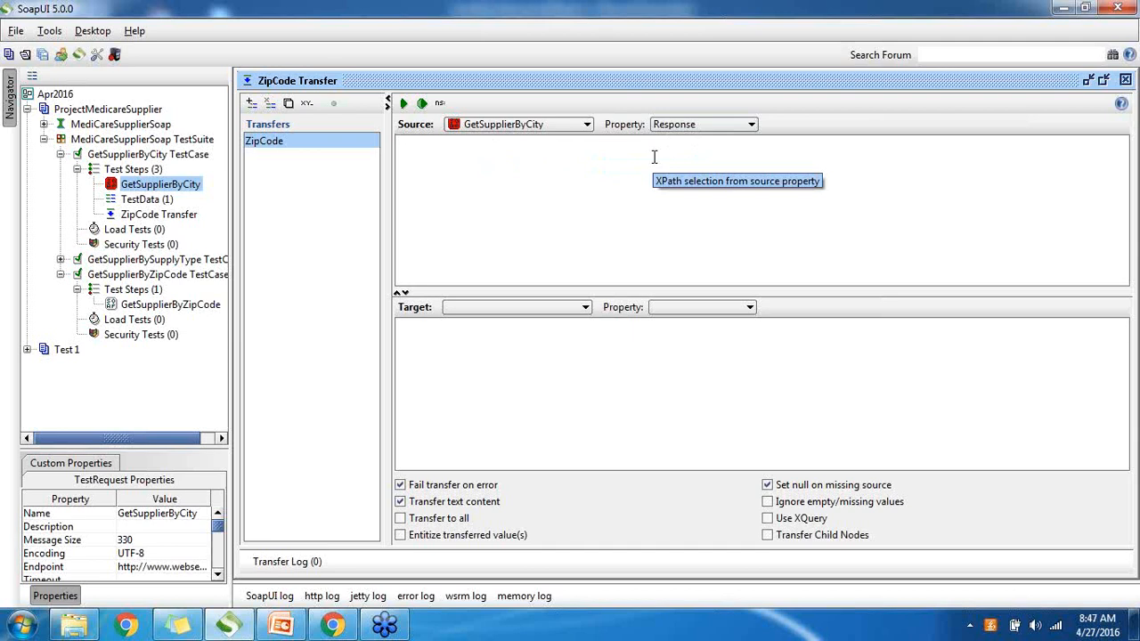
{"action": "left_click", "coordinate": [745, 128]}
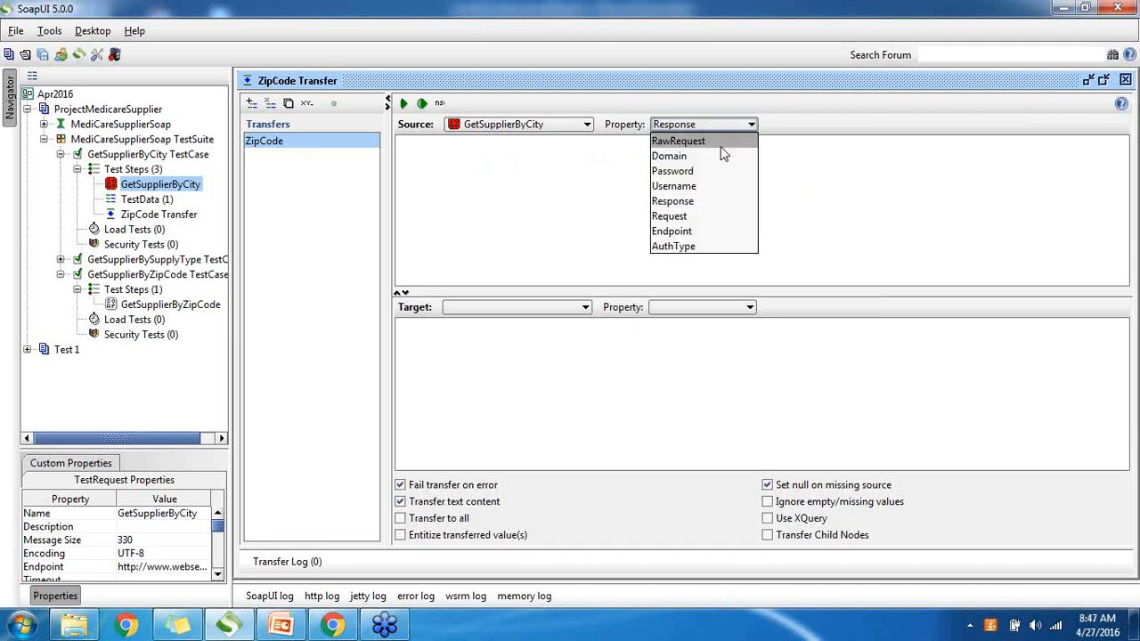
{"action": "left_click", "coordinate": [708, 204]}
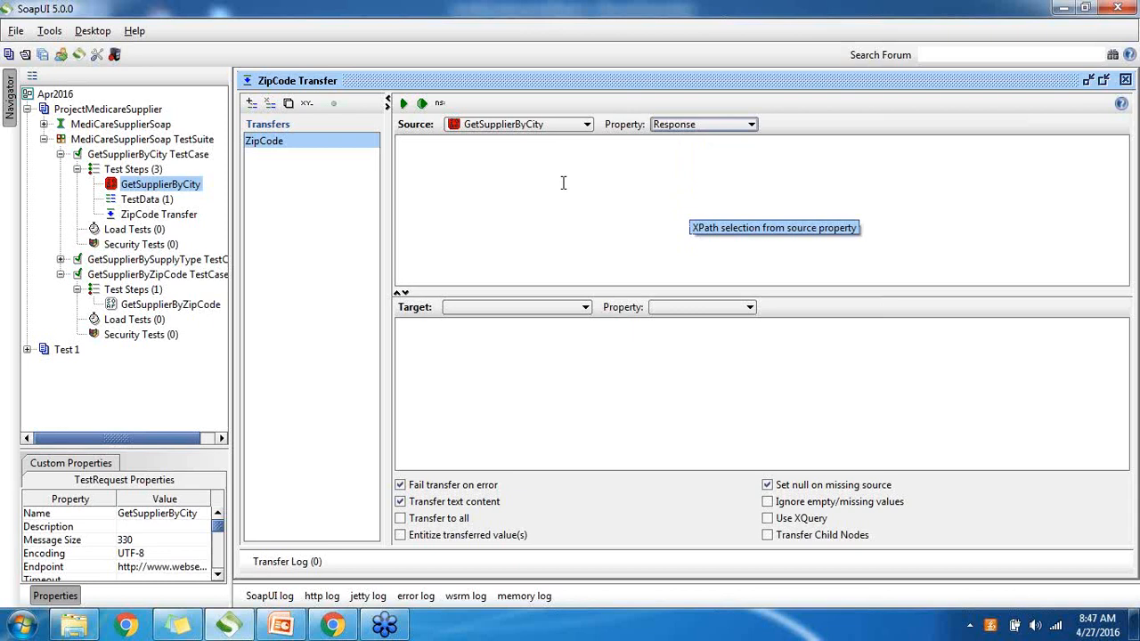
{"action": "left_click", "coordinate": [705, 150]}
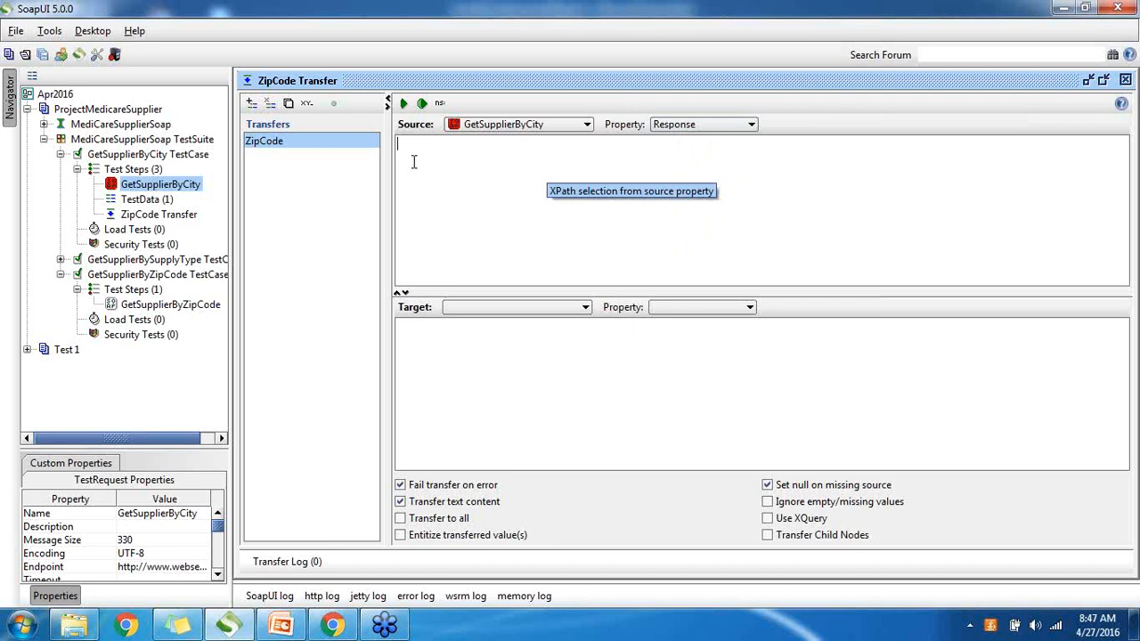
Step: Open the GetSupplierByCity request and examine the first supplier's ZipPlus4 element in its response
{"action": "double_click", "coordinate": [163, 186]}
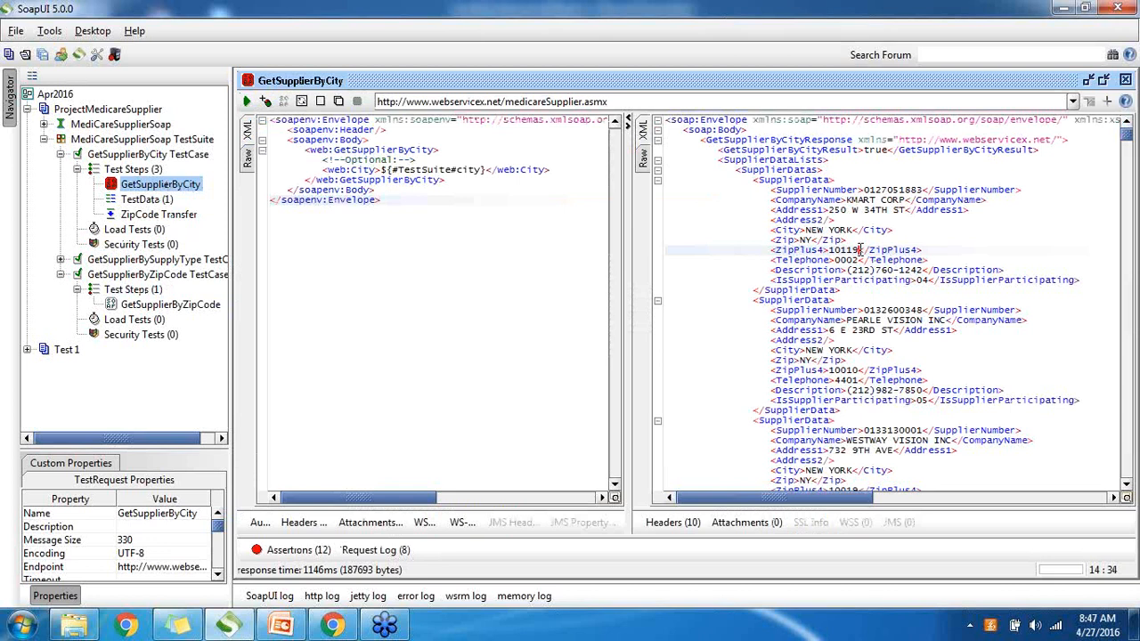
{"action": "left_click_drag", "start_coordinate": [859, 250], "coordinate": [829, 250]}
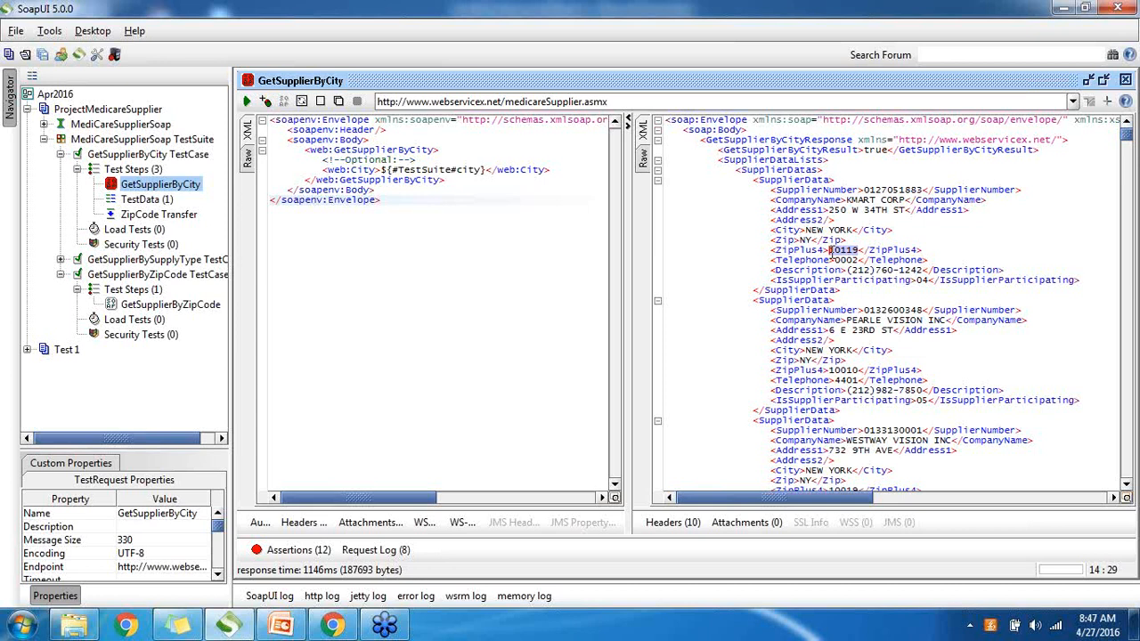
{"action": "left_click", "coordinate": [937, 251]}
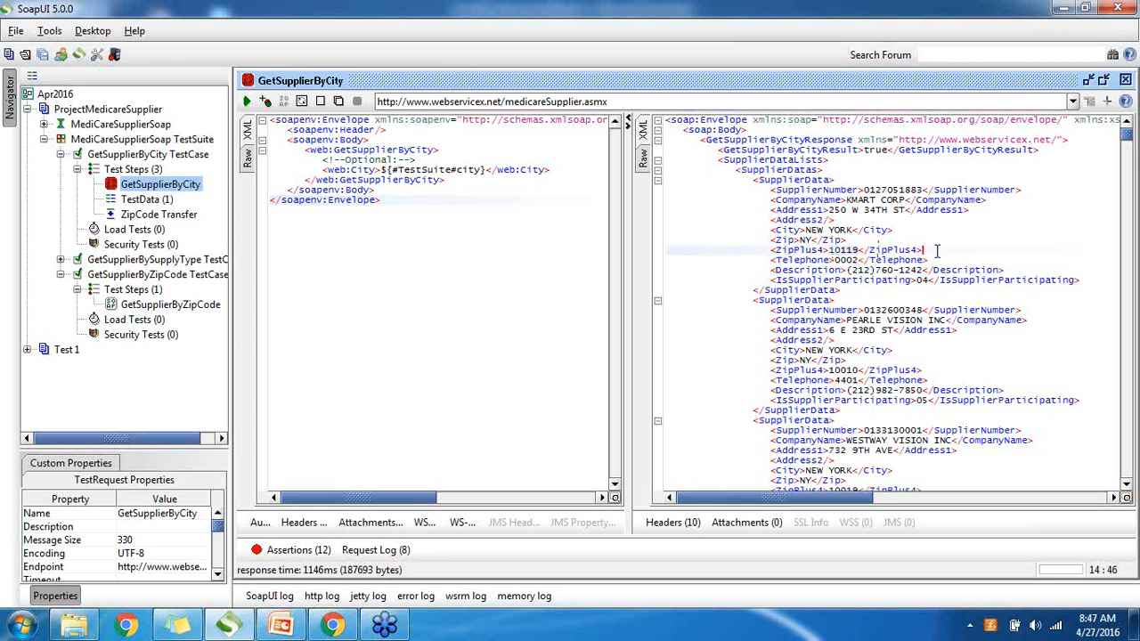
{"action": "left_click_drag", "start_coordinate": [937, 251], "coordinate": [771, 252]}
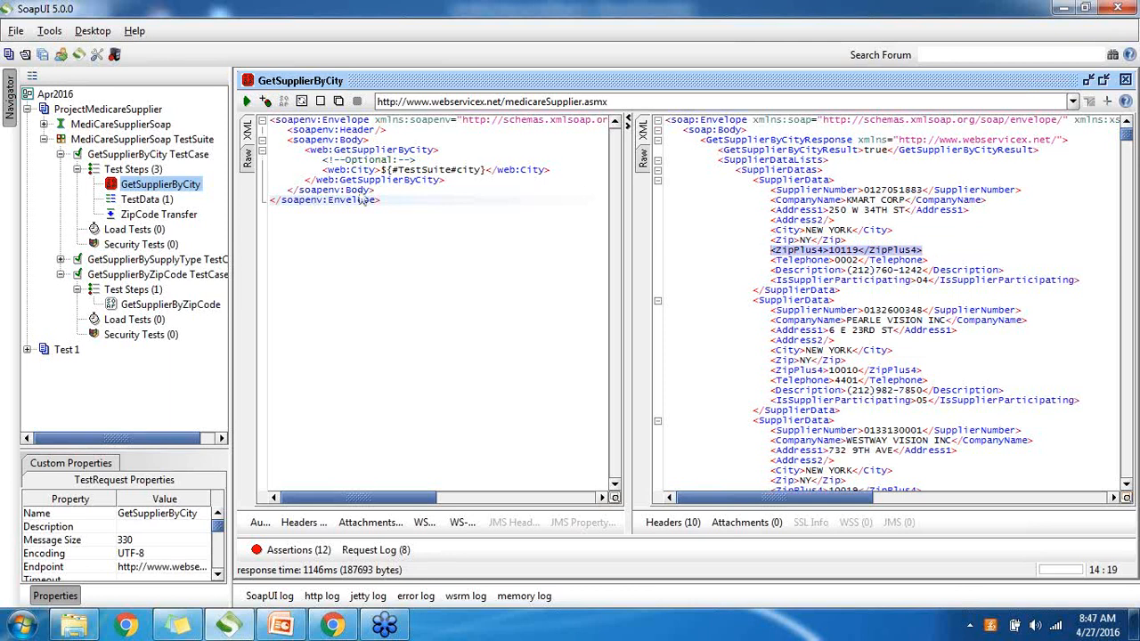
Step: Reopen the ZipCode Transfer editor as a floating window, widened and placed just below the first supplier's ZipPlus4 element in the response
{"action": "left_click", "coordinate": [185, 219]}
{"action": "double_click", "coordinate": [185, 218]}
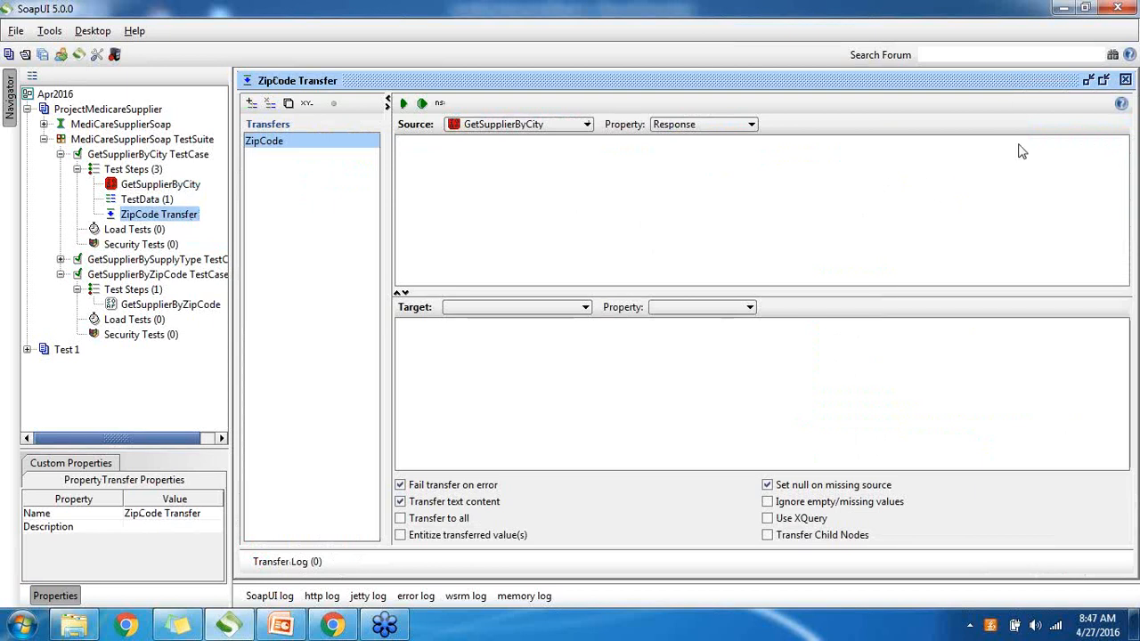
{"action": "left_click", "coordinate": [1105, 81]}
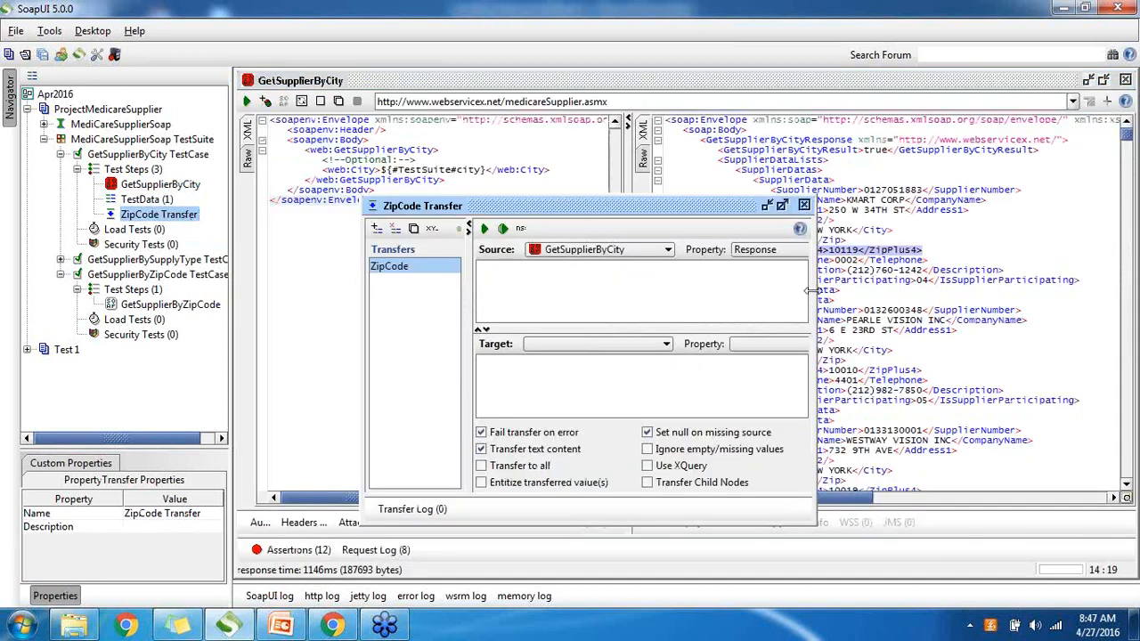
{"action": "left_click_drag", "start_coordinate": [816, 294], "coordinate": [918, 295]}
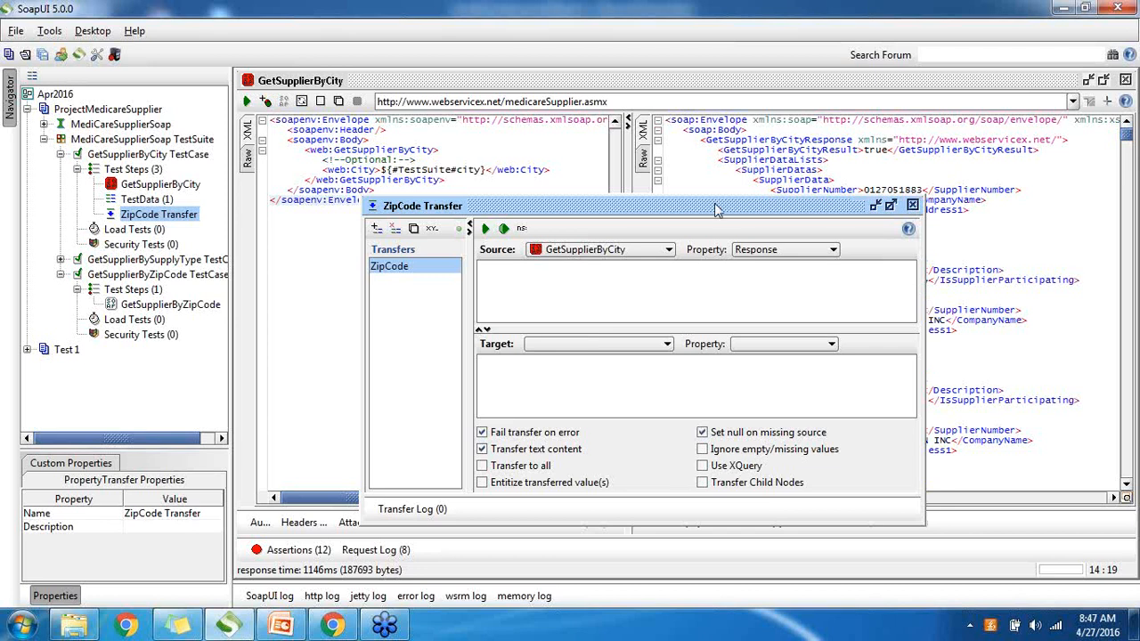
{"action": "left_click_drag", "start_coordinate": [703, 210], "coordinate": [733, 307]}
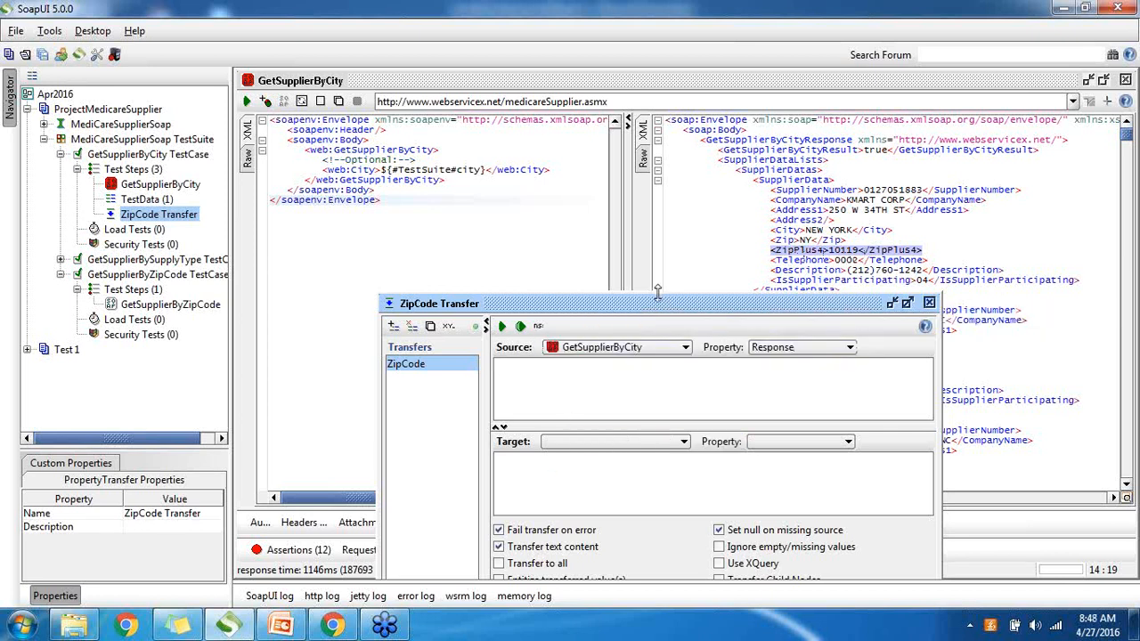
{"action": "left_click_drag", "start_coordinate": [657, 293], "coordinate": [655, 279]}
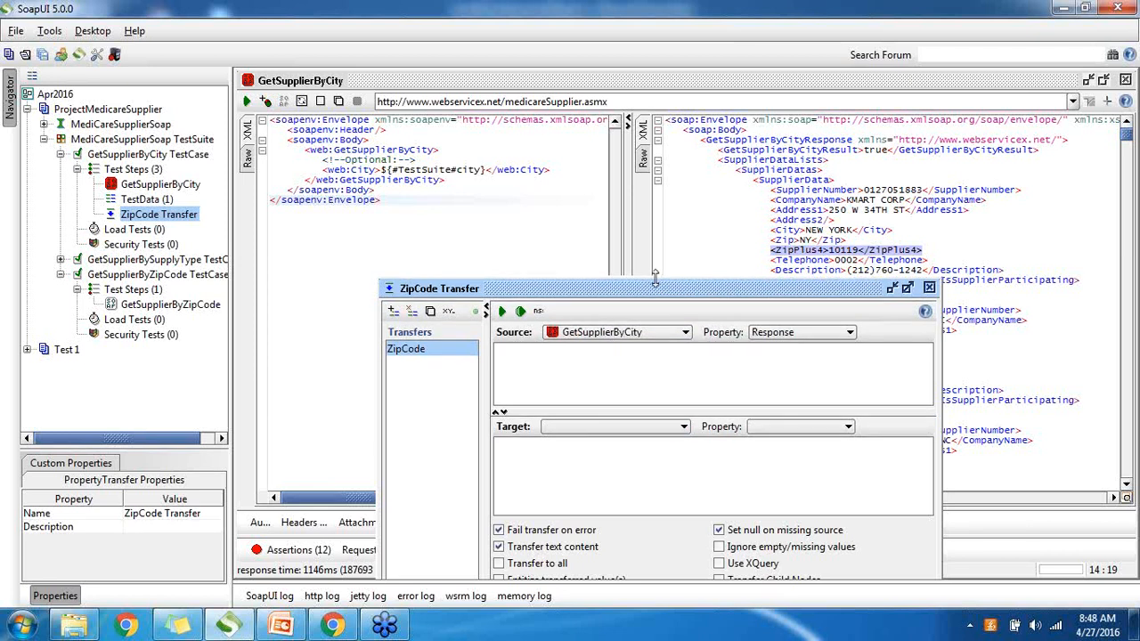
Step: Declare the response's soap and ns1 namespaces in the source XPath and begin the expression below them with //ns1:
{"action": "left_click", "coordinate": [539, 312]}
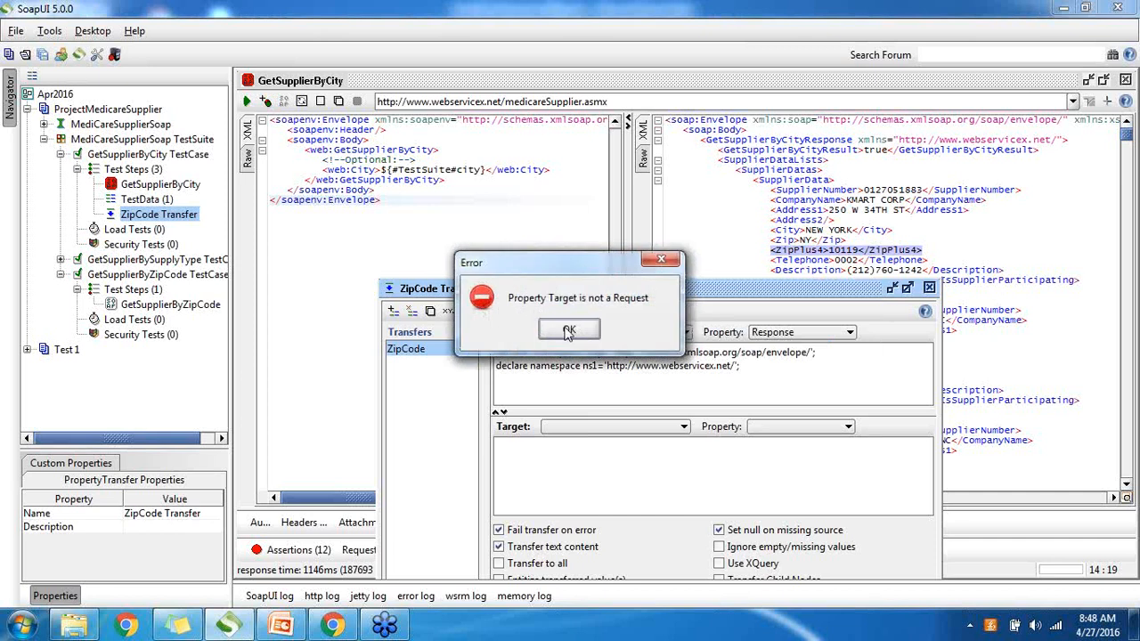
{"action": "left_click", "coordinate": [569, 332]}
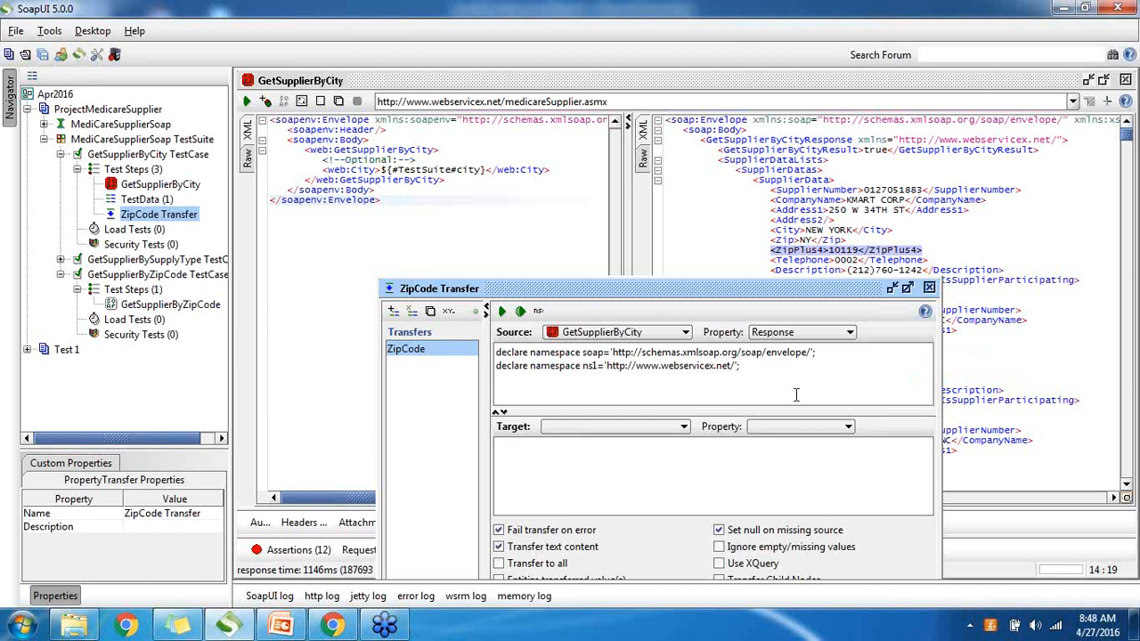
{"action": "left_click", "coordinate": [761, 369]}
{"action": "key", "text": "Return"}
{"action": "type", "text": "//"}
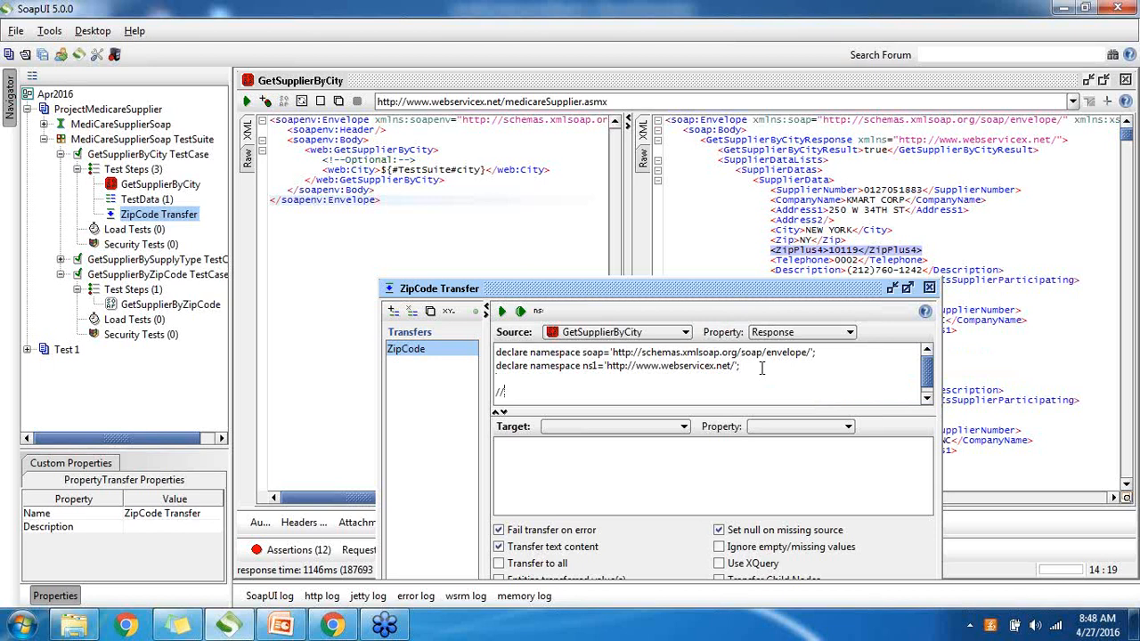
{"action": "type", "text": "ns1"}
{"action": "left_click_drag", "start_coordinate": [582, 366], "coordinate": [601, 370]}
{"action": "left_click", "coordinate": [530, 393]}
{"action": "type", "text": ":"}
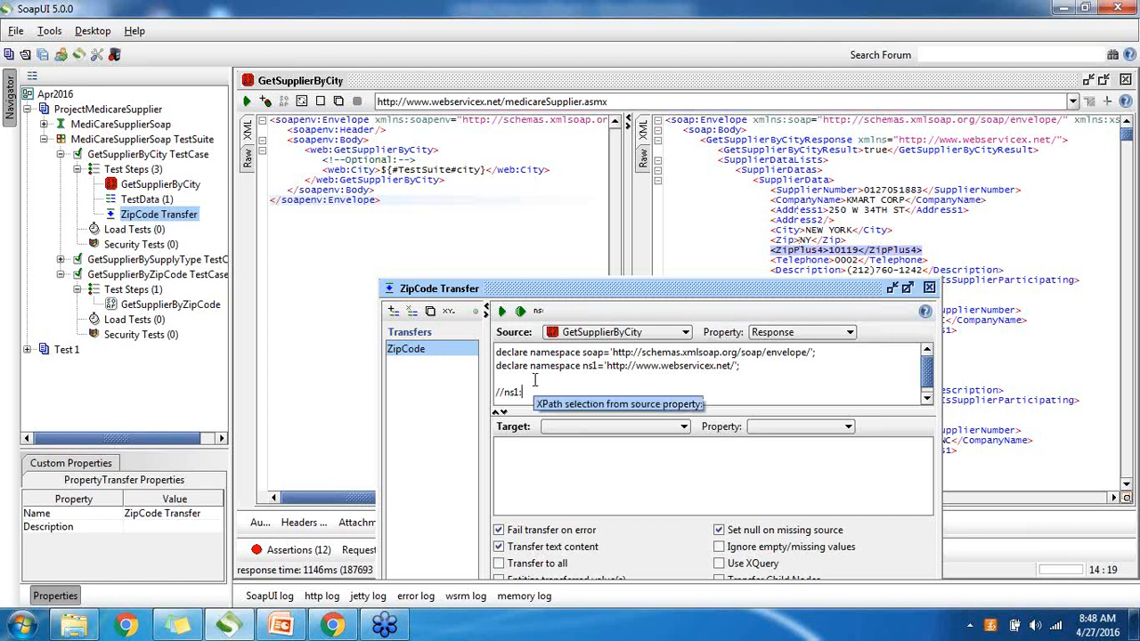
Step: Complete the source XPath as //ns1:SupplierData[1]/ns1:ZipPlus4/text()
{"action": "type", "text": "Supplier"}
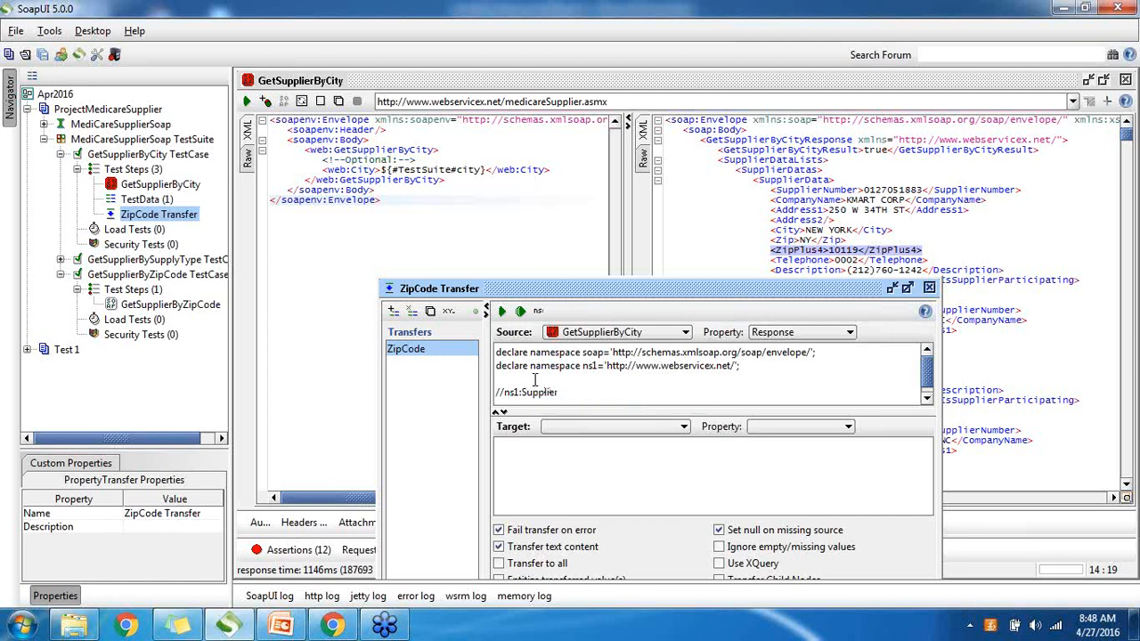
{"action": "type", "text": "Data[1]"}
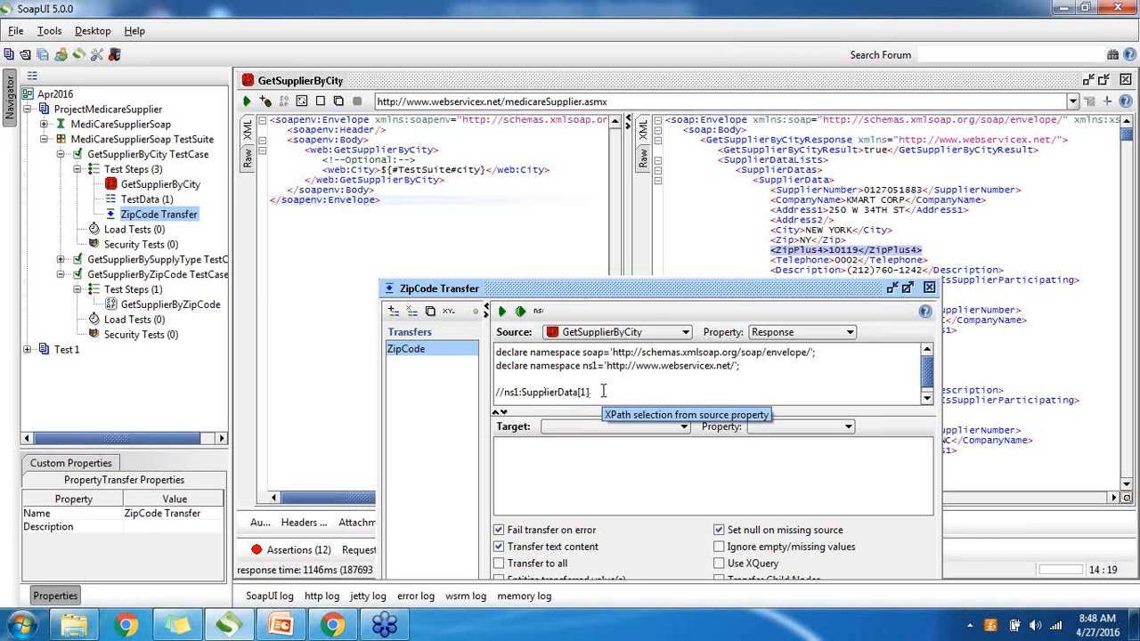
{"action": "type", "text": "/ns1:"}
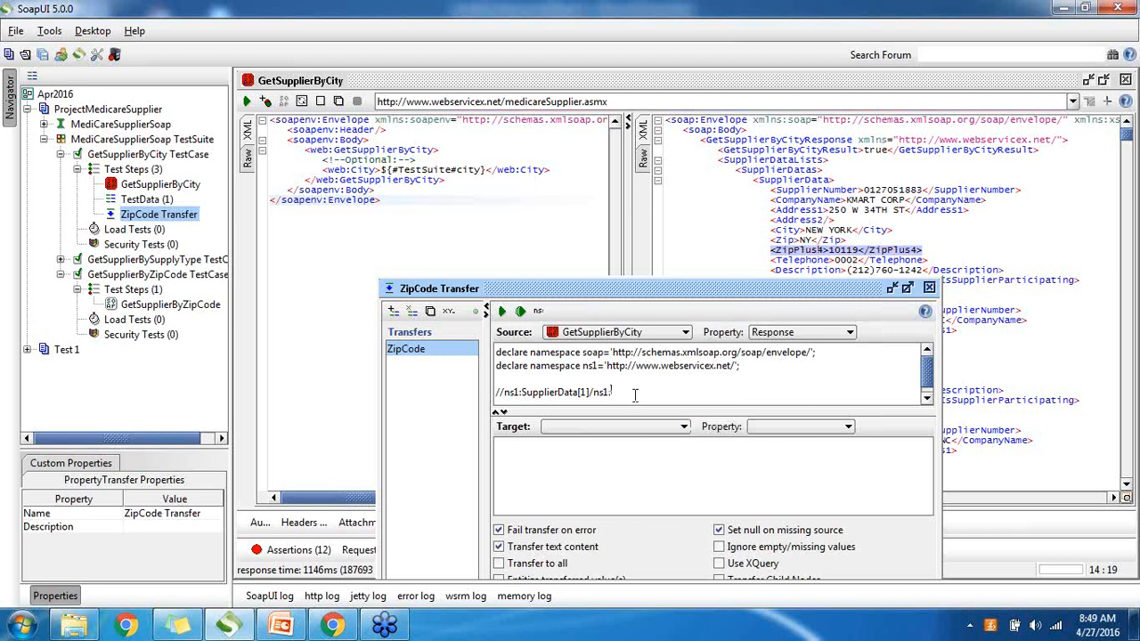
{"action": "type", "text": "ZipPlus4"}
{"action": "left_click_drag", "start_coordinate": [732, 292], "coordinate": [561, 197]}
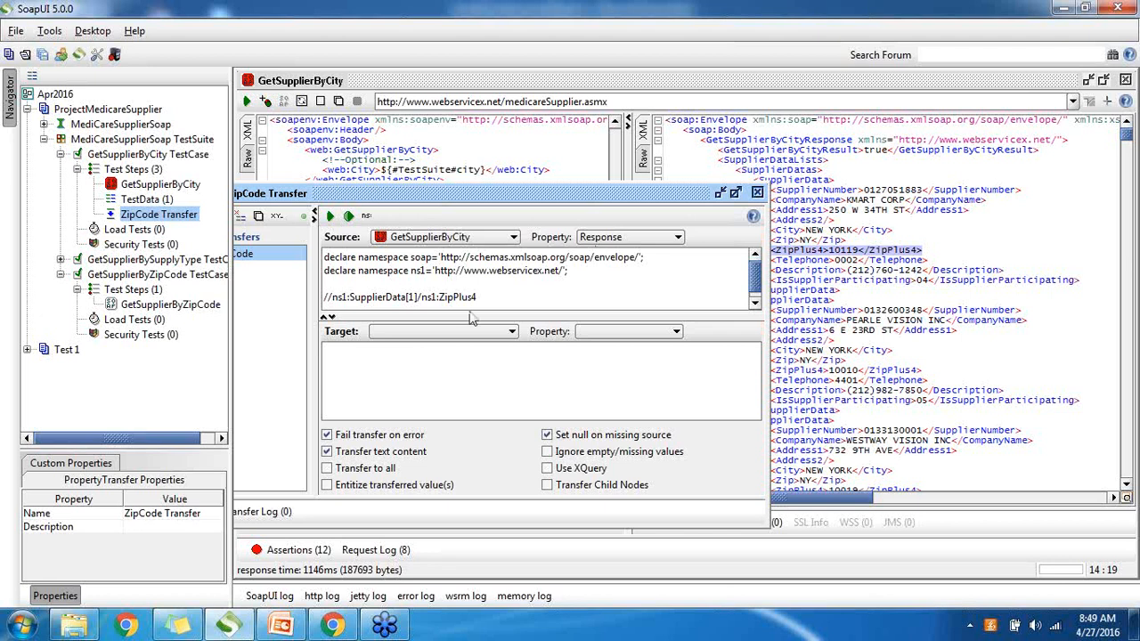
{"action": "type", "text": "/text()"}
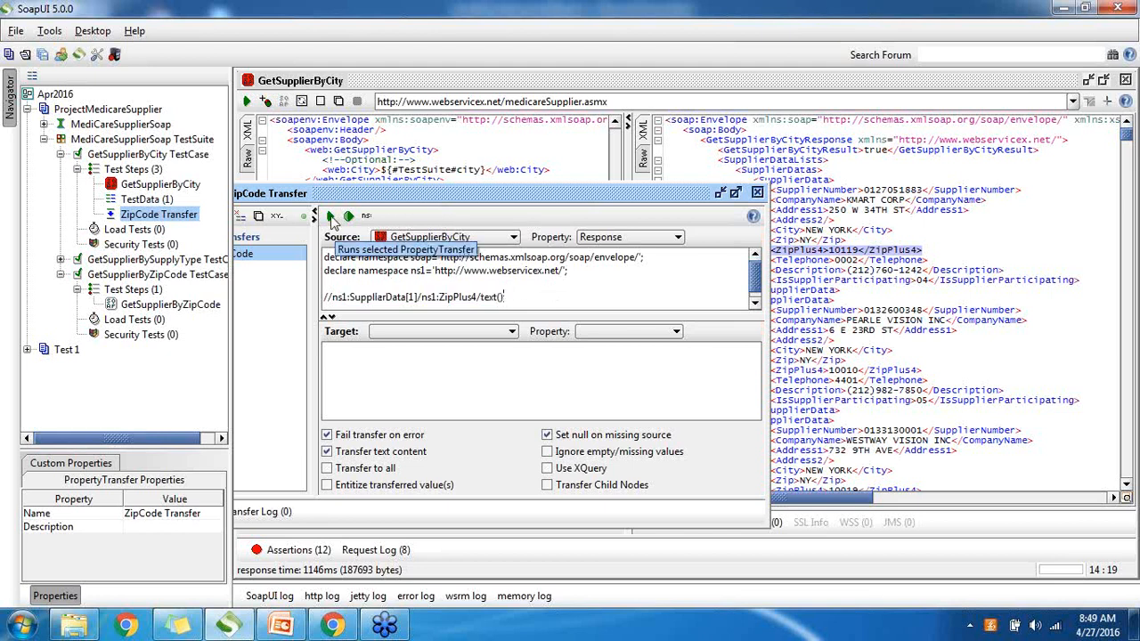
Step: Run the ZipCode transfer, and enlarge the source XPath area and maximize the editor so the whole expression fits
{"action": "left_click", "coordinate": [332, 219]}
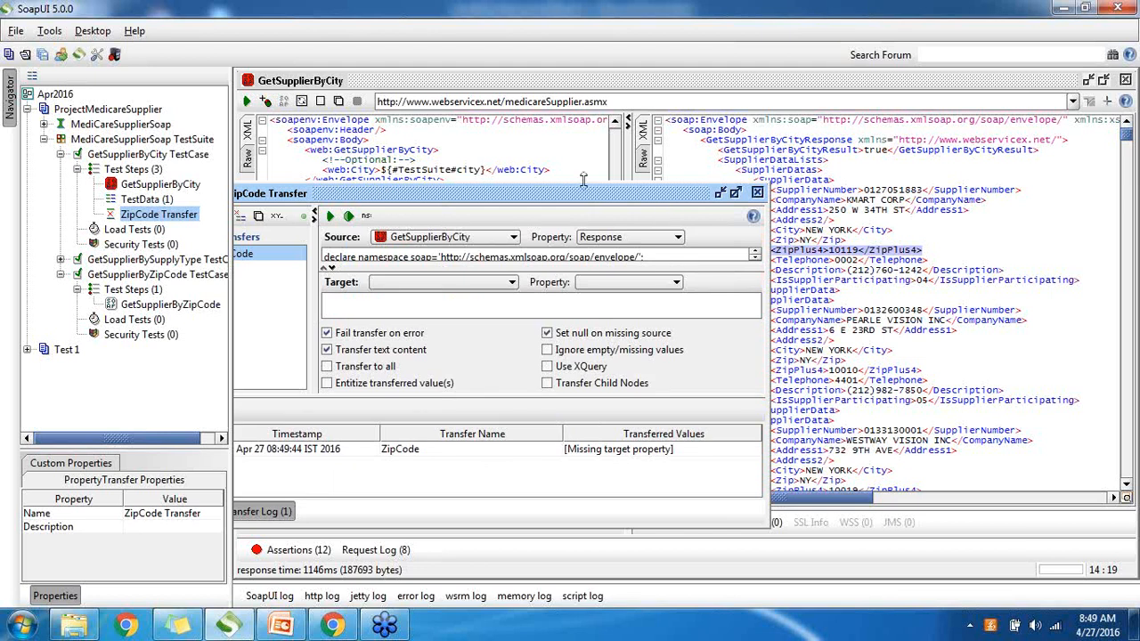
{"action": "left_click_drag", "start_coordinate": [580, 195], "coordinate": [639, 145]}
{"action": "left_click_drag", "start_coordinate": [767, 219], "coordinate": [771, 280]}
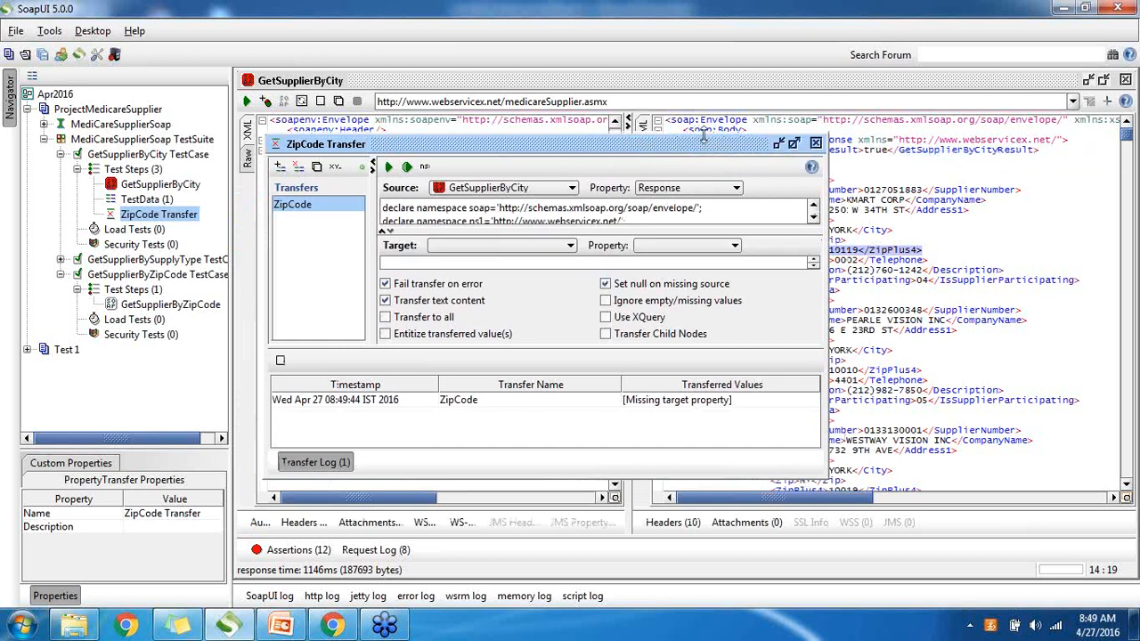
{"action": "left_click_drag", "start_coordinate": [701, 143], "coordinate": [700, 80]}
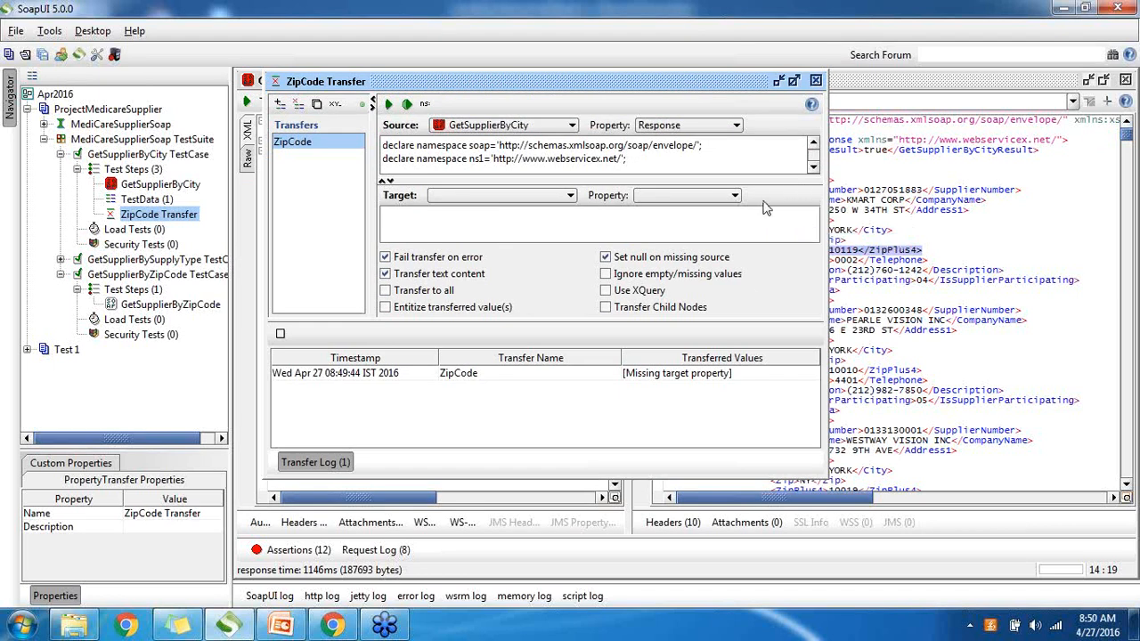
{"action": "left_click_drag", "start_coordinate": [768, 179], "coordinate": [775, 228]}
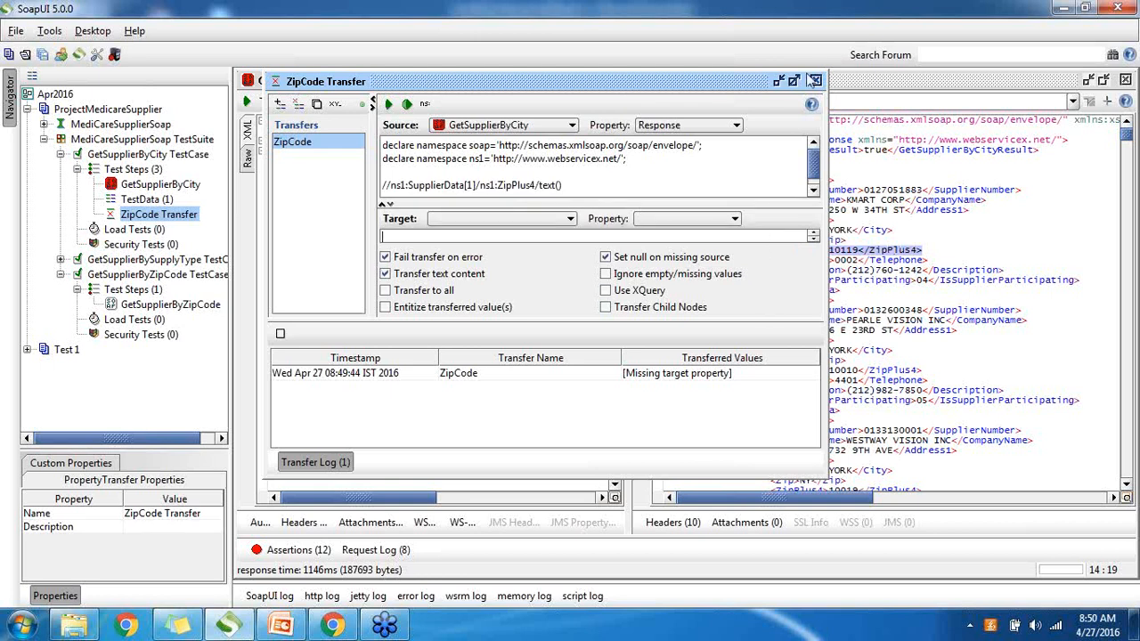
{"action": "left_click", "coordinate": [795, 81]}
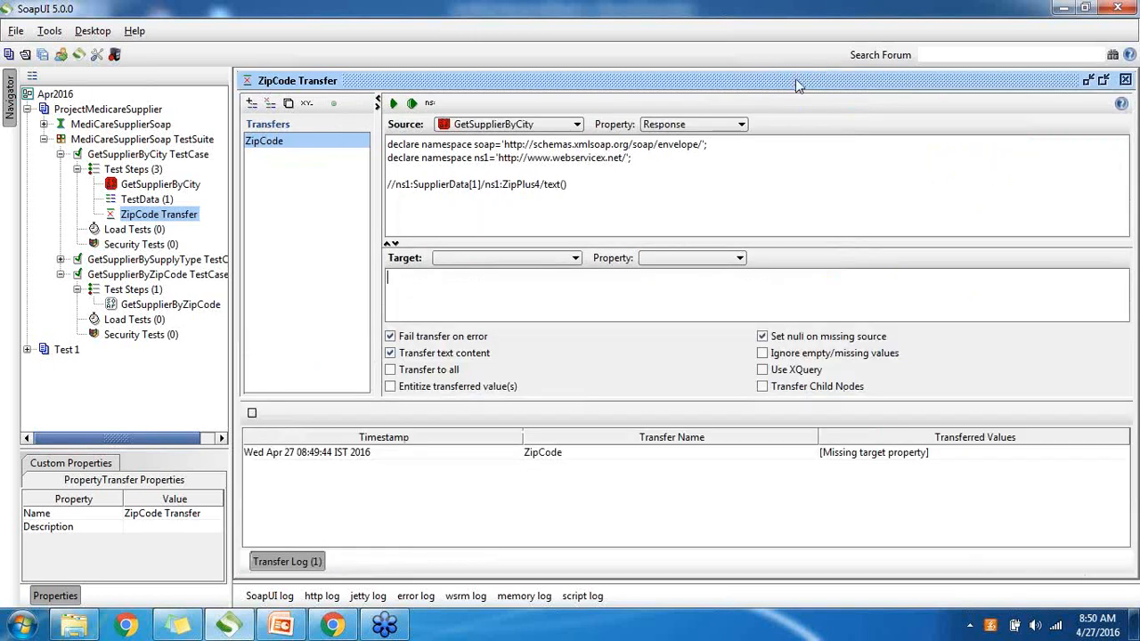
Step: Review the source XPath expression and set the ZipCode transfer's target to MediCareSupplierSoap TestSuite
{"action": "left_click", "coordinate": [585, 189]}
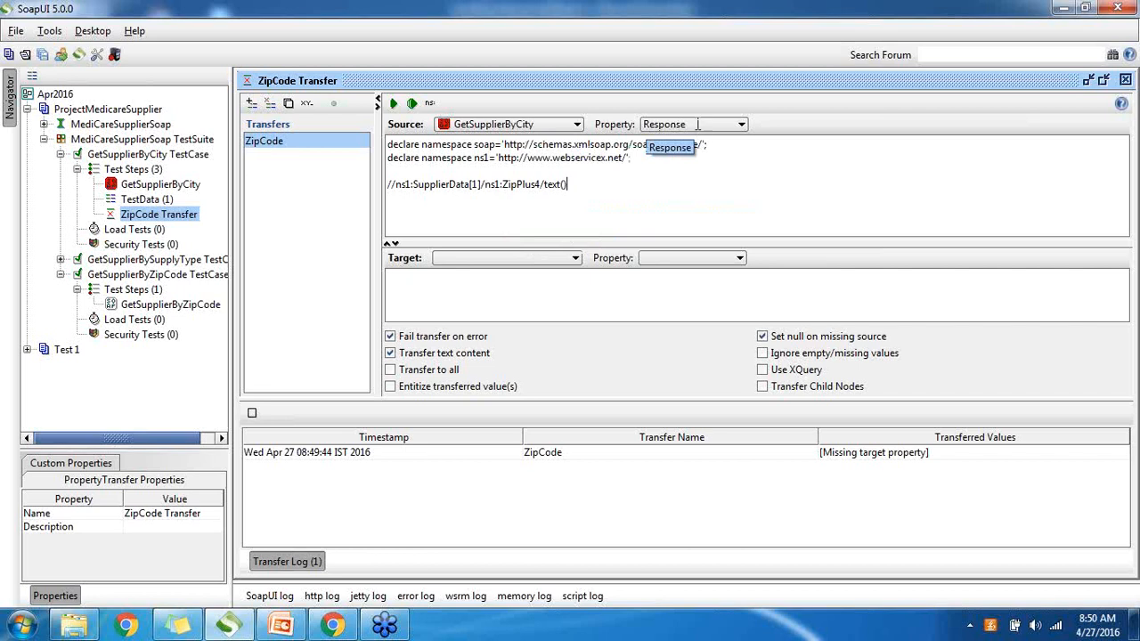
{"action": "left_click", "coordinate": [394, 196]}
{"action": "left_click_drag", "start_coordinate": [395, 196], "coordinate": [388, 185]}
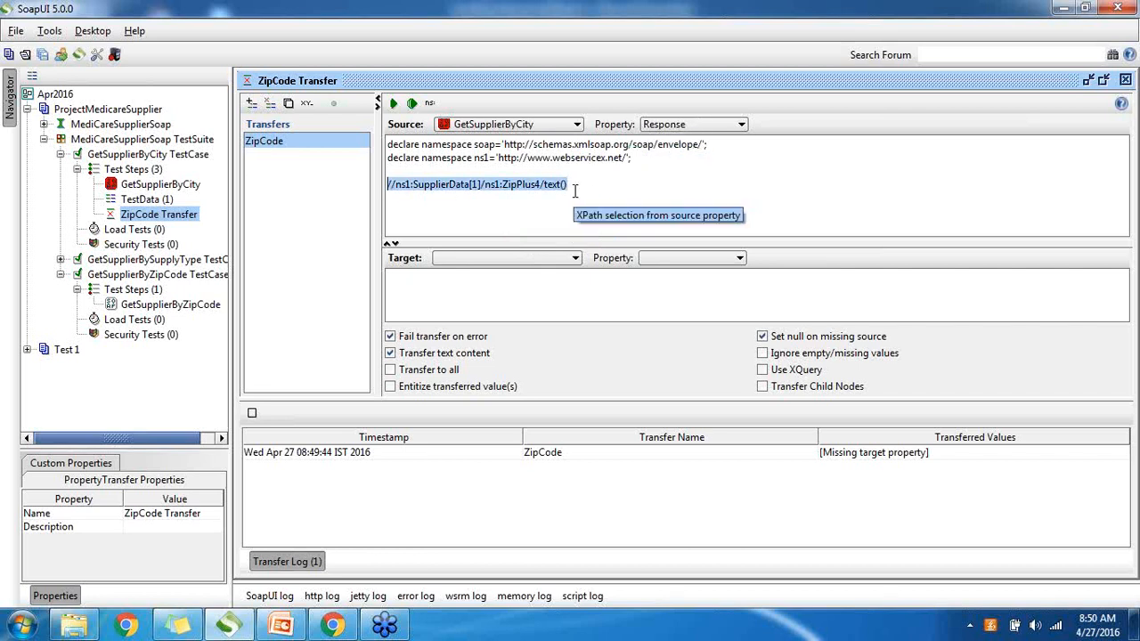
{"action": "left_click", "coordinate": [576, 259]}
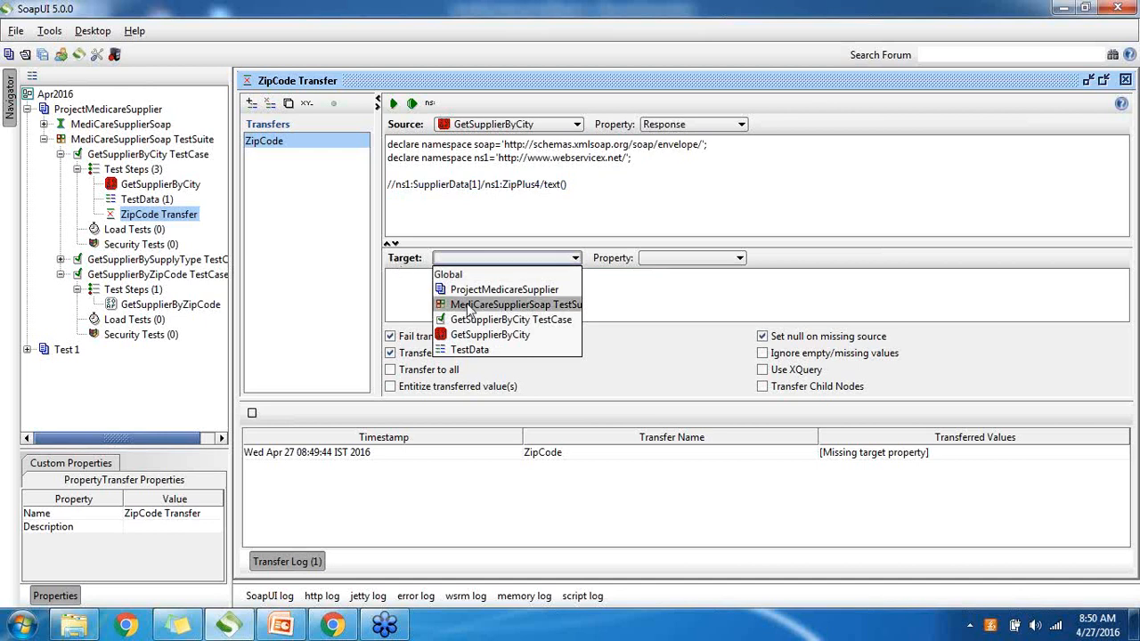
{"action": "left_click", "coordinate": [512, 304]}
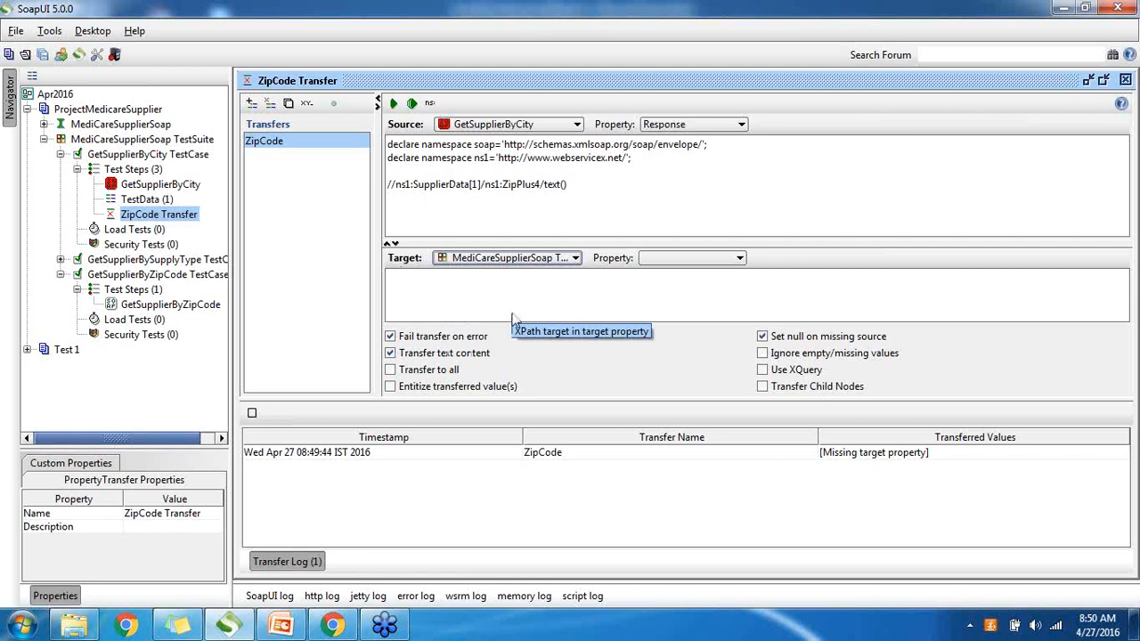
Step: Check the MediCareSupplierSoap TestSuite's custom properties and choose city as the ZipCode transfer's target property
{"action": "left_click", "coordinate": [175, 141]}
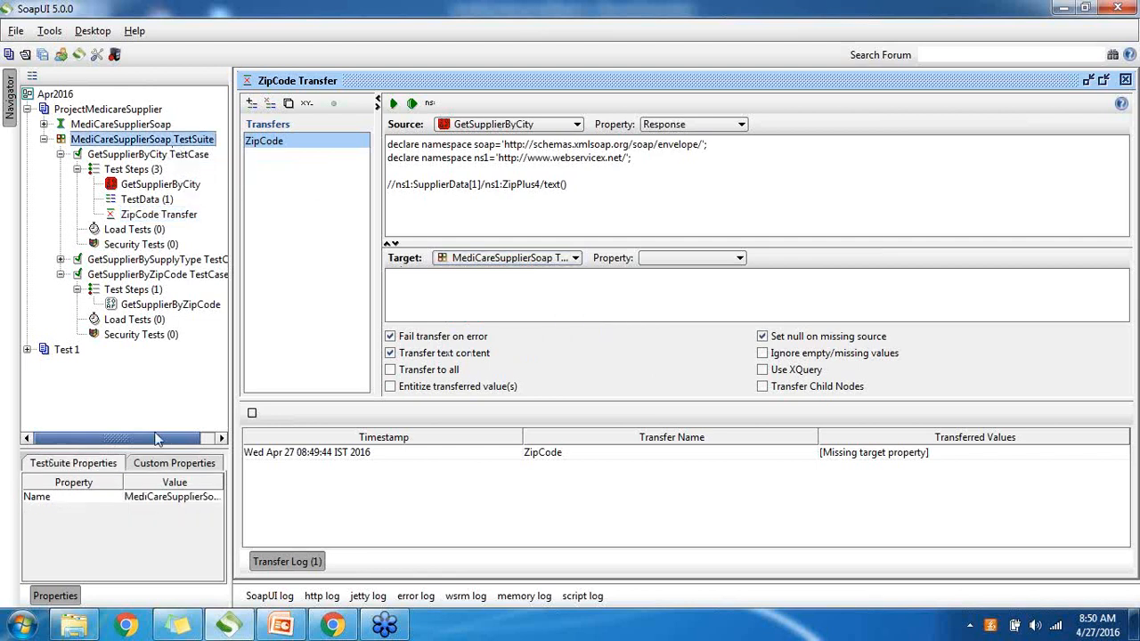
{"action": "left_click", "coordinate": [176, 465]}
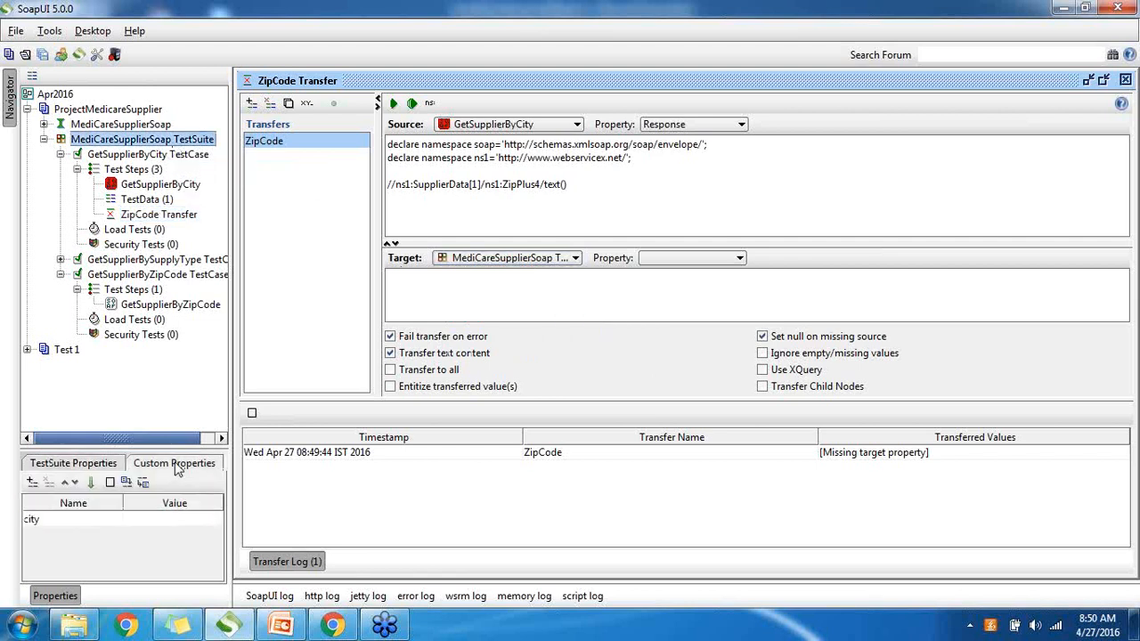
{"action": "left_click", "coordinate": [38, 525]}
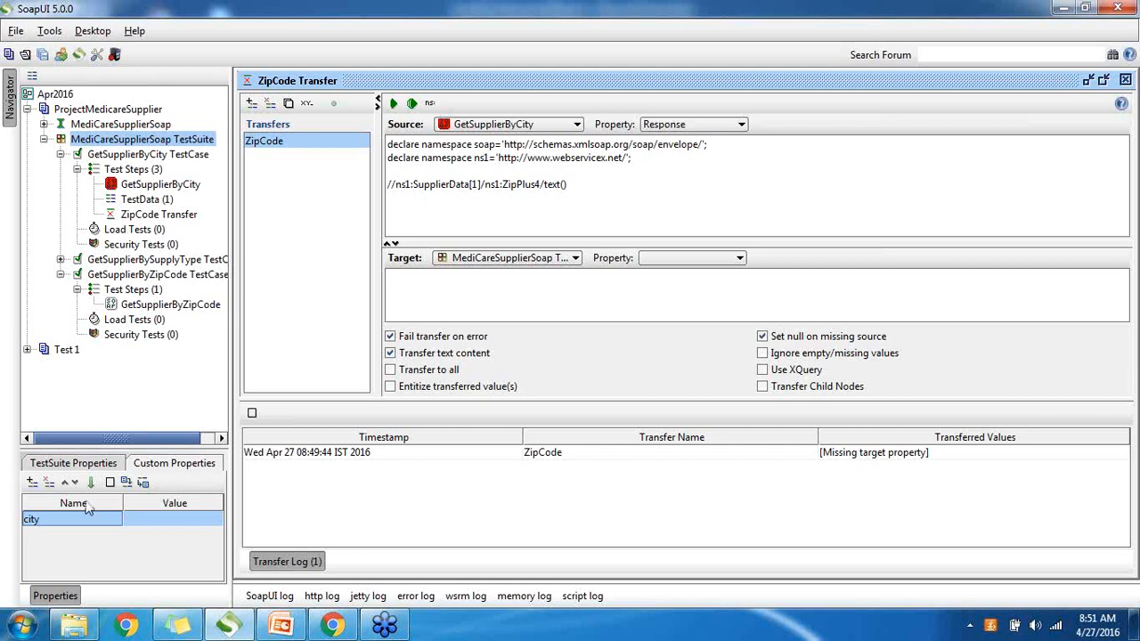
{"action": "left_click", "coordinate": [574, 258]}
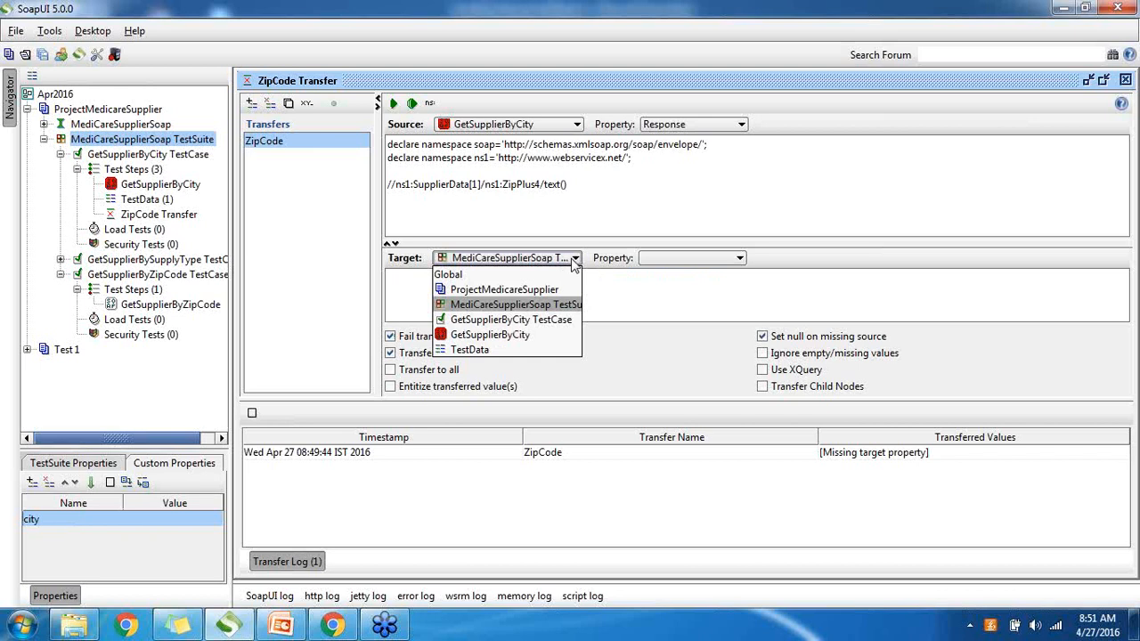
{"action": "left_click", "coordinate": [514, 306]}
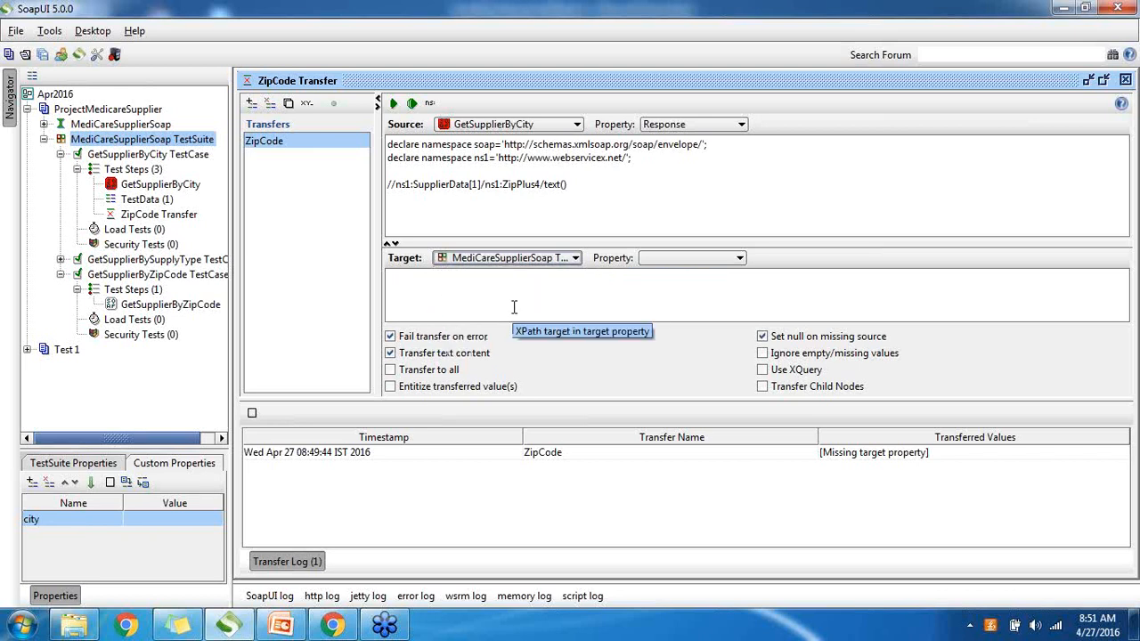
{"action": "left_click", "coordinate": [740, 258]}
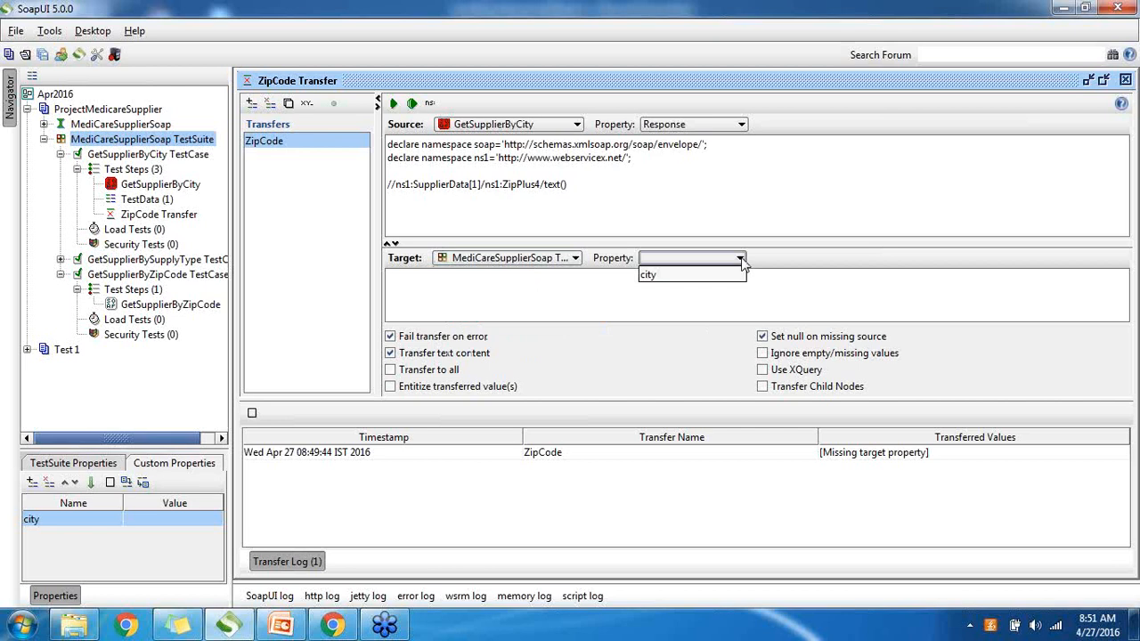
{"action": "left_click", "coordinate": [656, 276]}
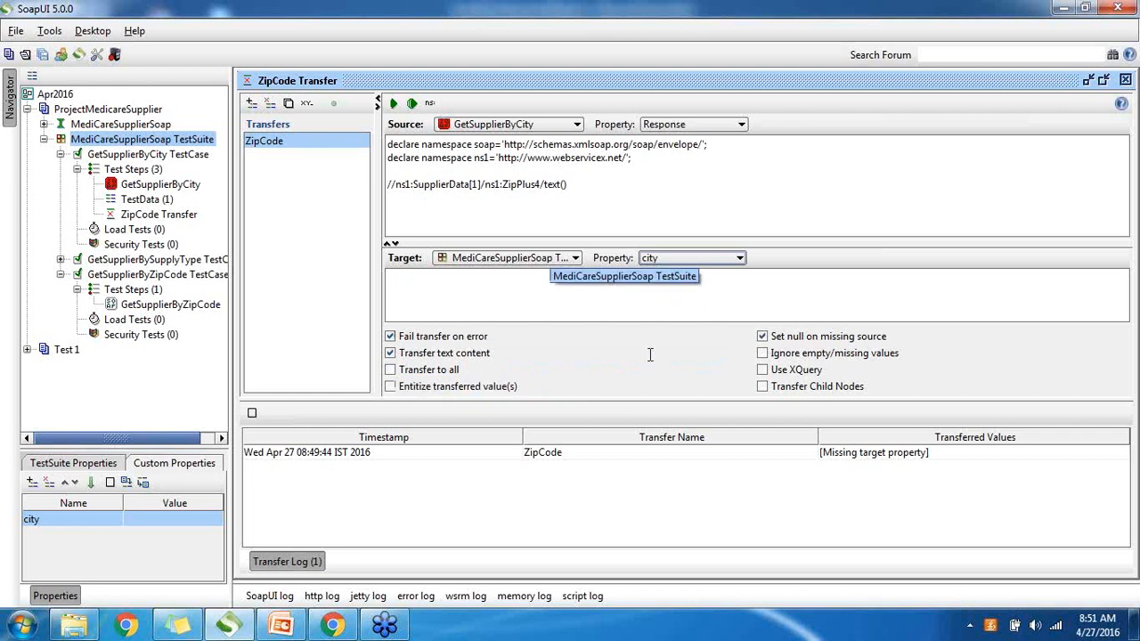
Step: Run the ZipCode transfer and check its log entries against the test suite's city property
{"action": "left_click", "coordinate": [394, 105]}
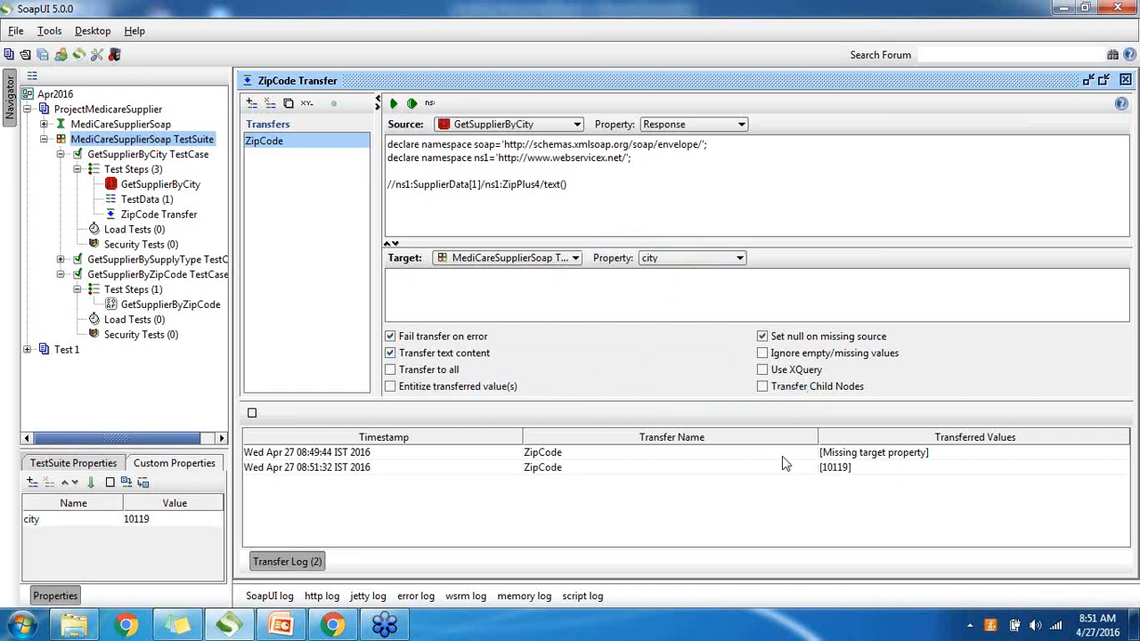
{"action": "left_click", "coordinate": [37, 522]}
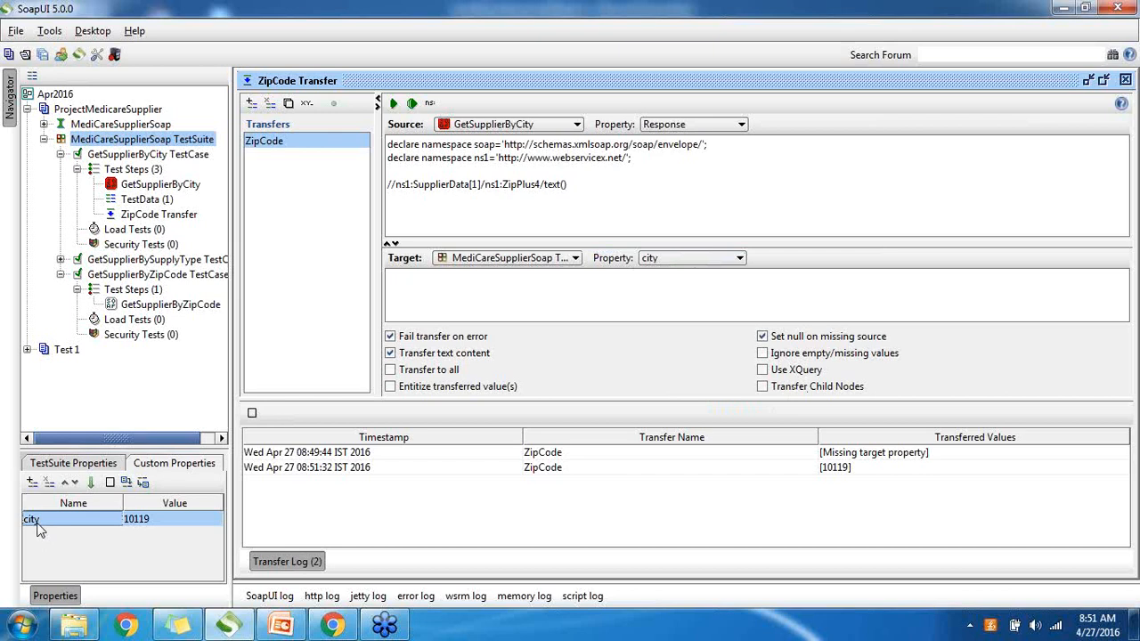
{"action": "left_click", "coordinate": [848, 472]}
{"action": "left_click", "coordinate": [917, 454]}
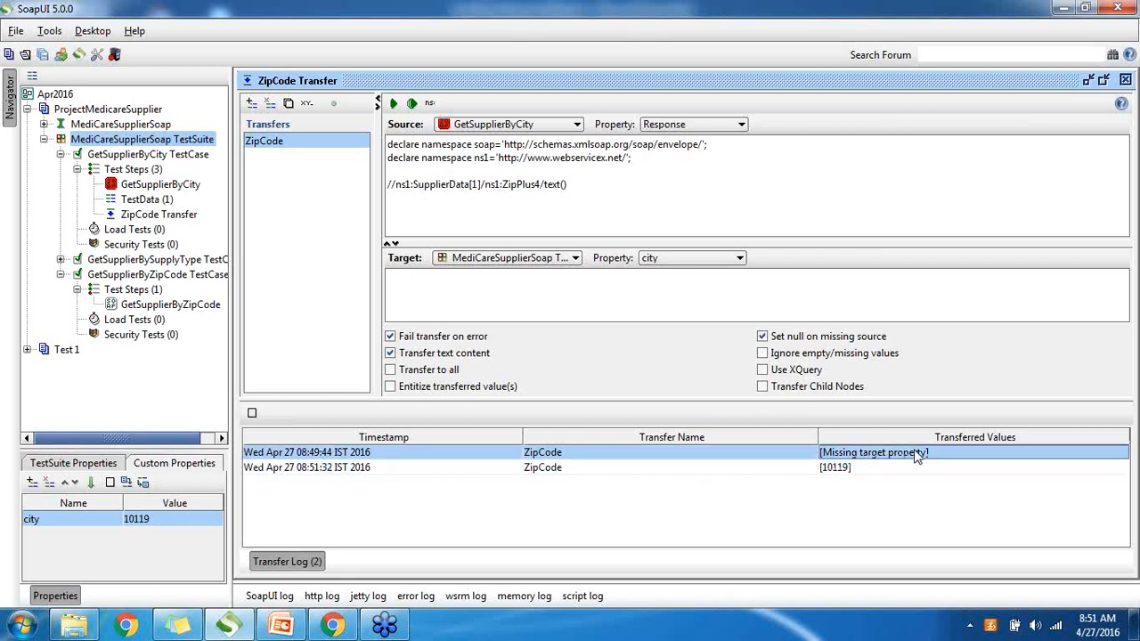
{"action": "left_click", "coordinate": [838, 469]}
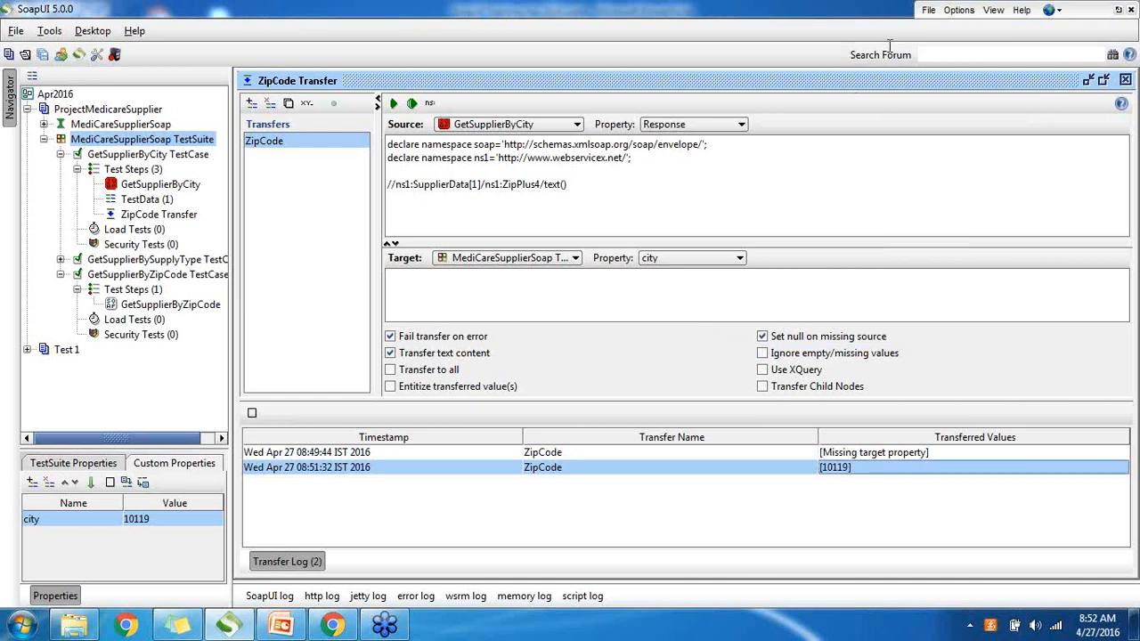
{"action": "left_click", "coordinate": [577, 190]}
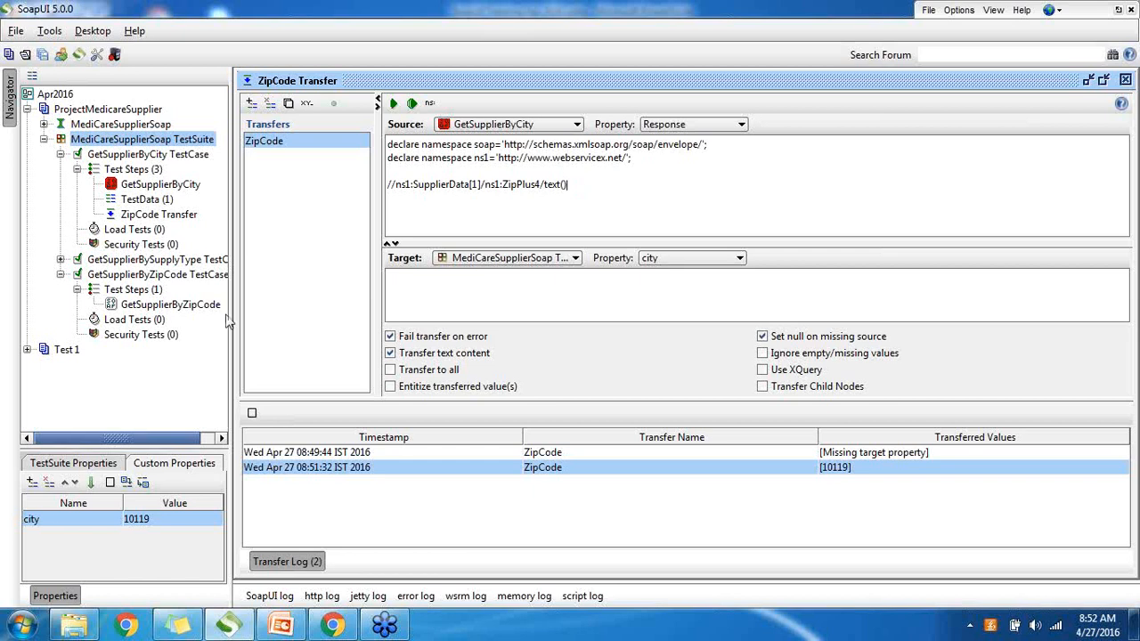
Step: Open the GetSupplierByZipCode test request and replace the ? in web:zip with the test suite's city property, ${#TestSuite#city}
{"action": "double_click", "coordinate": [184, 307]}
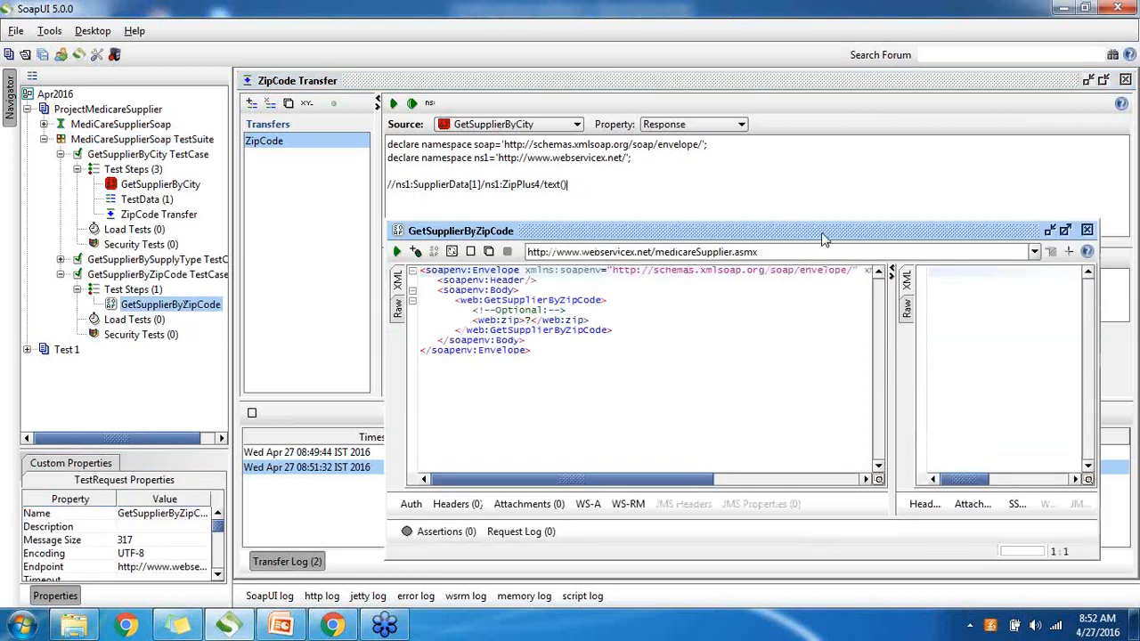
{"action": "left_click_drag", "start_coordinate": [825, 239], "coordinate": [744, 148]}
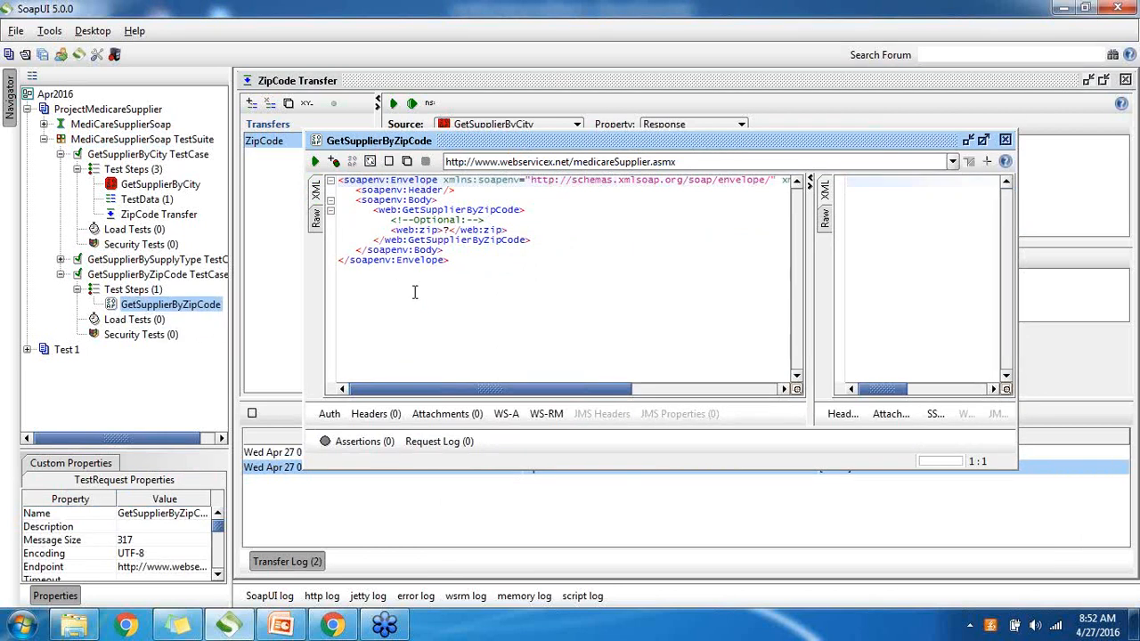
{"action": "left_click", "coordinate": [449, 230]}
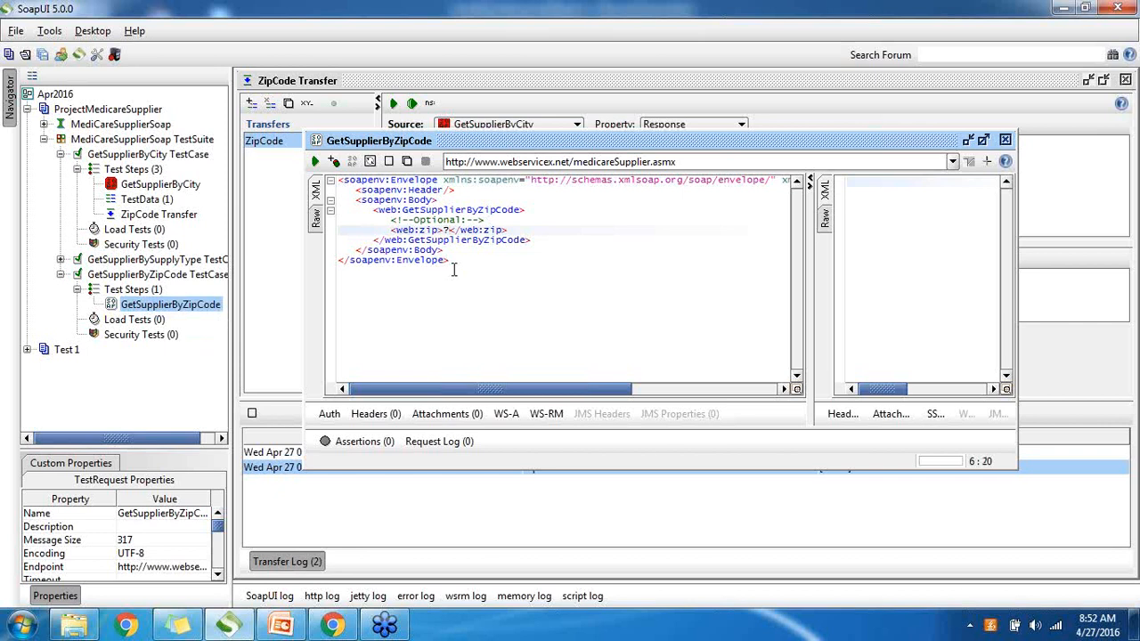
{"action": "key", "text": "BackSpace"}
{"action": "right_click", "coordinate": [448, 230]}
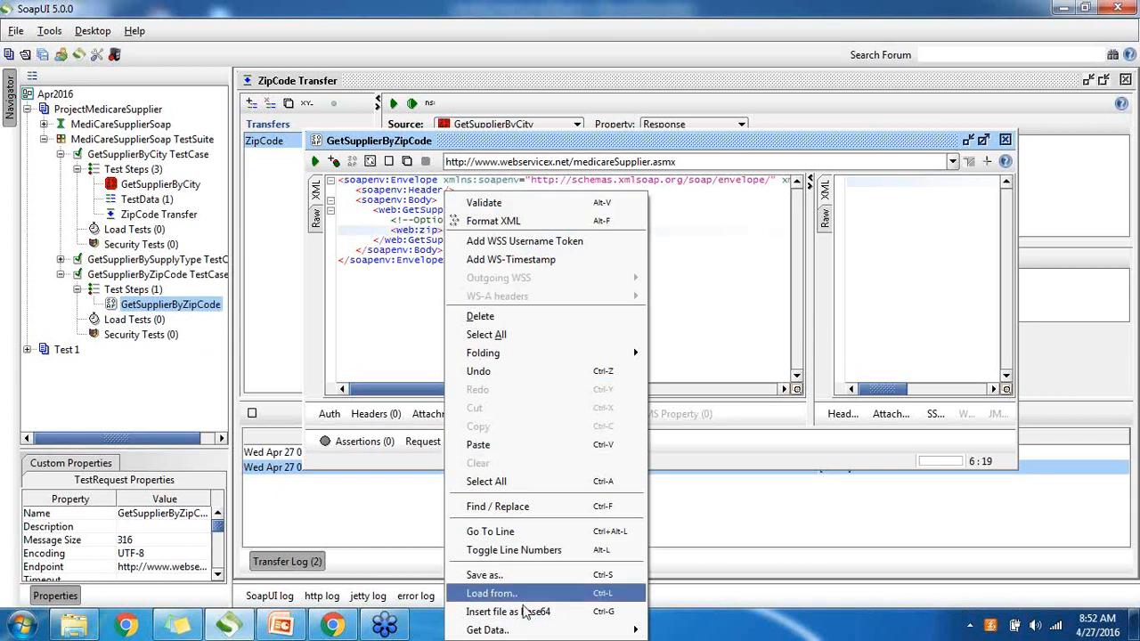
{"action": "mouse_move", "coordinate": [545, 631]}
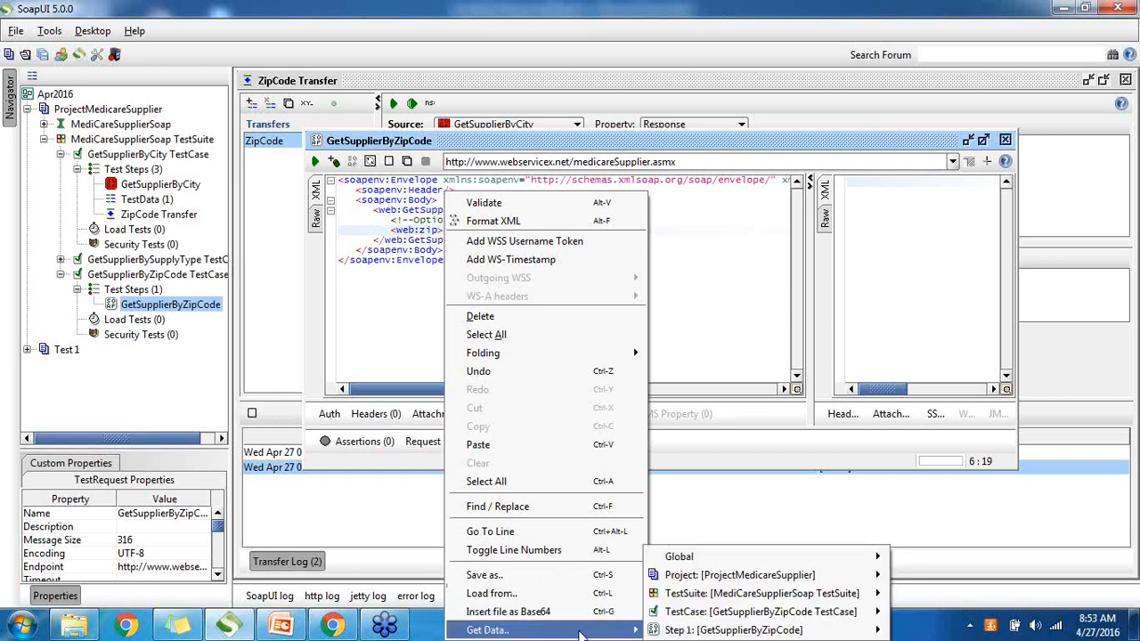
{"action": "mouse_move", "coordinate": [768, 597]}
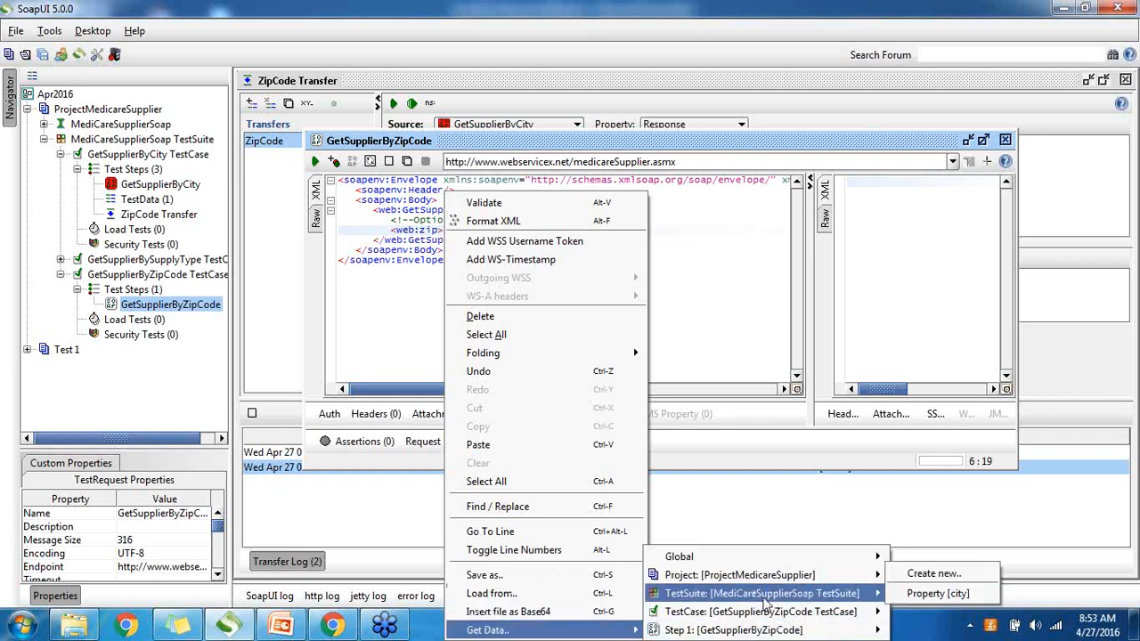
{"action": "left_click", "coordinate": [928, 594]}
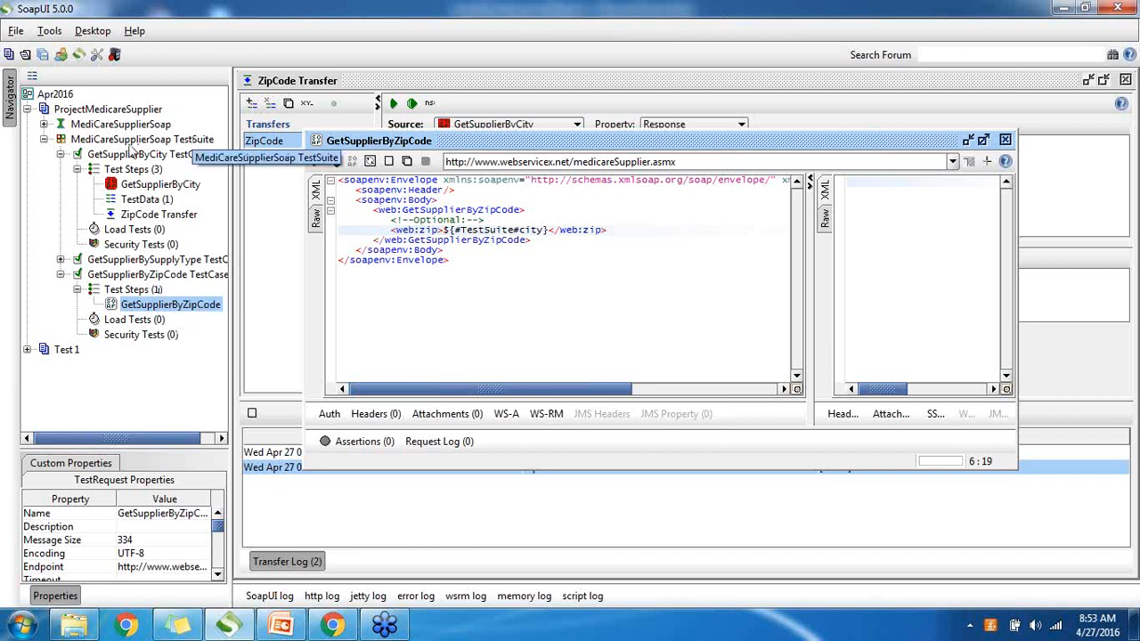
Step: Open MediCareSupplierSoap TestSuite maximized and run all its test cases
{"action": "double_click", "coordinate": [130, 147]}
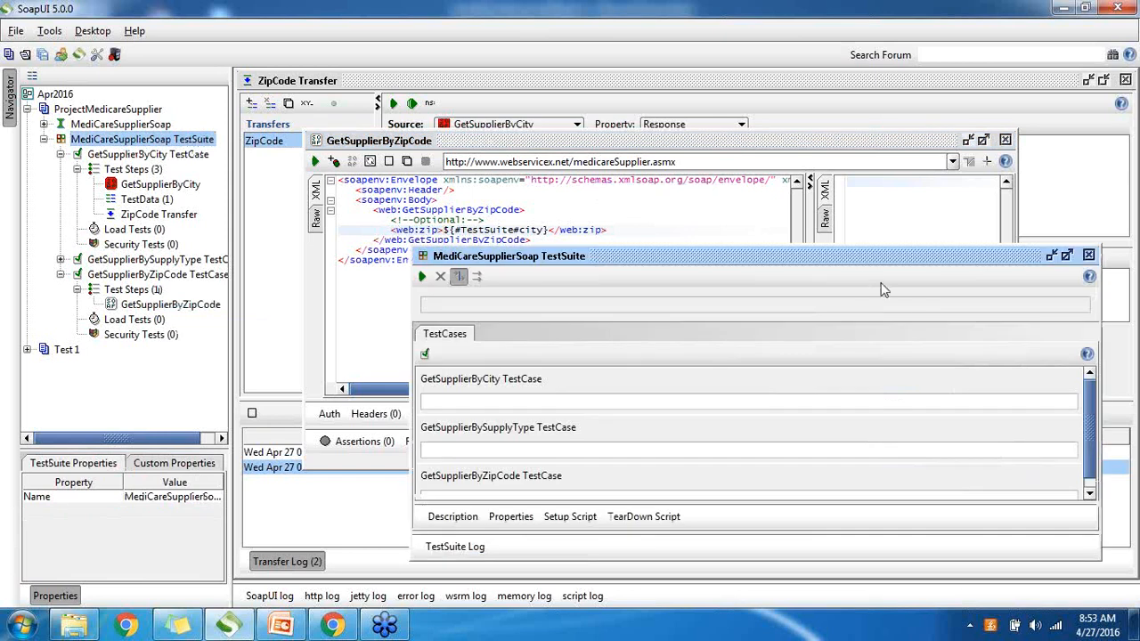
{"action": "left_click", "coordinate": [1068, 255]}
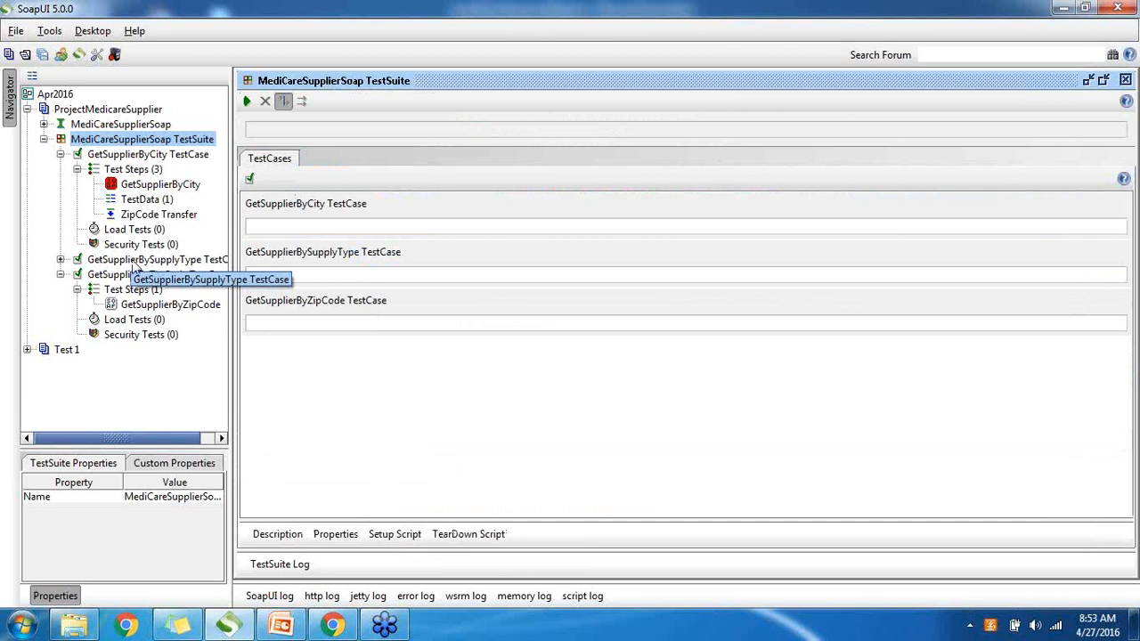
{"action": "left_click", "coordinate": [128, 158]}
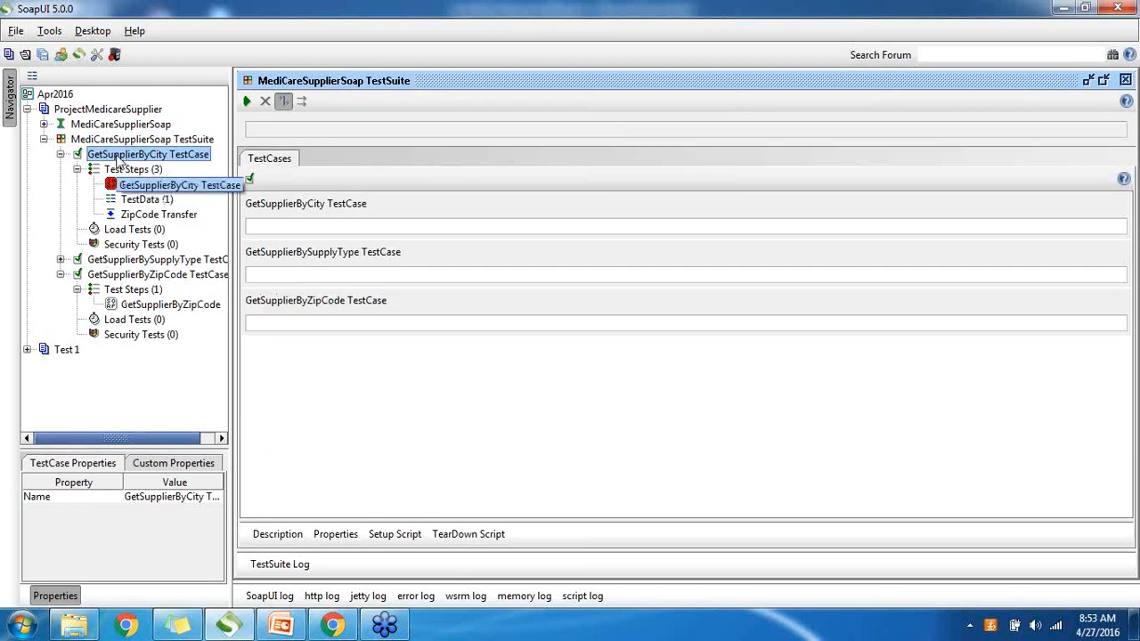
{"action": "left_click", "coordinate": [158, 276]}
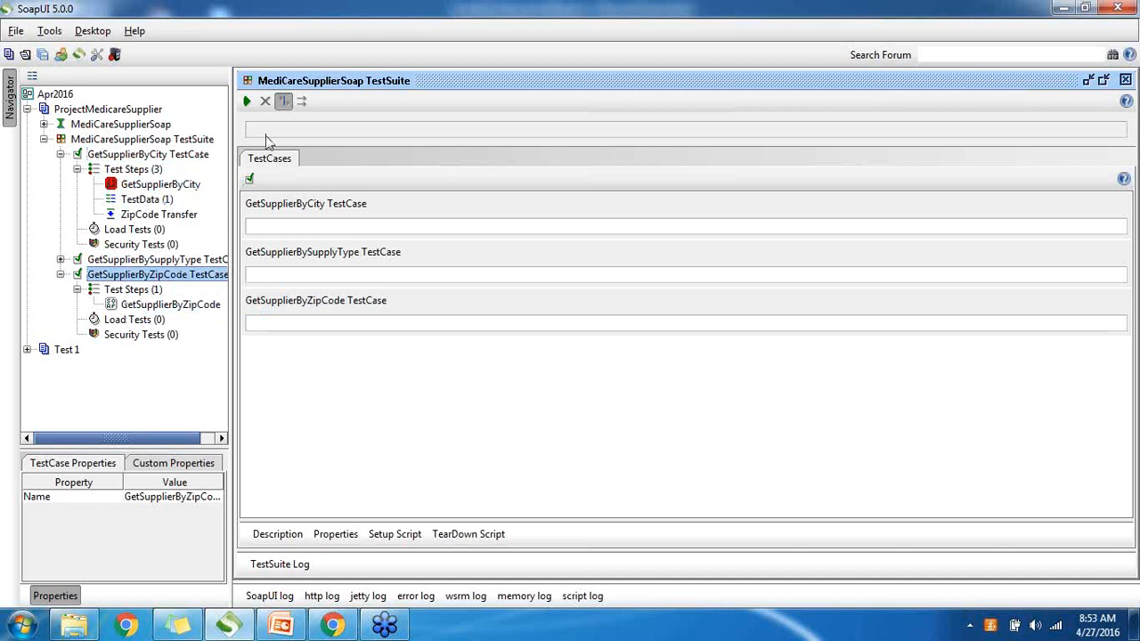
{"action": "left_click", "coordinate": [248, 101]}
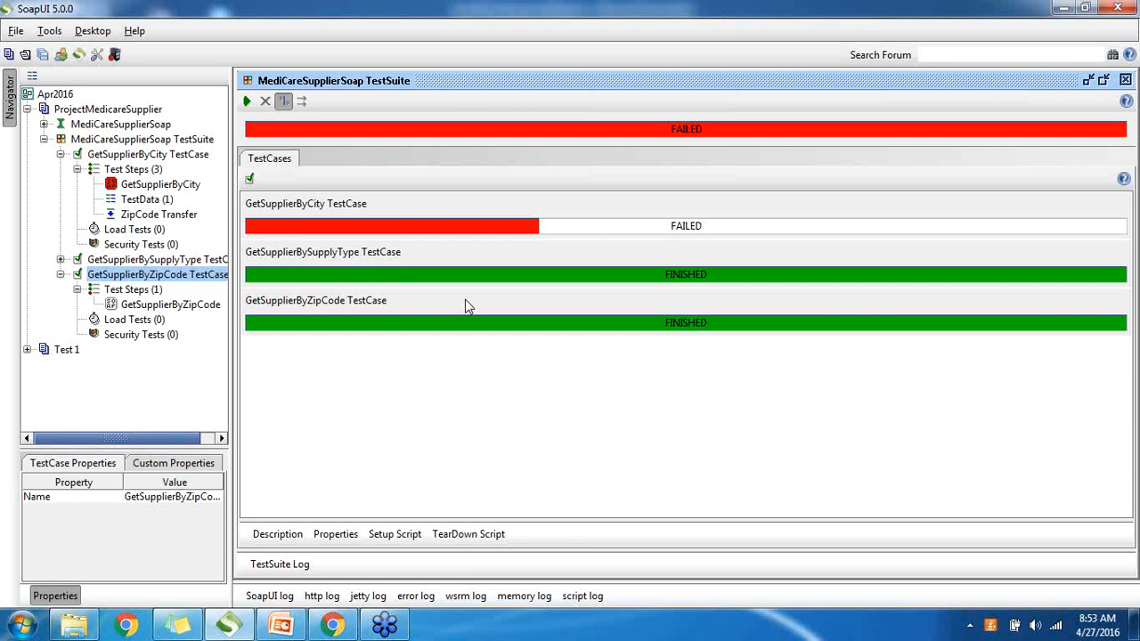
Step: Examine GetSupplierByZipCode in a maximized editor with a wider request pane, comparing its web:zip property reference with the supplier data in the response
{"action": "double_click", "coordinate": [156, 308]}
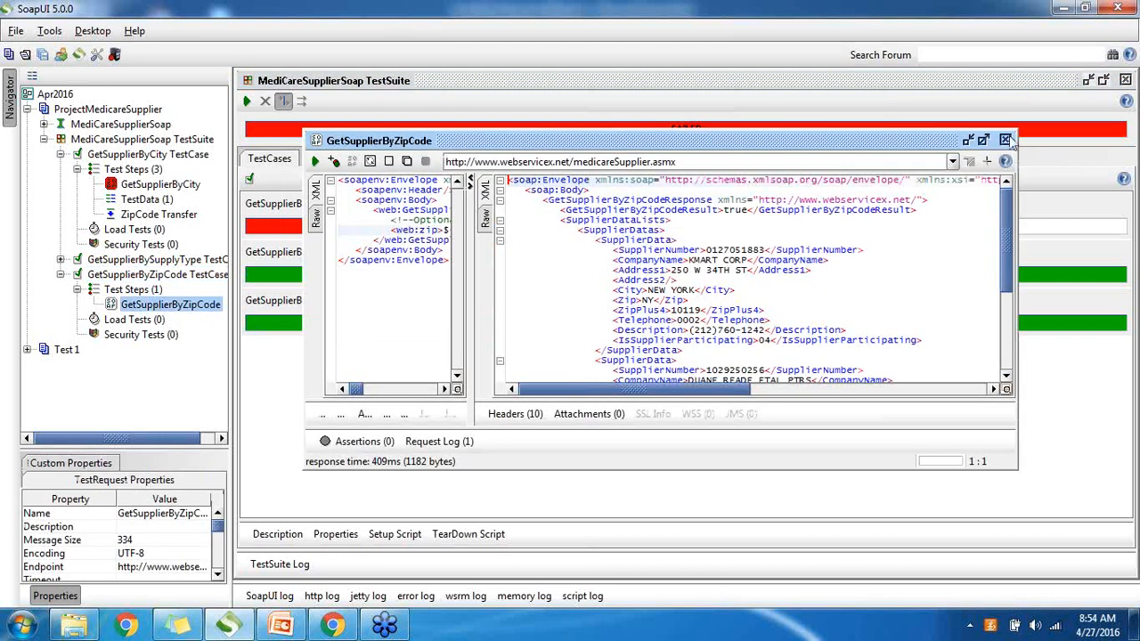
{"action": "left_click", "coordinate": [984, 142]}
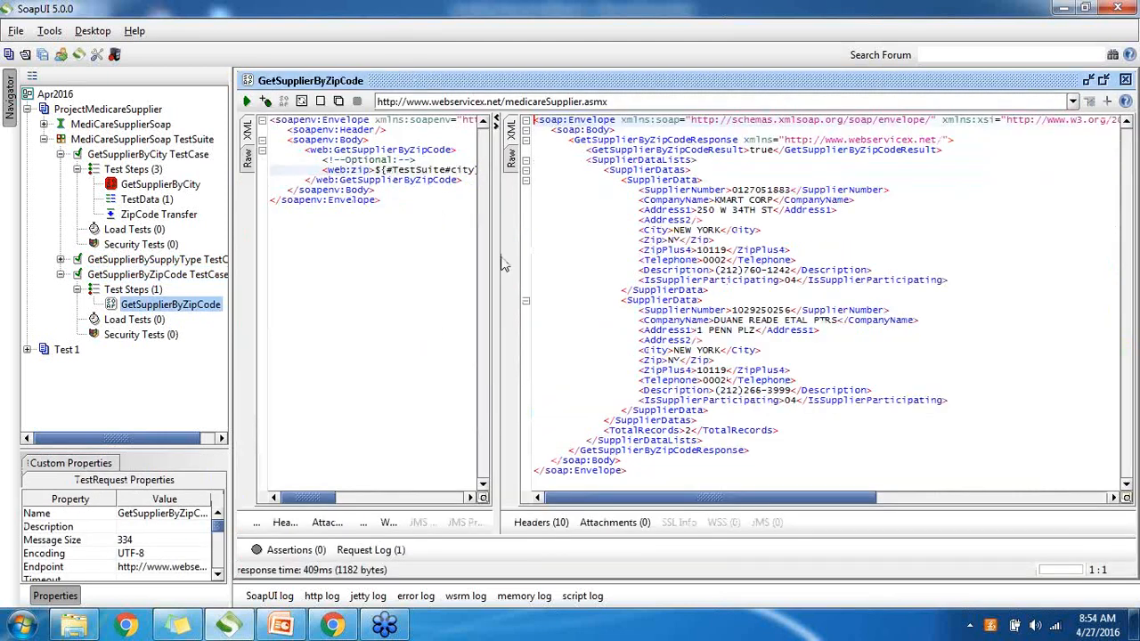
{"action": "left_click_drag", "start_coordinate": [496, 256], "coordinate": [584, 258]}
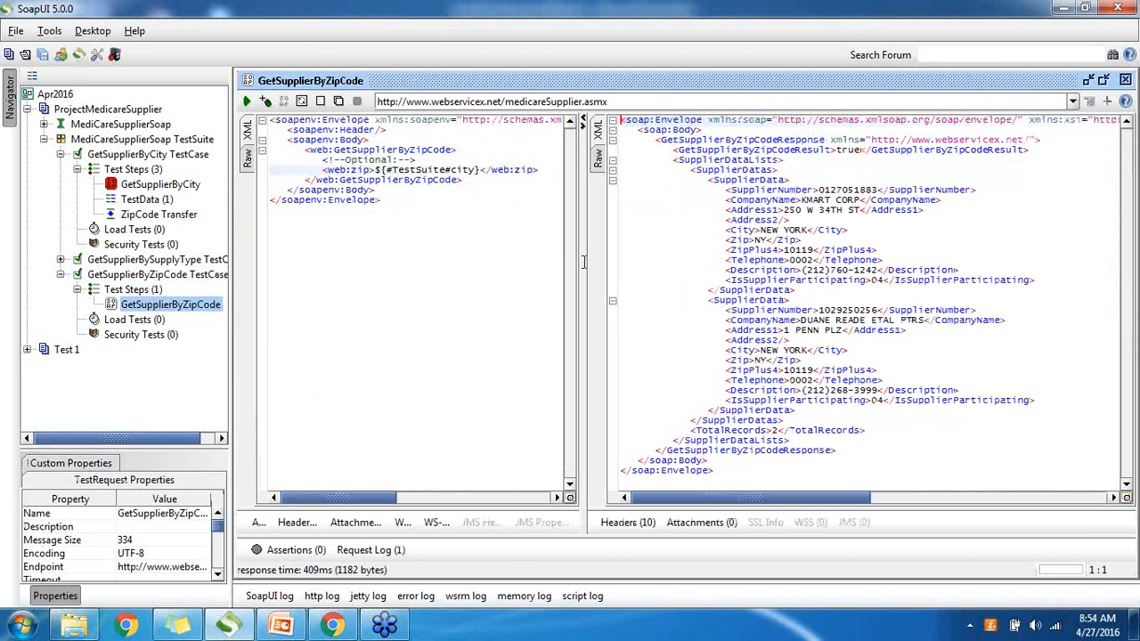
{"action": "left_click", "coordinate": [418, 170]}
{"action": "left_click", "coordinate": [375, 170]}
{"action": "left_click_drag", "start_coordinate": [375, 169], "coordinate": [482, 172]}
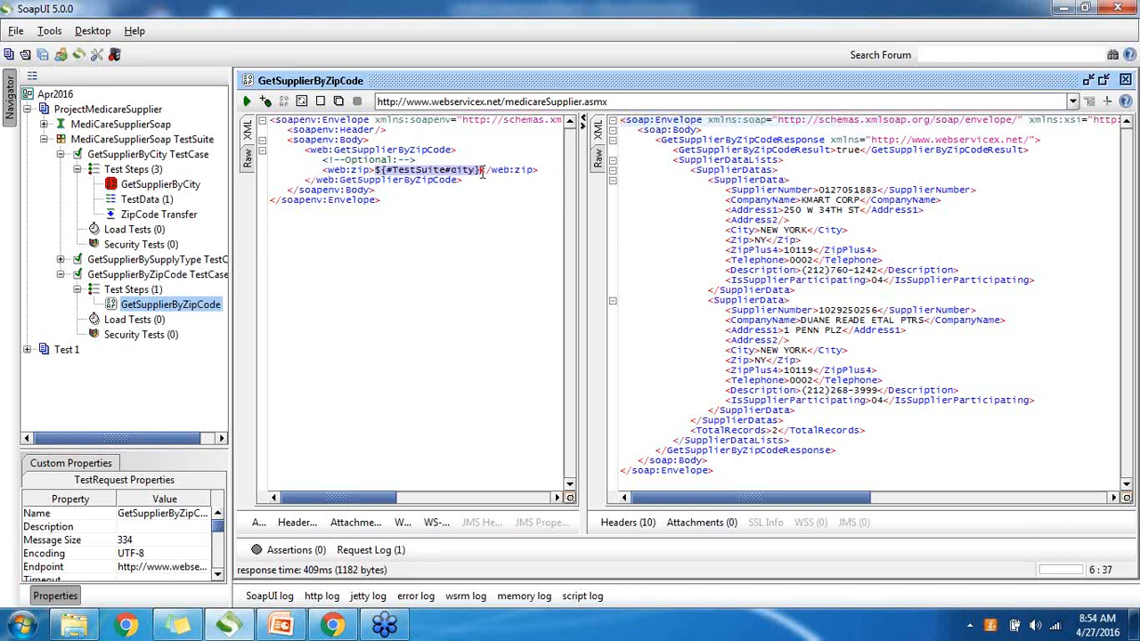
{"action": "left_click", "coordinate": [837, 210]}
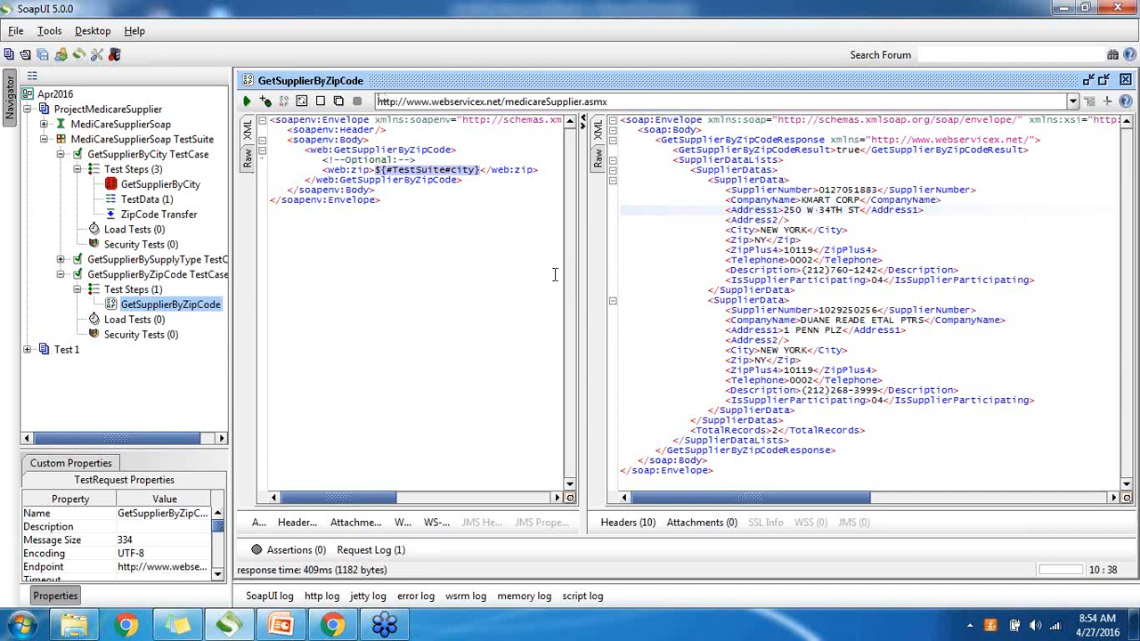
{"action": "left_click", "coordinate": [781, 259]}
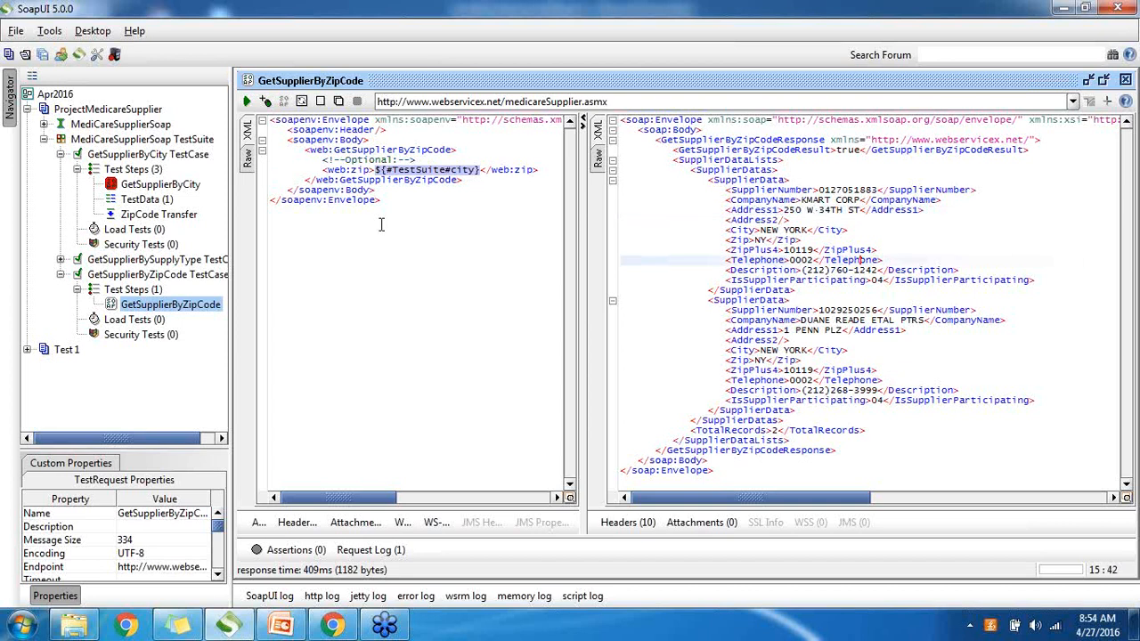
{"action": "left_click", "coordinate": [138, 187]}
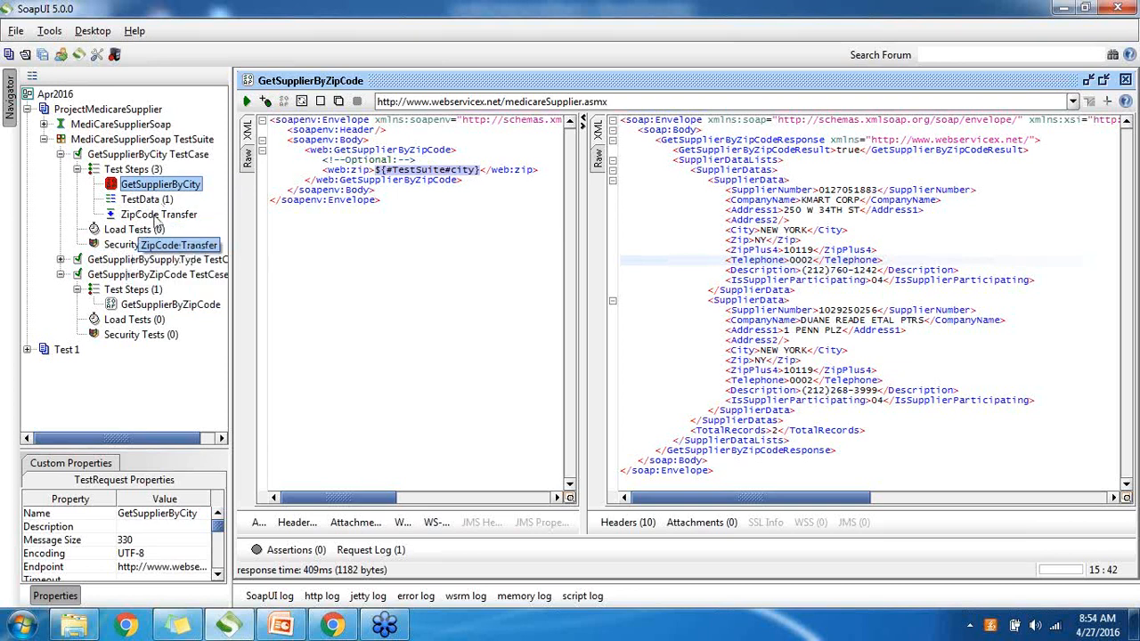
Step: Check the custom city property of MediCareSupplierSoap TestSuite against the web:zip reference in the GetSupplierByZipCode request
{"action": "left_click", "coordinate": [156, 219]}
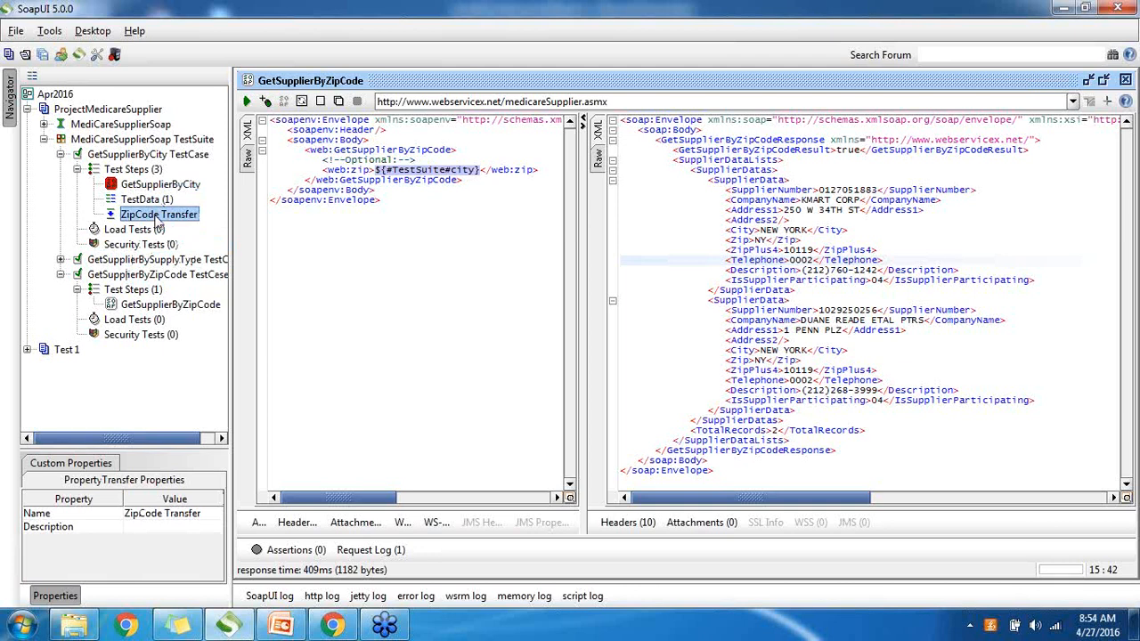
{"action": "left_click", "coordinate": [122, 143]}
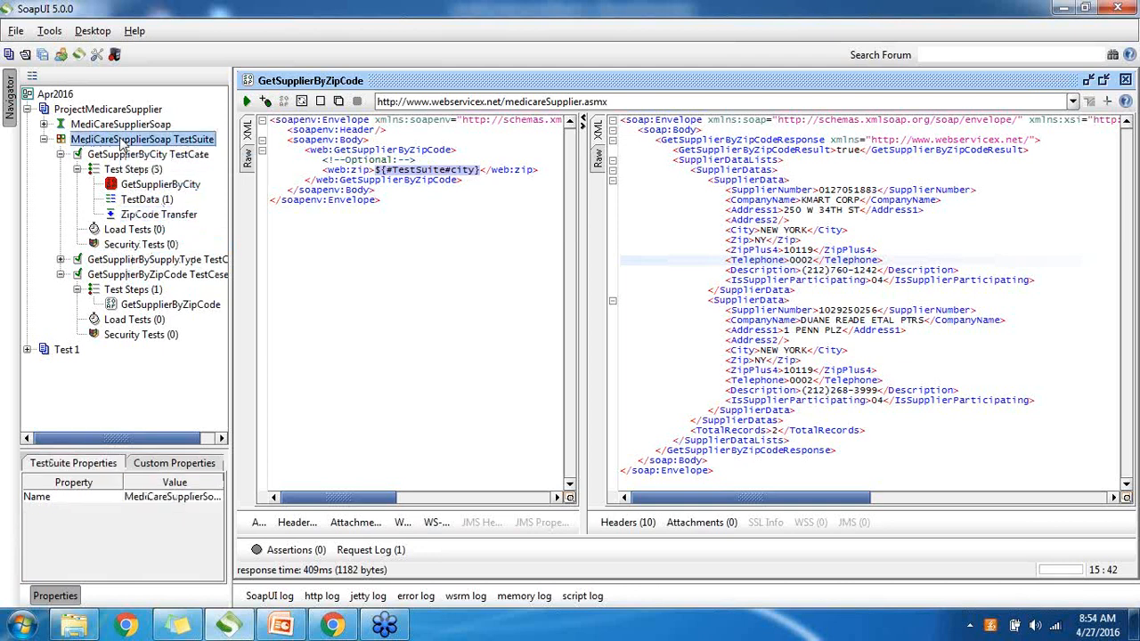
{"action": "left_click", "coordinate": [190, 470]}
{"action": "left_click", "coordinate": [49, 523]}
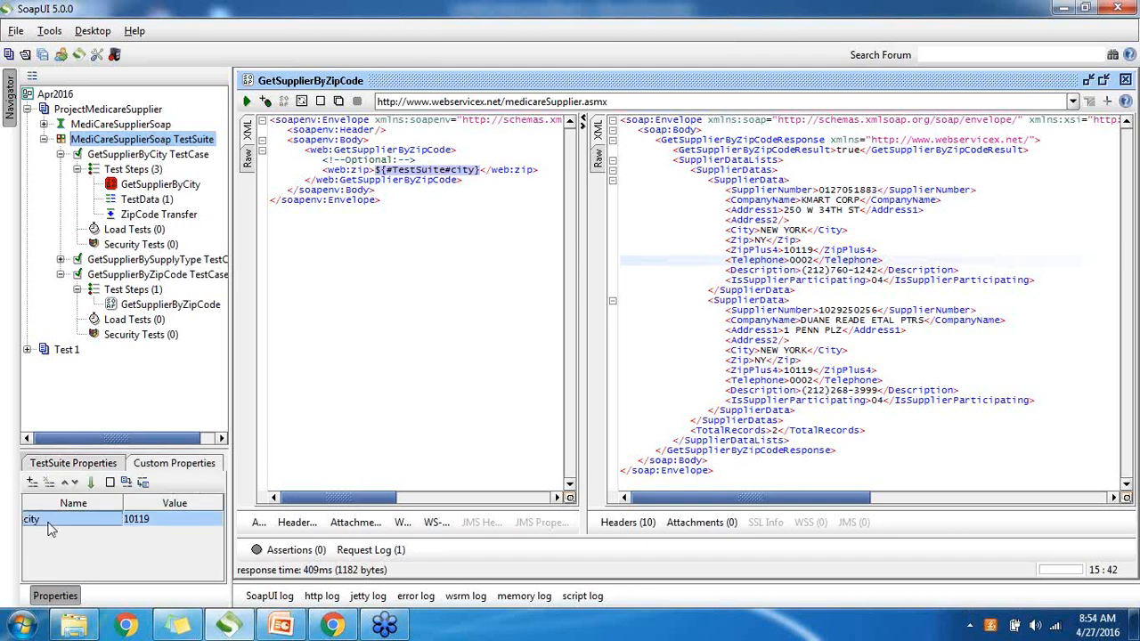
{"action": "left_click", "coordinate": [159, 521]}
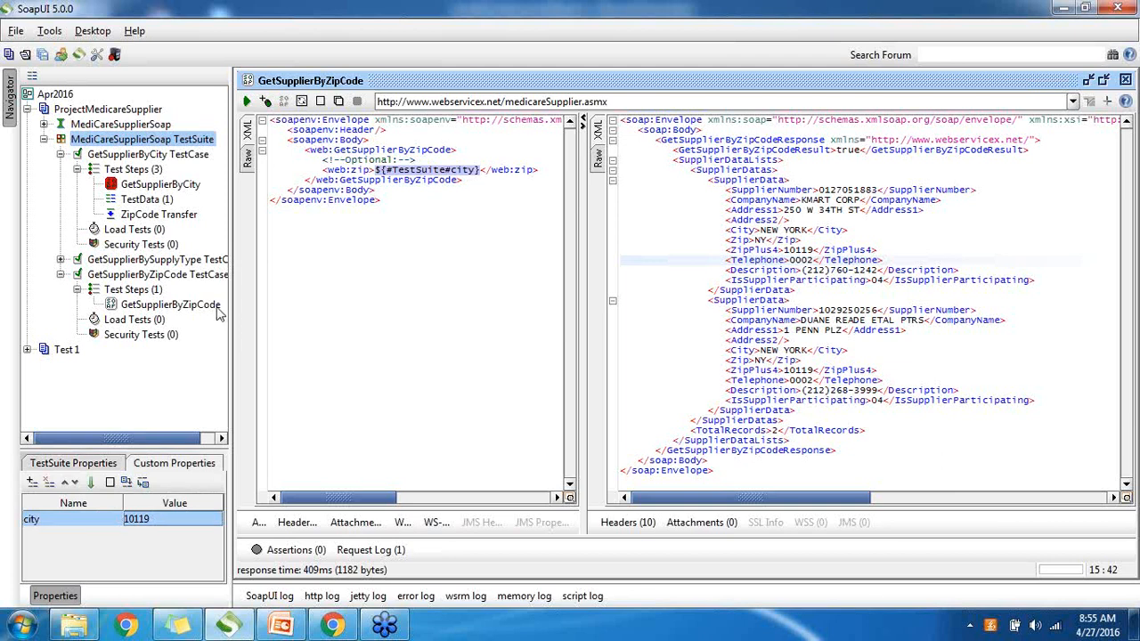
{"action": "left_click", "coordinate": [168, 307]}
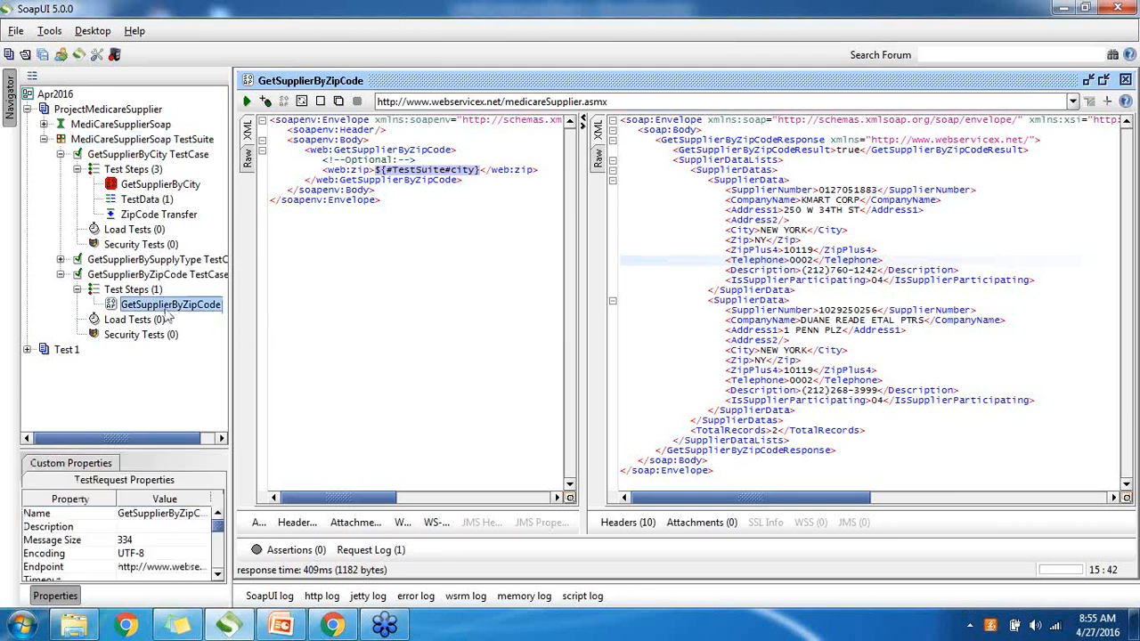
{"action": "left_click", "coordinate": [452, 285]}
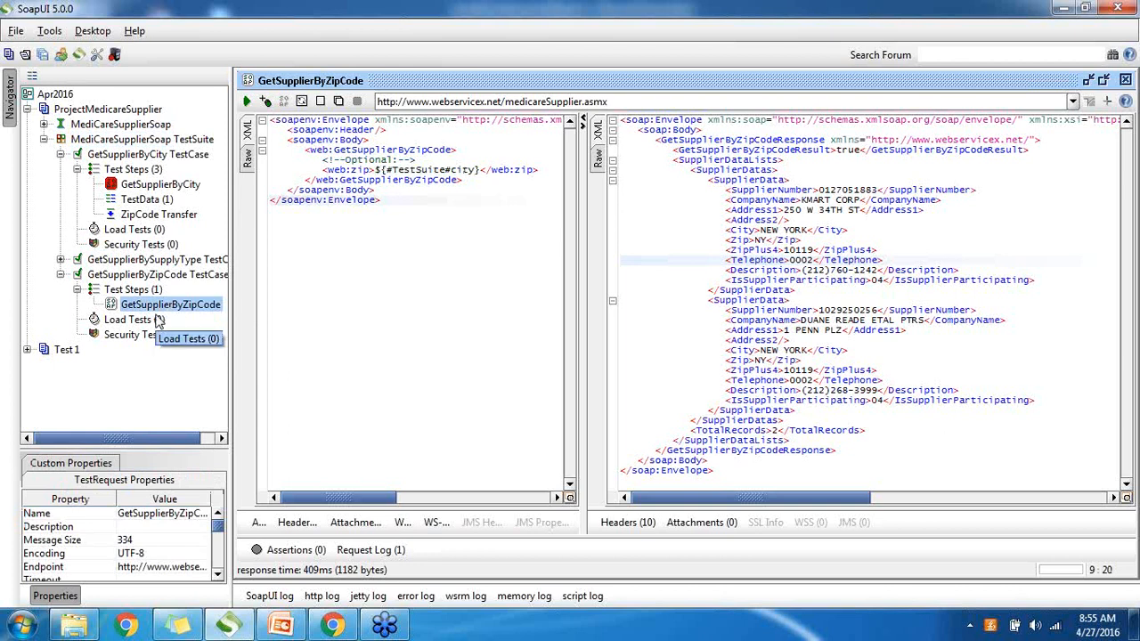